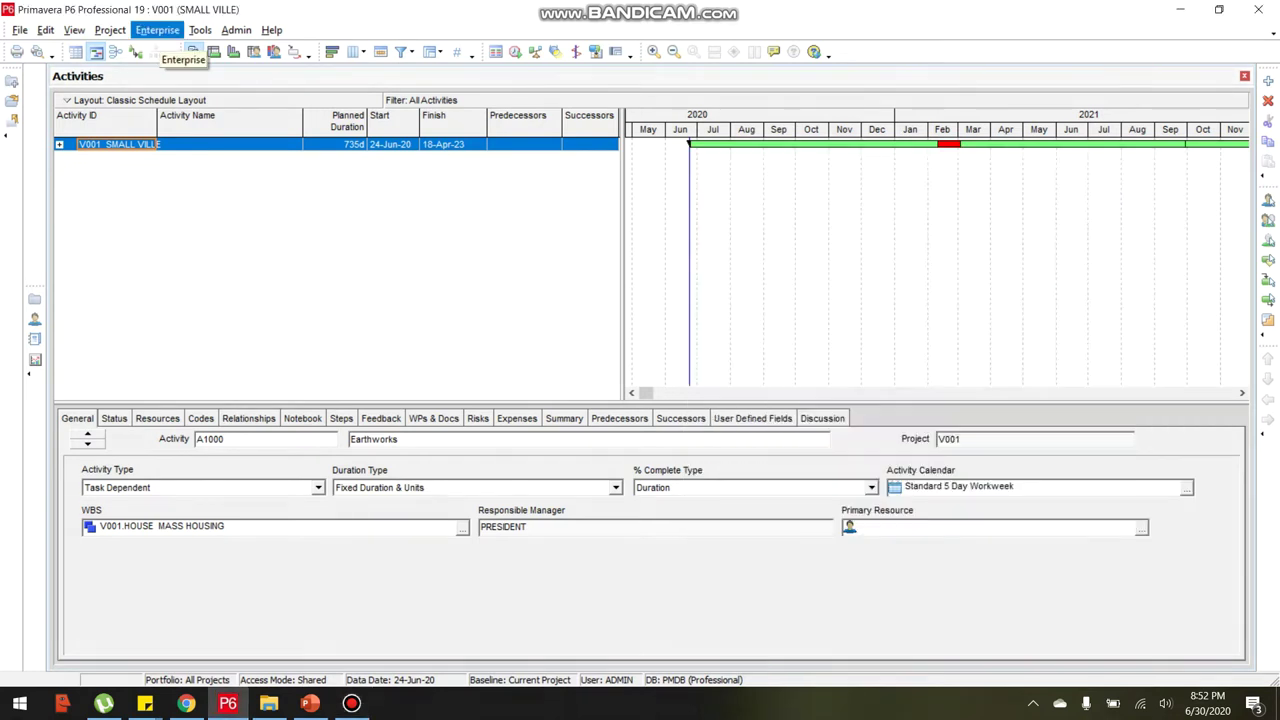
# Open the enterprise Projects view and place it ahead of the Activities view.
pyautogui.click(157, 30)
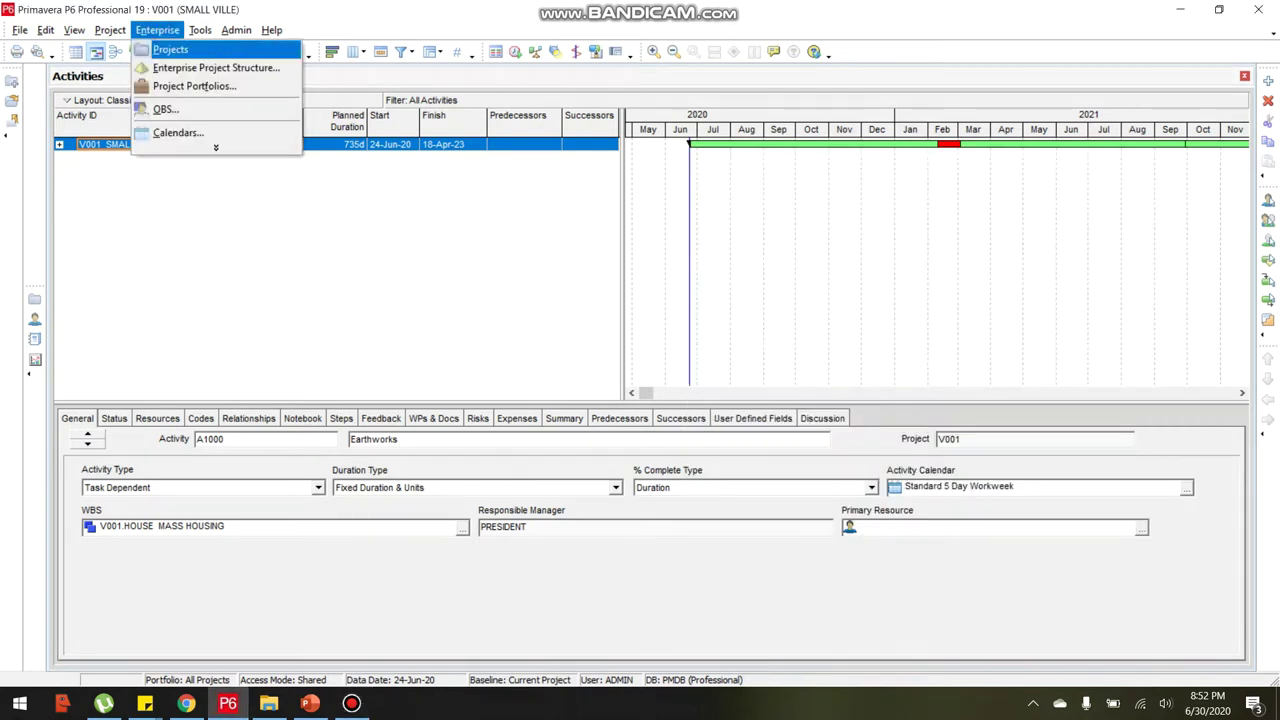
pyautogui.click(192, 48)
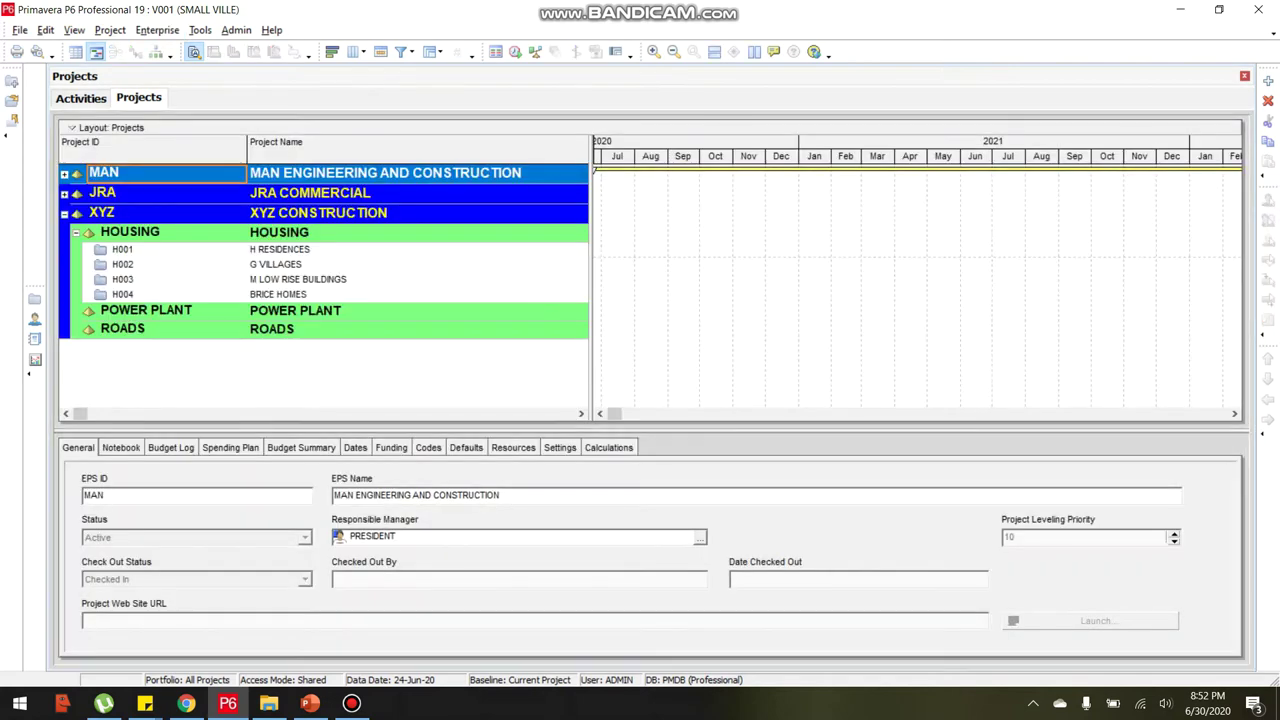
pyautogui.moveTo(145, 97); pyautogui.dragTo(80, 98)
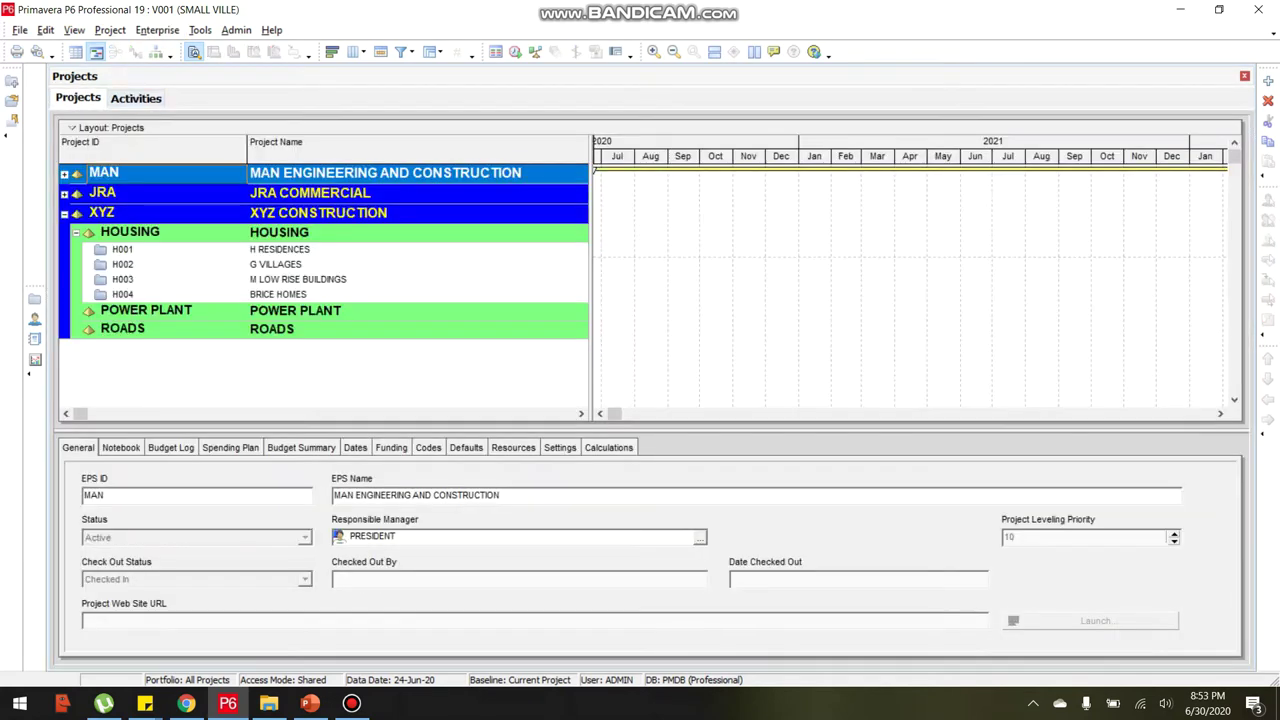
# Examine the projects in the HOUSING group of XYZ CONSTRUCTION, comparing H RESIDENCES with BRICE HOMES.
pyautogui.click(63, 214)
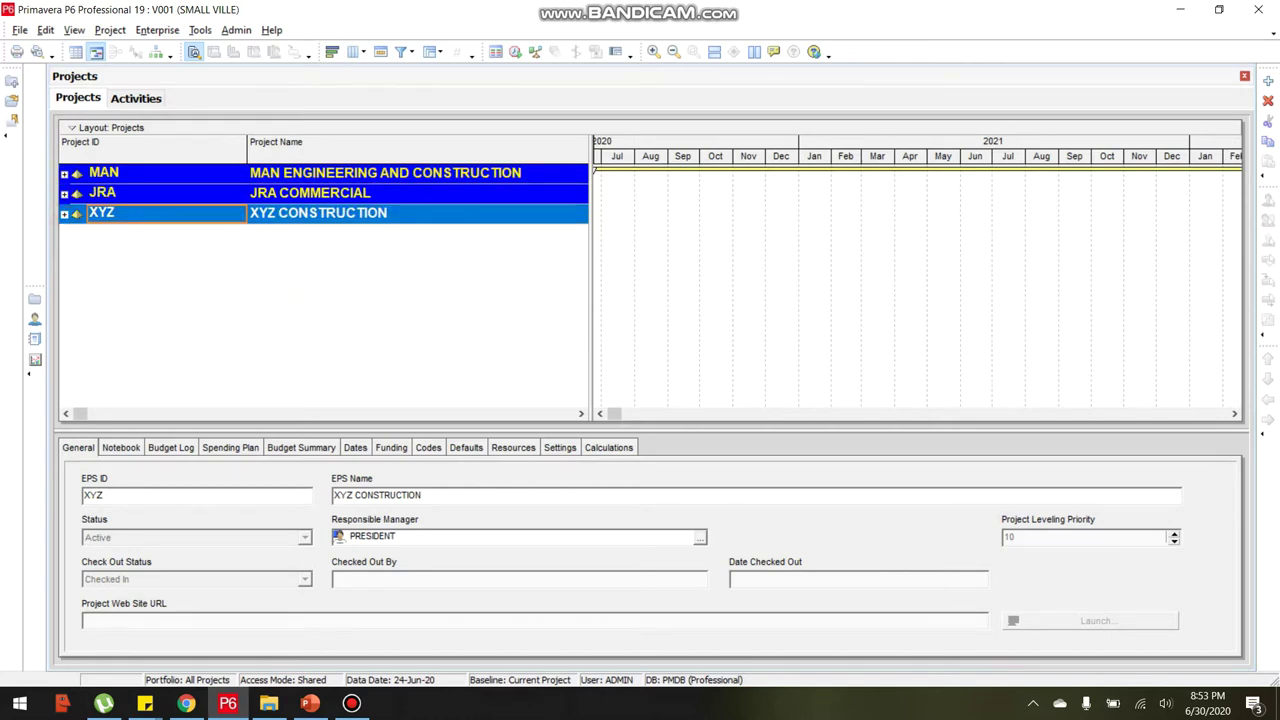
pyautogui.click(64, 213)
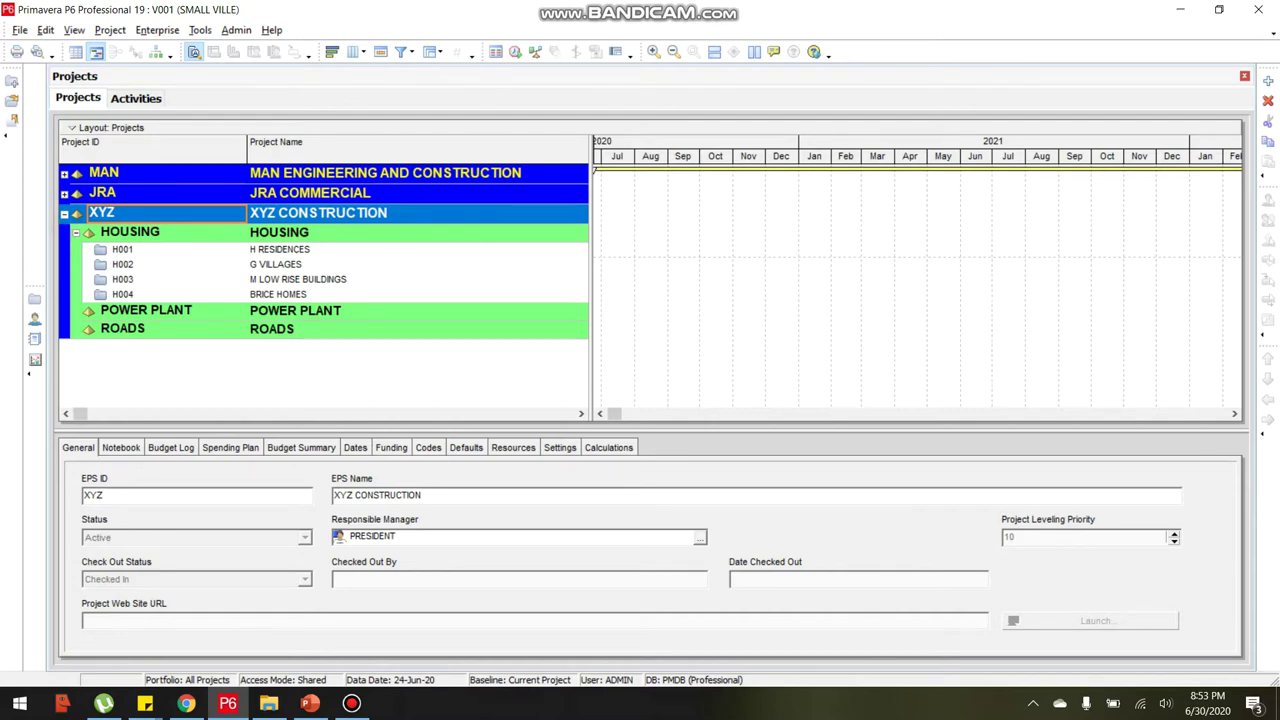
pyautogui.click(134, 249)
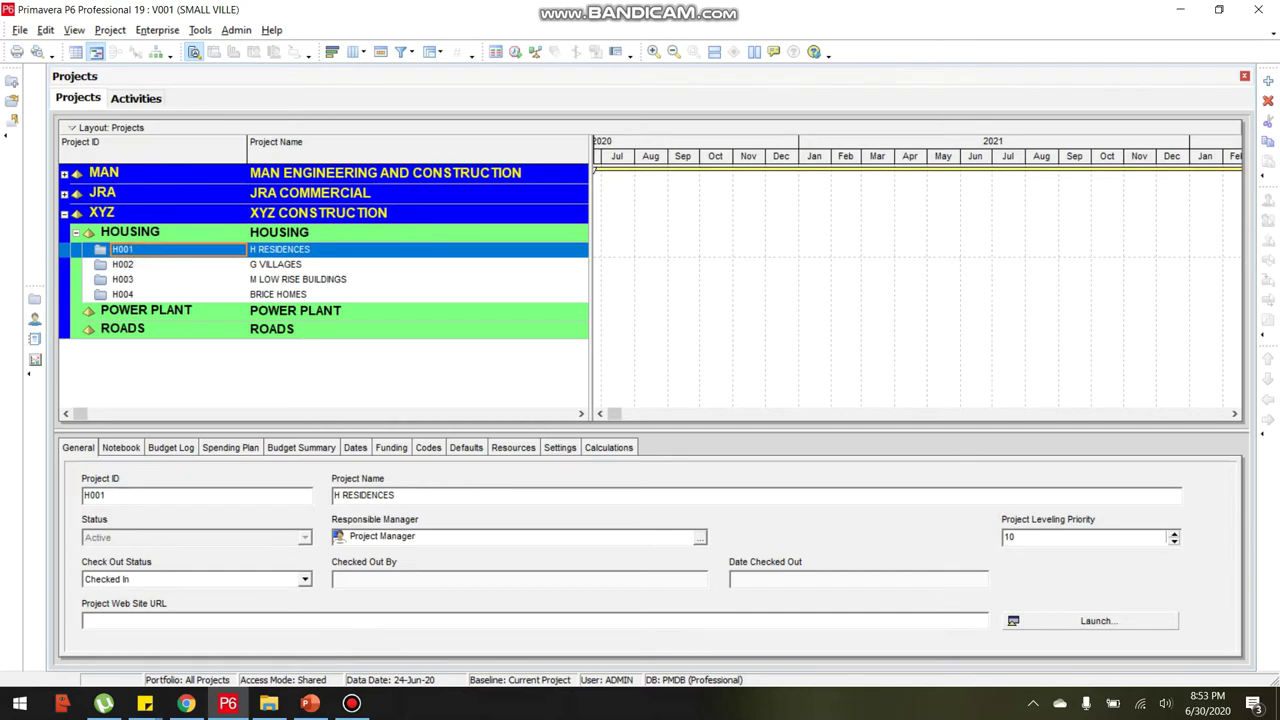
pyautogui.click(284, 250)
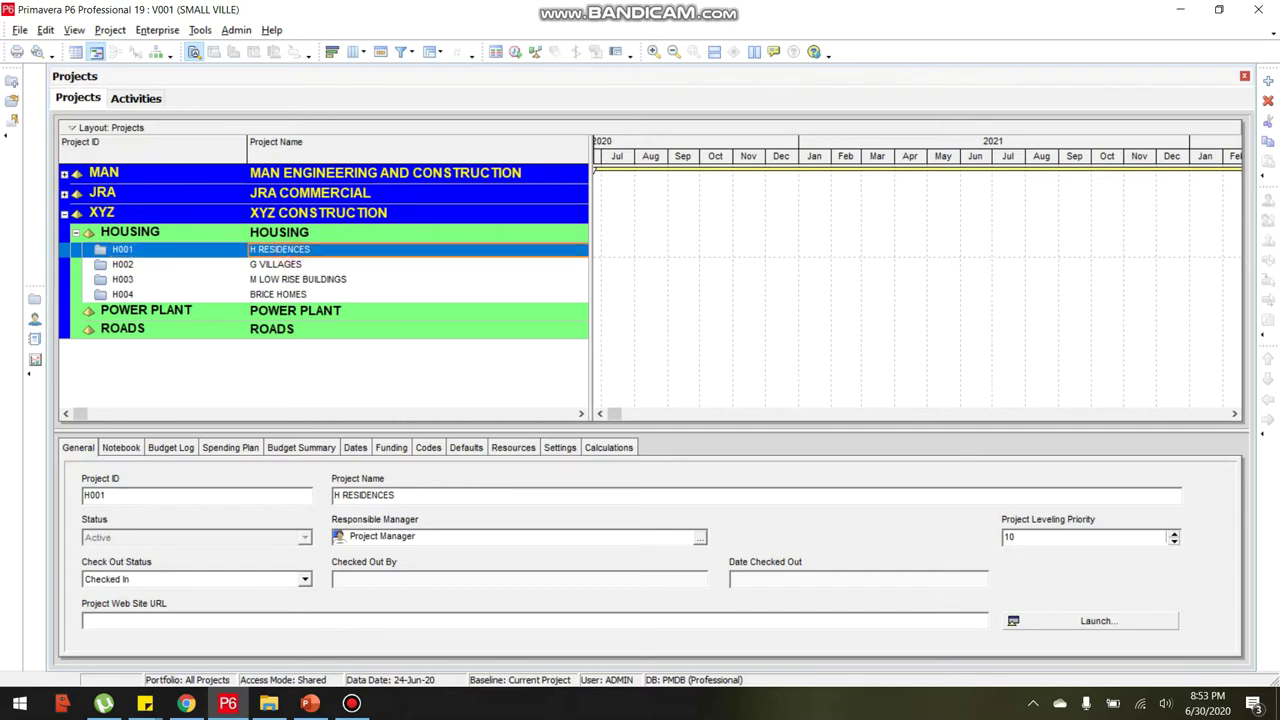
pyautogui.click(150, 294)
pyautogui.click(284, 294)
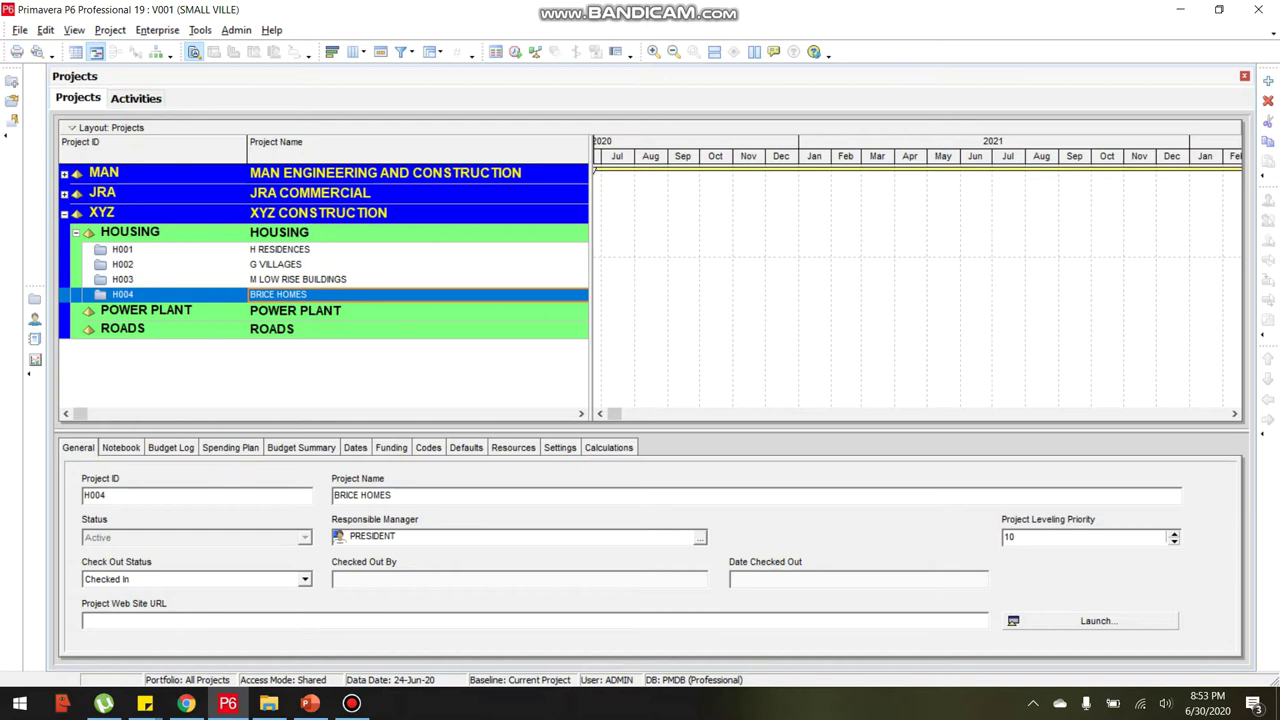
pyautogui.click(136, 249)
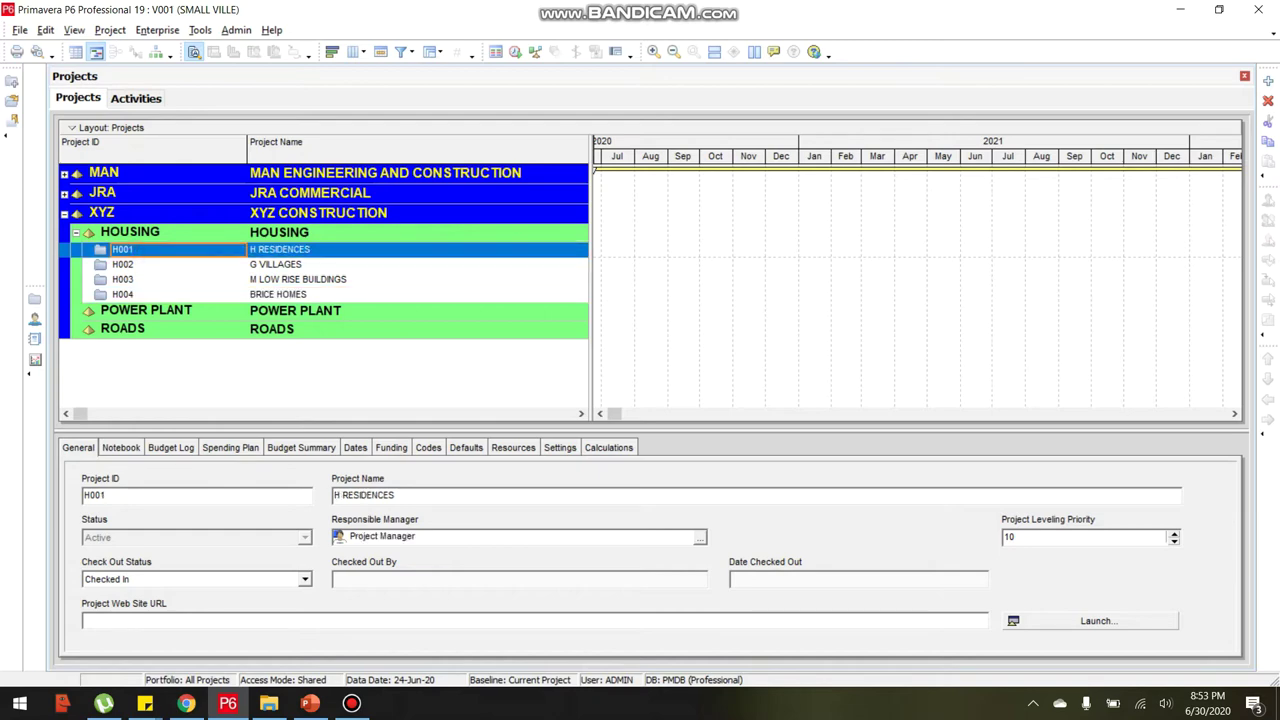
pyautogui.click(164, 294)
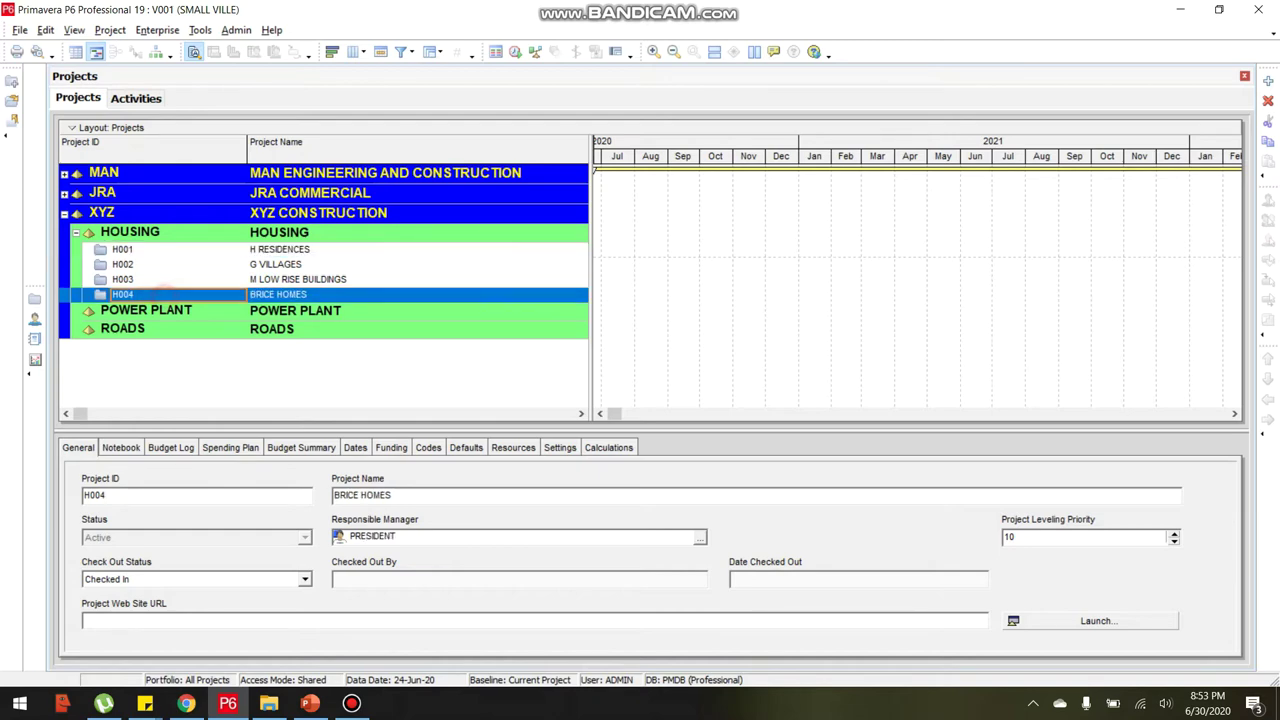
pyautogui.click(158, 249)
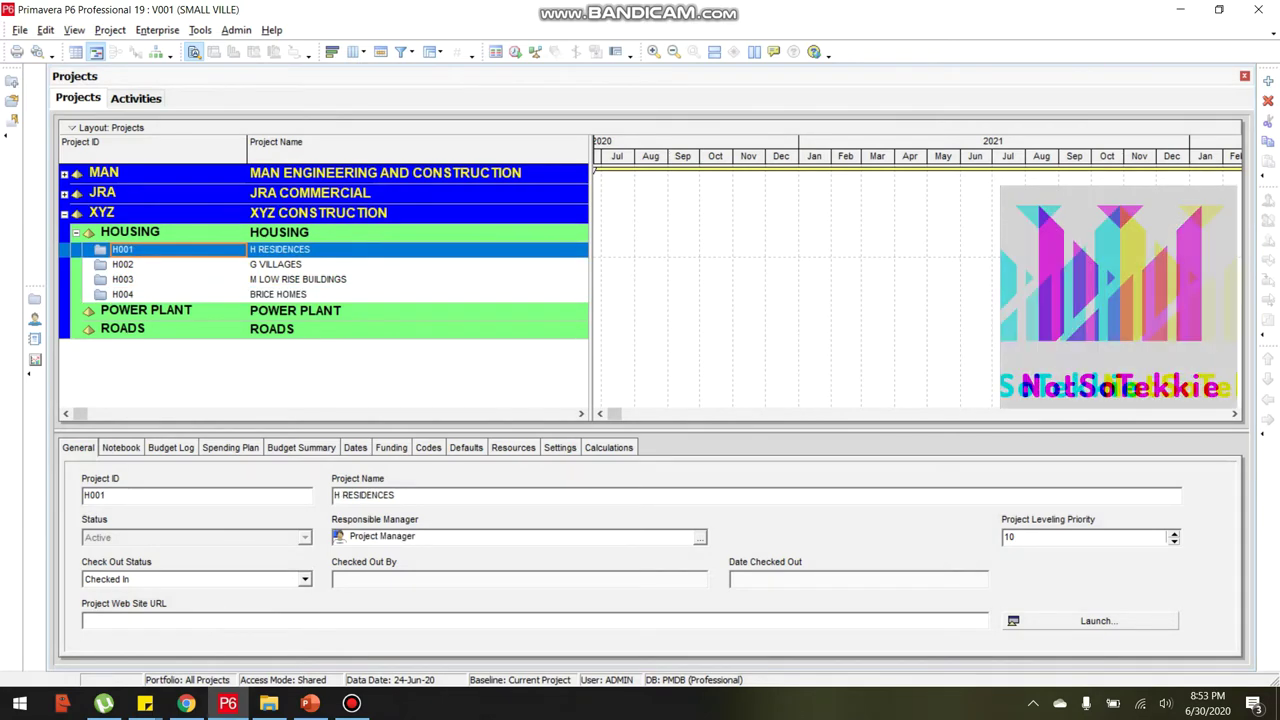
pyautogui.click(164, 294)
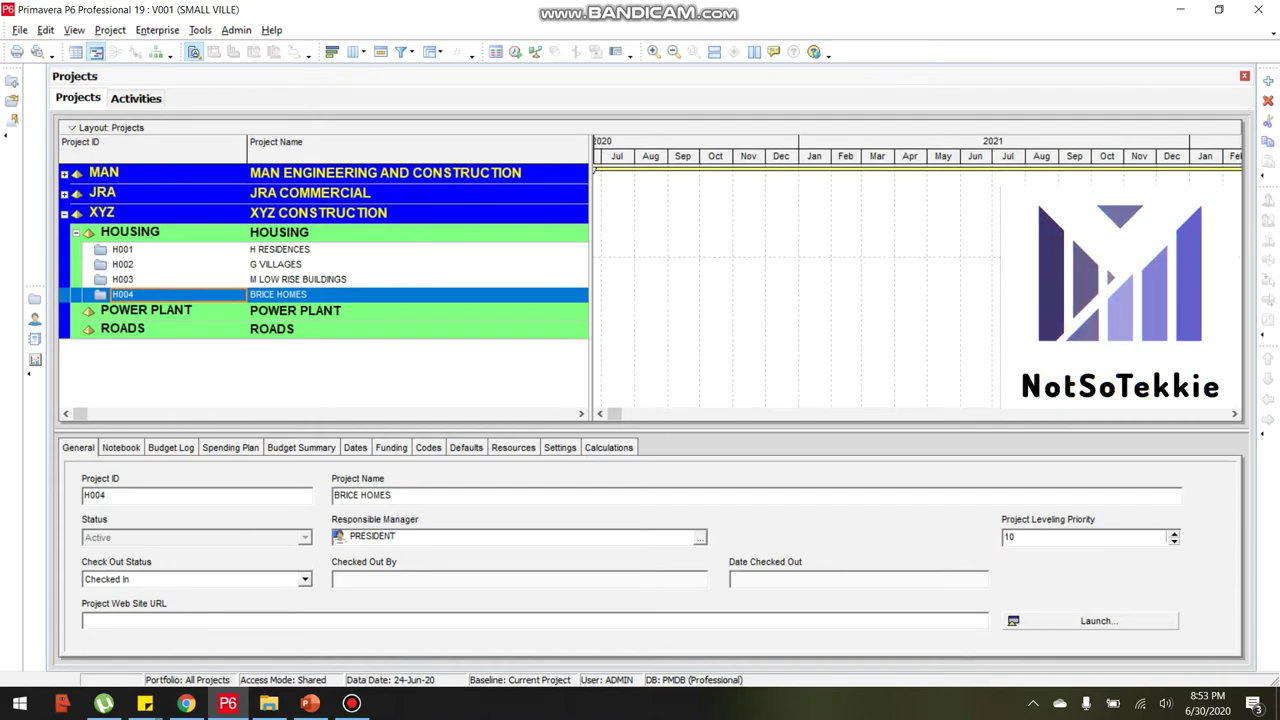
pyautogui.click(127, 249)
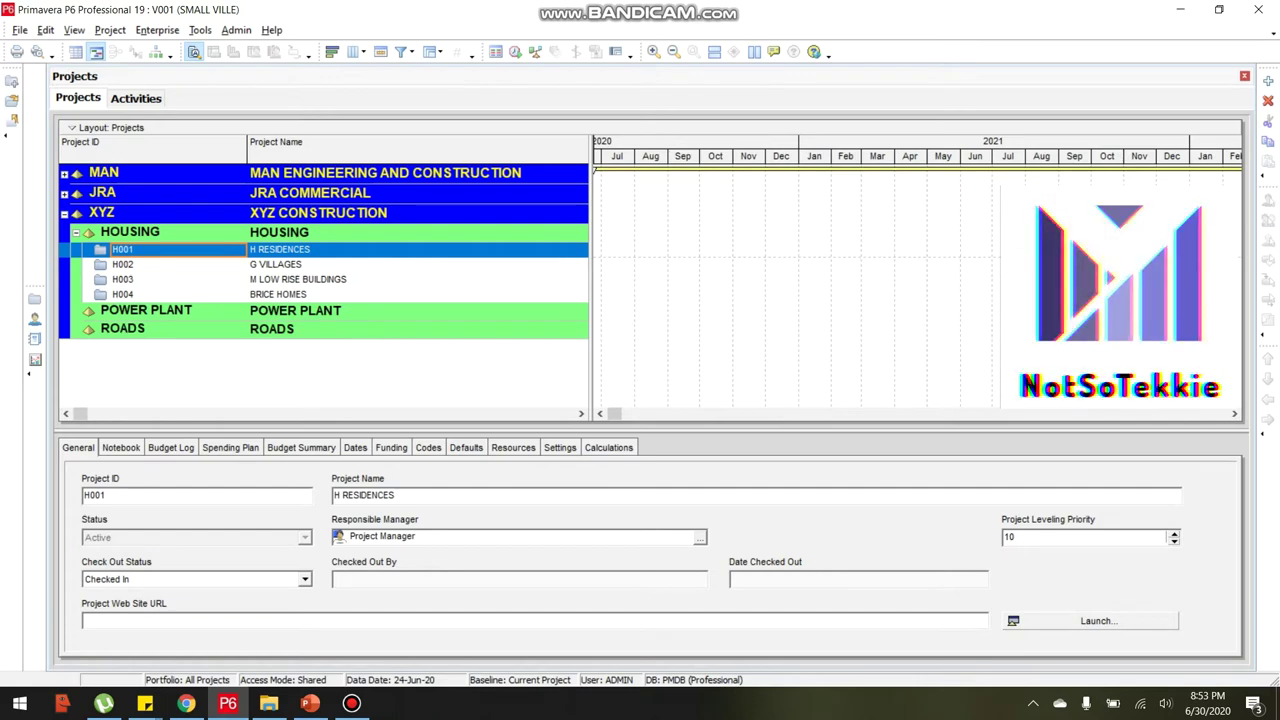
pyautogui.click(296, 249)
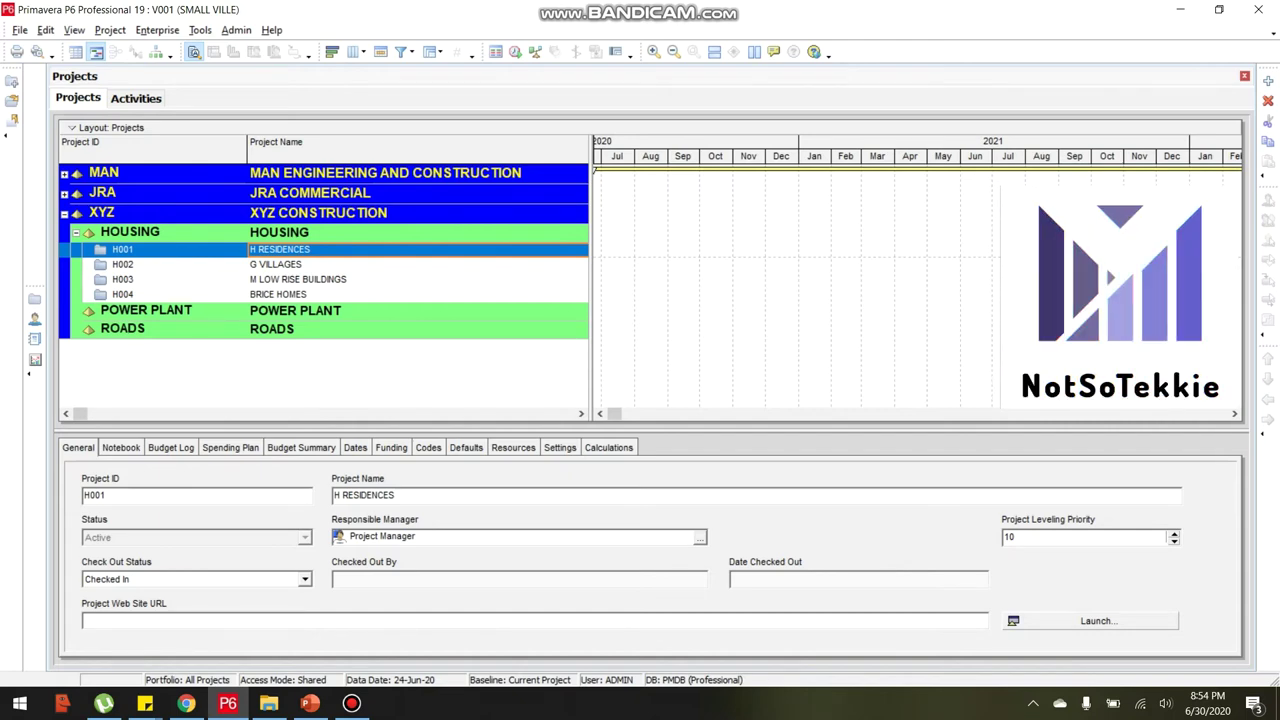
pyautogui.click(298, 293)
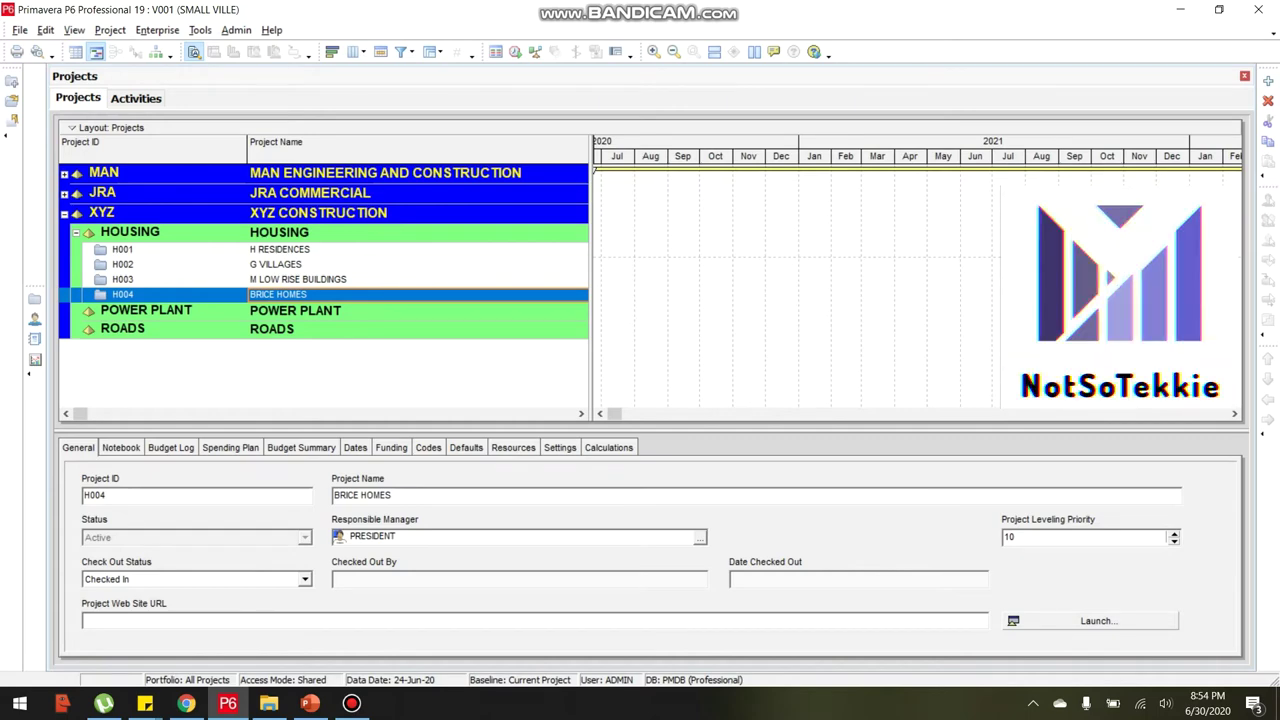
# Open the H RESIDENCES project (H001) from the projects list and display its WBS.
pyautogui.click(136, 98)
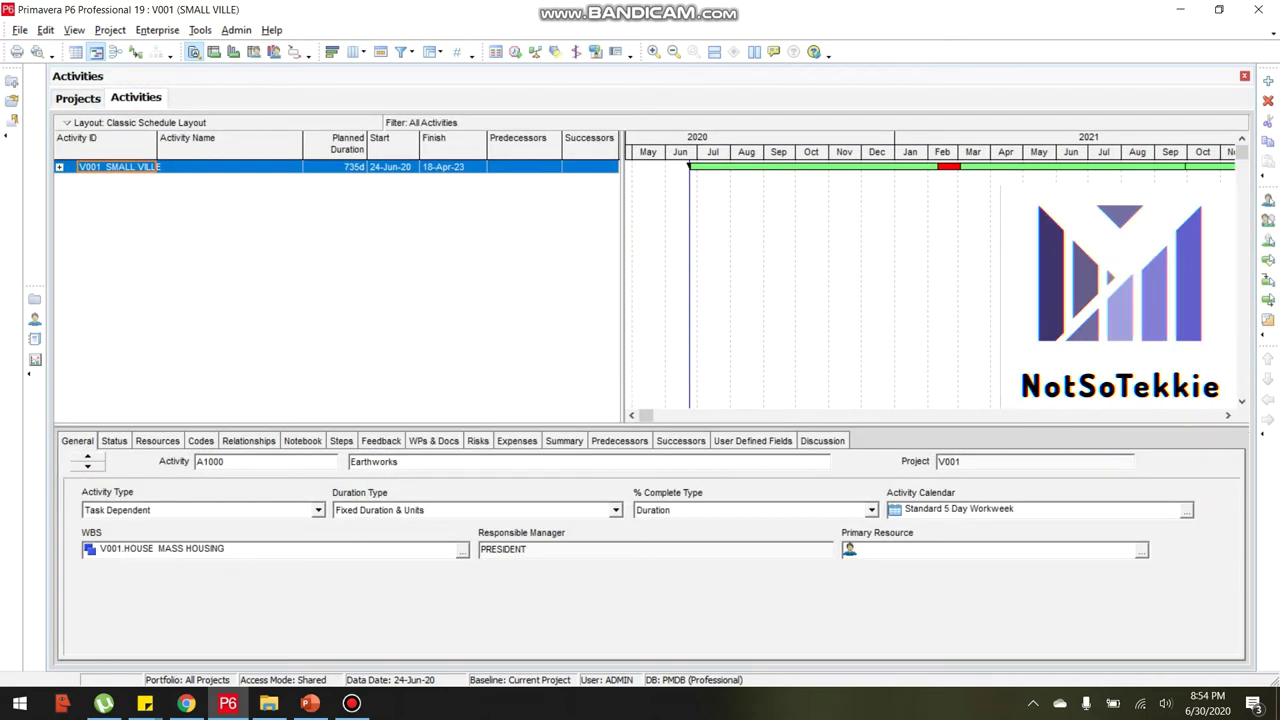
pyautogui.click(78, 98)
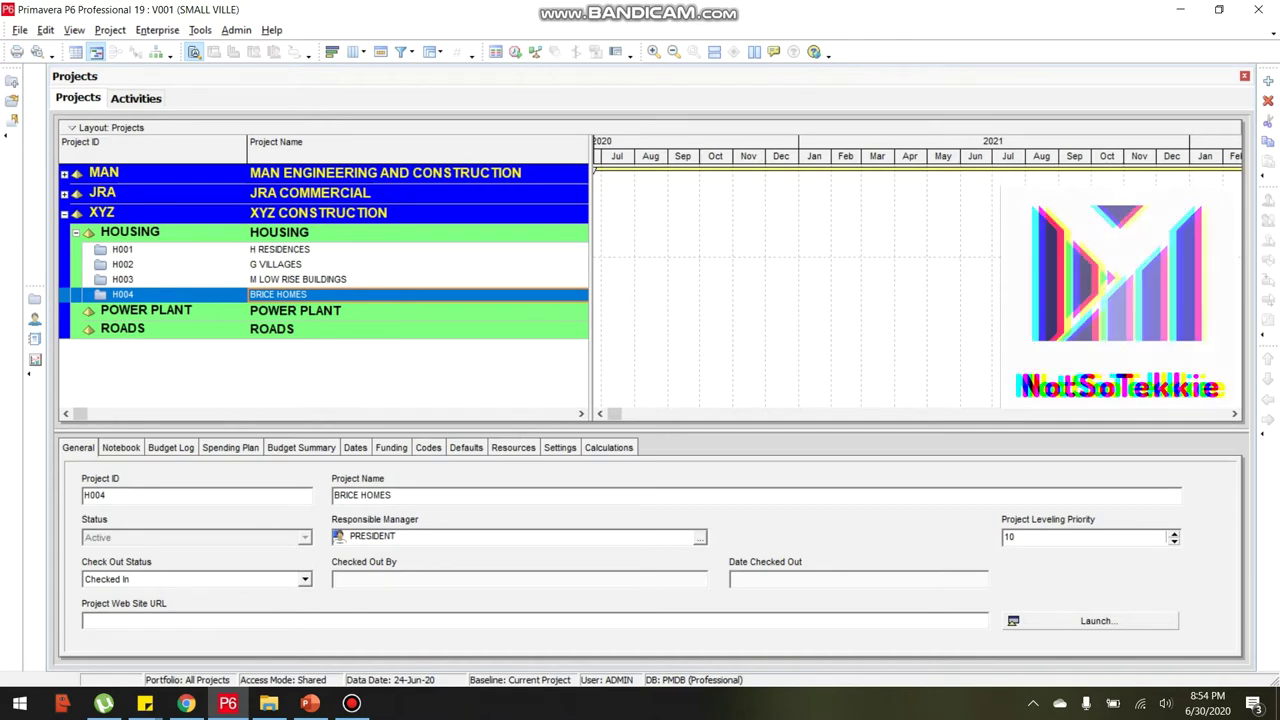
pyautogui.click(131, 250)
pyautogui.rightClick(131, 252)
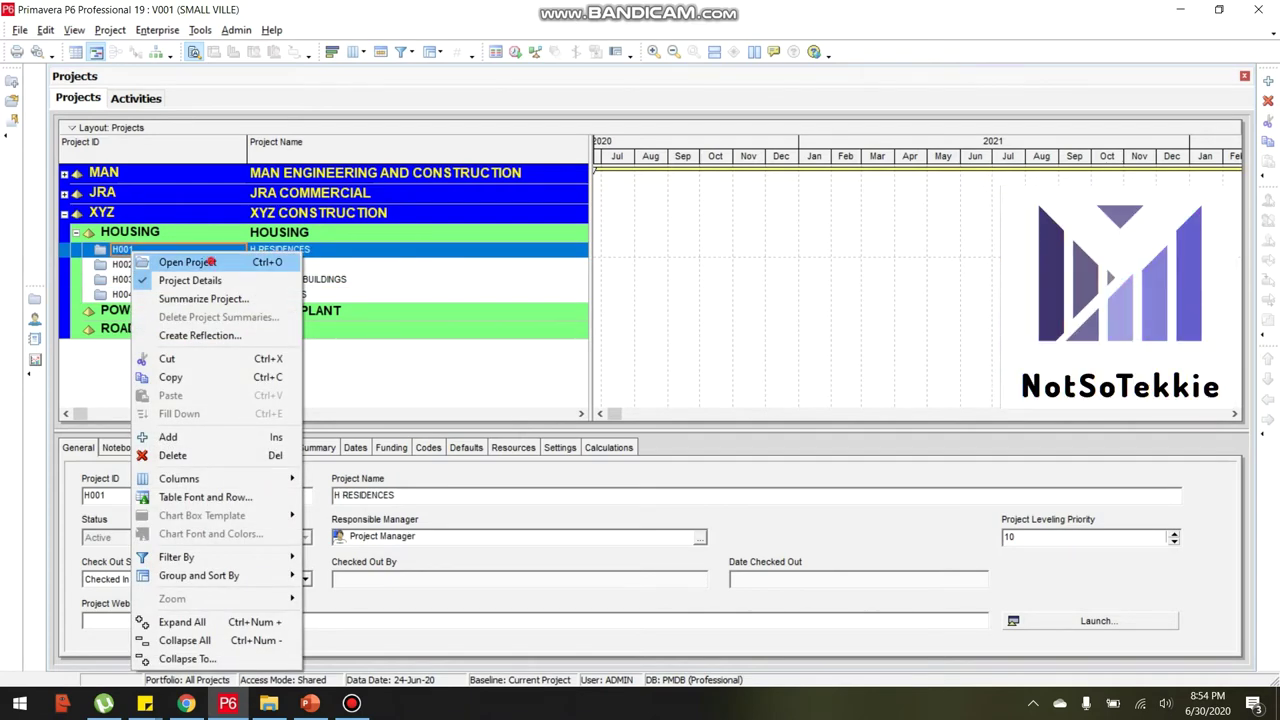
pyautogui.click(212, 262)
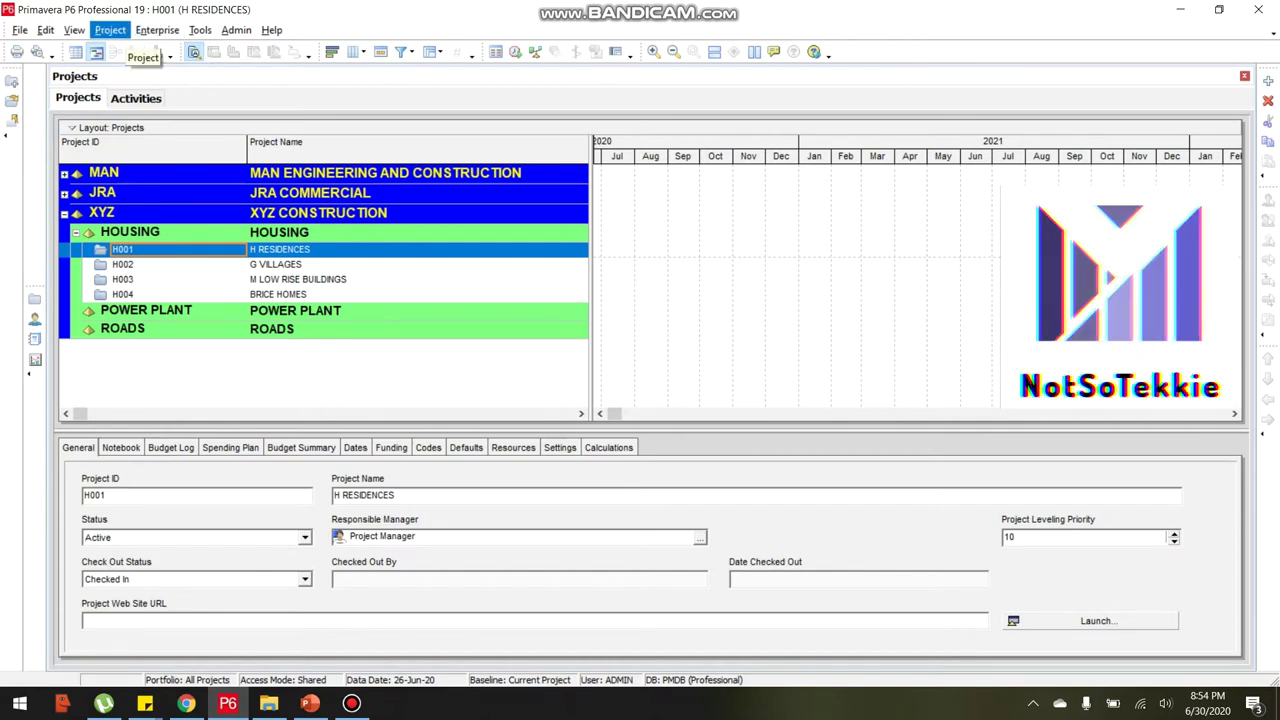
pyautogui.click(110, 30)
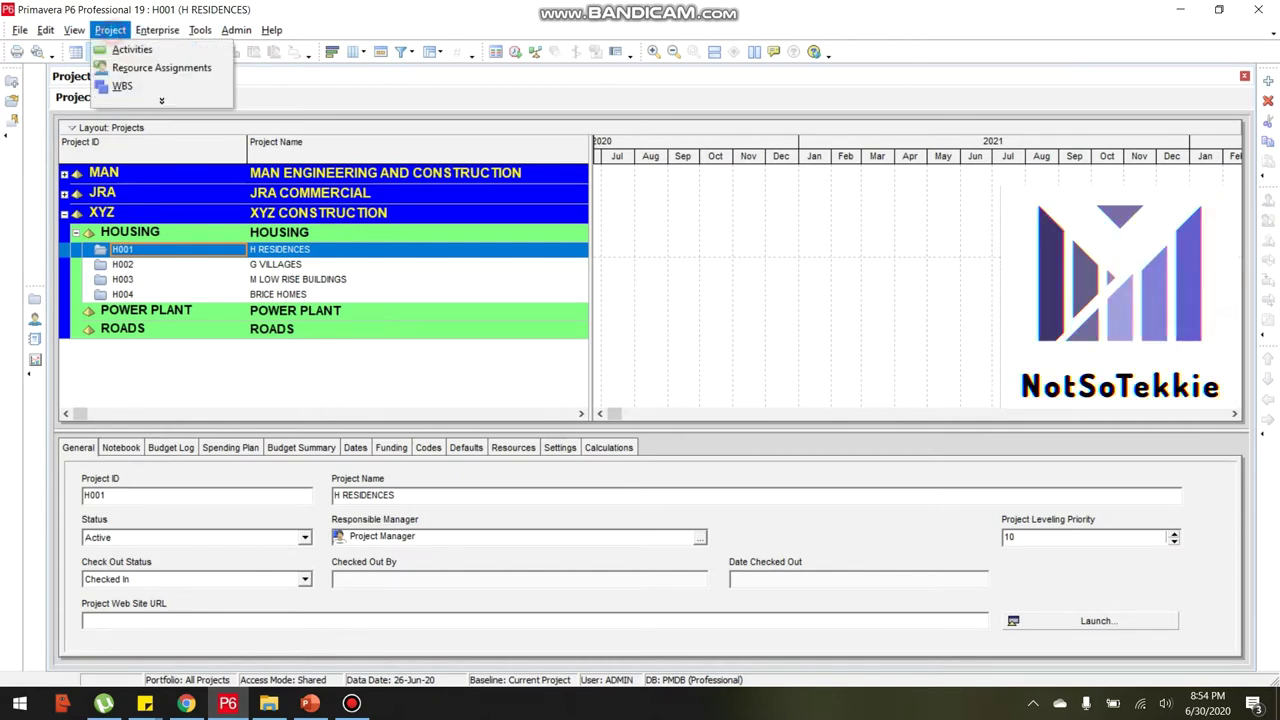
pyautogui.click(114, 83)
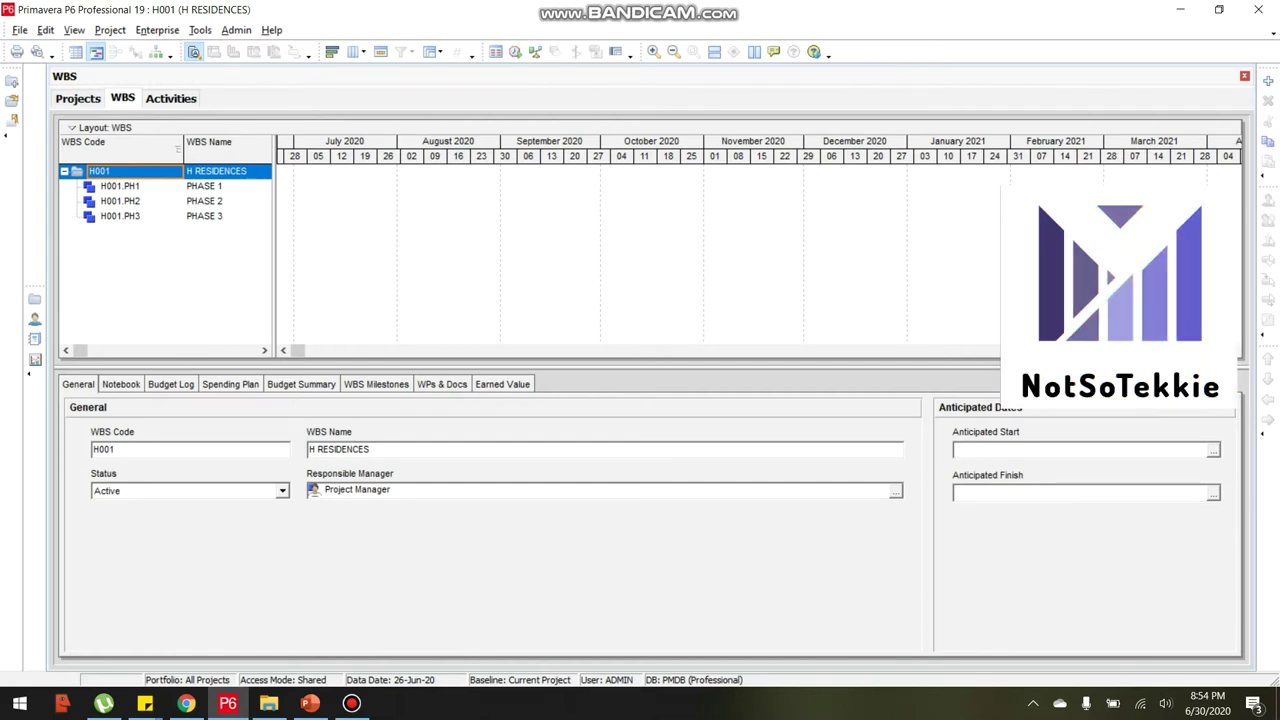
# Examine the PHASE 1, PHASE 2 and PHASE 3 elements in the WBS of H RESIDENCES.
pyautogui.click(117, 186)
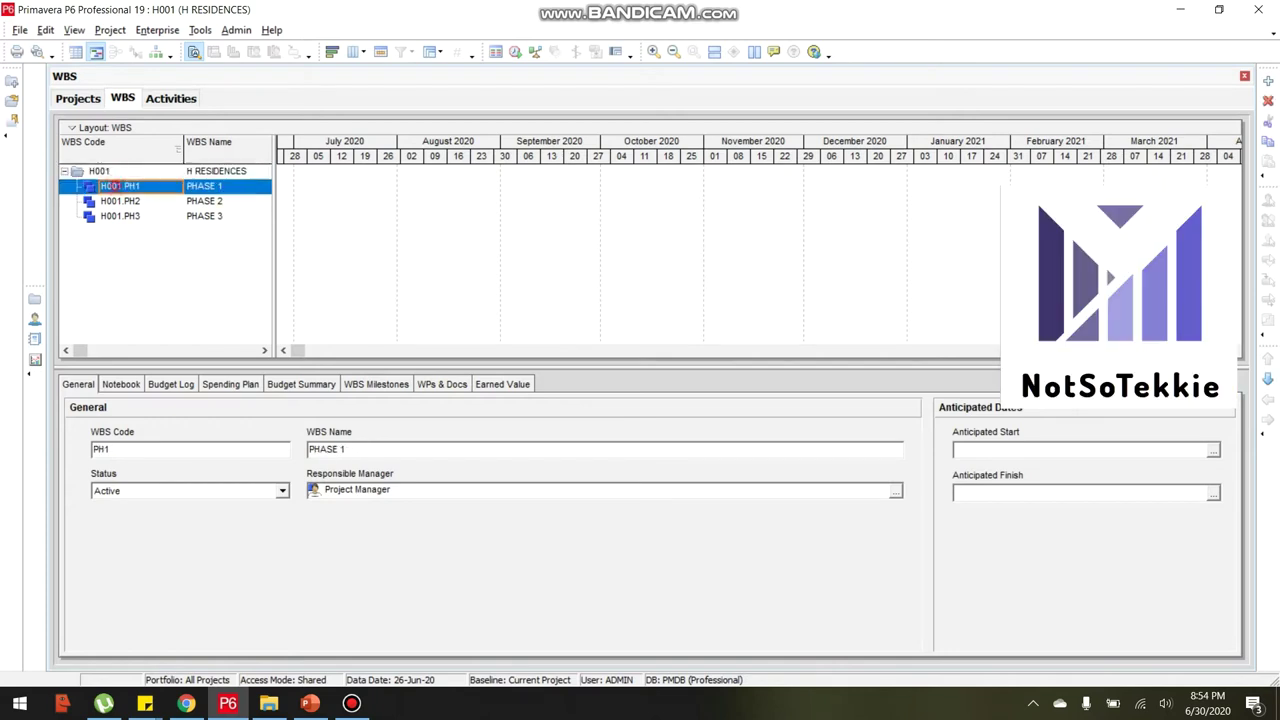
pyautogui.click(122, 202)
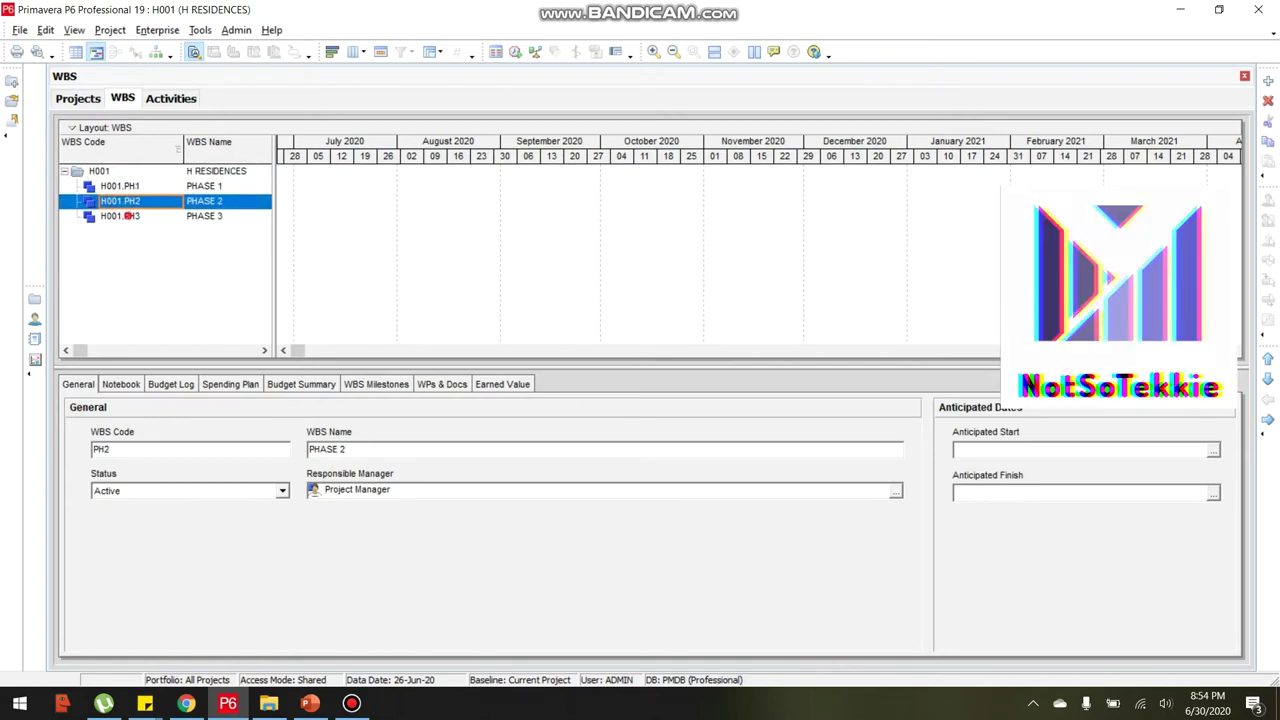
pyautogui.click(129, 216)
pyautogui.click(123, 186)
pyautogui.click(120, 201)
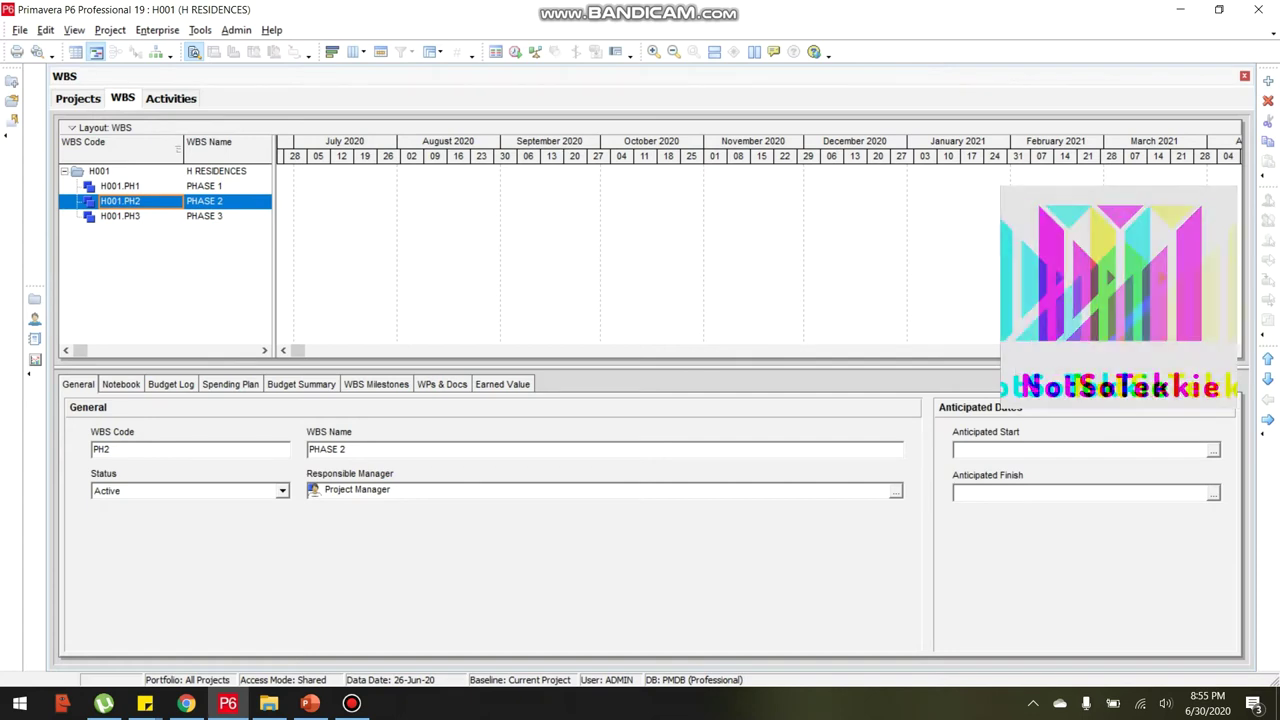
pyautogui.click(119, 186)
pyautogui.doubleClick(120, 204)
pyautogui.click(131, 230)
pyautogui.press('Up')
pyautogui.press('Down')
pyautogui.press('Down')
pyautogui.press('Up')
pyautogui.press('Up')
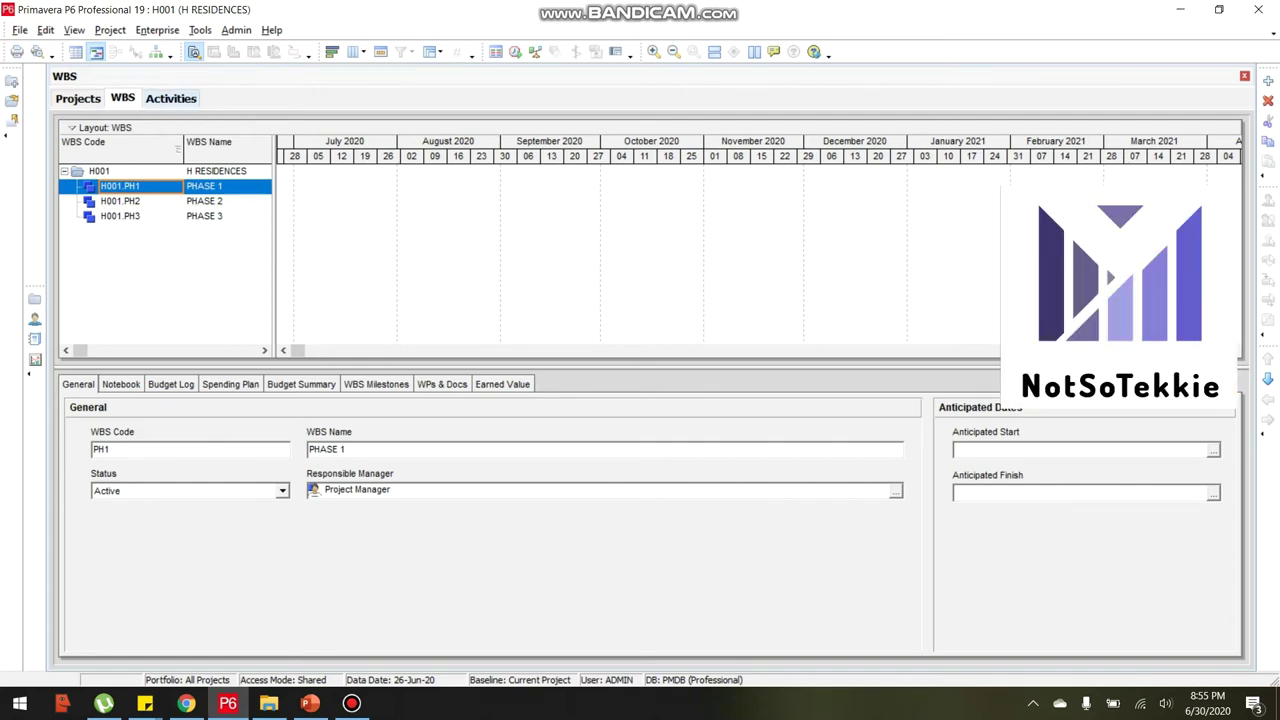
# Add an activity named Earthworks under PHASE 1 in the project's Activities view.
pyautogui.click(171, 98)
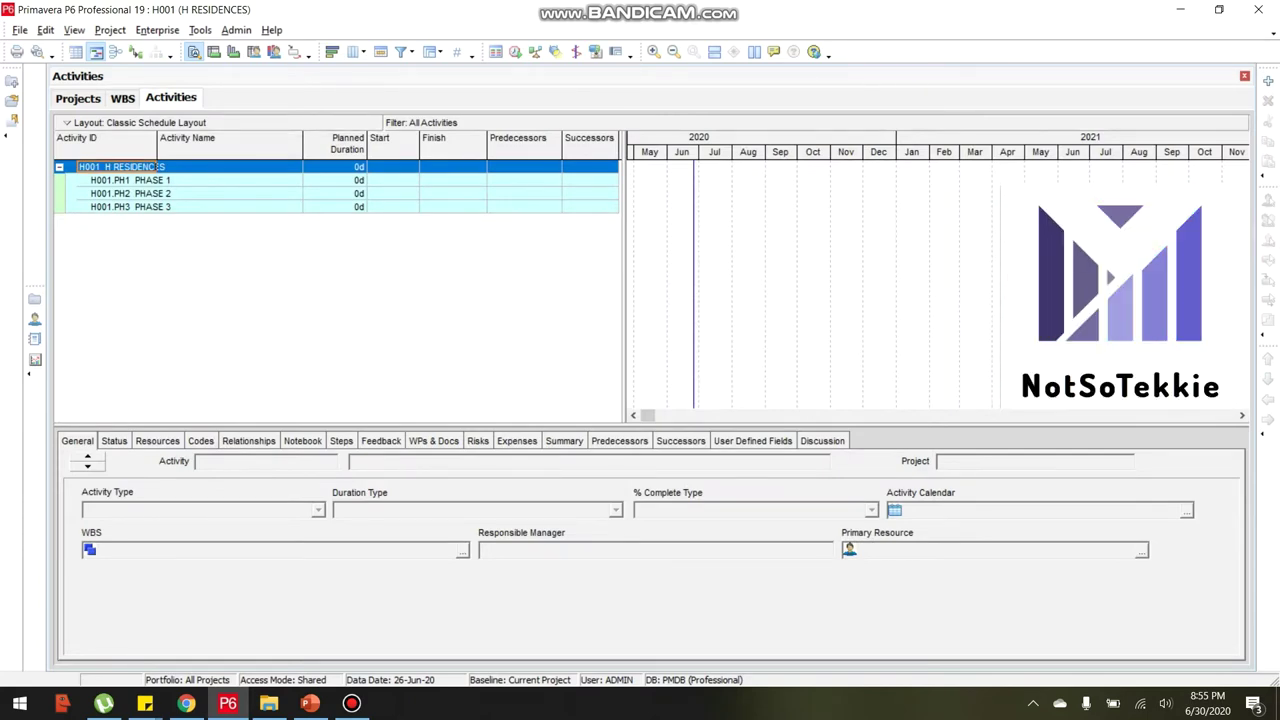
pyautogui.click(155, 180)
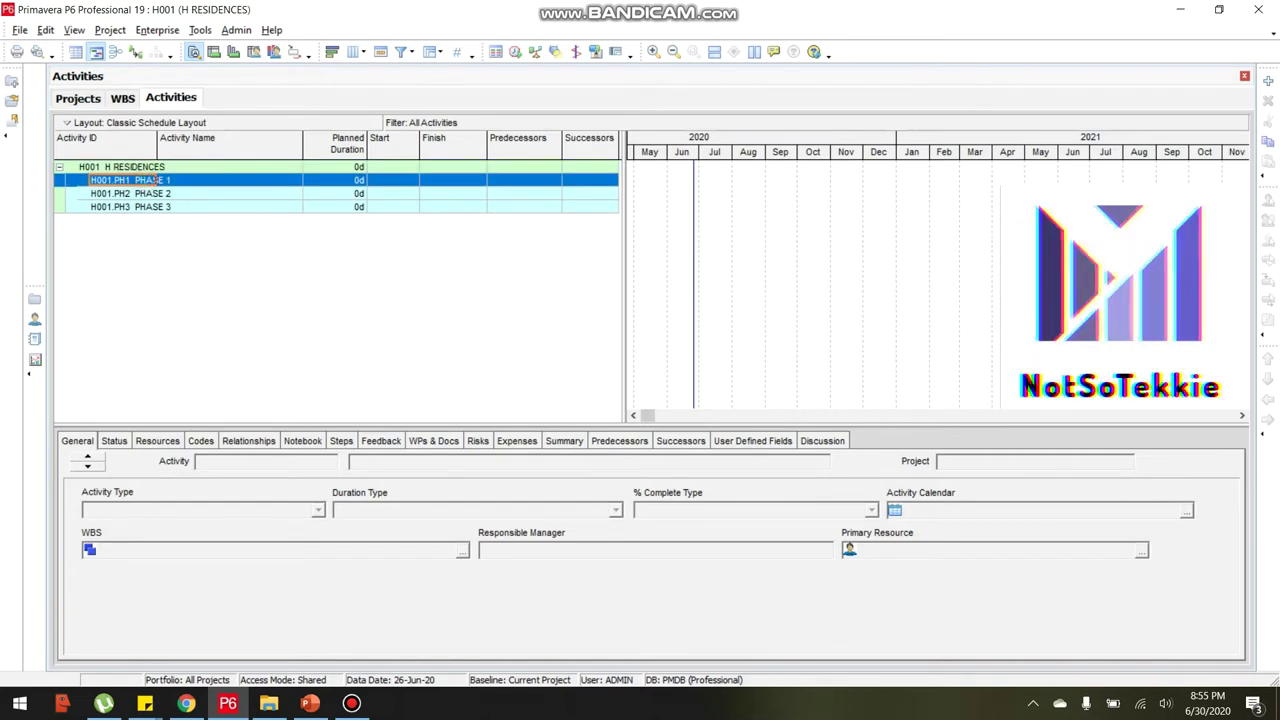
pyautogui.rightClick(147, 181)
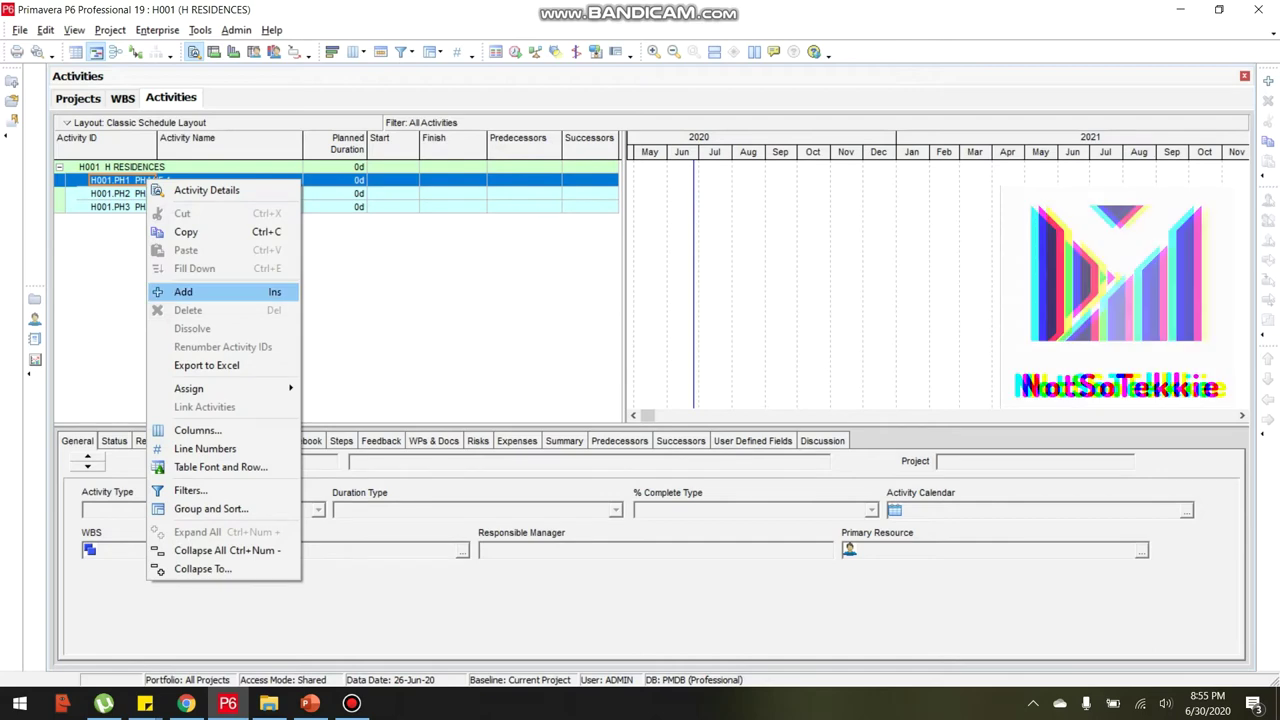
pyautogui.click(183, 291)
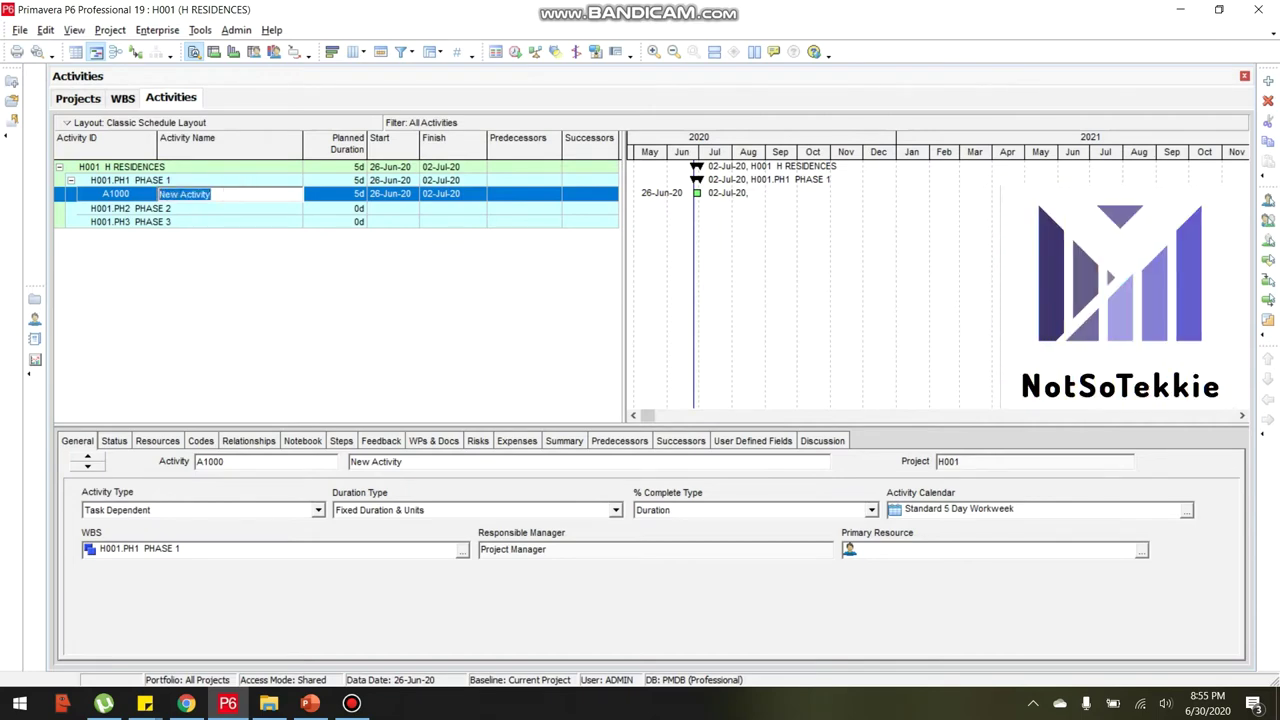
pyautogui.write('Earthworks')
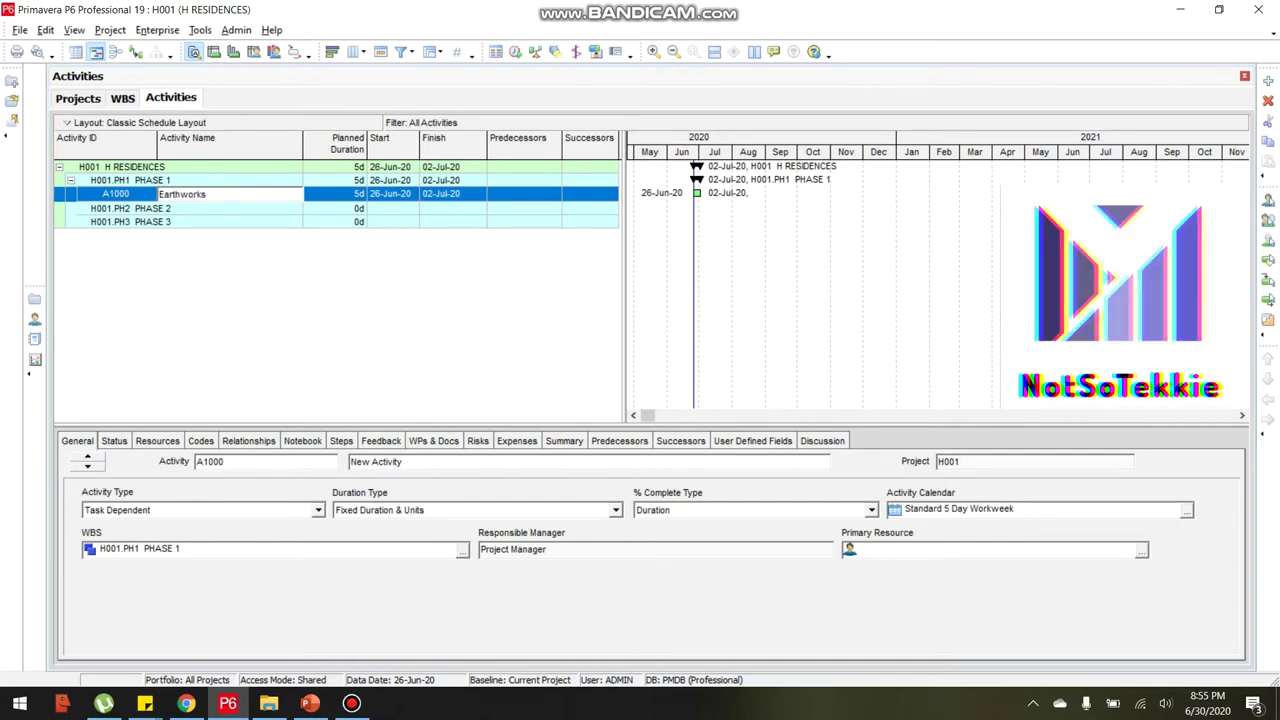
pyautogui.click(160, 208)
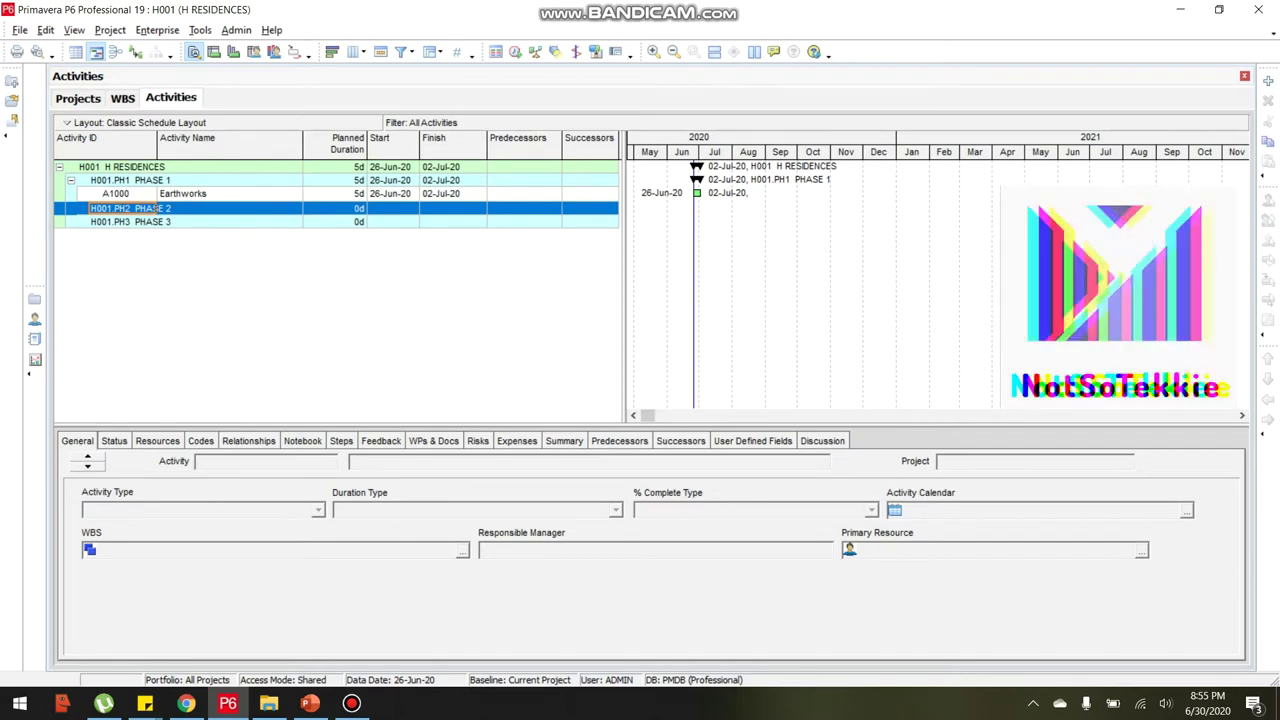
# Add an activity named Structural Works below Earthworks under PHASE 1.
pyautogui.click(130, 193)
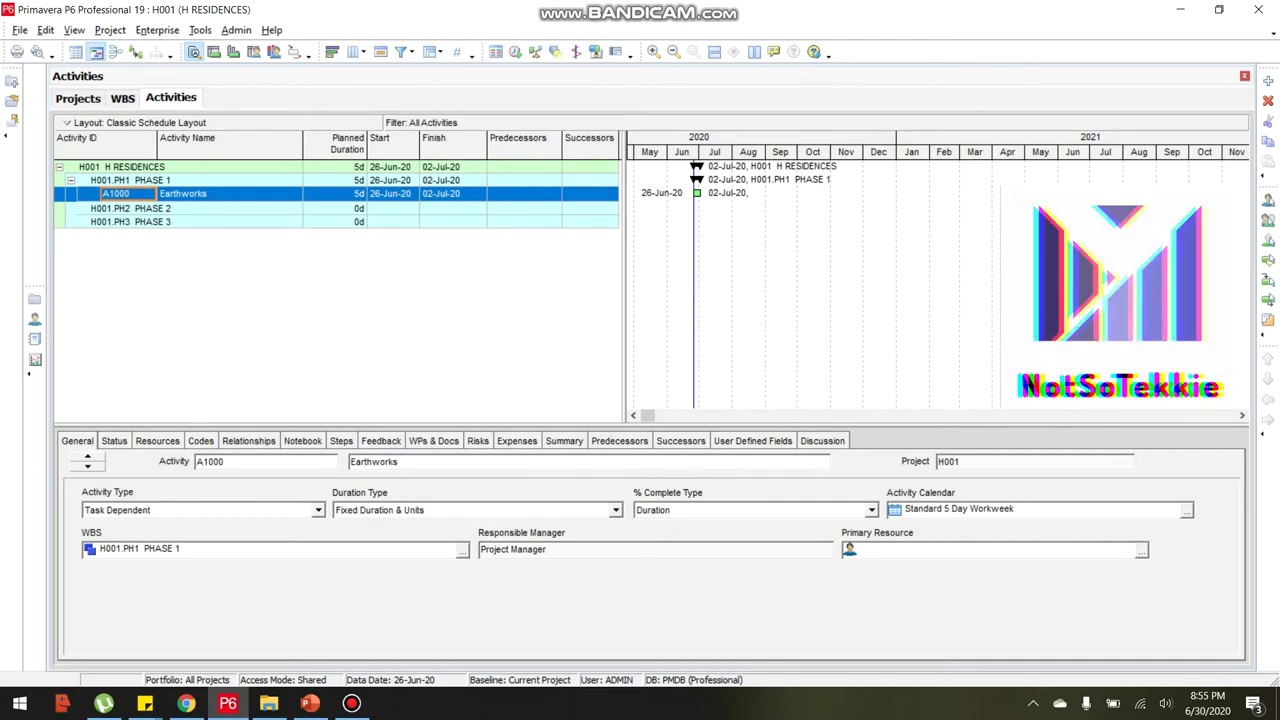
pyautogui.rightClick(143, 195)
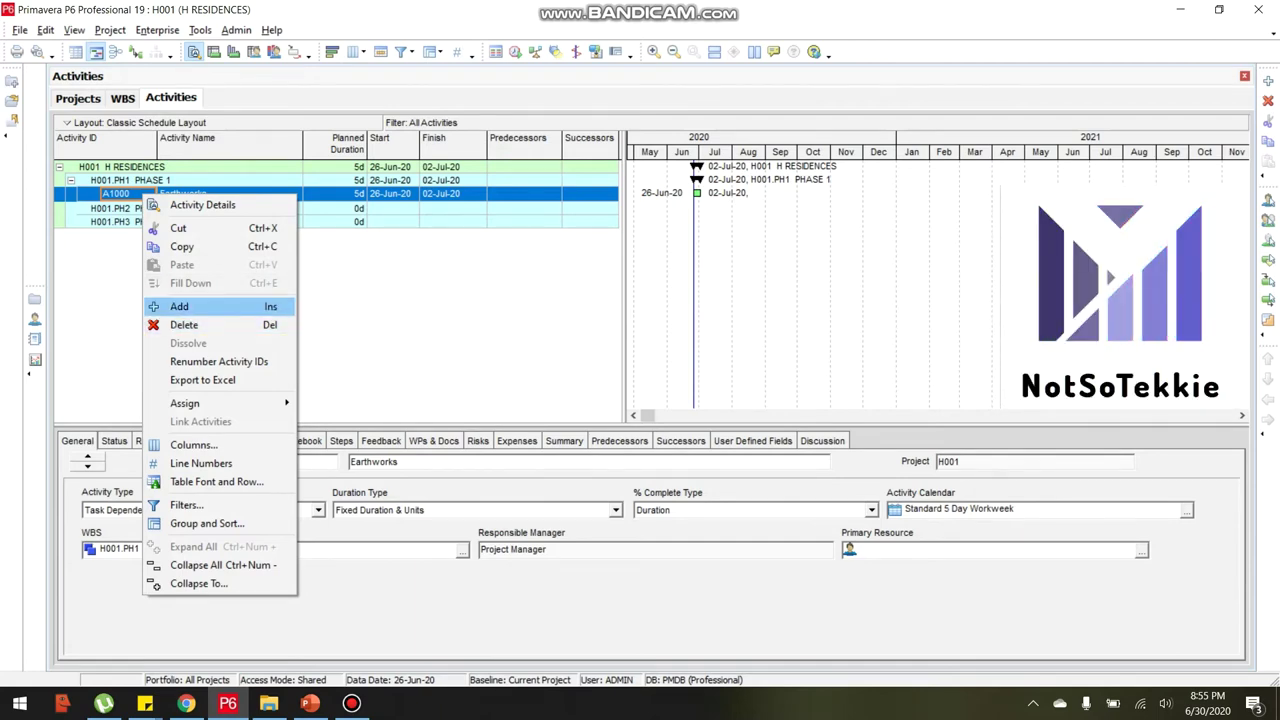
pyautogui.click(205, 308)
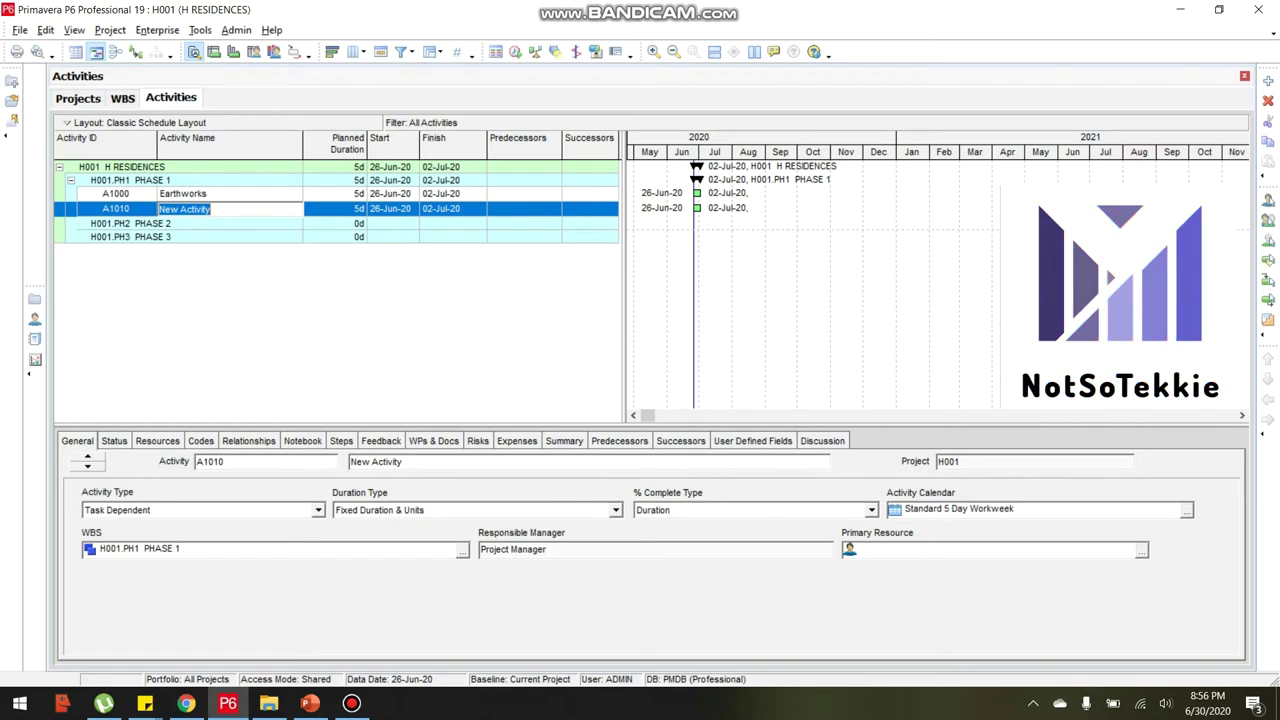
pyautogui.write('Structural')
pyautogui.write('Works')
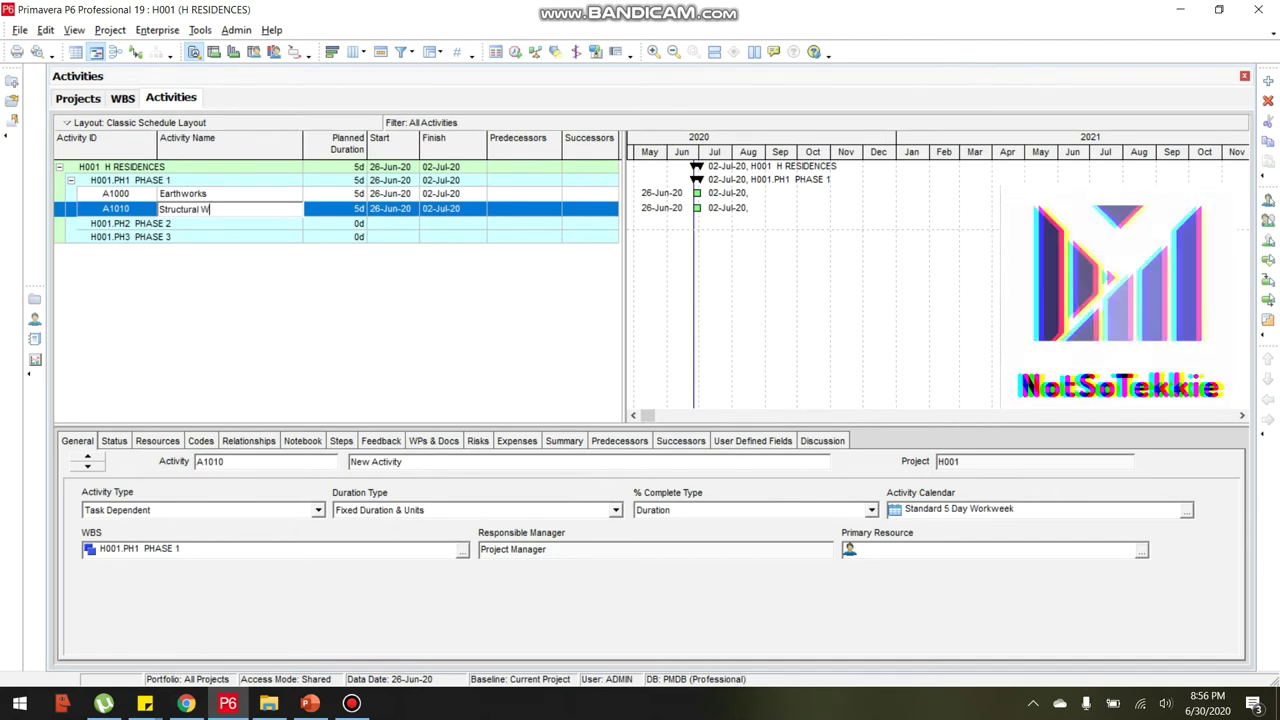
pyautogui.click(137, 191)
pyautogui.click(136, 210)
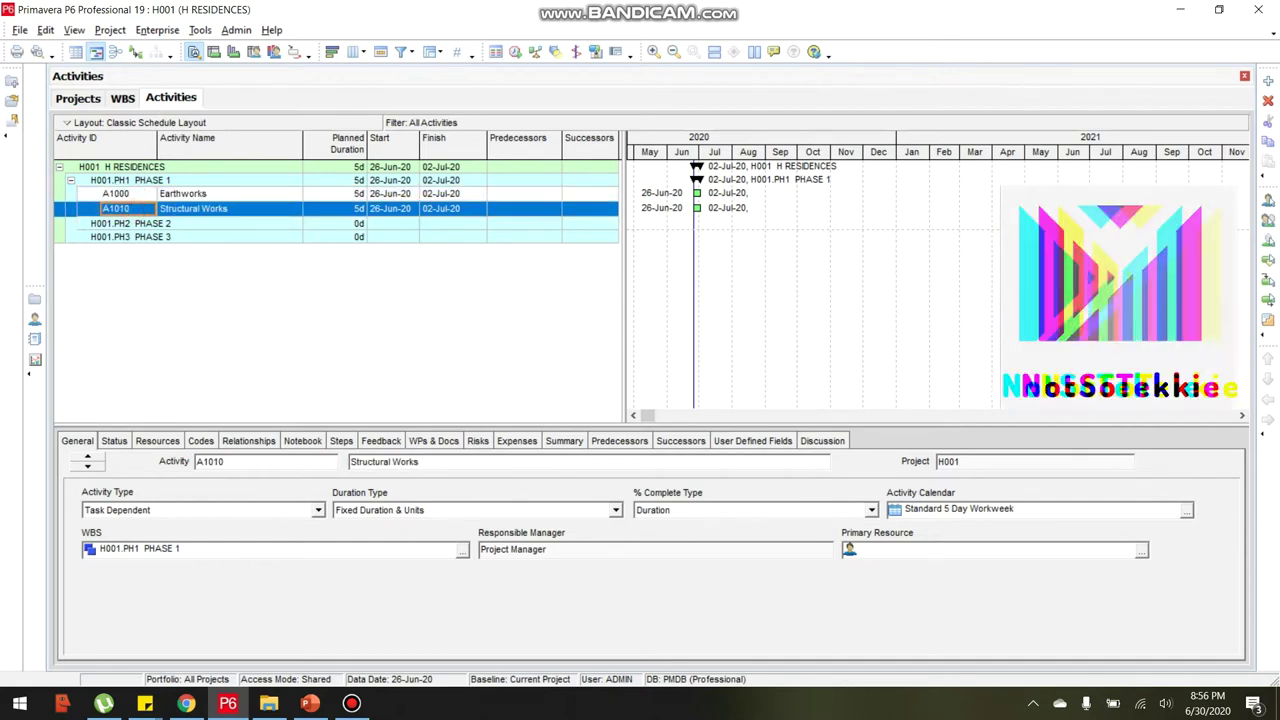
# Add an activity named Architectural Works below Structural Works under PHASE 1.
pyautogui.click(160, 180)
pyautogui.rightClick(136, 210)
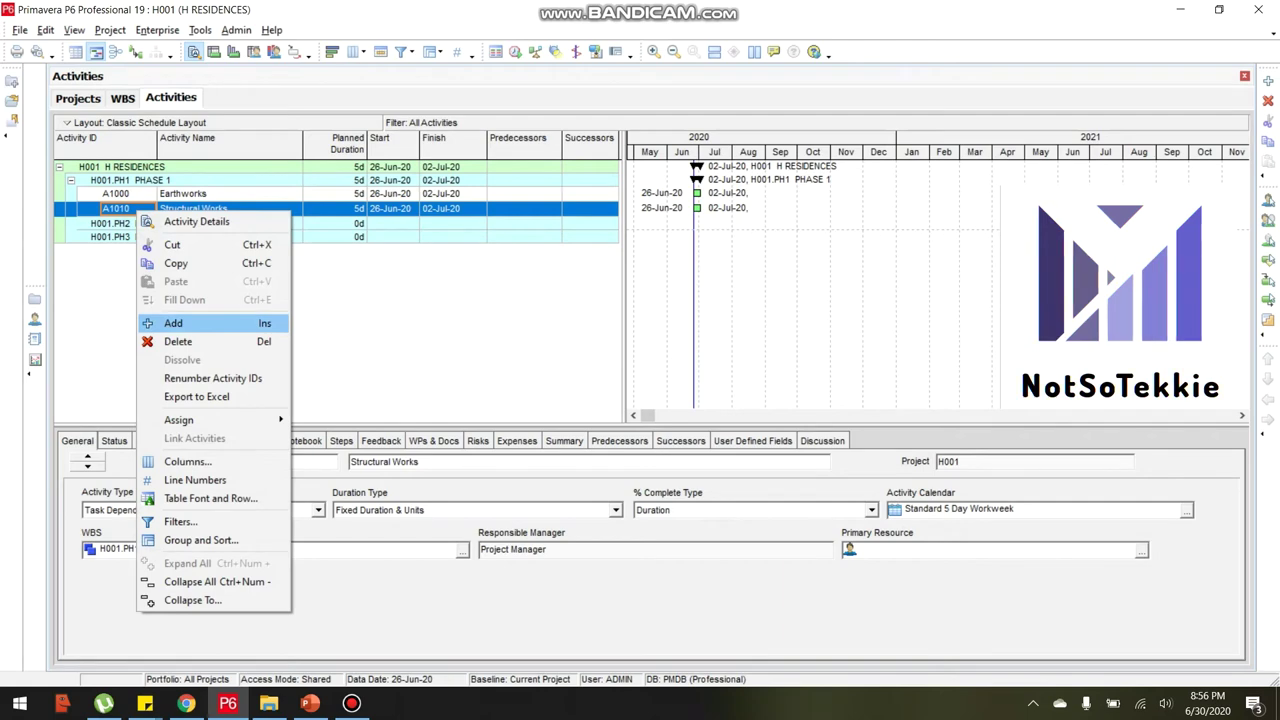
pyautogui.click(184, 325)
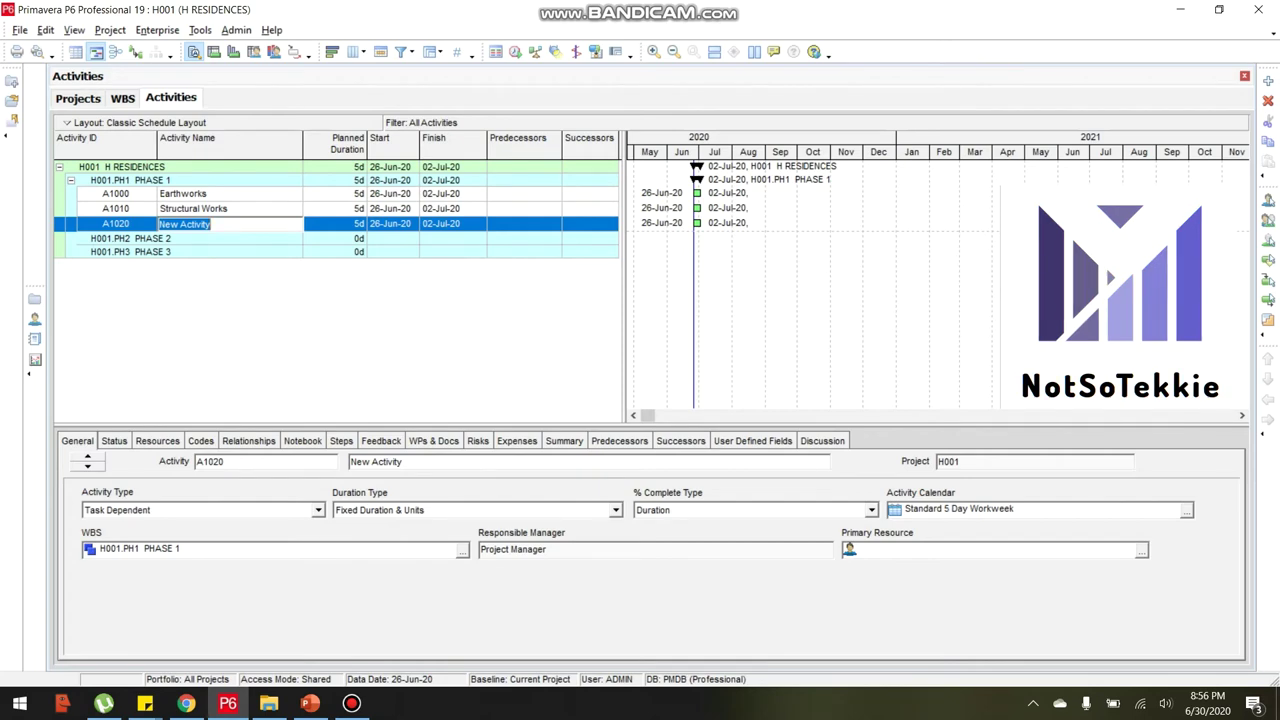
pyautogui.write('S')
pyautogui.press('BackSpace')
pyautogui.write('Ar')
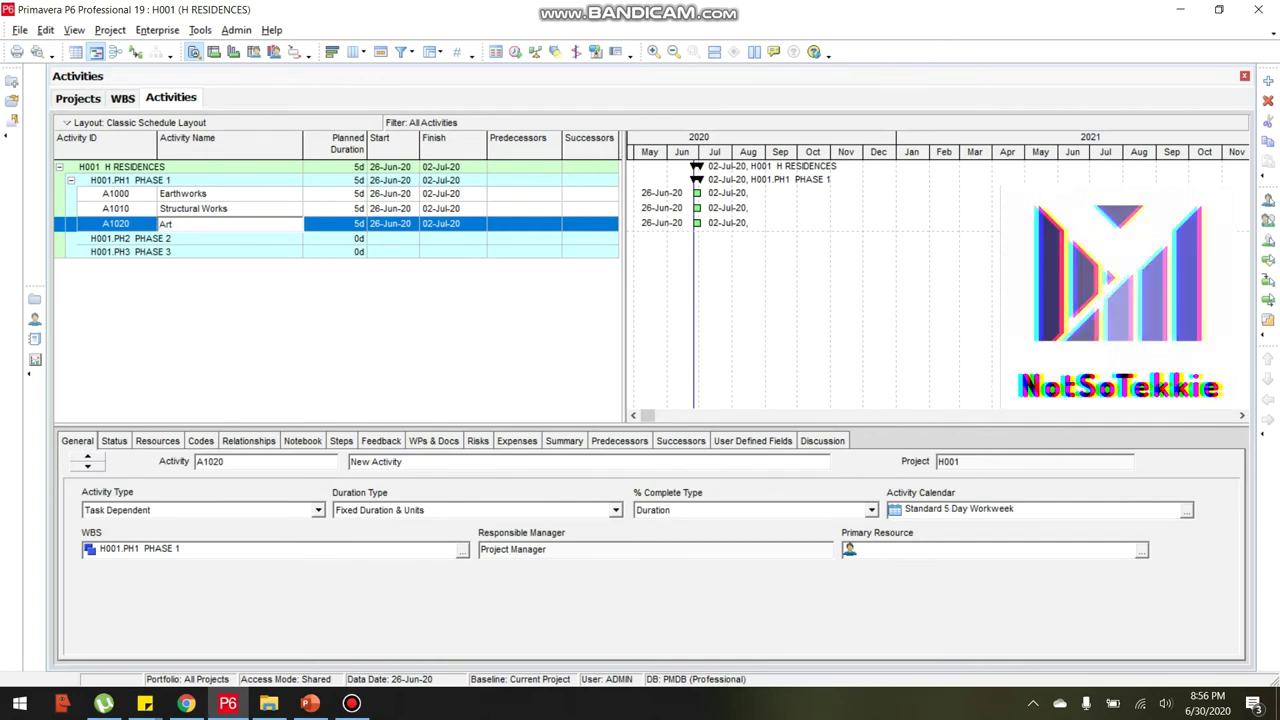
pyautogui.write('chite')
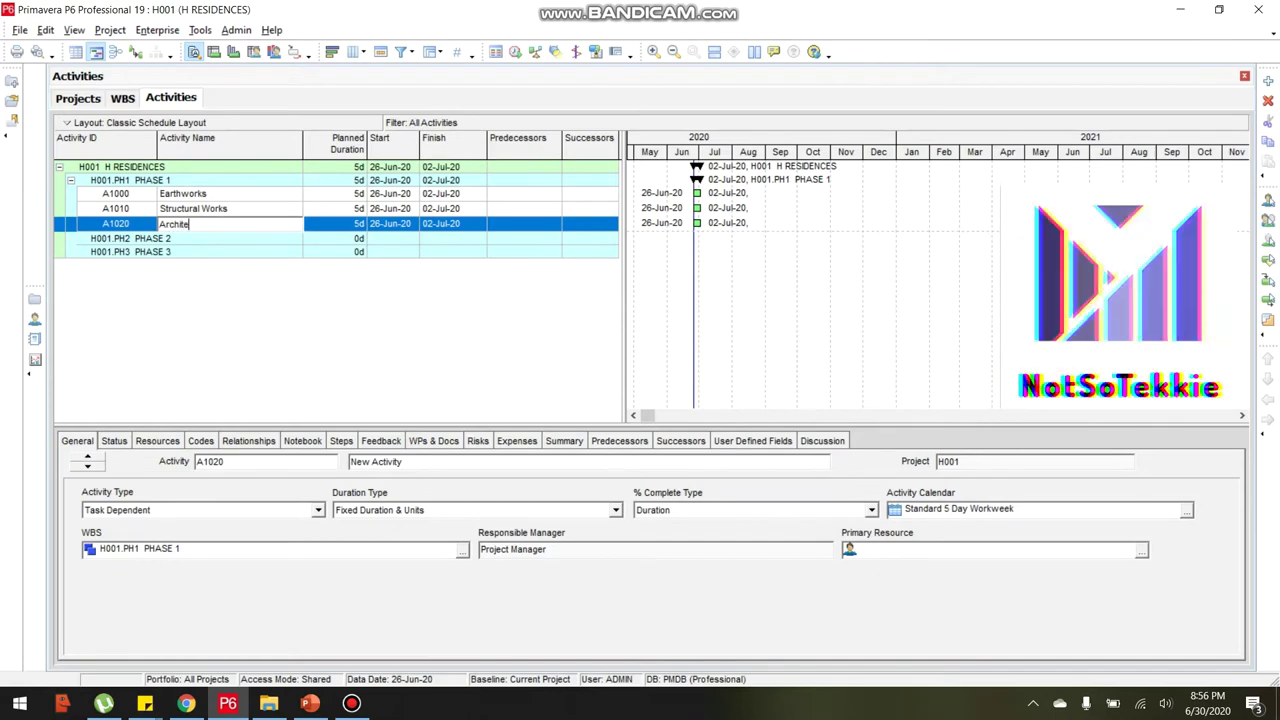
pyautogui.write('ctur')
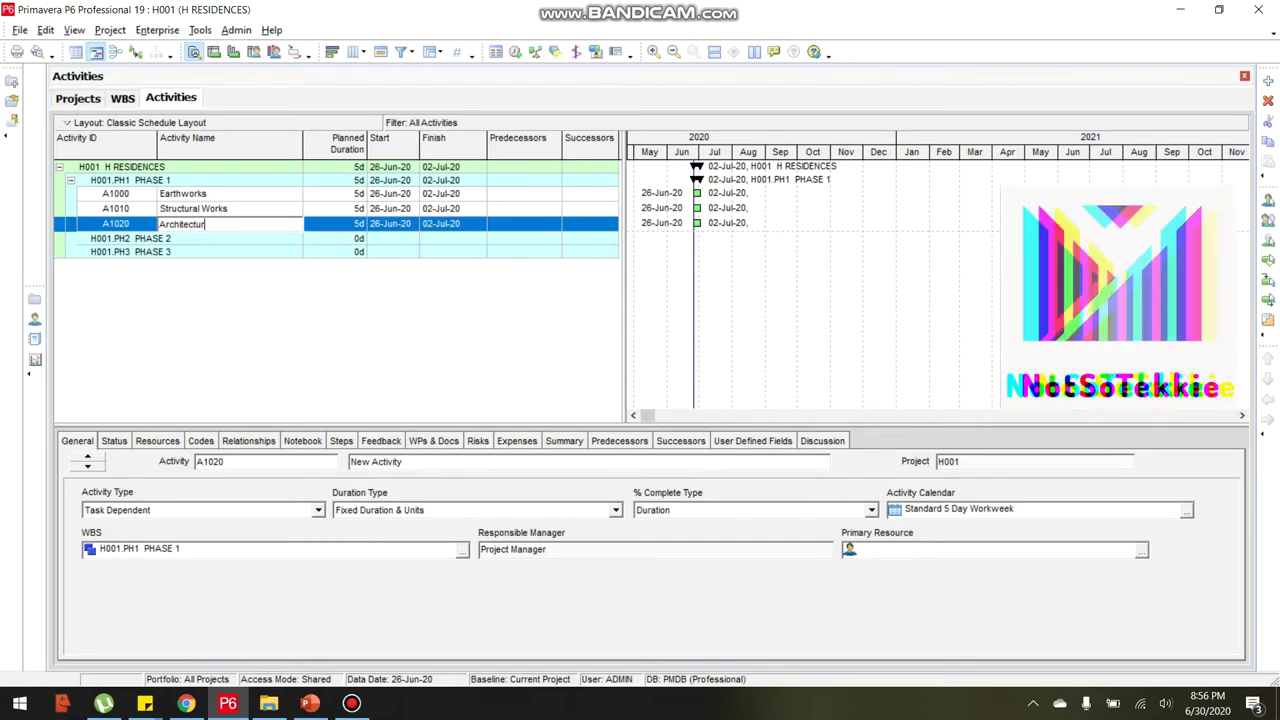
pyautogui.write('al Works')
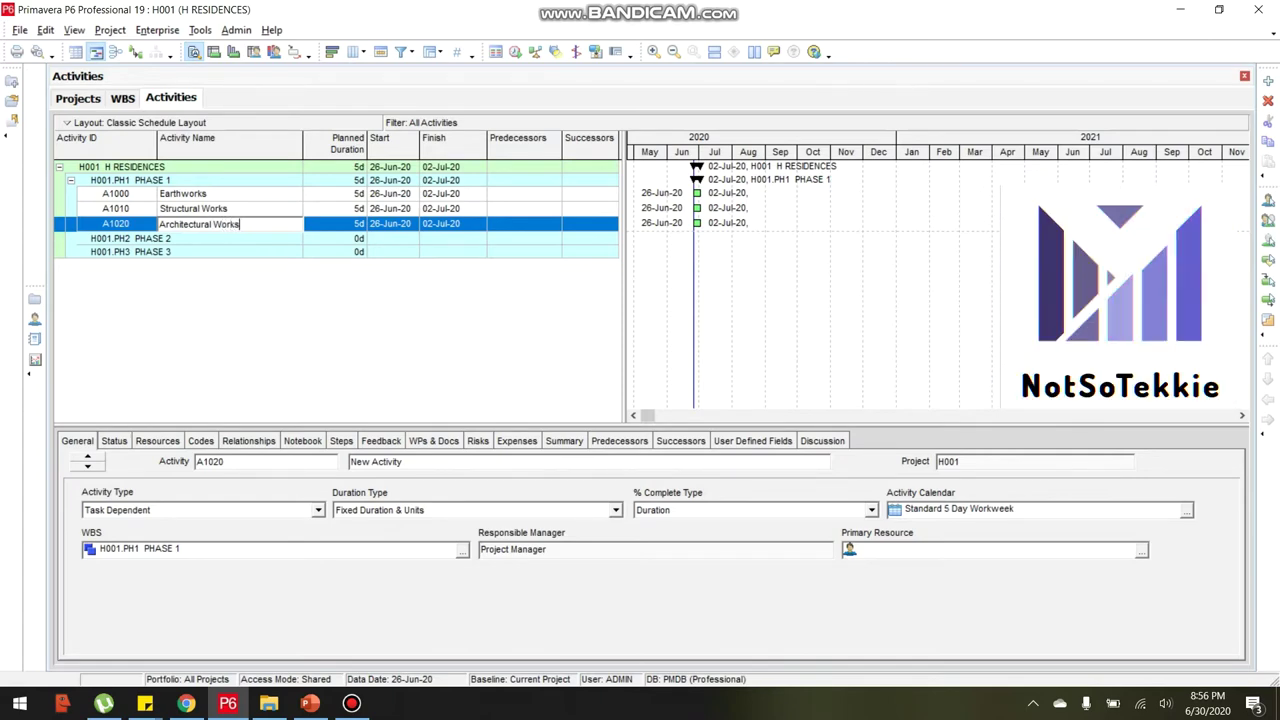
pyautogui.click(130, 211)
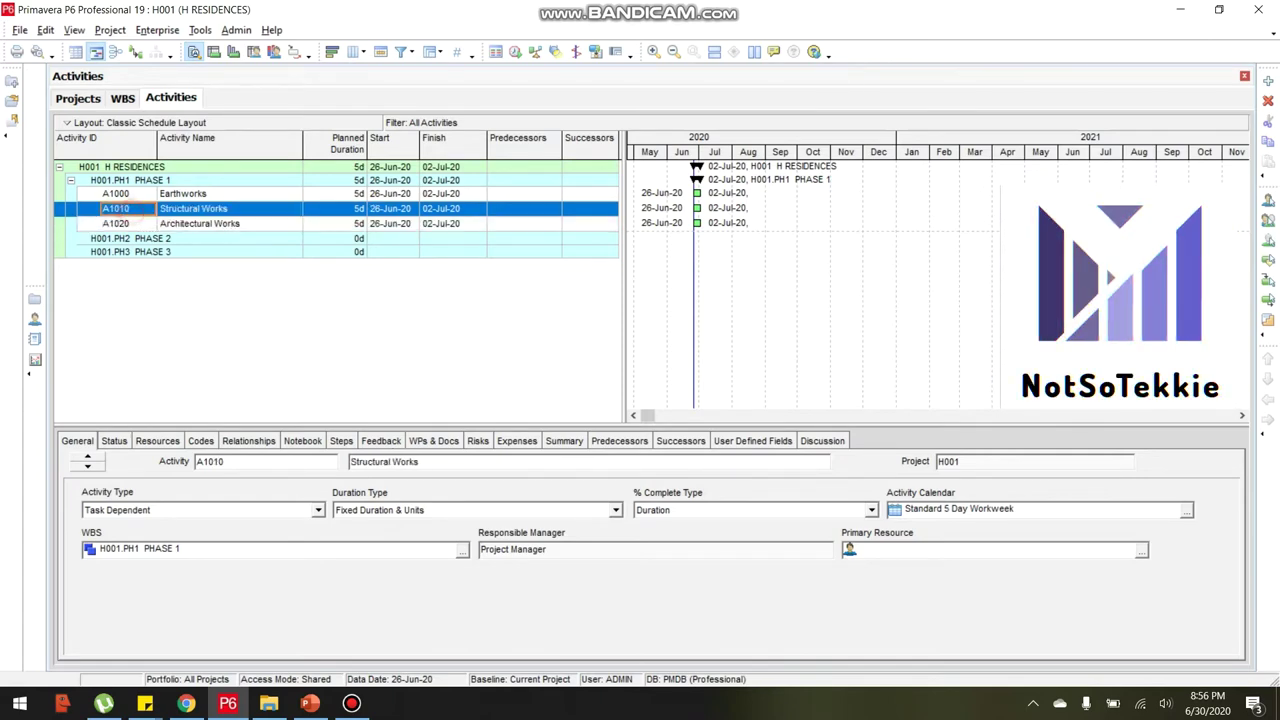
pyautogui.click(133, 226)
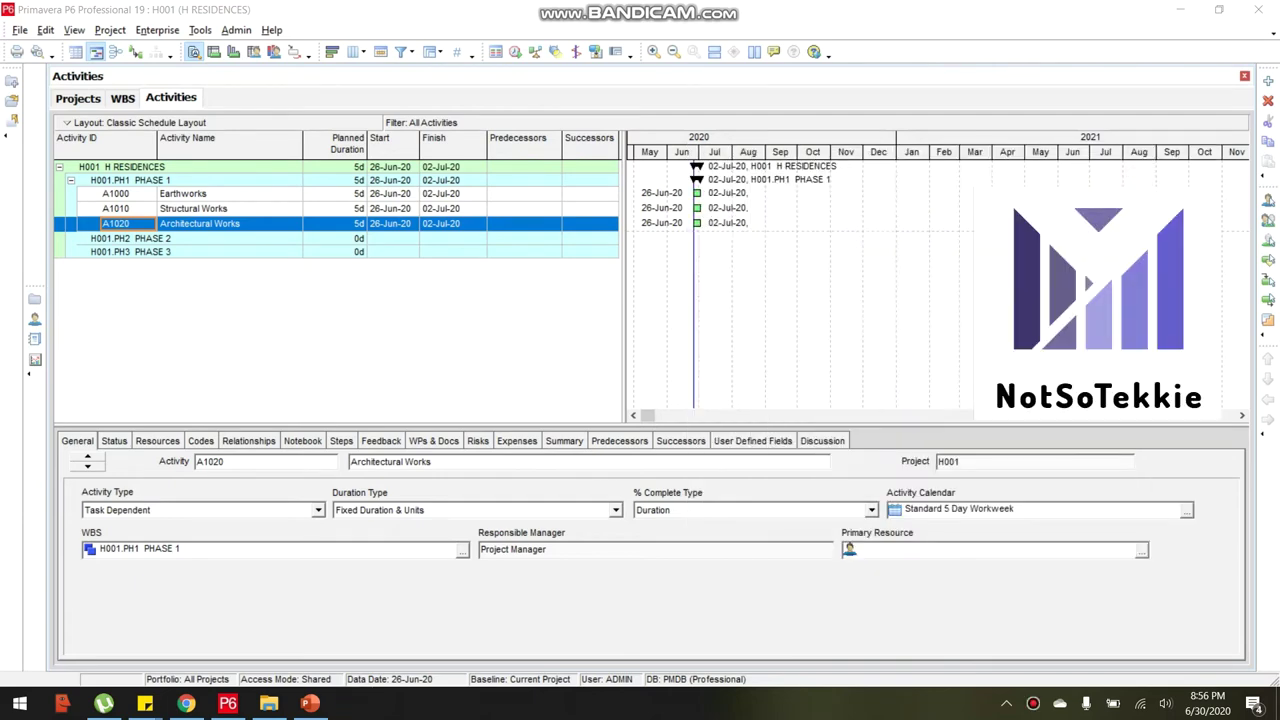
# Add an activity named Plumbing Works below Architectural Works under PHASE 1, correcting the capitalisation of its name.
pyautogui.rightClick(120, 222)
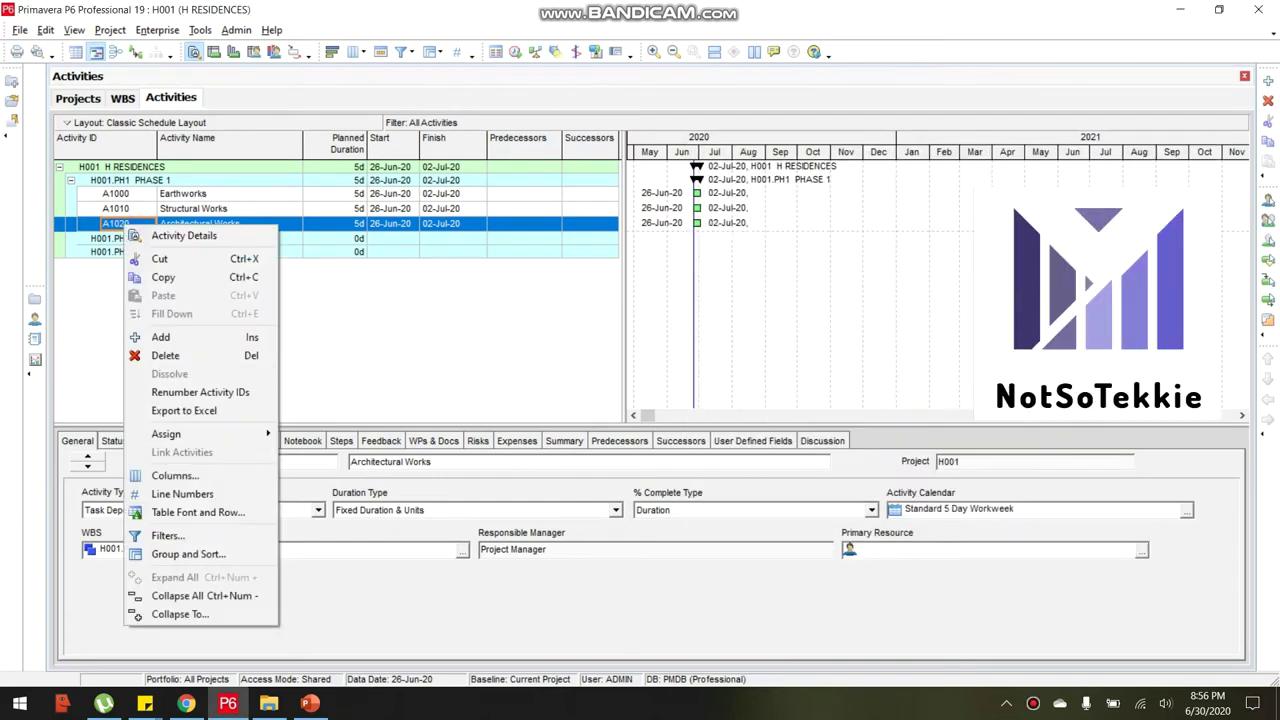
pyautogui.click(175, 339)
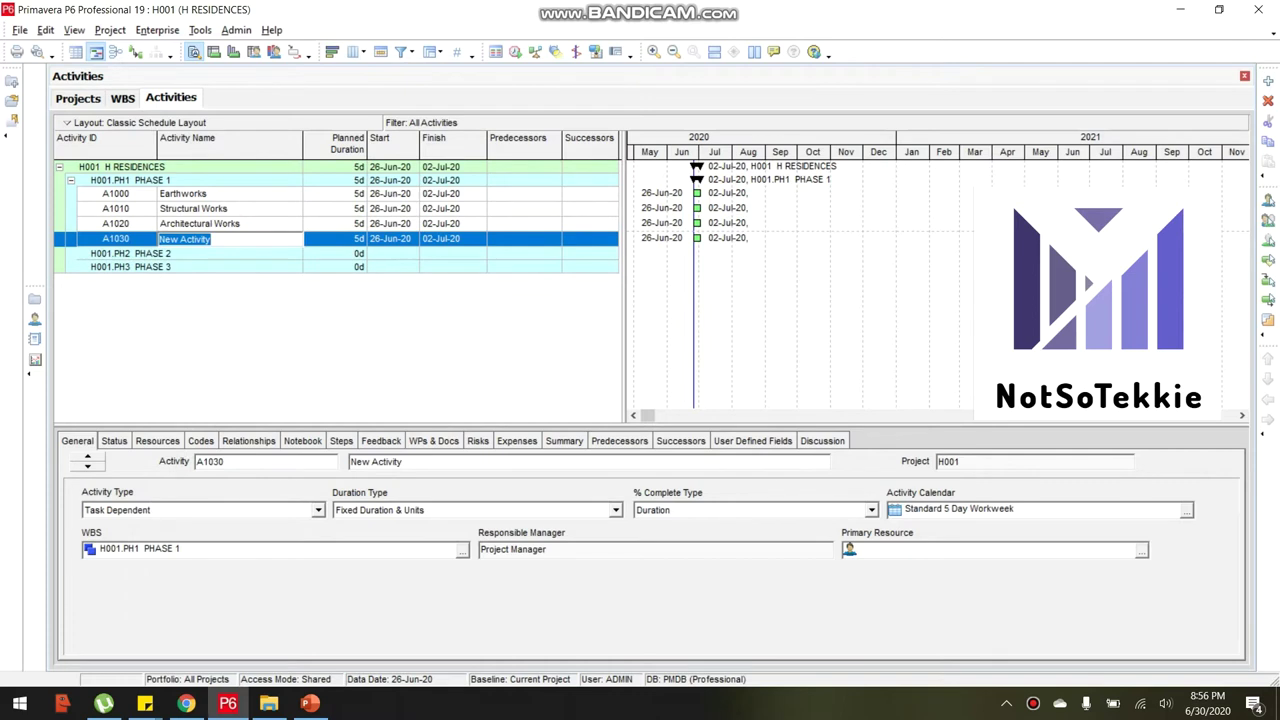
pyautogui.write('PLumbing Worka')
pyautogui.press('BackSpace')
pyautogui.write('s')
pyautogui.click(171, 239)
pyautogui.press('BackSpace')
pyautogui.write('l')
pyautogui.click(245, 223)
# Add an activity named Electrical Works below Plumbing Works under PHASE 1 and sort the activities by Activity ID.
pyautogui.rightClick(241, 240)
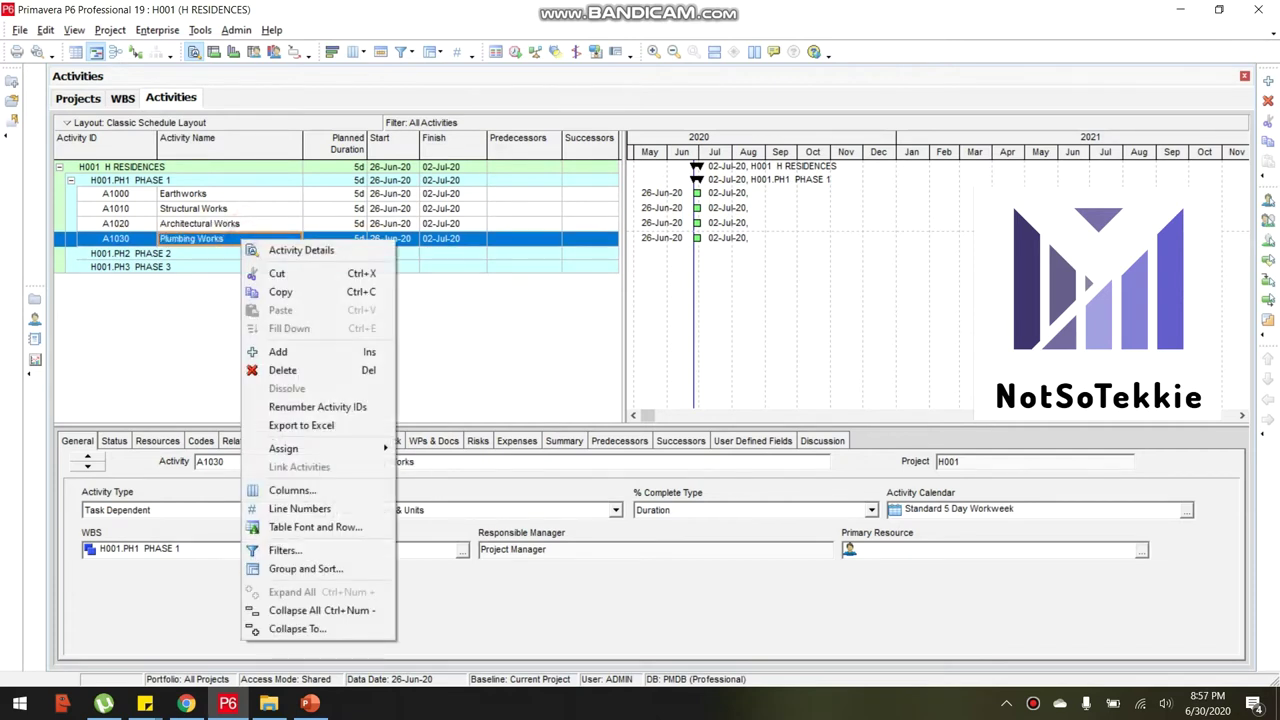
pyautogui.click(278, 352)
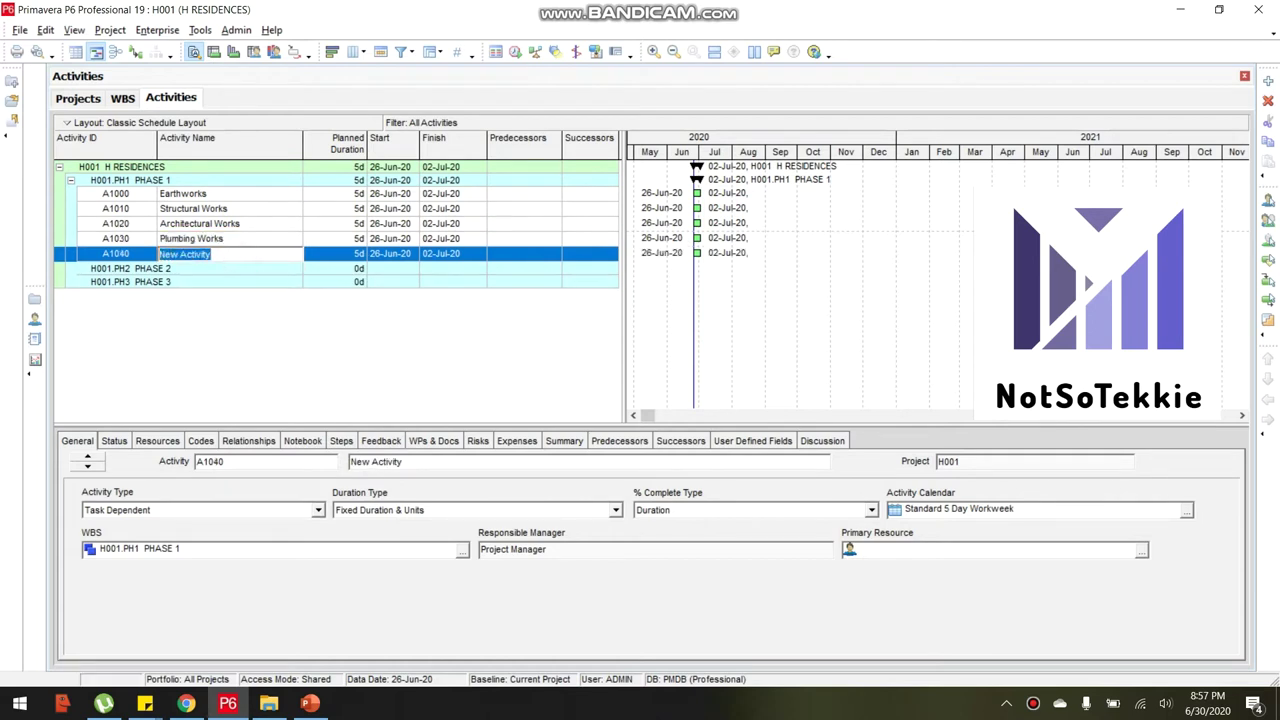
pyautogui.write('Electrical Works')
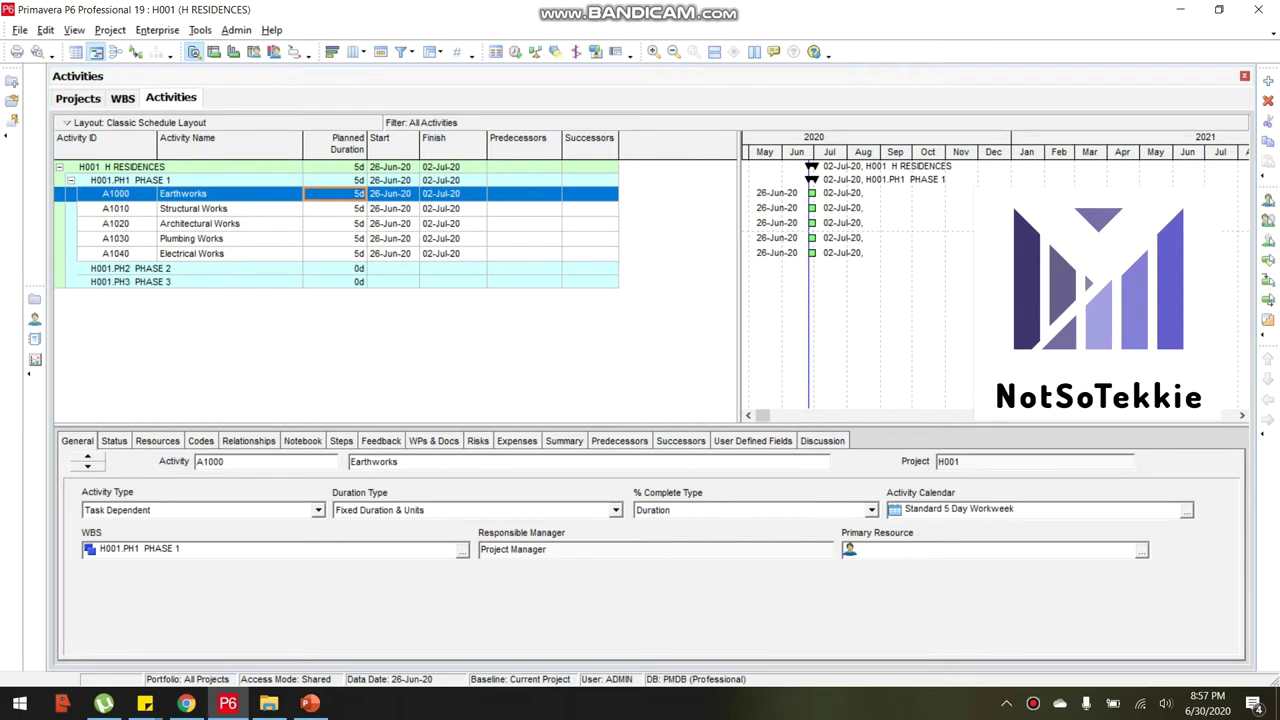
pyautogui.click(100, 137)
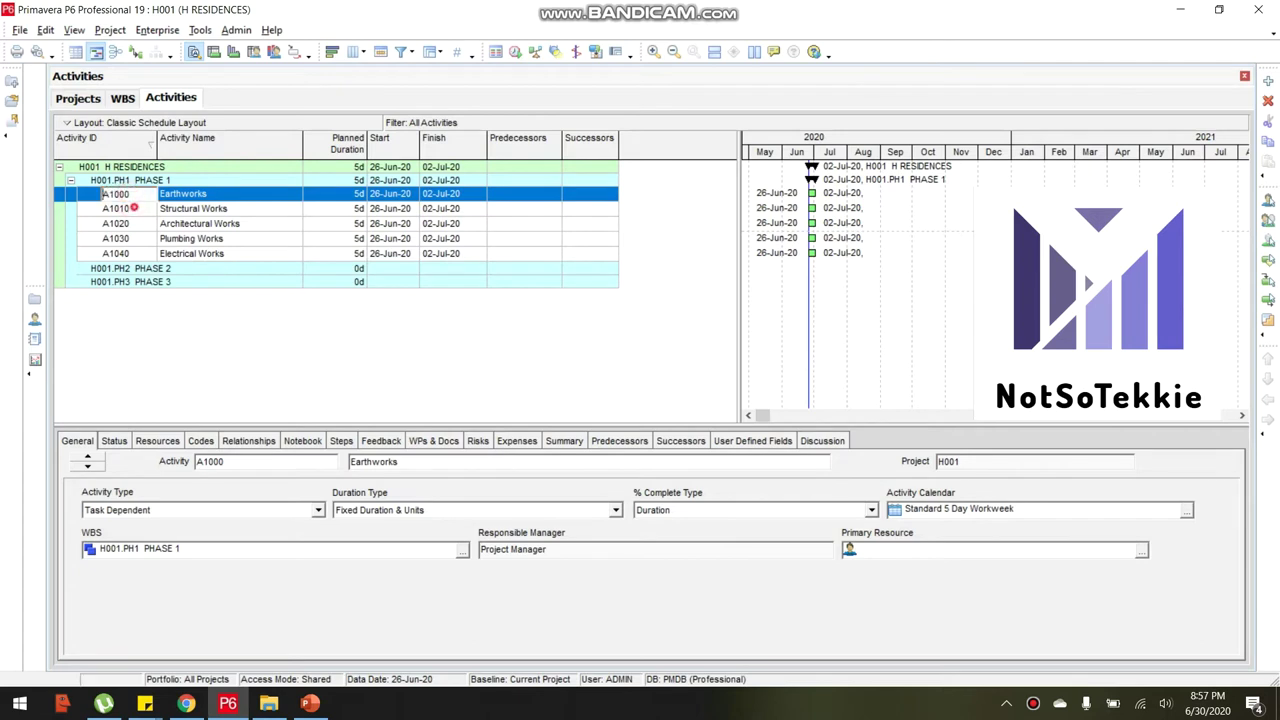
# Examine the sequence of the PHASE 1 activities from Earthworks to Electrical Works and their activity IDs.
pyautogui.click(134, 208)
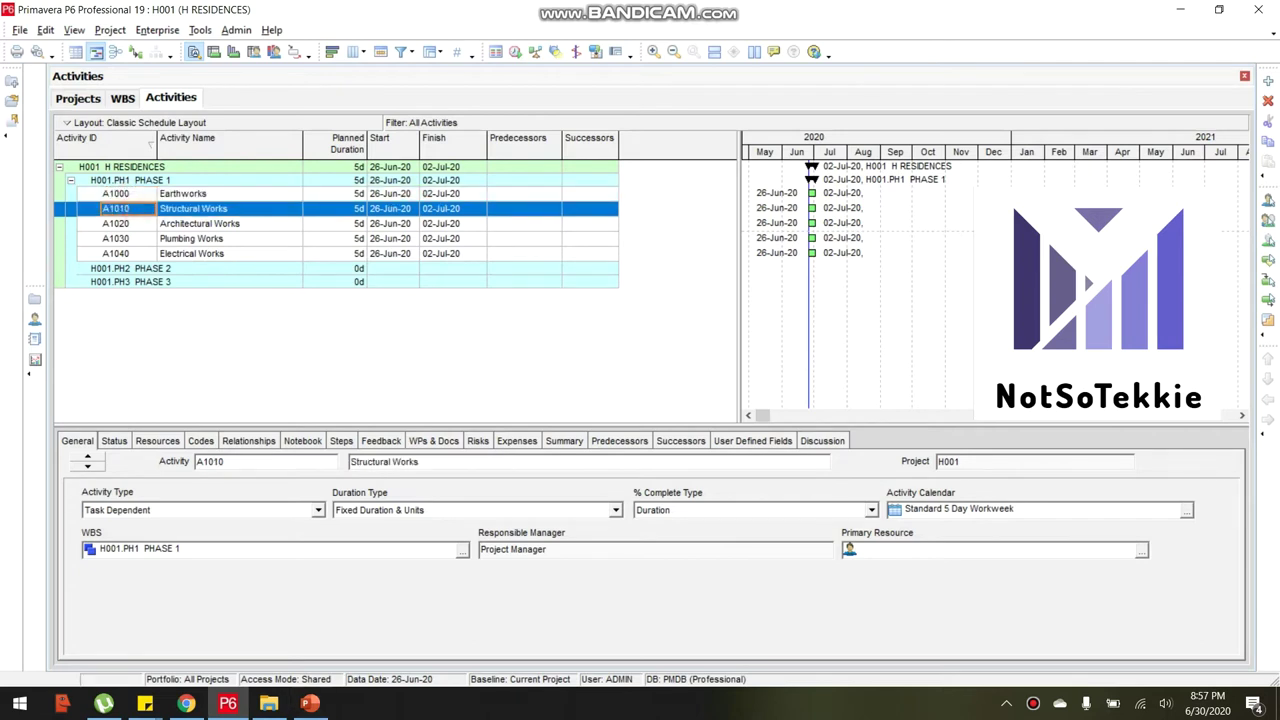
pyautogui.click(128, 193)
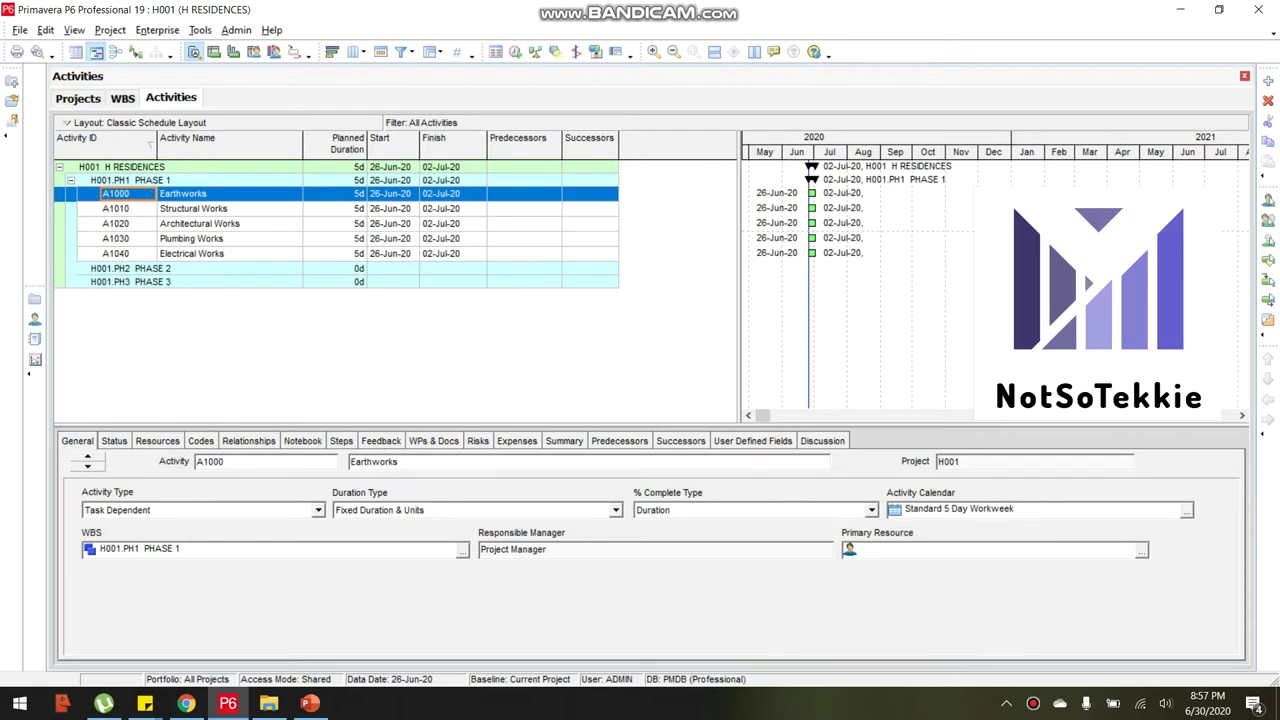
pyautogui.click(128, 208)
pyautogui.click(128, 193)
pyautogui.click(128, 208)
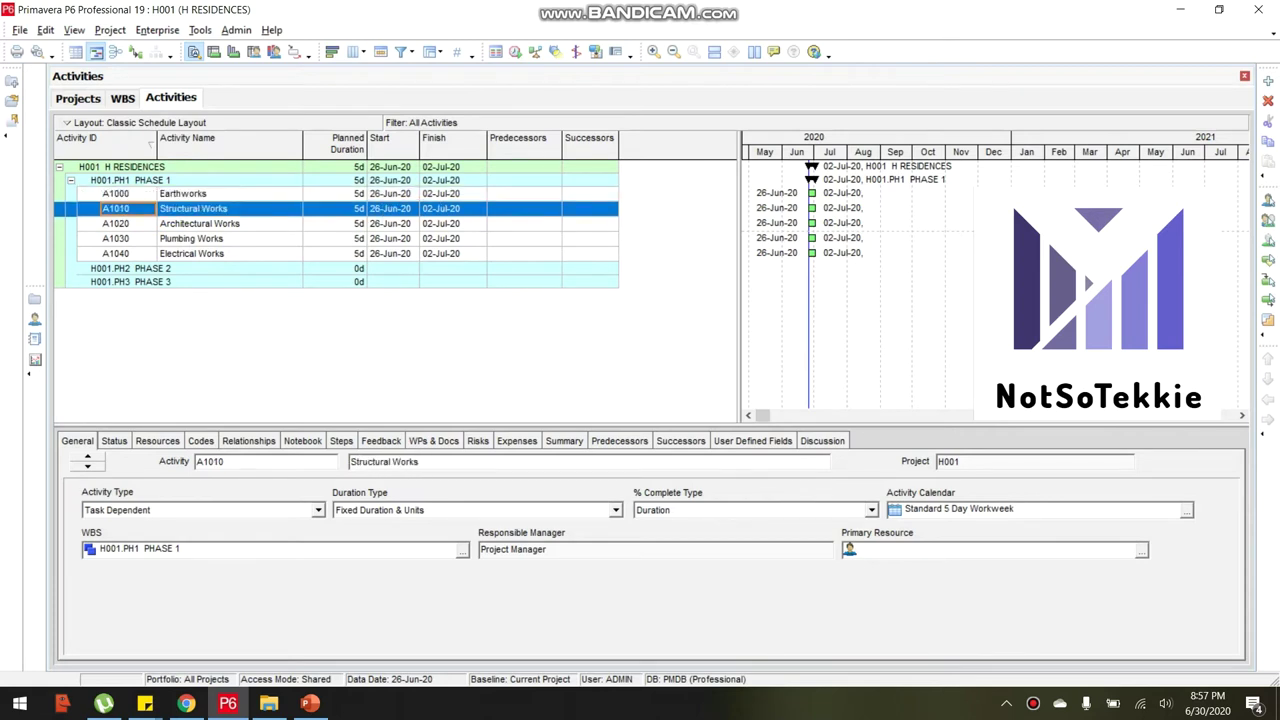
pyautogui.click(128, 223)
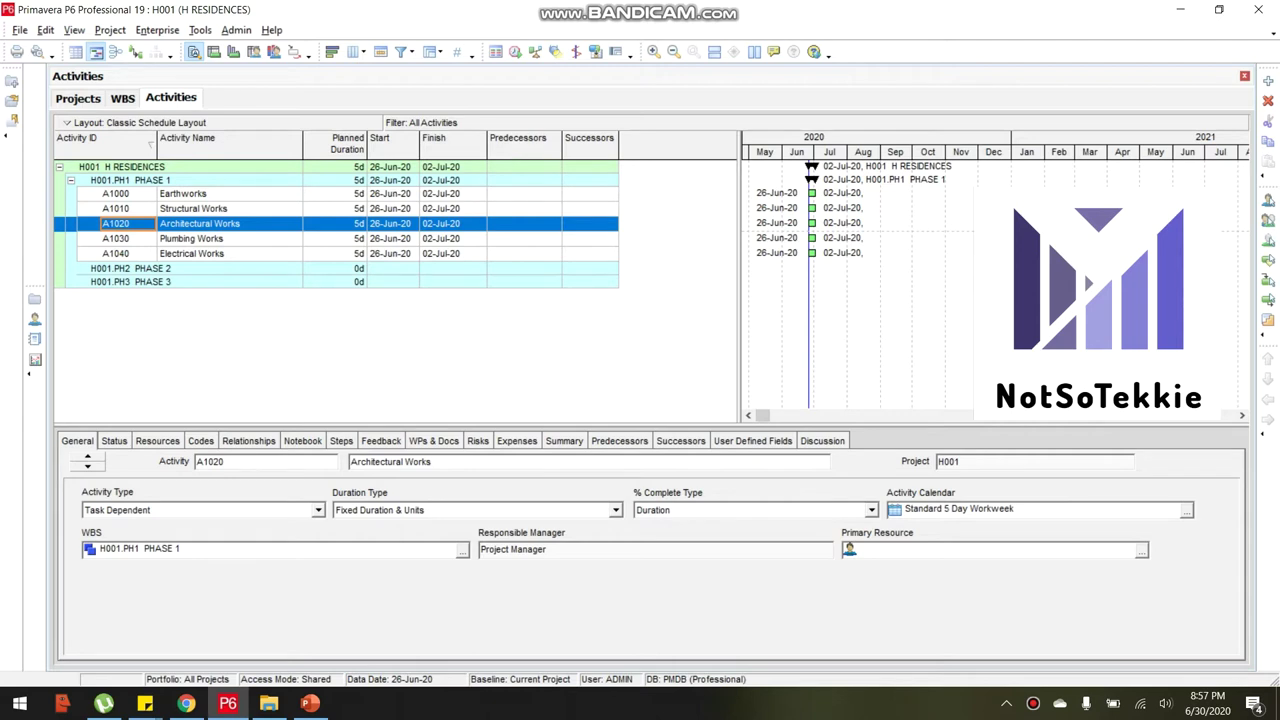
pyautogui.click(128, 208)
pyautogui.click(128, 193)
pyautogui.click(128, 208)
pyautogui.click(128, 193)
pyautogui.click(128, 208)
pyautogui.click(128, 223)
pyautogui.click(128, 238)
pyautogui.click(128, 253)
pyautogui.click(128, 238)
pyautogui.click(128, 223)
pyautogui.click(128, 208)
pyautogui.click(128, 193)
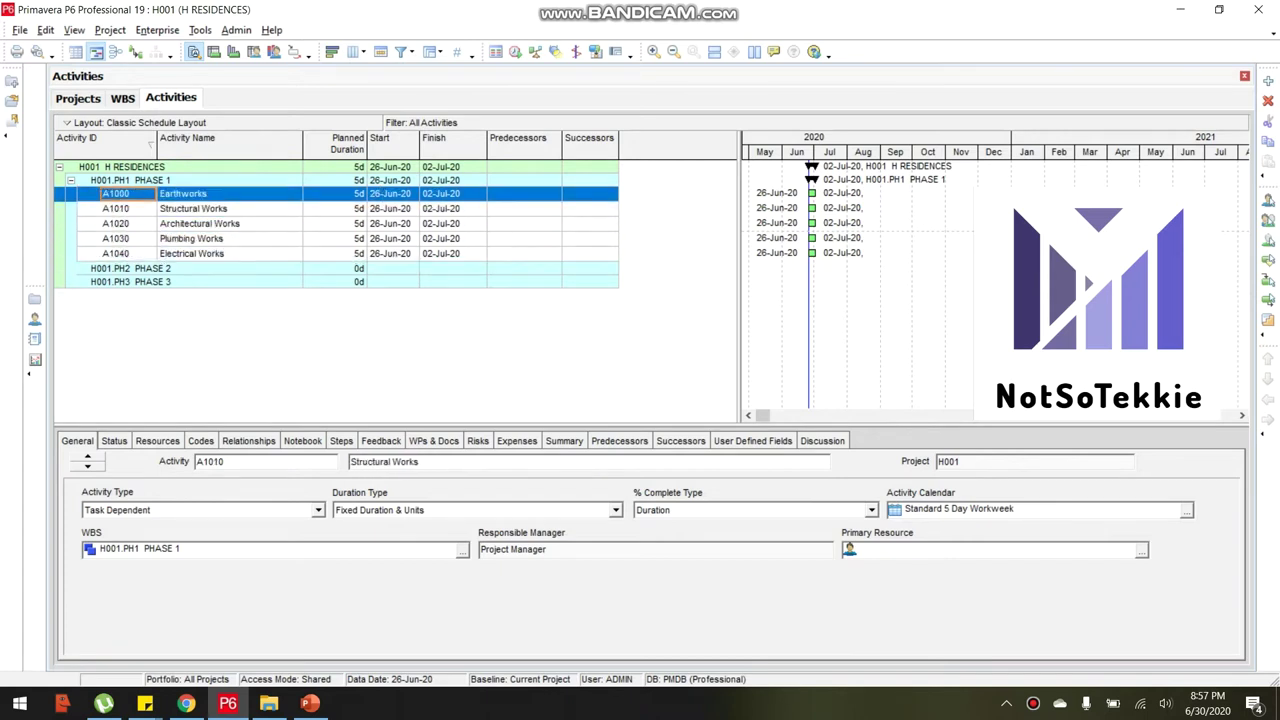
pyautogui.click(128, 208)
pyautogui.click(128, 193)
pyautogui.click(128, 208)
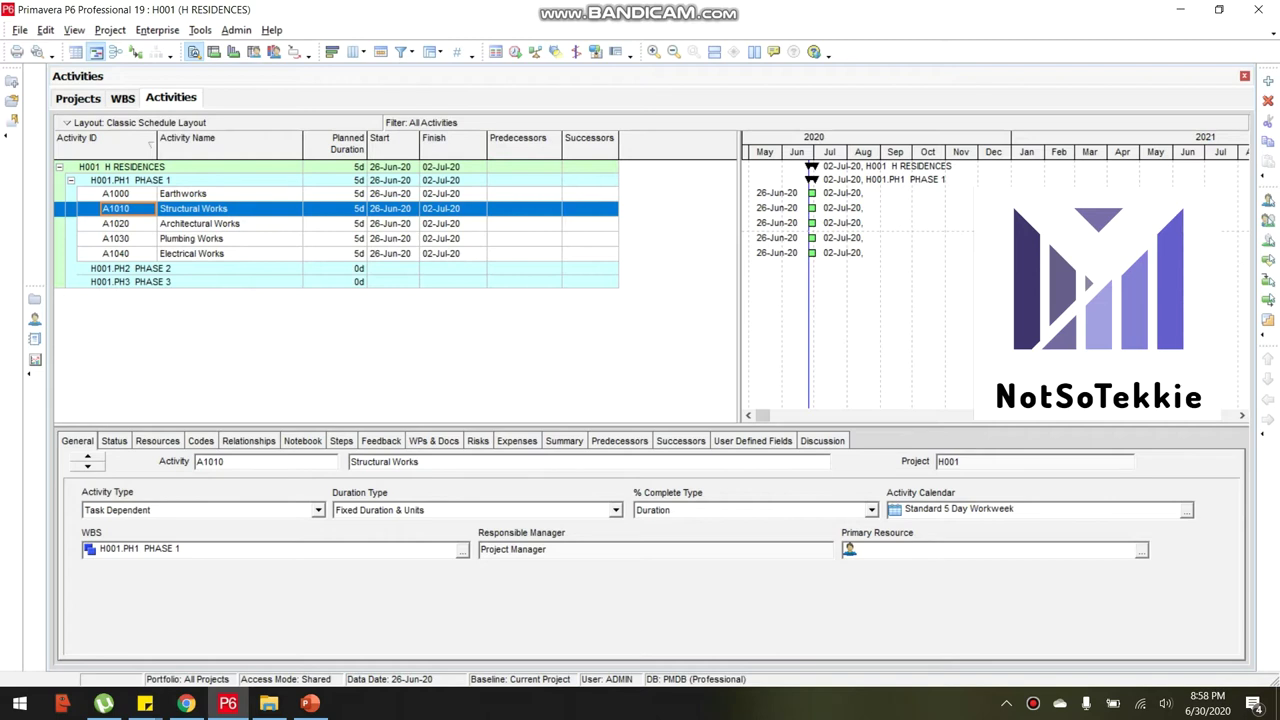
# Set the planned duration of the Earthworks activity to 60 days.
pyautogui.click(334, 193)
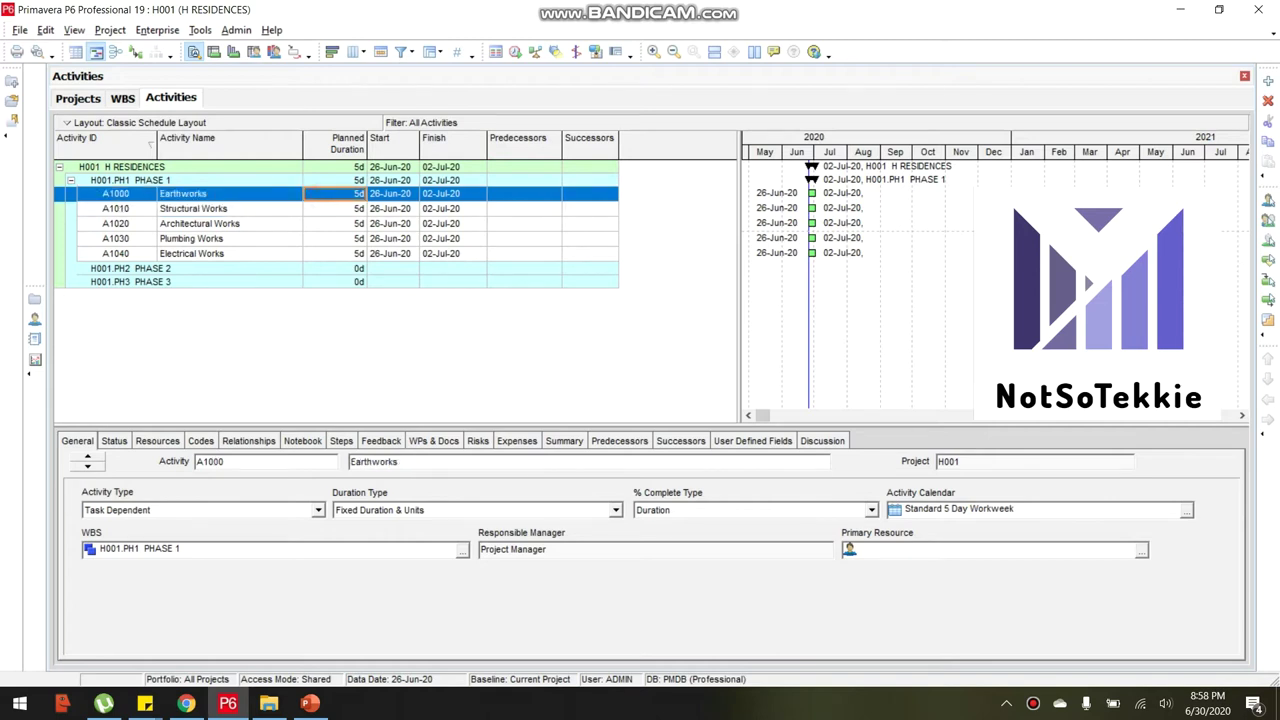
pyautogui.click(334, 180)
pyautogui.click(334, 208)
pyautogui.click(334, 193)
pyautogui.click(393, 193)
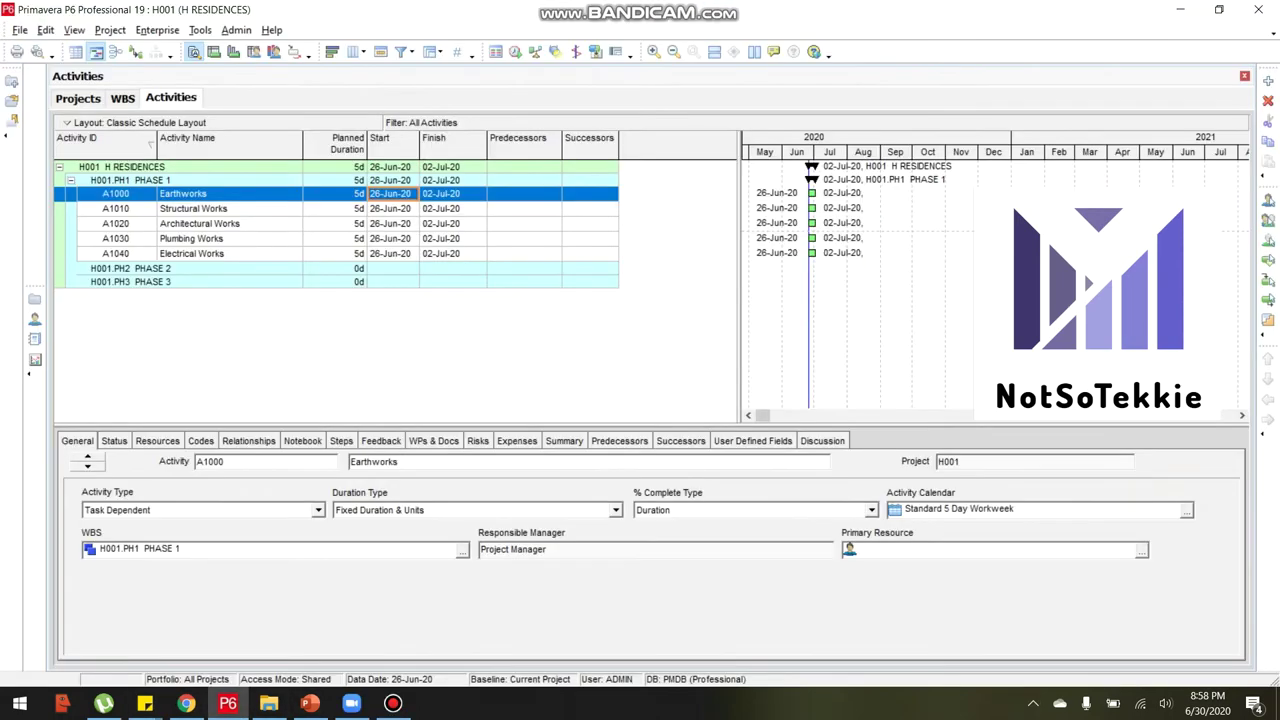
pyautogui.click(334, 193)
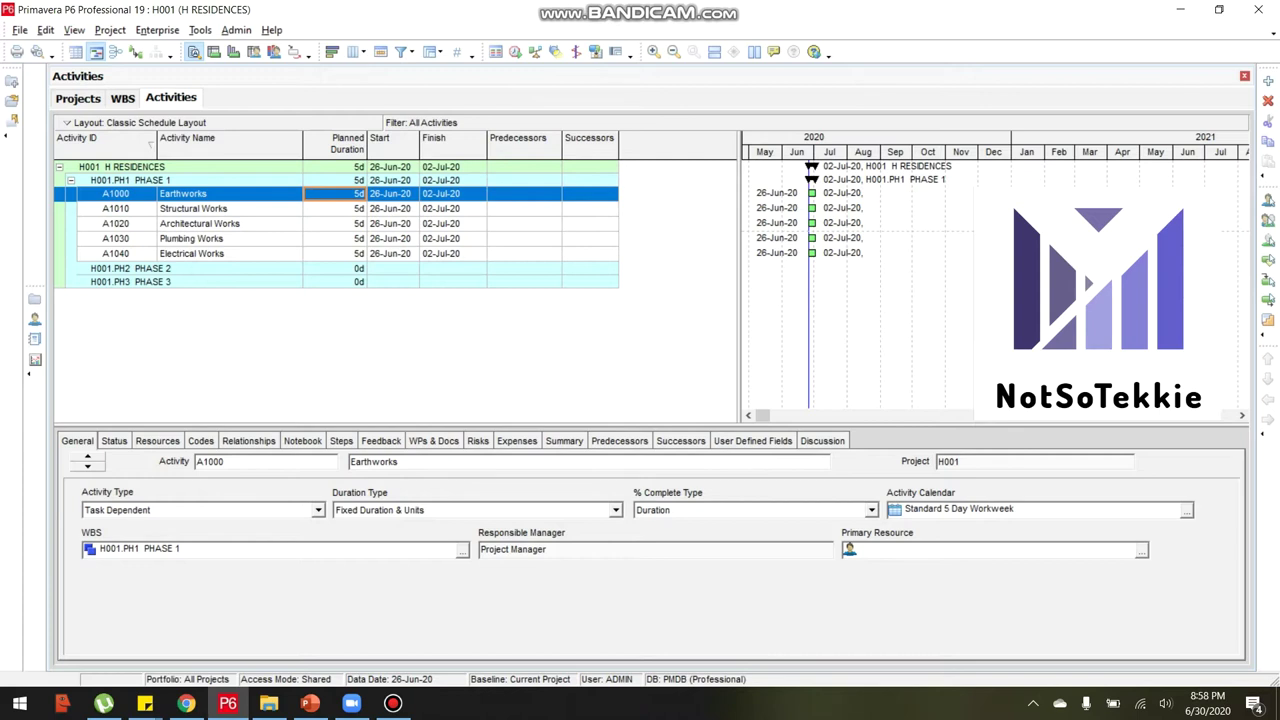
pyautogui.write('60')
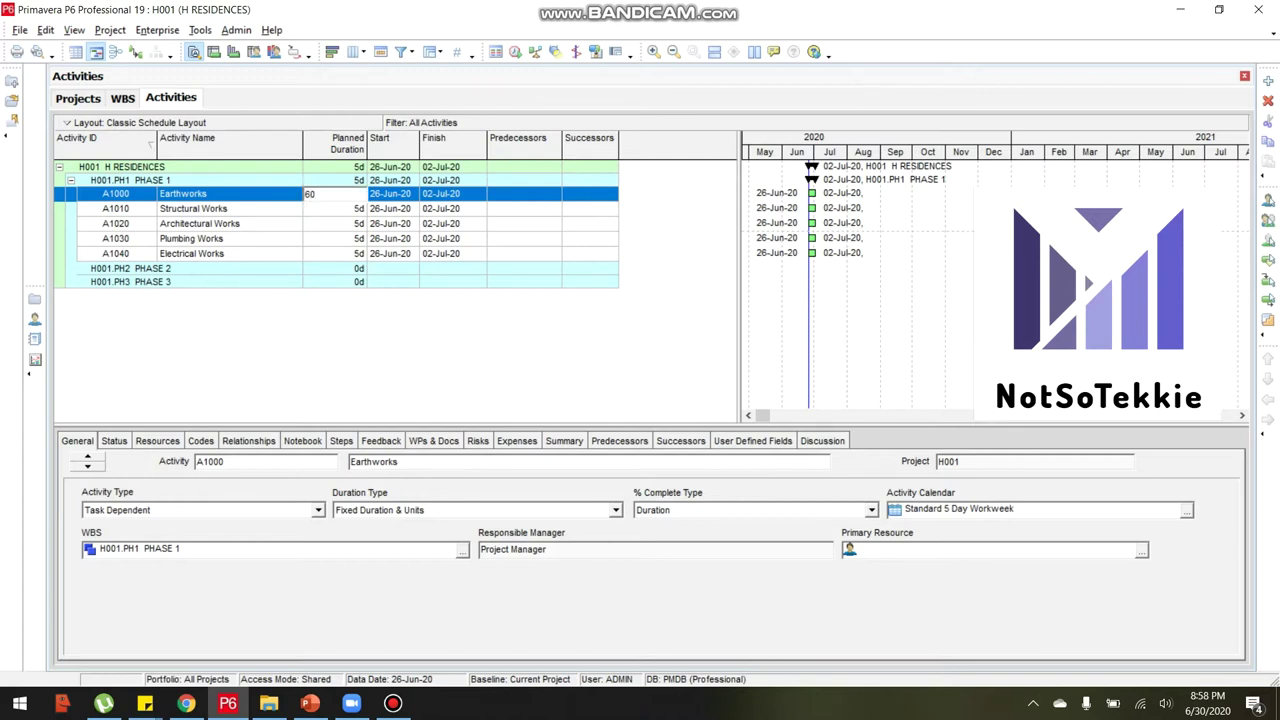
pyautogui.press('Return')
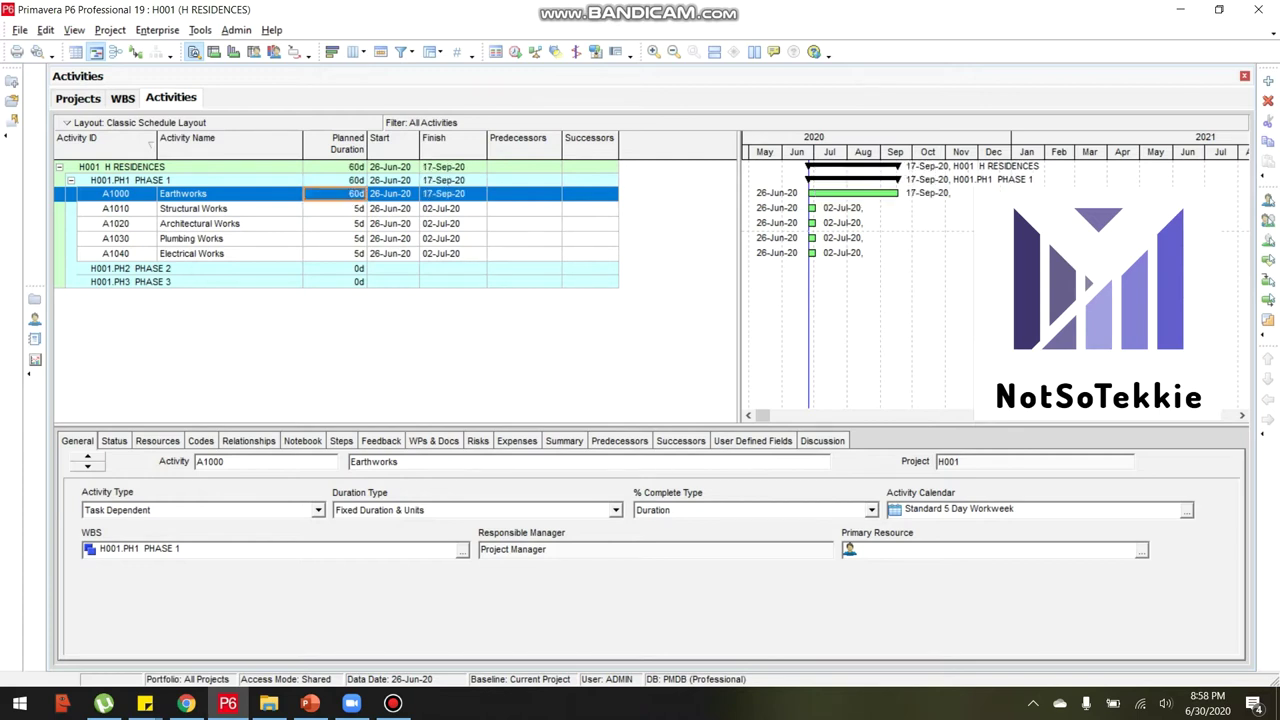
# Set the planned duration of the Structural Works activity to 180 days.
pyautogui.click(341, 208)
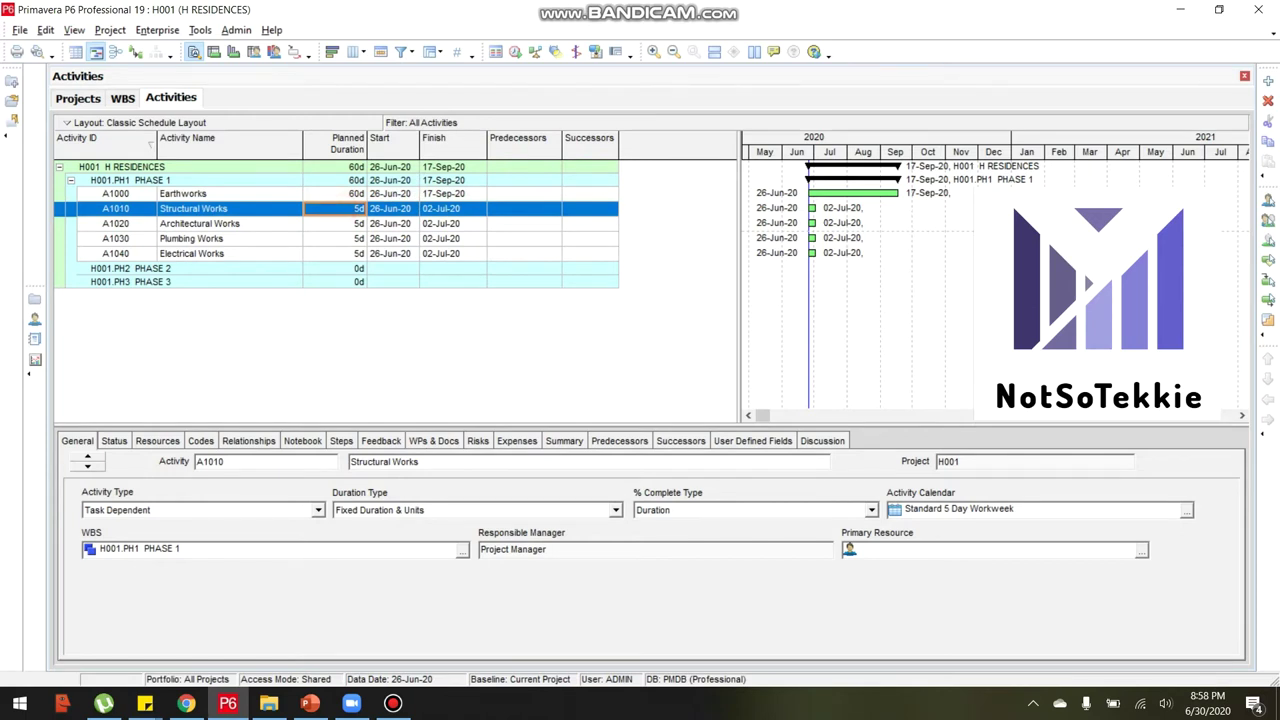
pyautogui.write('180')
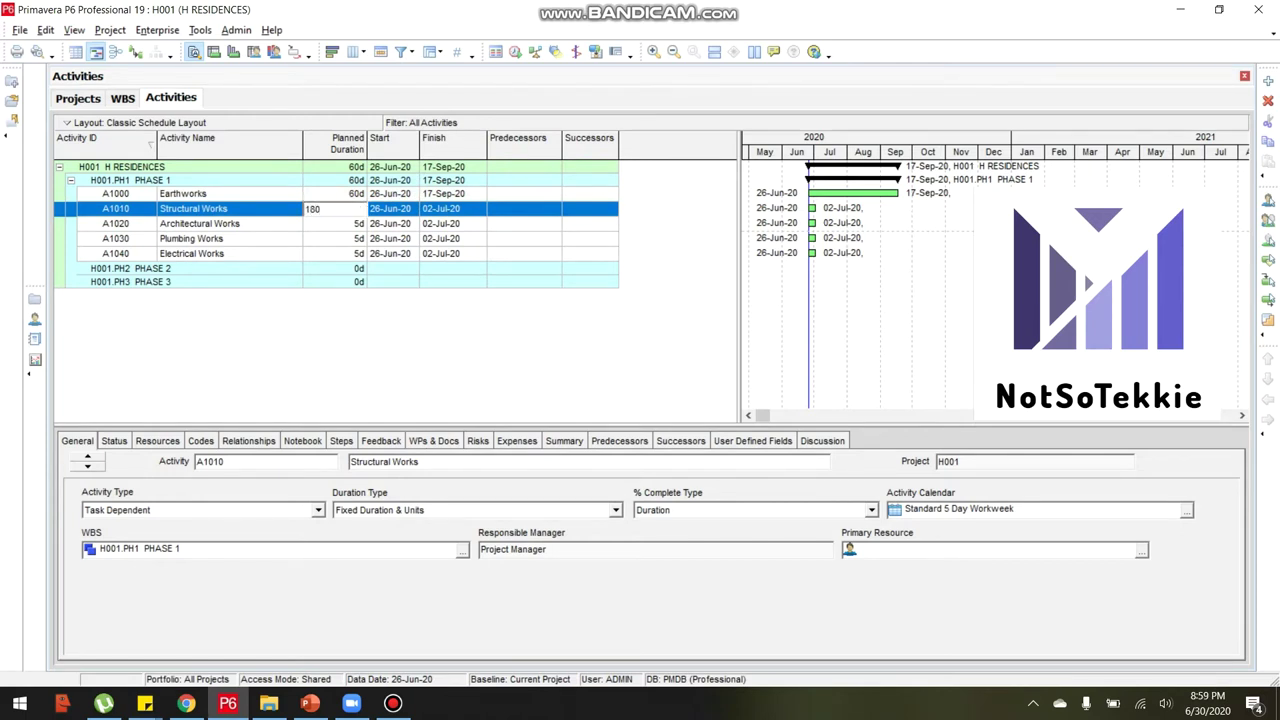
pyautogui.press('Return')
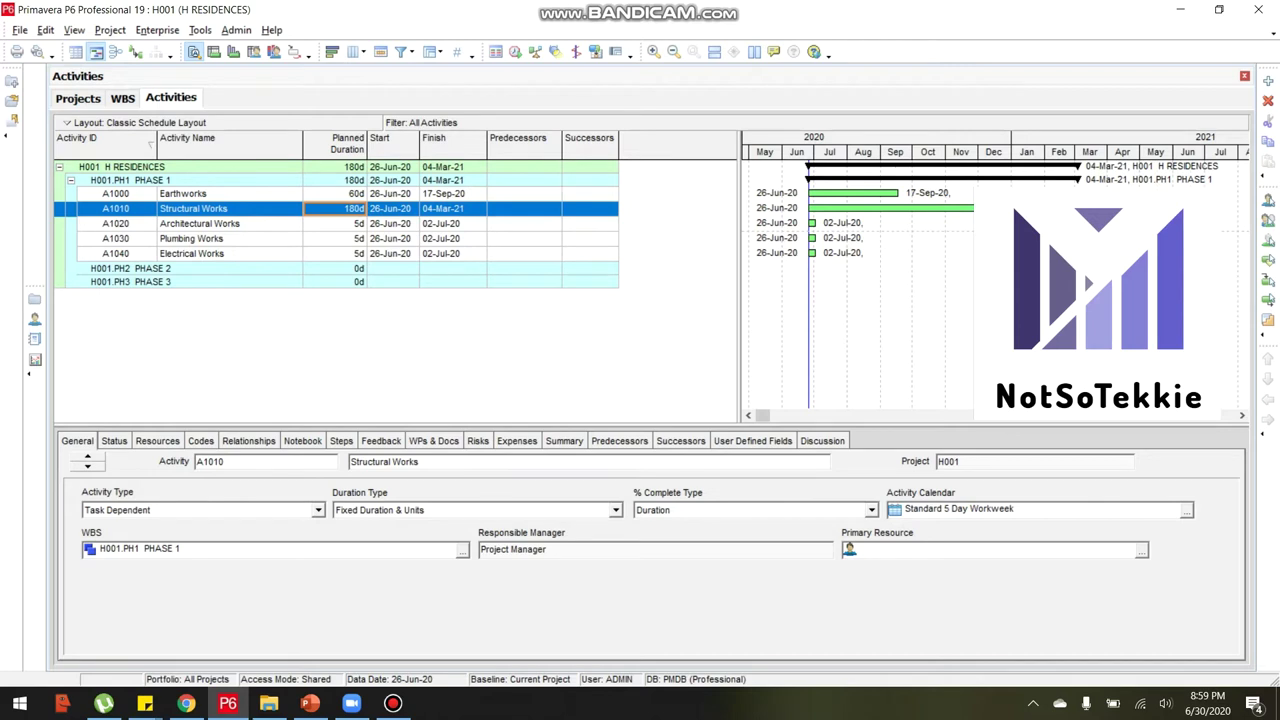
# Change the planned duration of the Structural Works activity to 240 days.
pyautogui.click(341, 223)
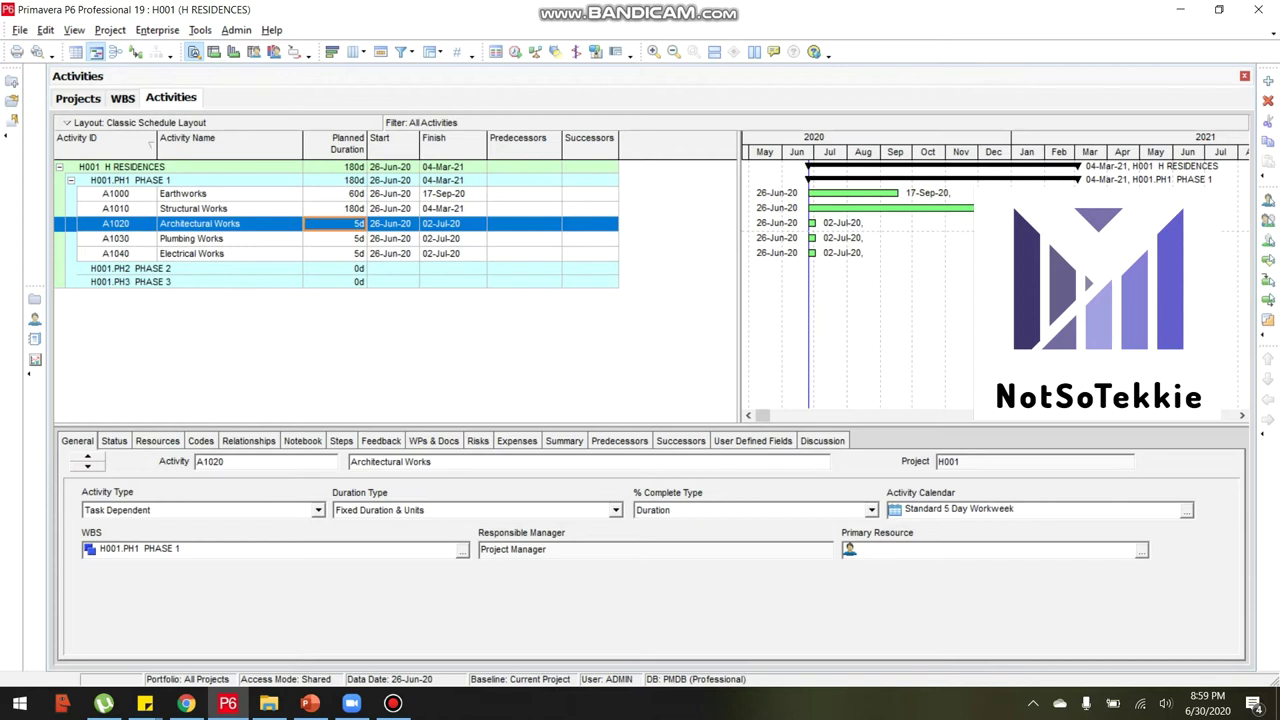
pyautogui.click(343, 208)
pyautogui.write('2')
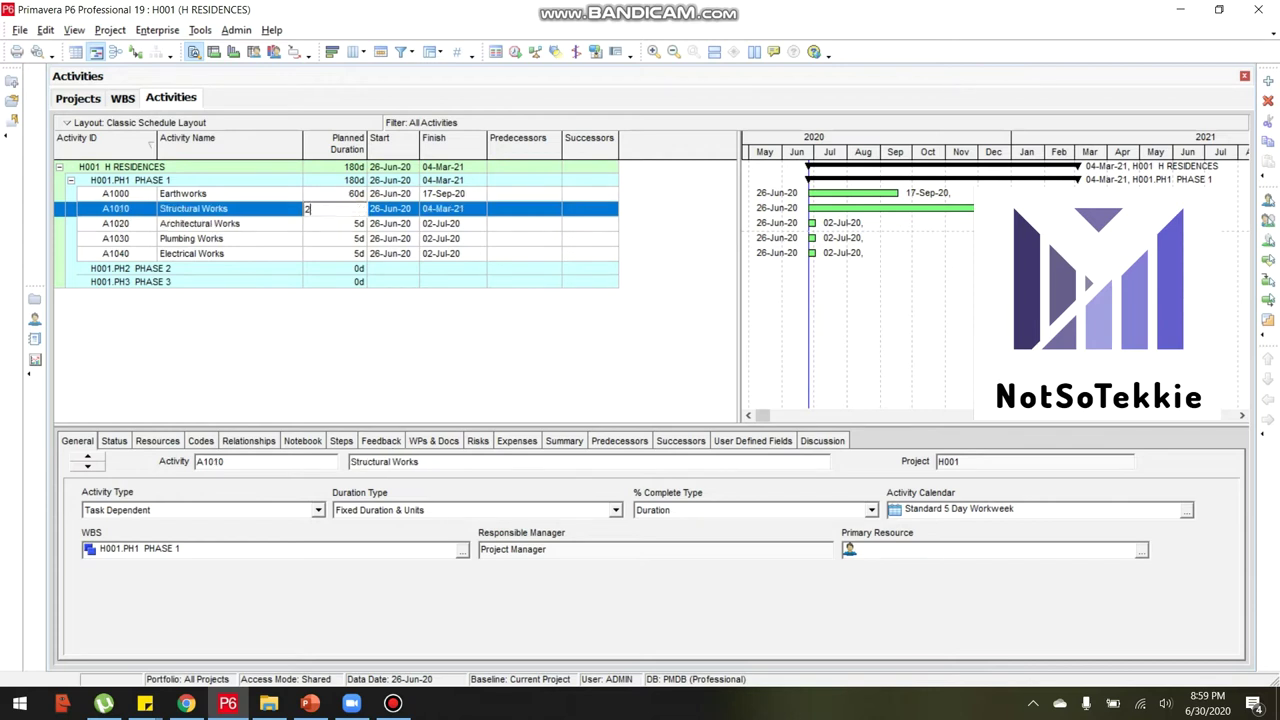
pyautogui.write('40')
pyautogui.press('Return')
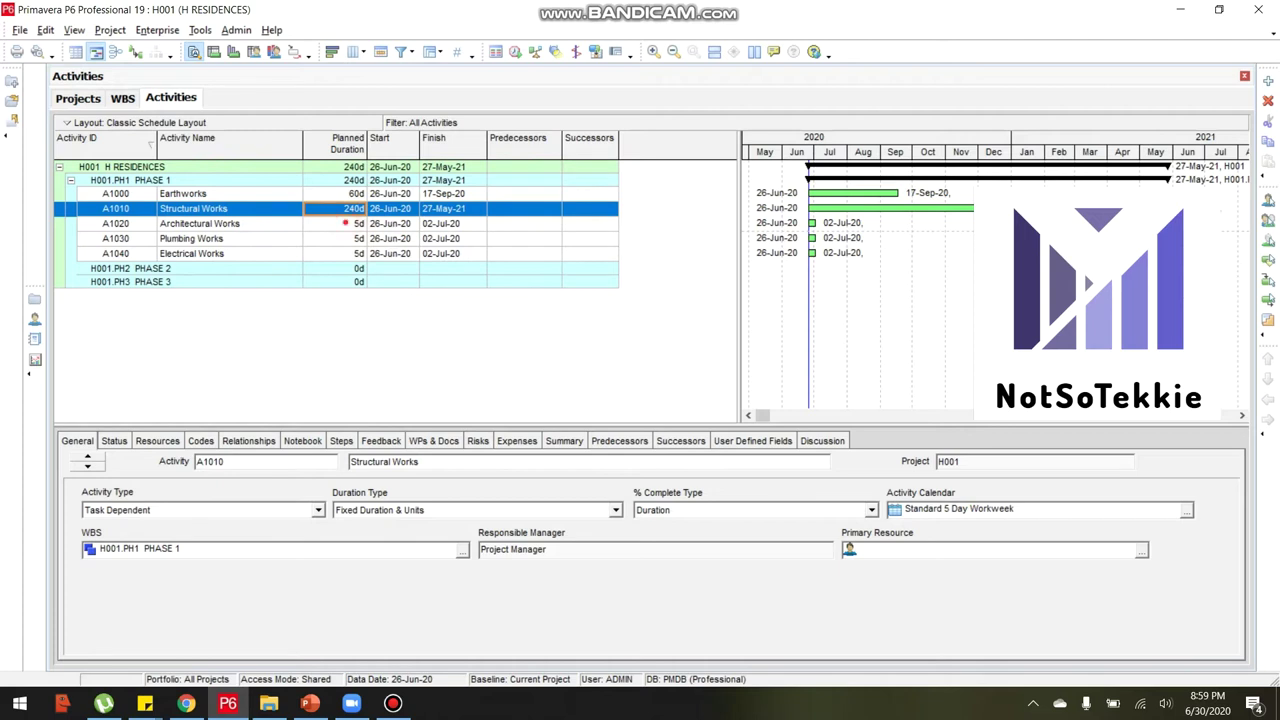
# Set the planned durations of Architectural Works, Plumbing Works and Electrical Works to 180 days each.
pyautogui.click(346, 223)
pyautogui.write('180')
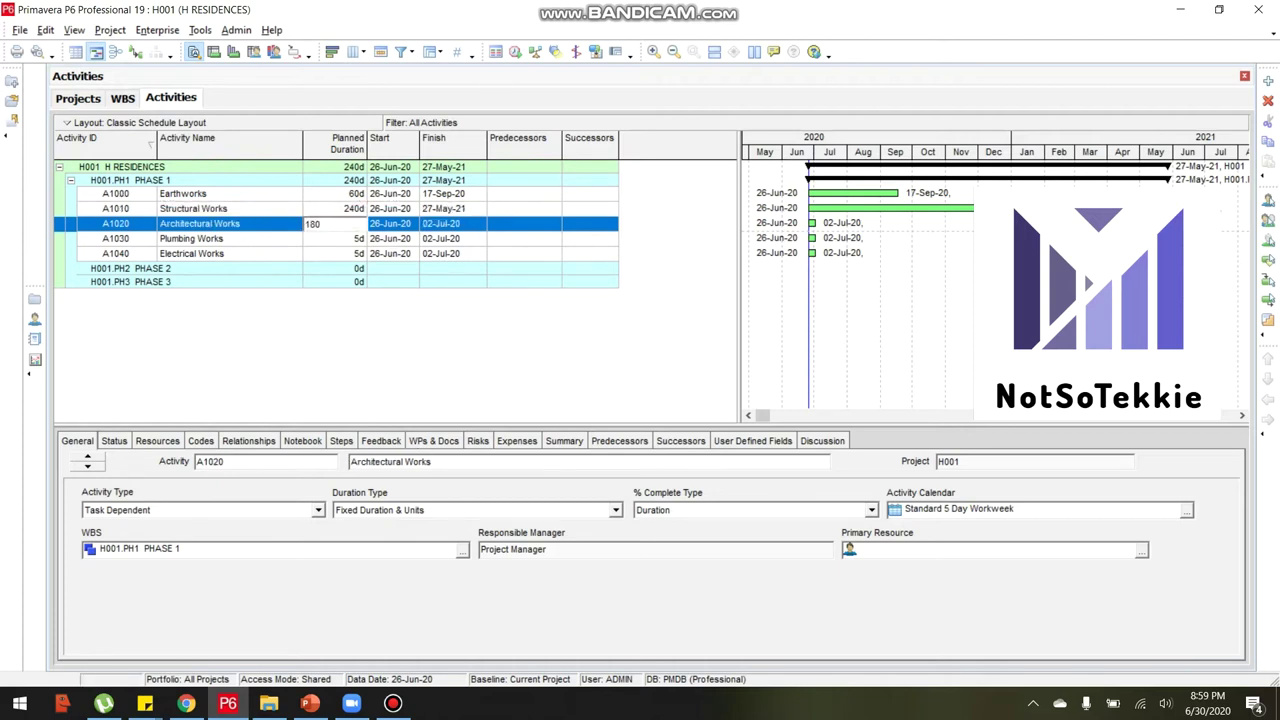
pyautogui.press('Return')
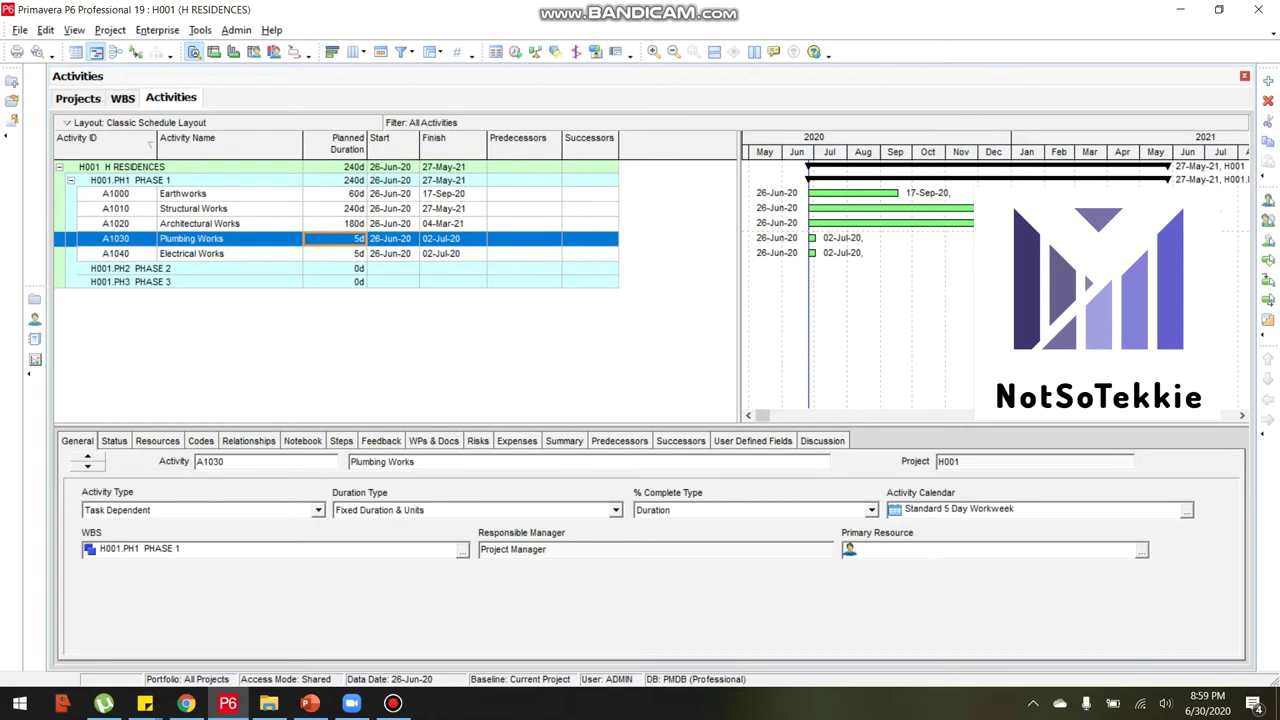
pyautogui.write('180')
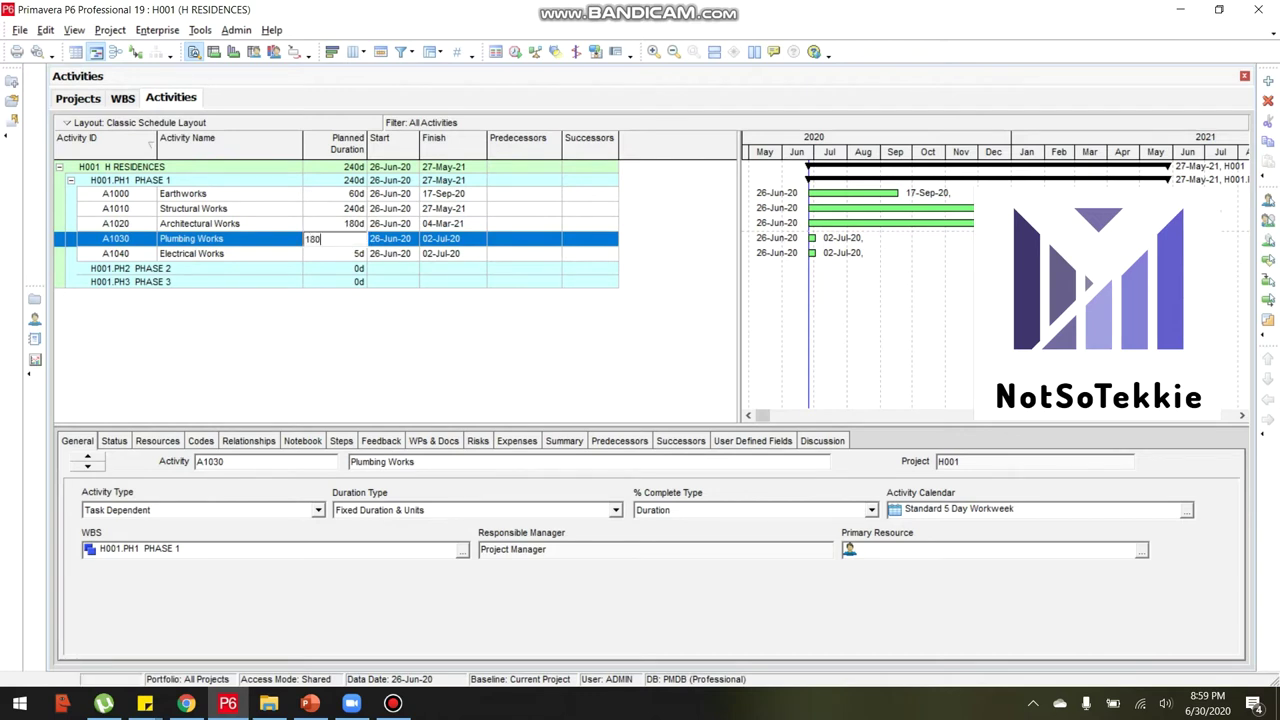
pyautogui.press('Return')
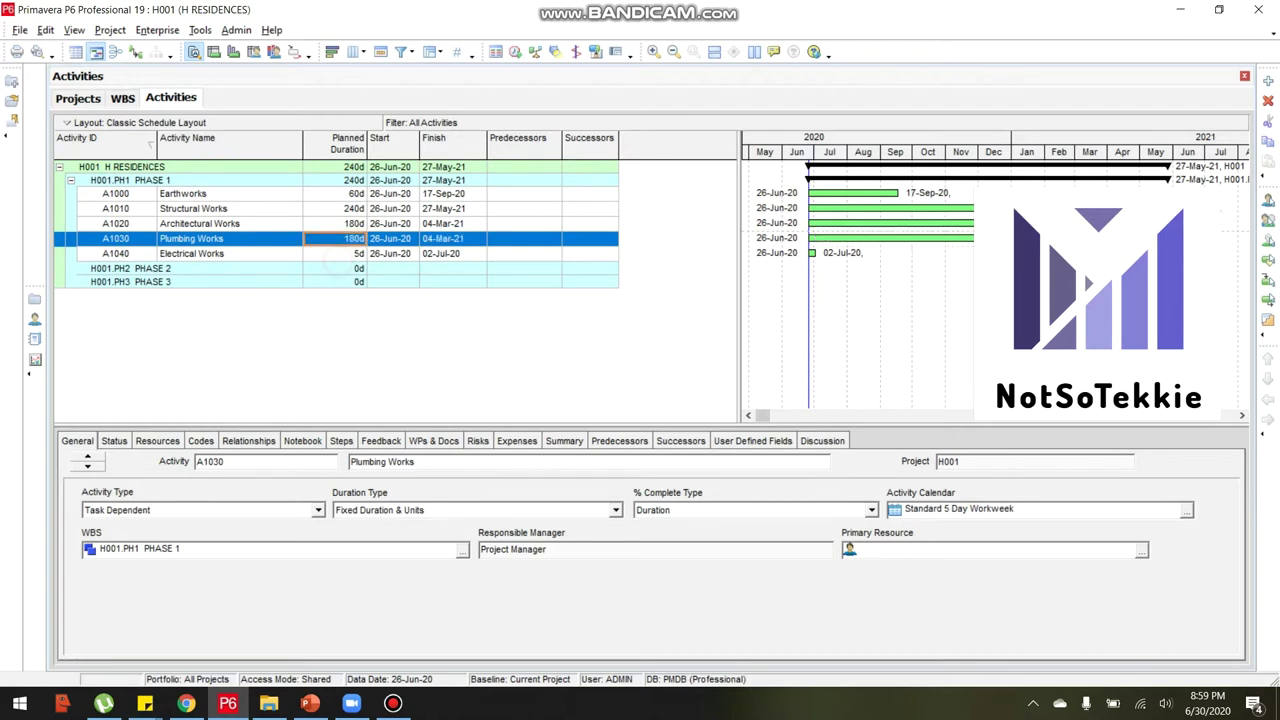
pyautogui.write('180')
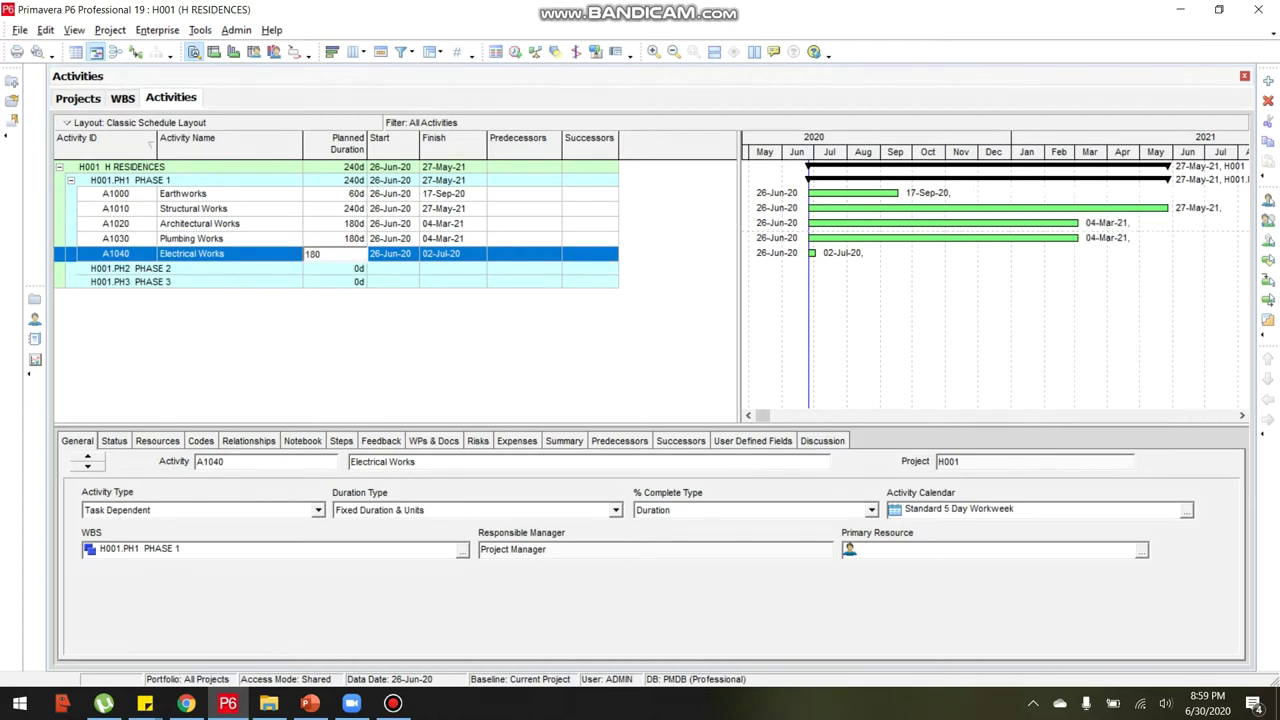
pyautogui.press('Return')
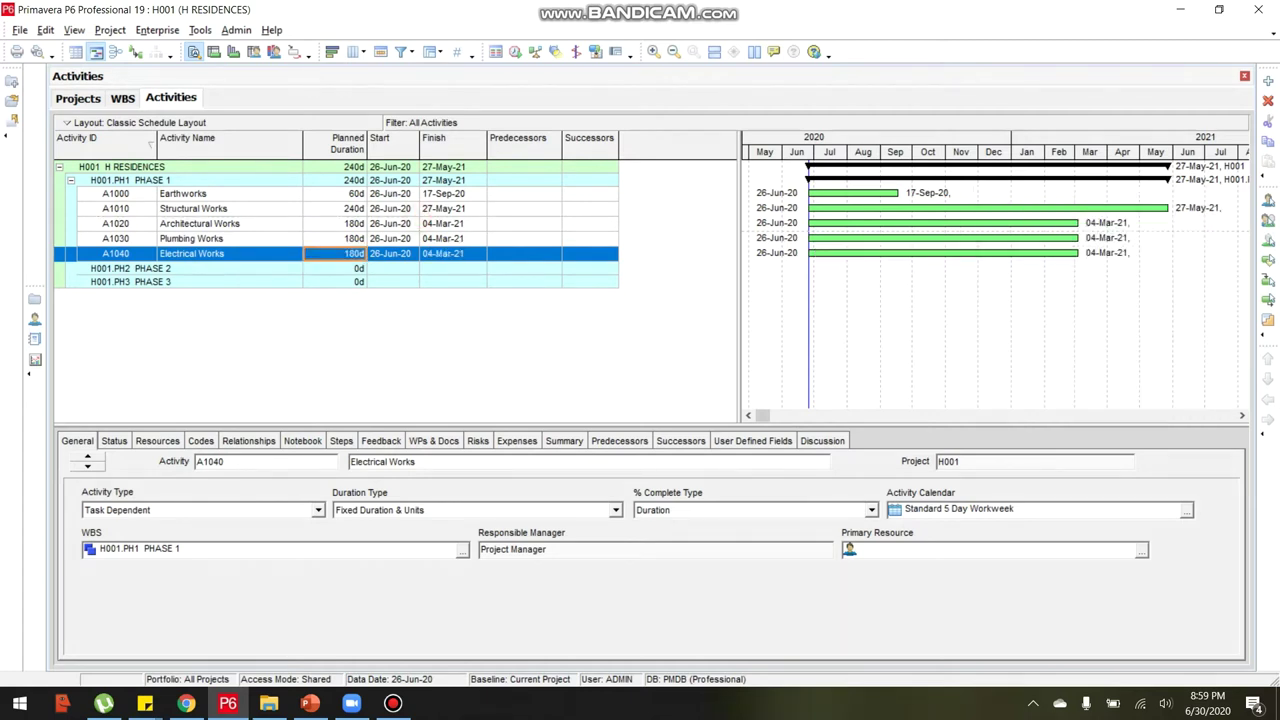
# Examine the planned durations and finish dates of the PHASE 1 activities against their Gantt bars.
pyautogui.press('Up')
pyautogui.press('Up')
pyautogui.press('Up')
pyautogui.press('Up')
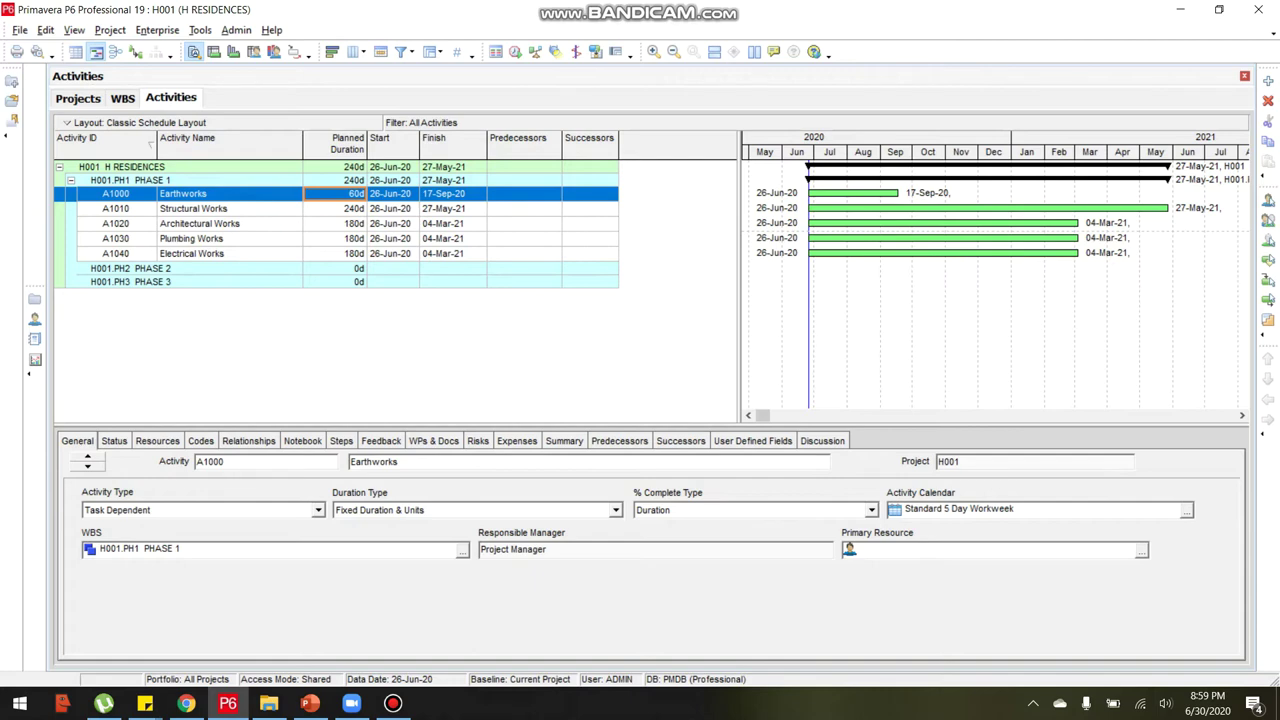
pyautogui.moveTo(1076, 150); pyautogui.dragTo(1084, 150)
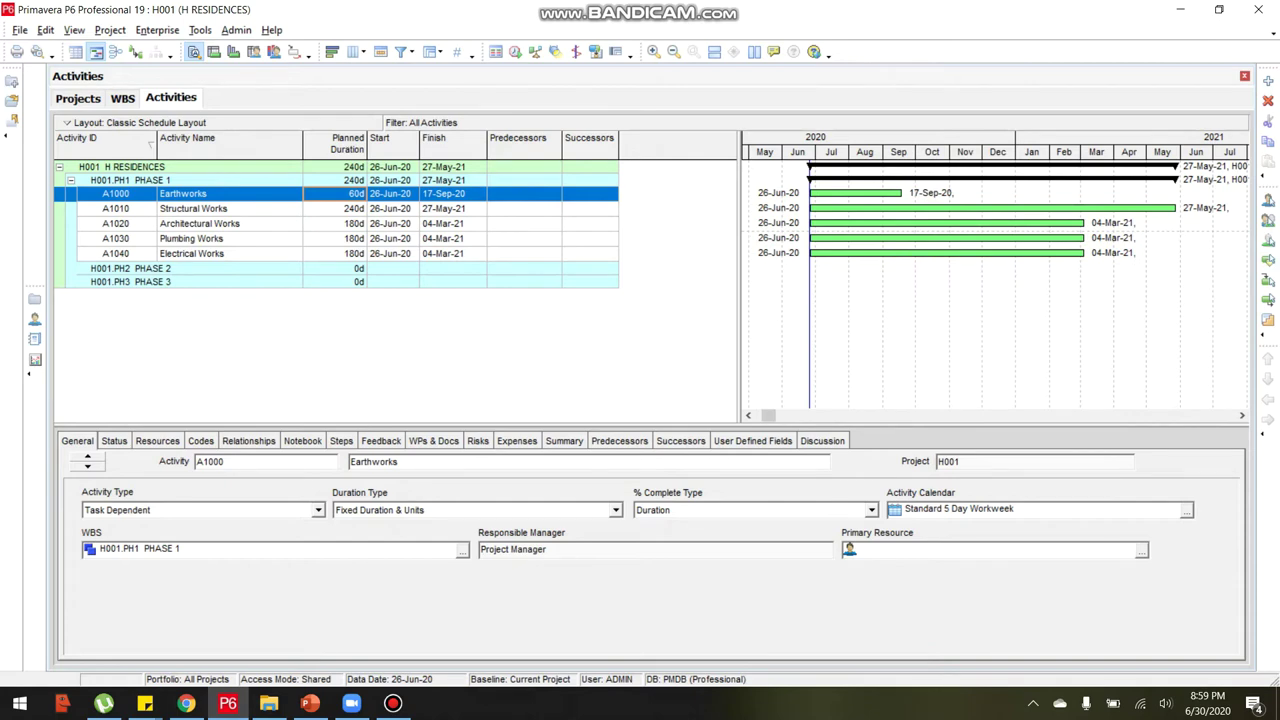
pyautogui.click(443, 194)
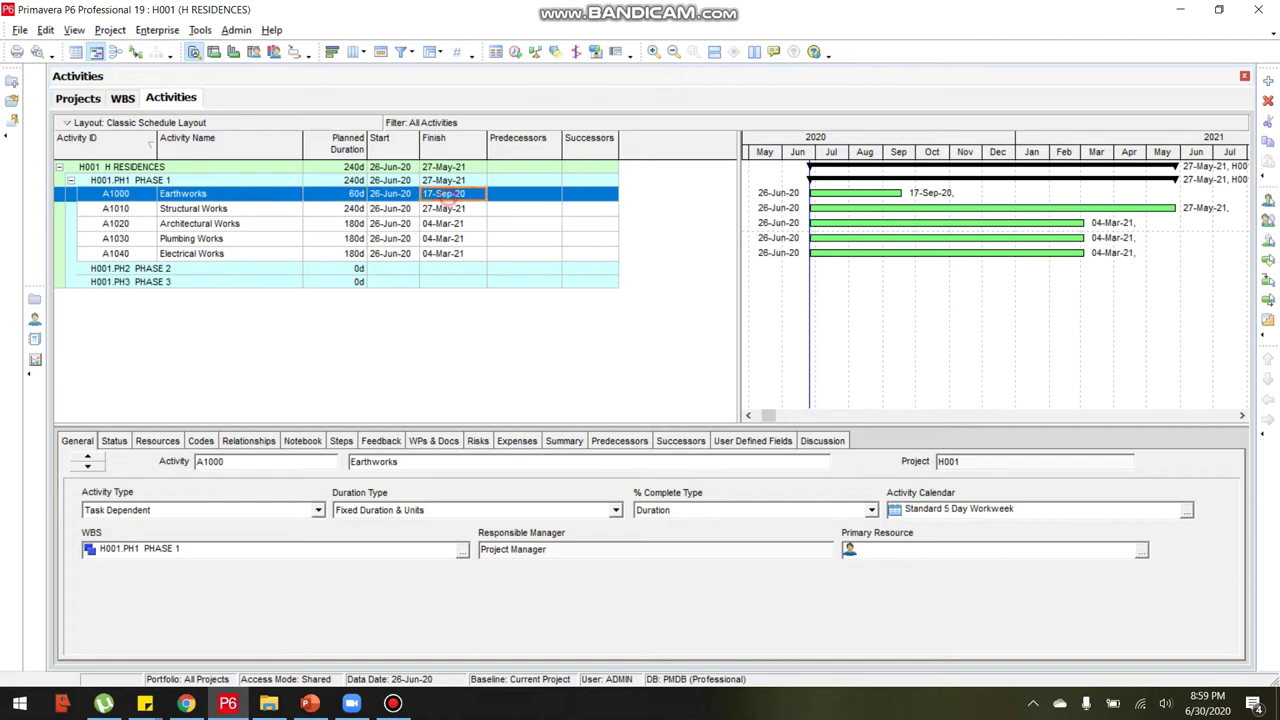
pyautogui.click(448, 210)
pyautogui.click(450, 197)
pyautogui.click(357, 194)
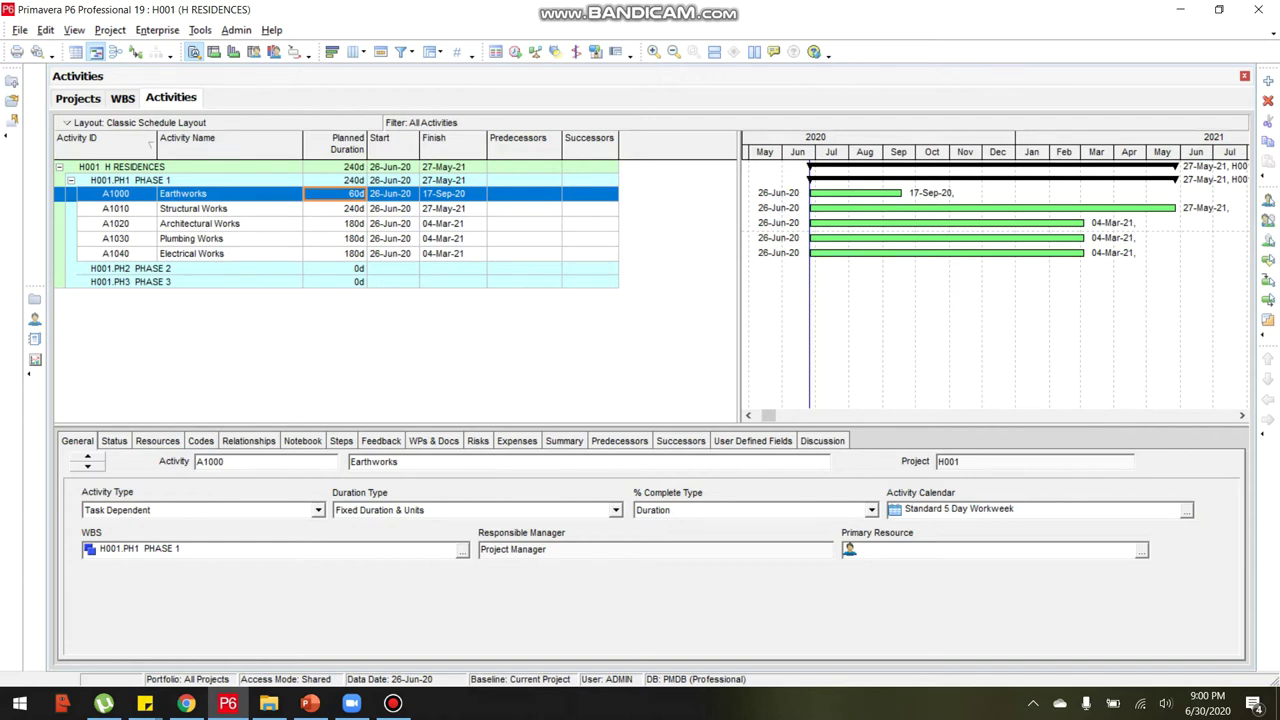
pyautogui.click(335, 208)
pyautogui.click(335, 193)
pyautogui.click(335, 208)
pyautogui.click(335, 223)
pyautogui.click(335, 208)
pyautogui.click(335, 193)
pyautogui.press('Down')
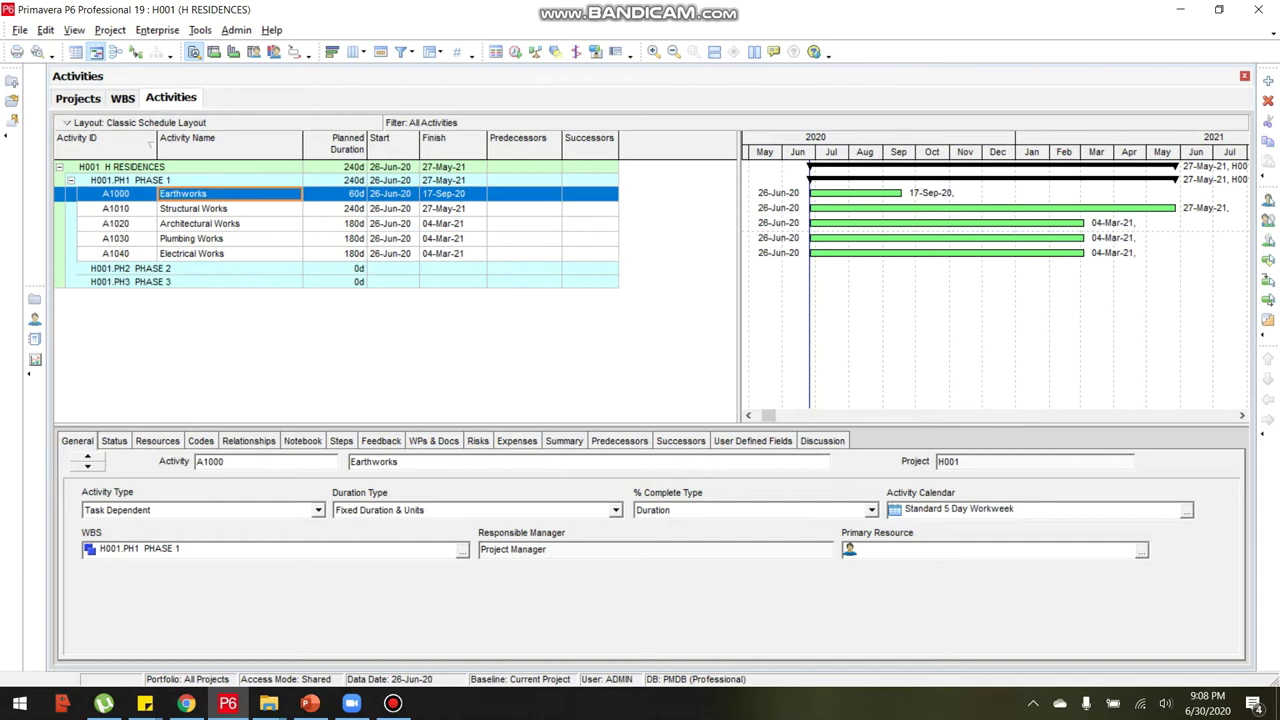
# Assign Structural Works (A1010) as the successor of the Earthworks activity, keeping the enlarged successor list clear of the activity table.
pyautogui.click(531, 207)
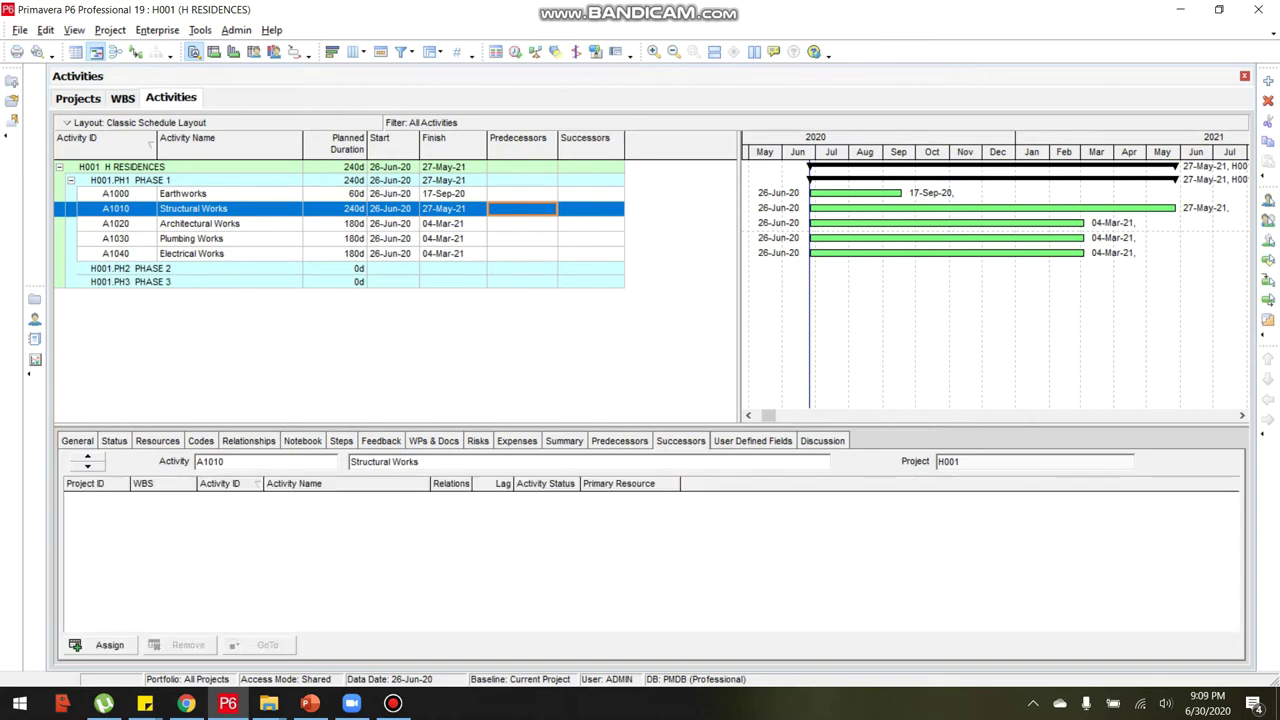
pyautogui.click(247, 193)
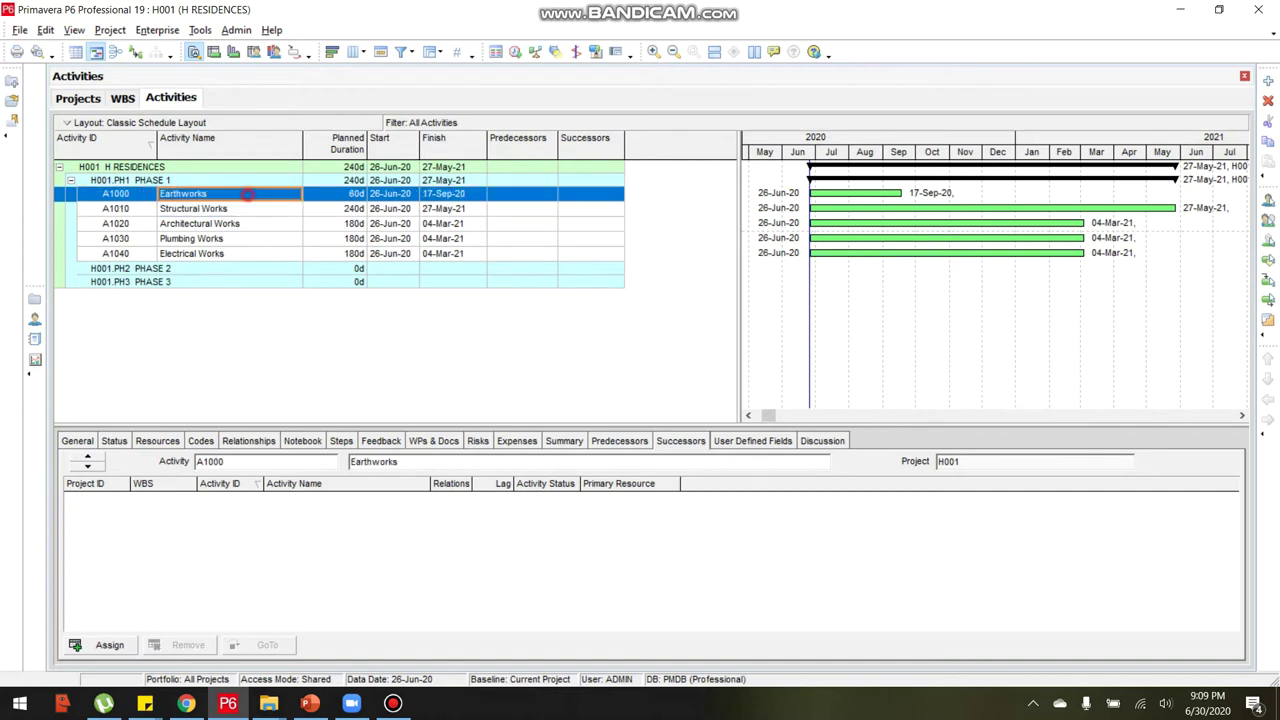
pyautogui.click(529, 212)
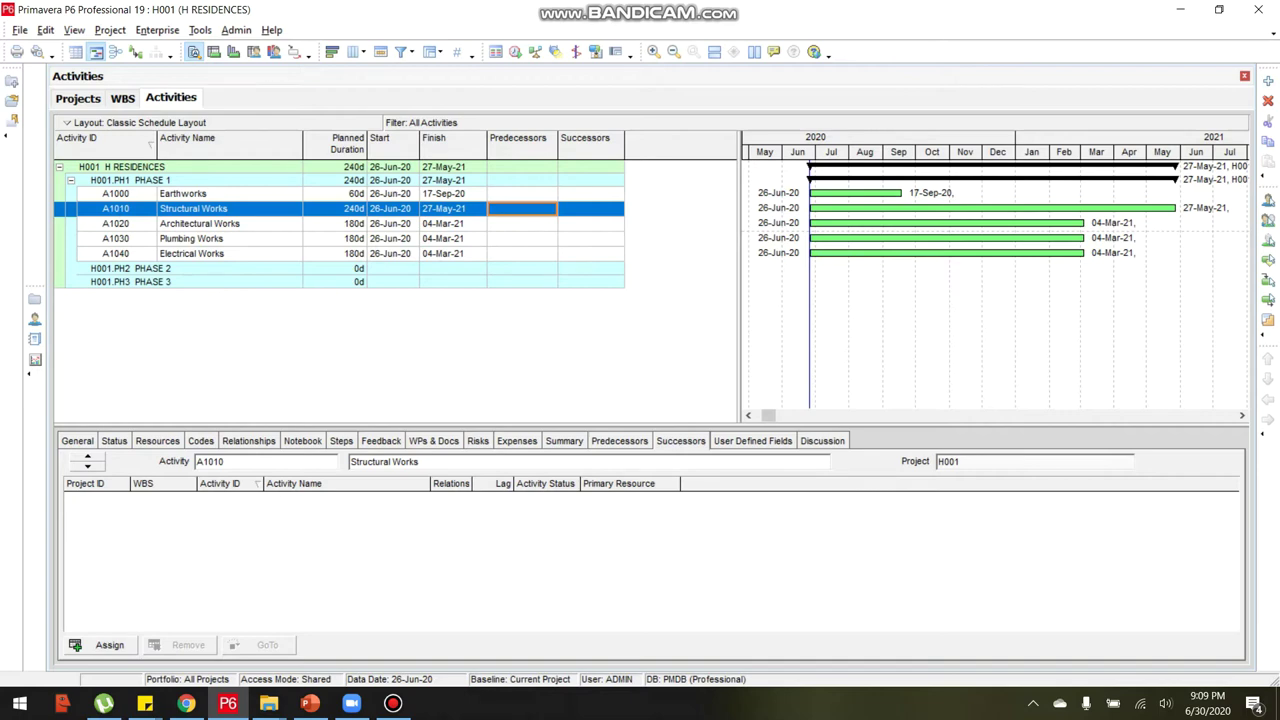
pyautogui.click(196, 193)
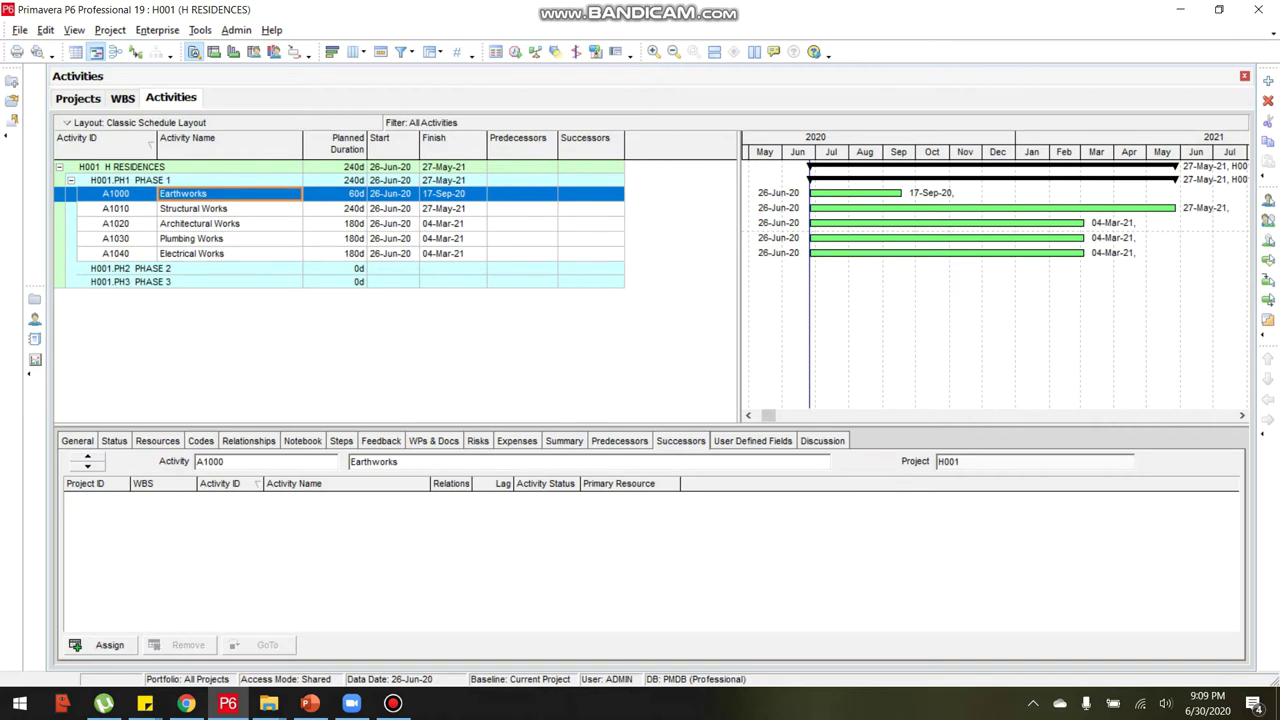
pyautogui.doubleClick(590, 193)
pyautogui.click(744, 238)
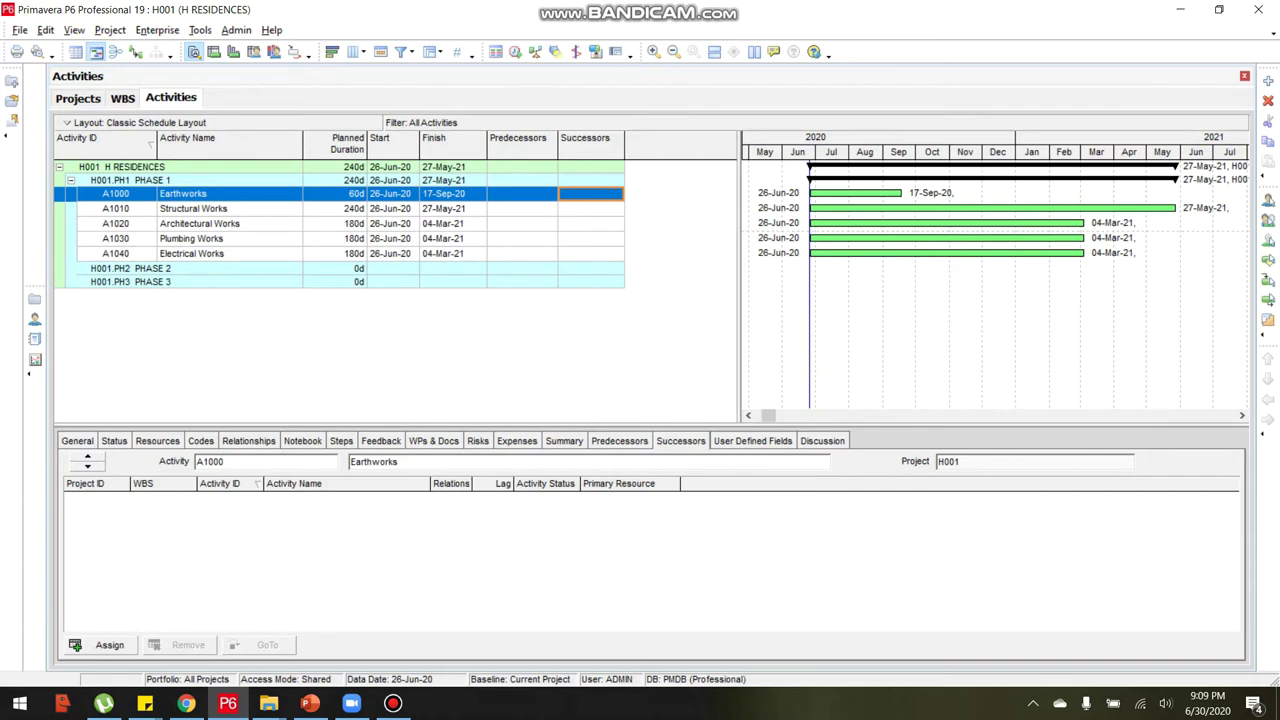
pyautogui.doubleClick(582, 193)
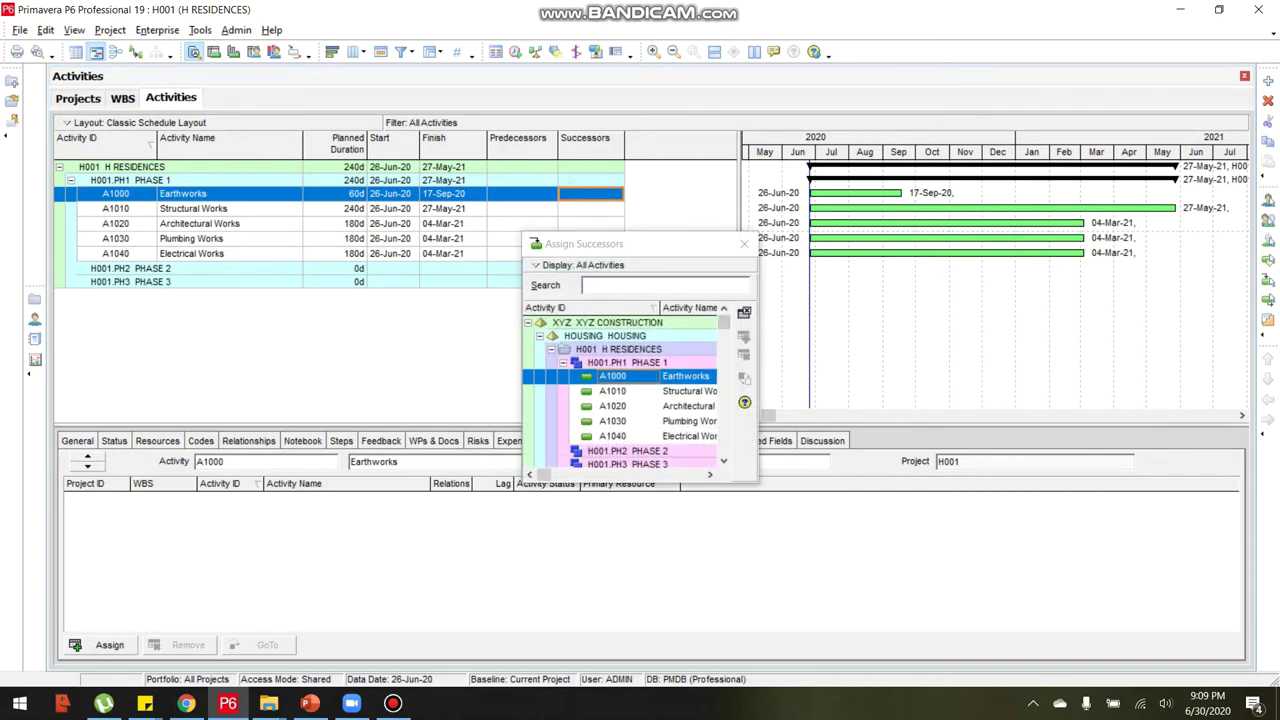
pyautogui.moveTo(755, 480); pyautogui.dragTo(955, 558)
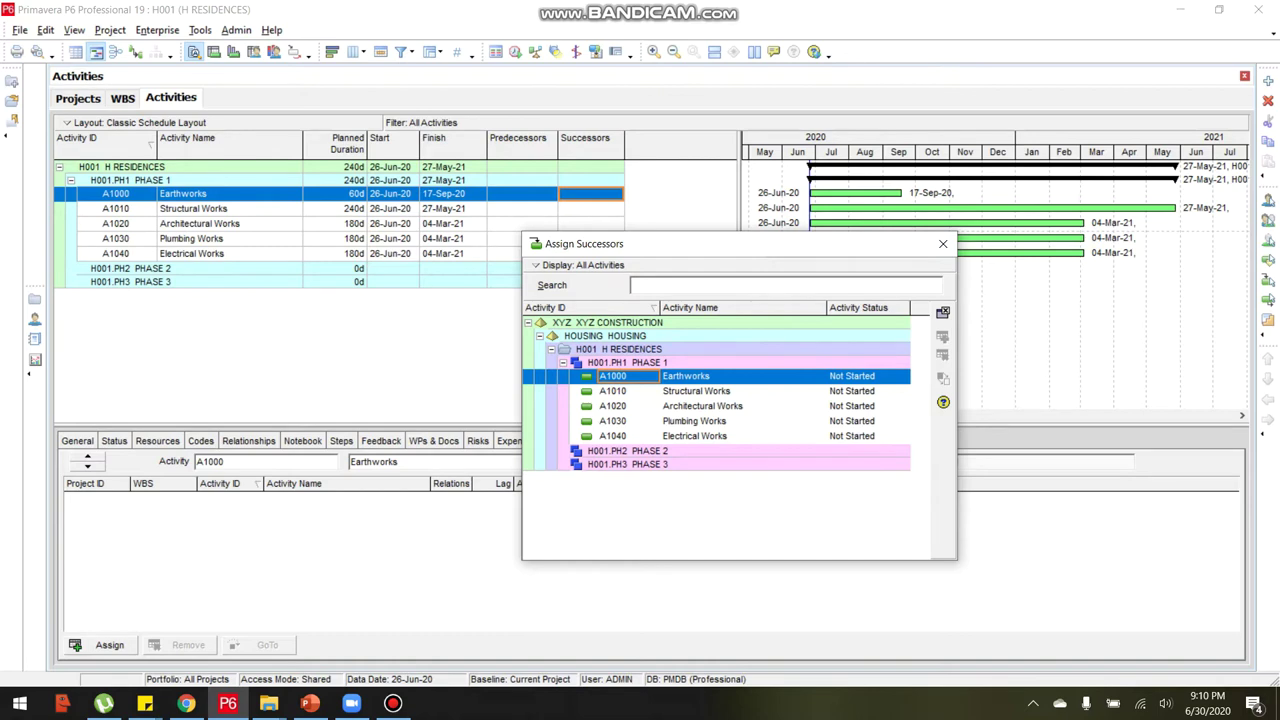
pyautogui.doubleClick(694, 391)
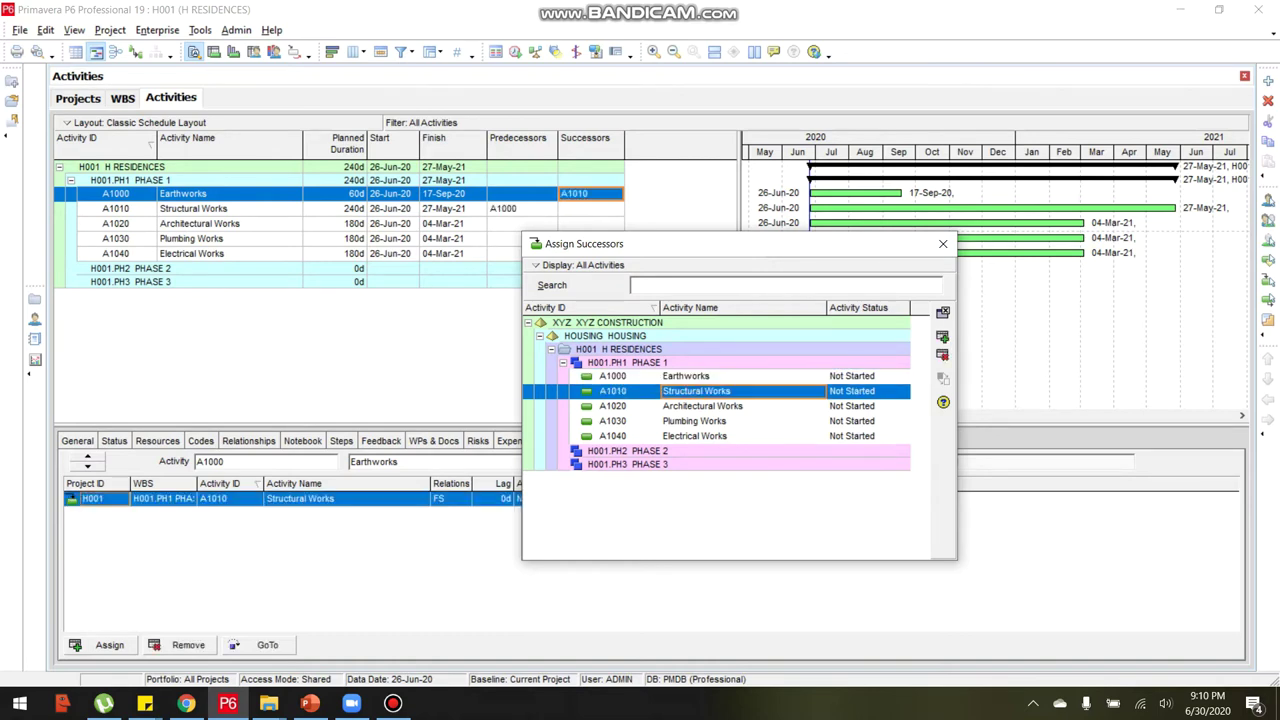
pyautogui.moveTo(600, 243); pyautogui.dragTo(892, 175)
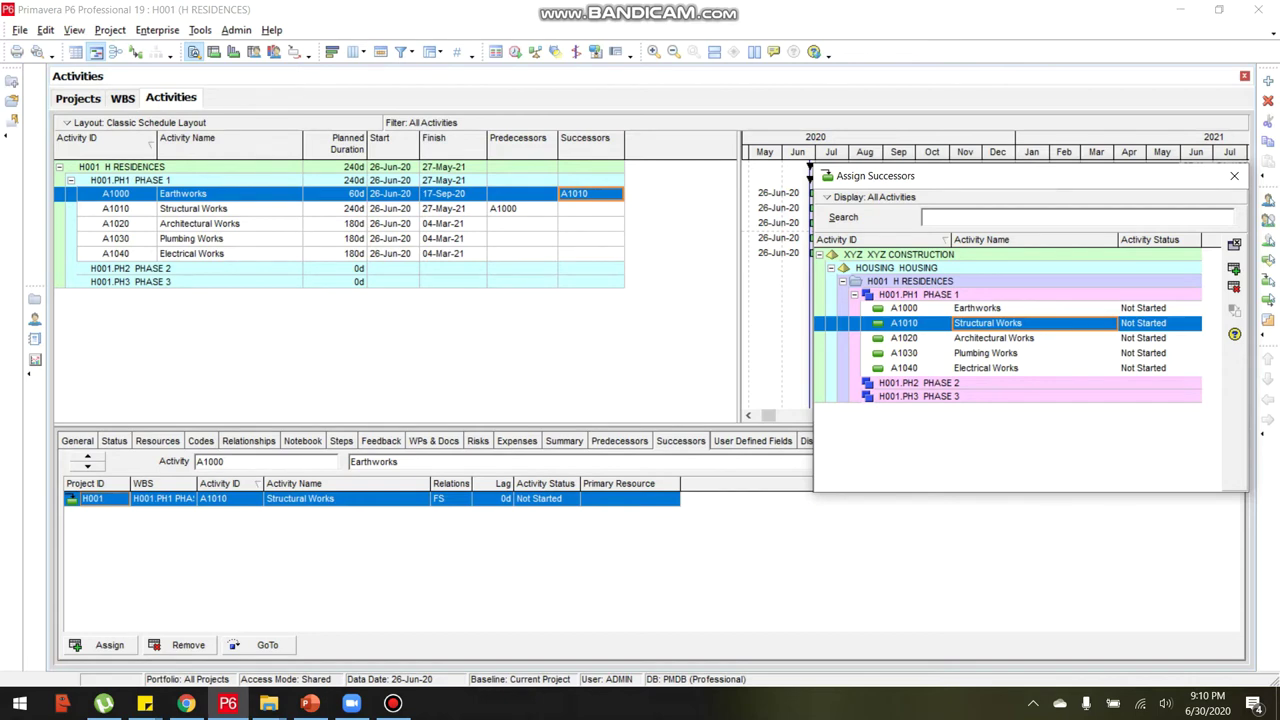
# Examine the link between Earthworks and Structural Works, including the linked activity ID, name, relationship type and lag.
pyautogui.click(520, 208)
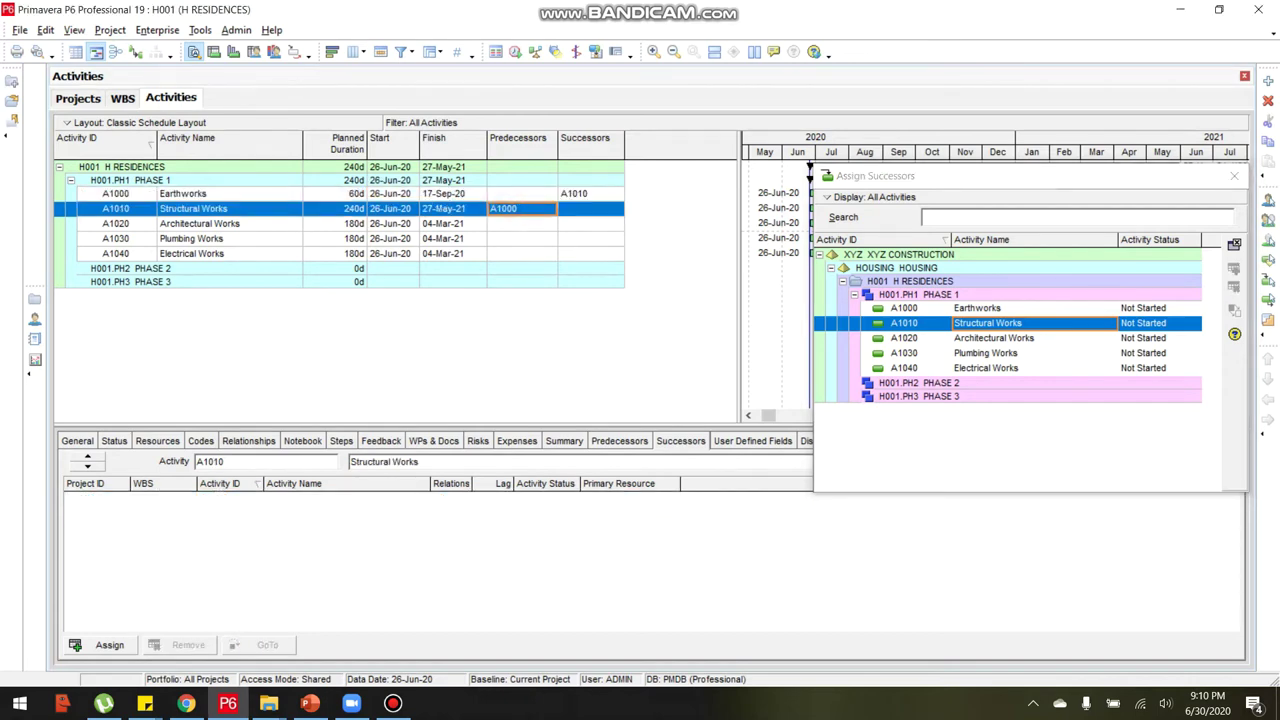
pyautogui.click(589, 193)
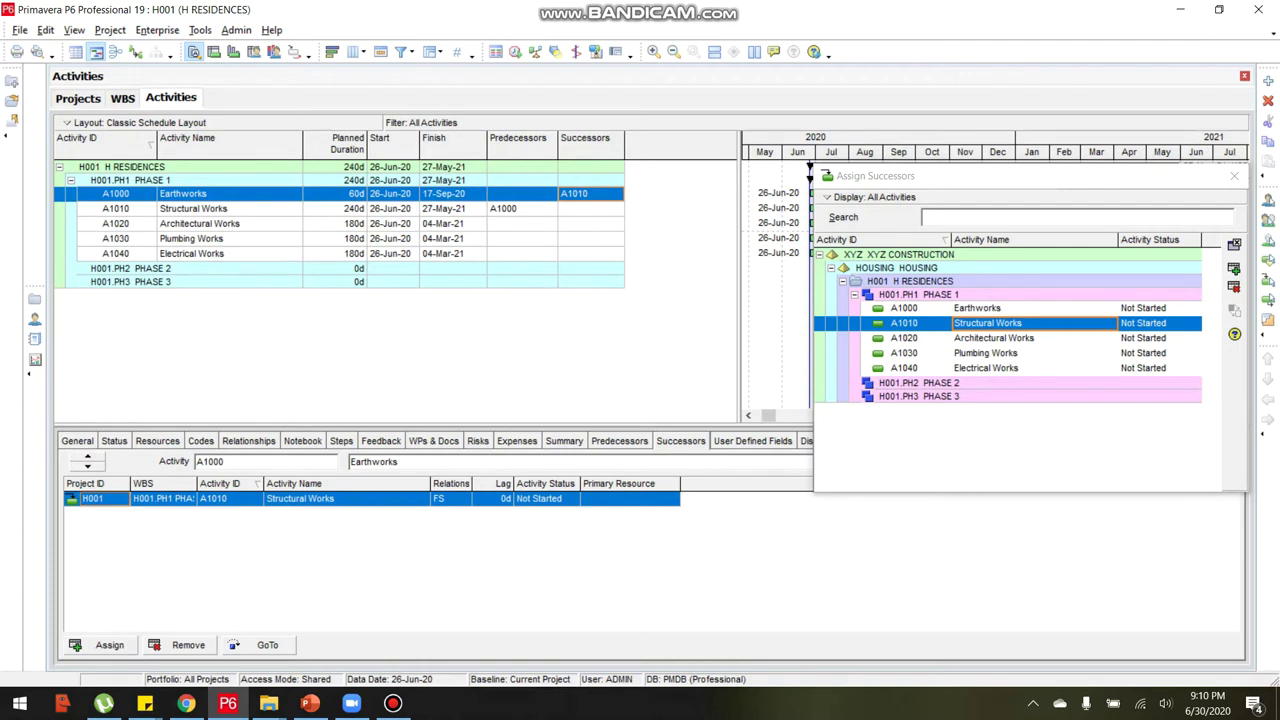
pyautogui.click(258, 499)
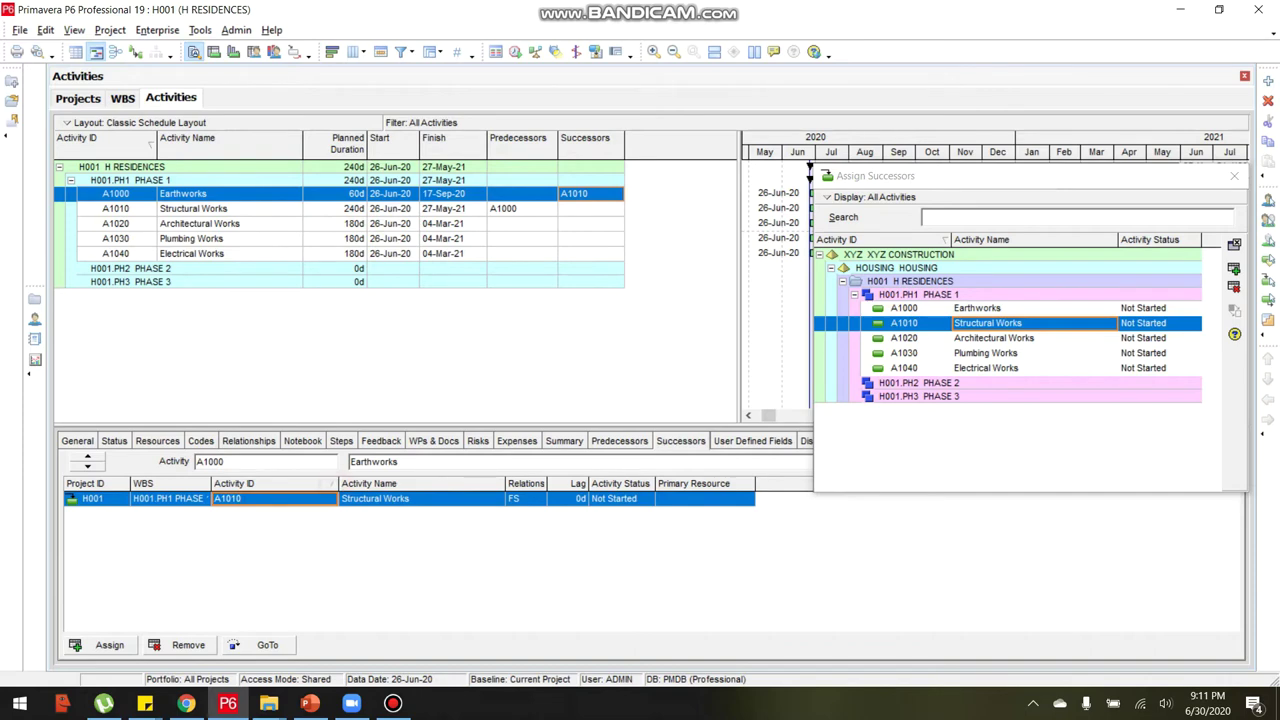
pyautogui.moveTo(338, 484); pyautogui.dragTo(286, 484)
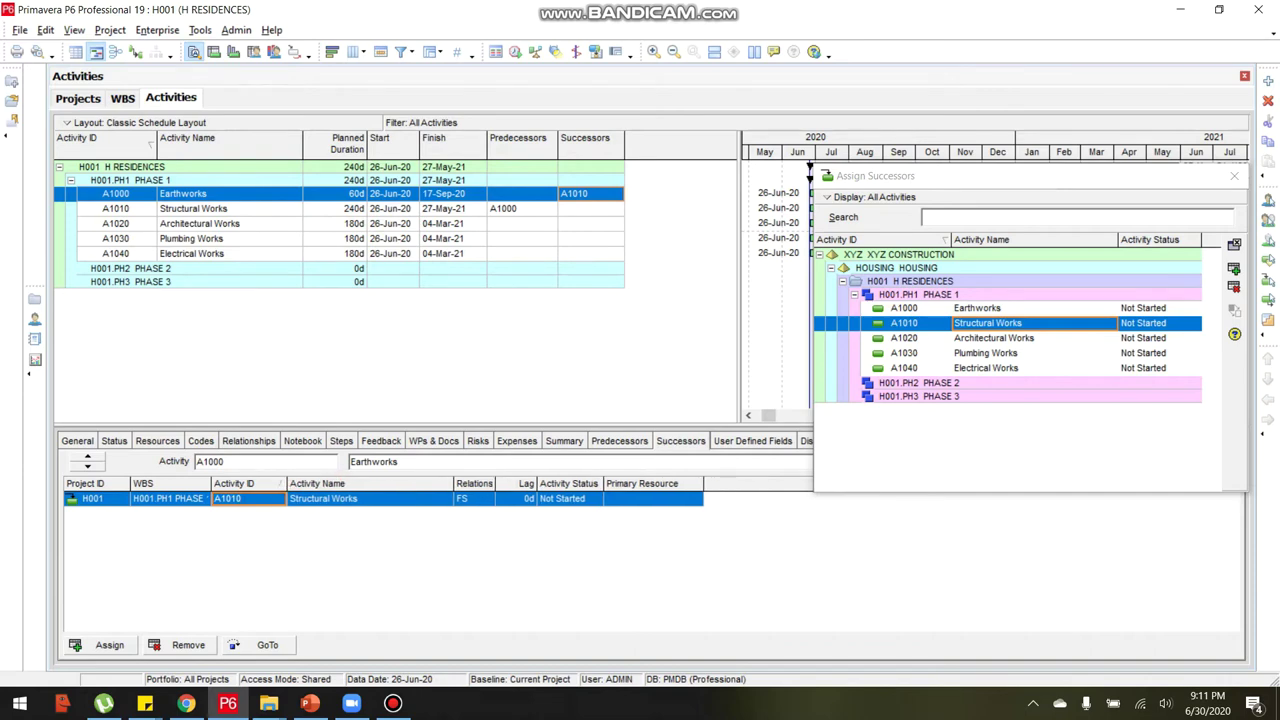
pyautogui.click(350, 500)
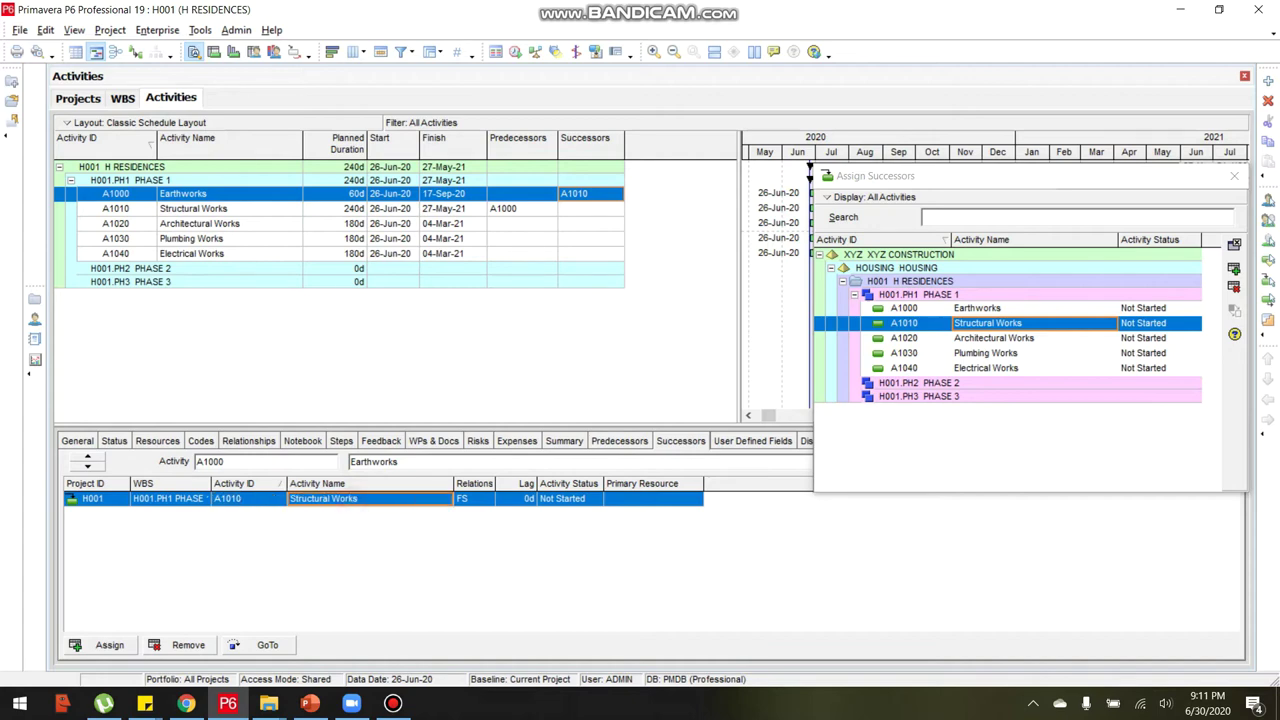
pyautogui.click(482, 499)
pyautogui.click(520, 498)
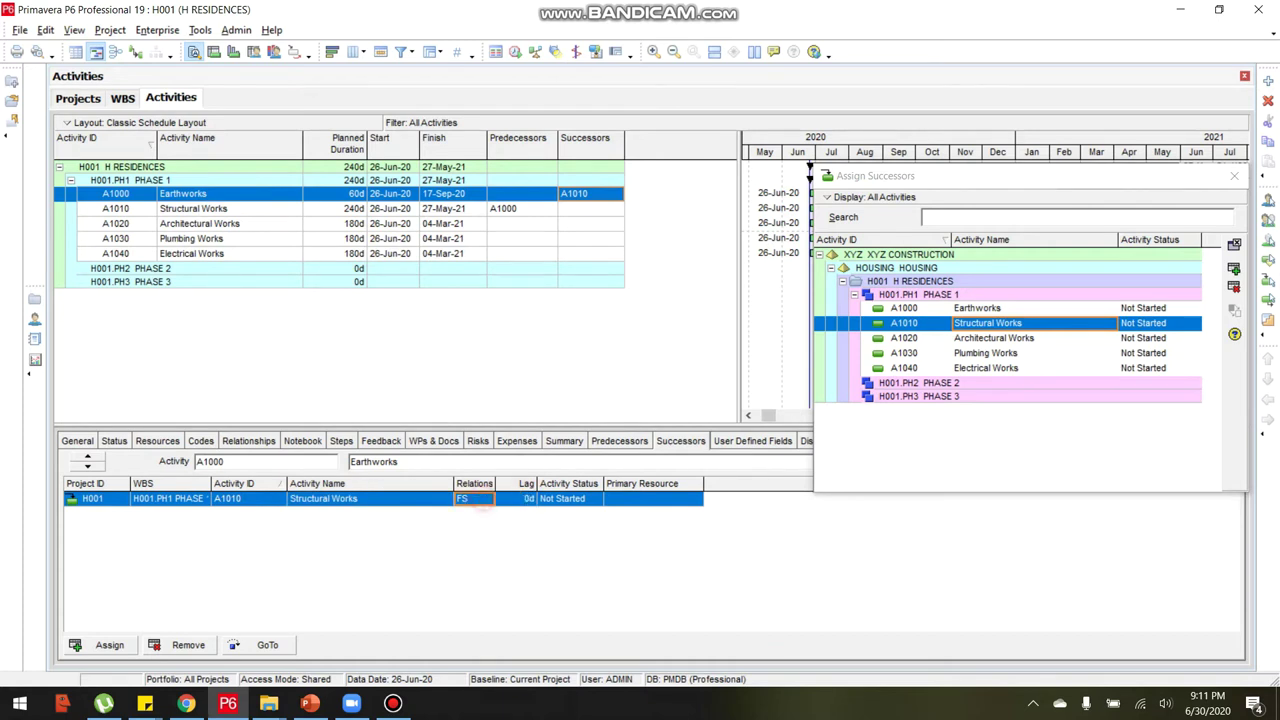
pyautogui.click(513, 504)
# Assign Plumbing Works (A1030) as the successor of the Architectural Works activity.
pyautogui.moveTo(1004, 180); pyautogui.dragTo(956, 156)
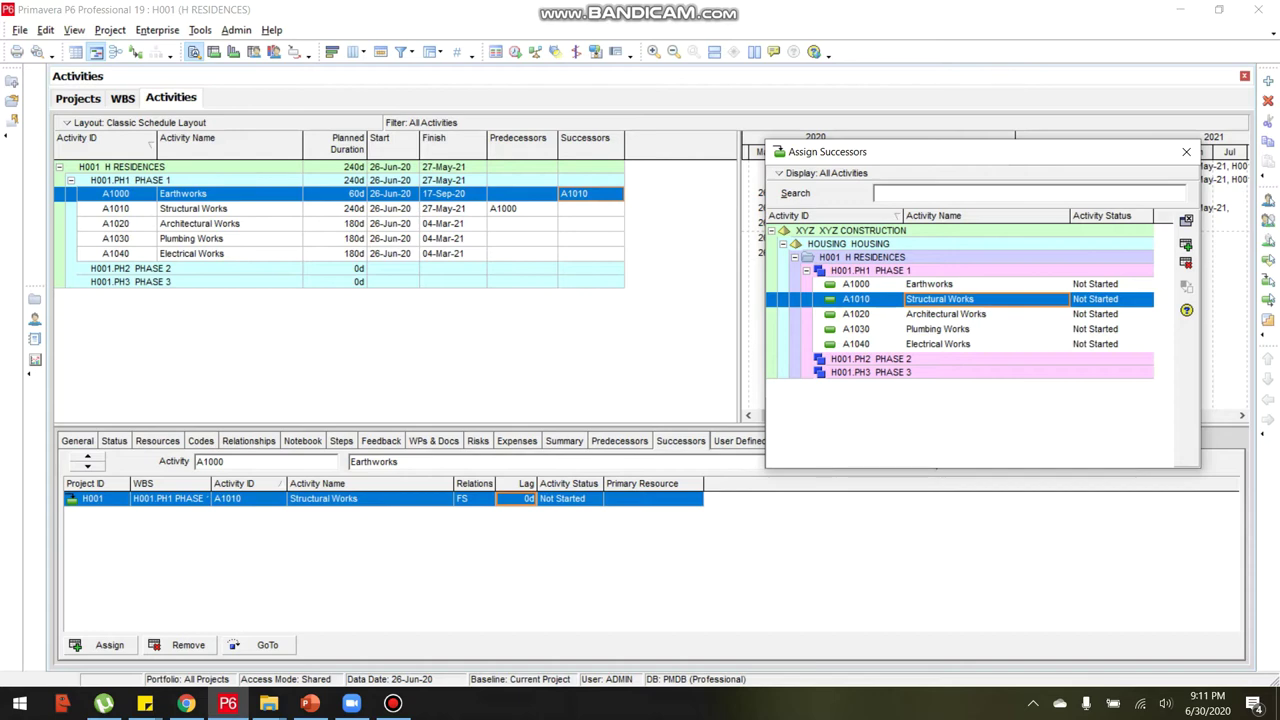
pyautogui.click(590, 223)
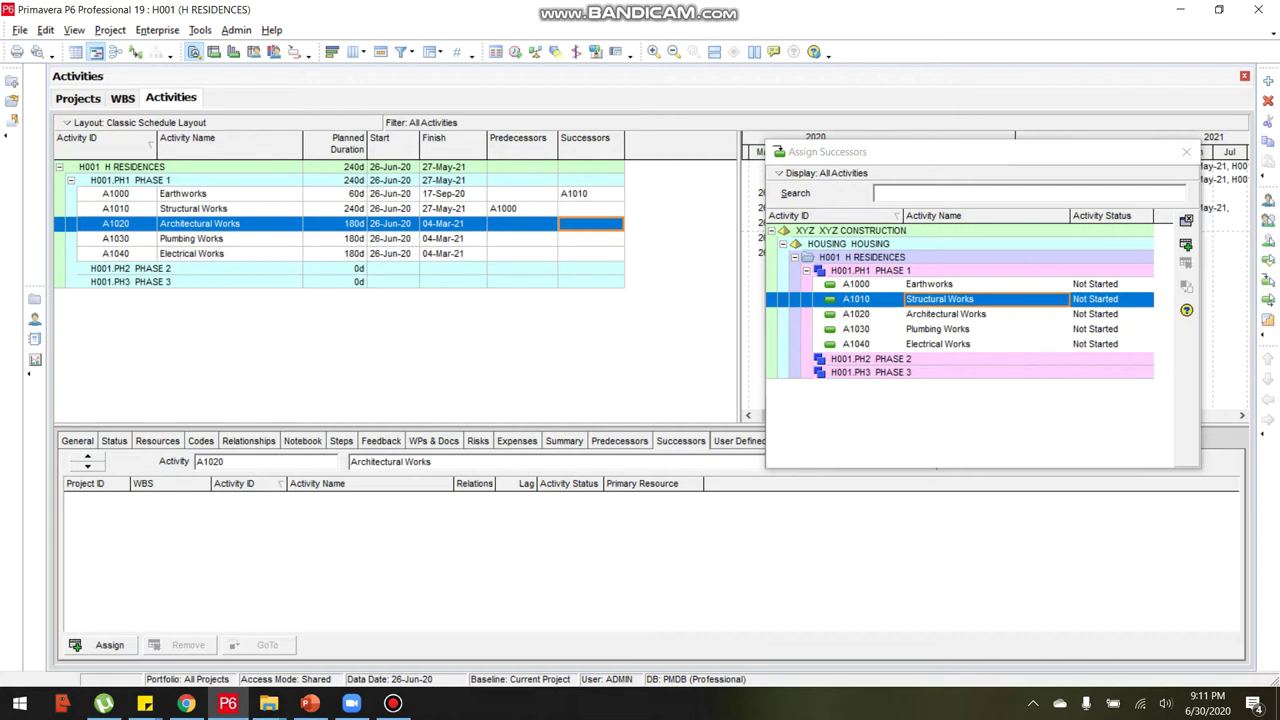
pyautogui.doubleClick(944, 329)
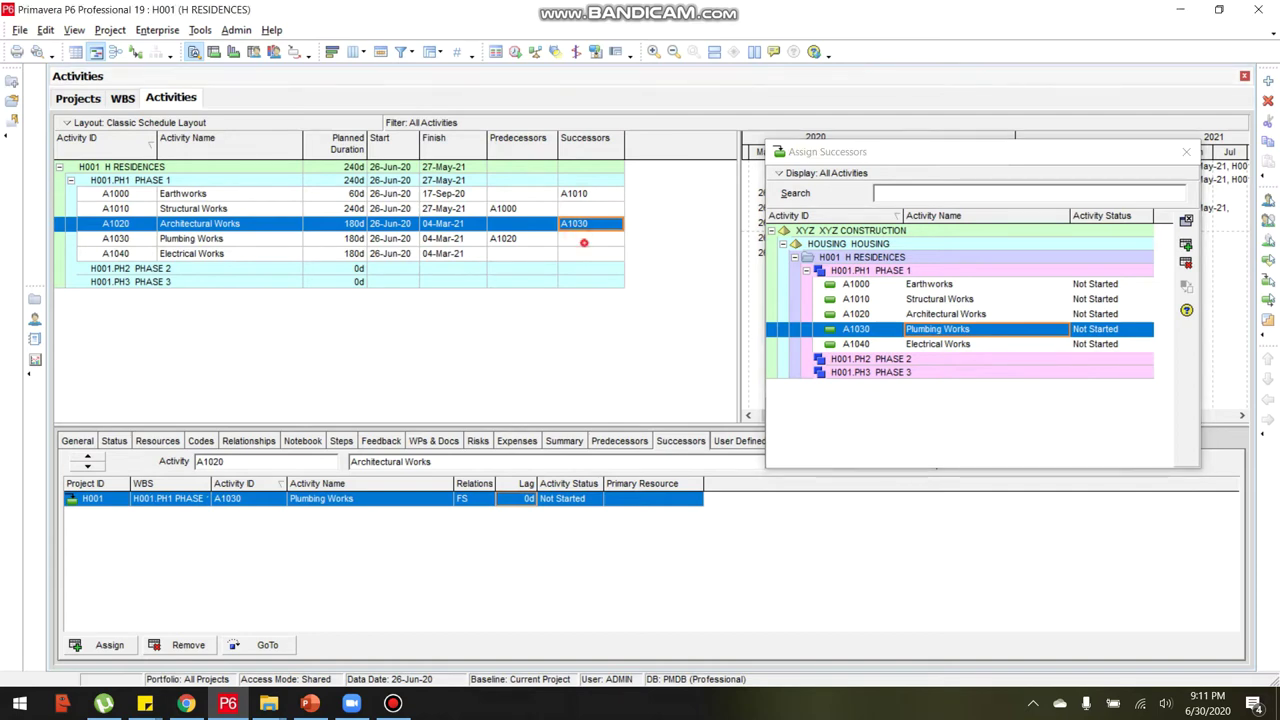
# Assign Electrical Works (A1040) as the successor of the Plumbing Works activity.
pyautogui.click(584, 241)
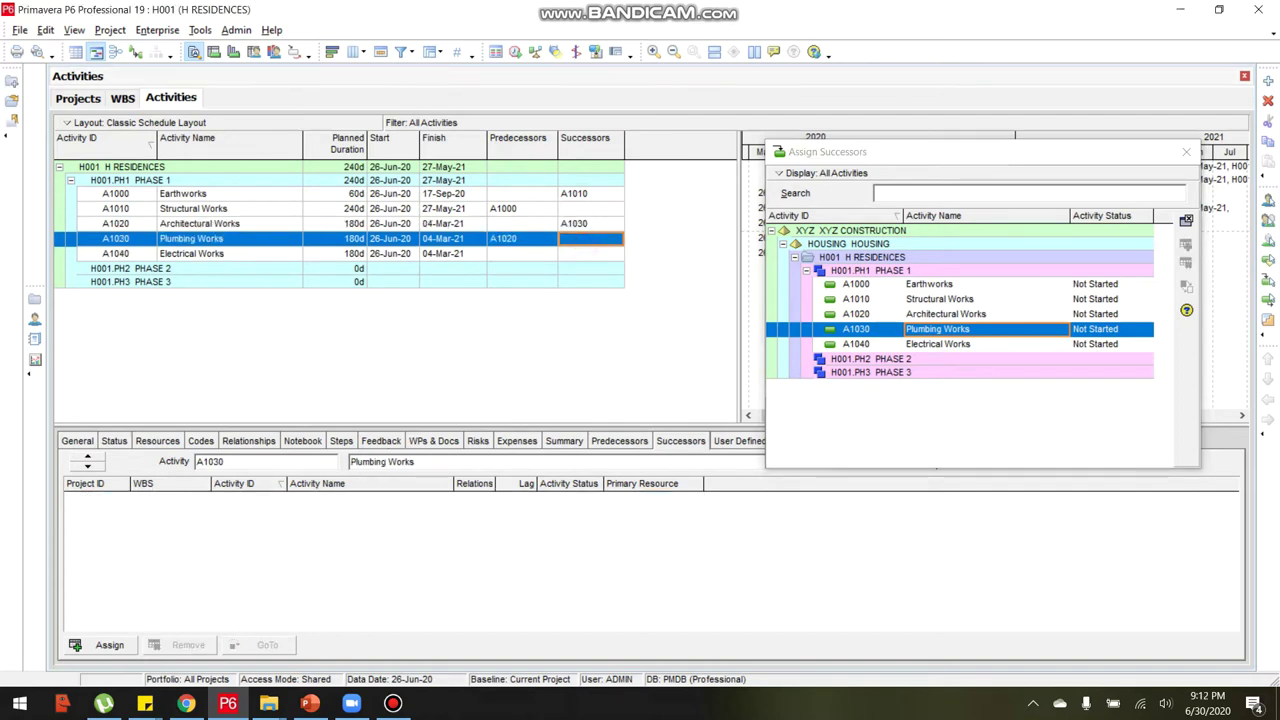
pyautogui.doubleClick(937, 343)
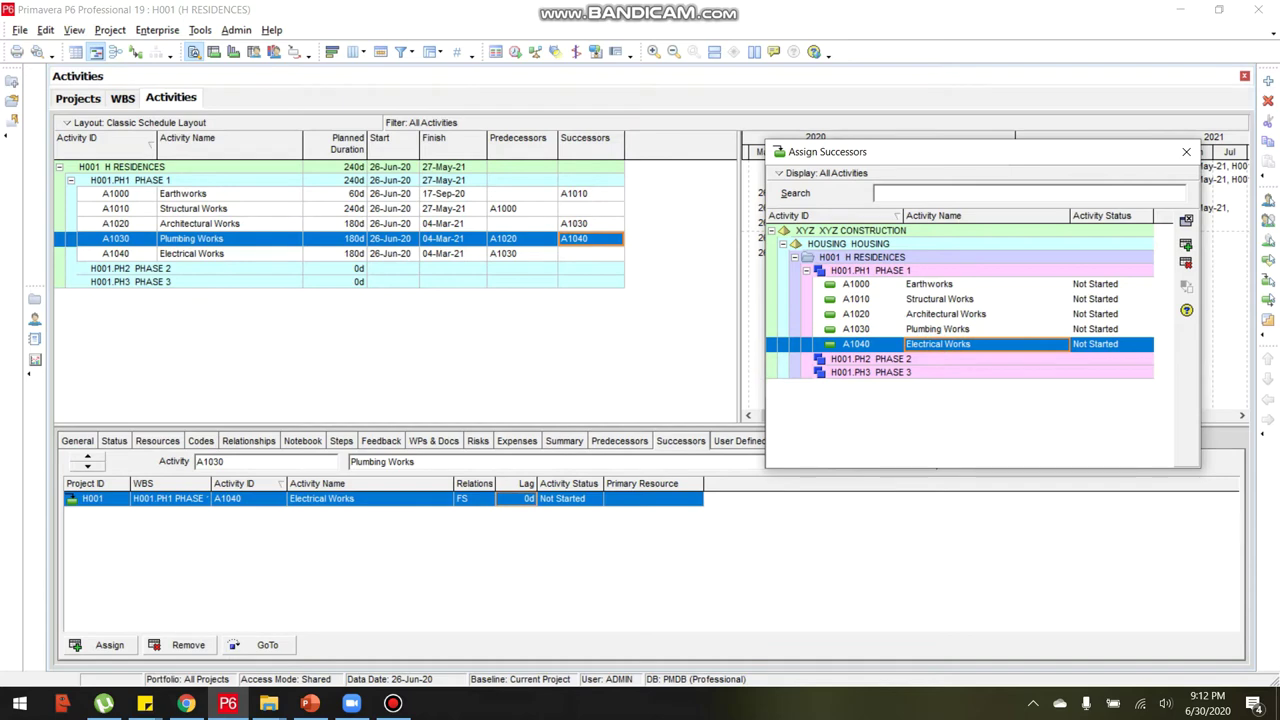
pyautogui.click(531, 223)
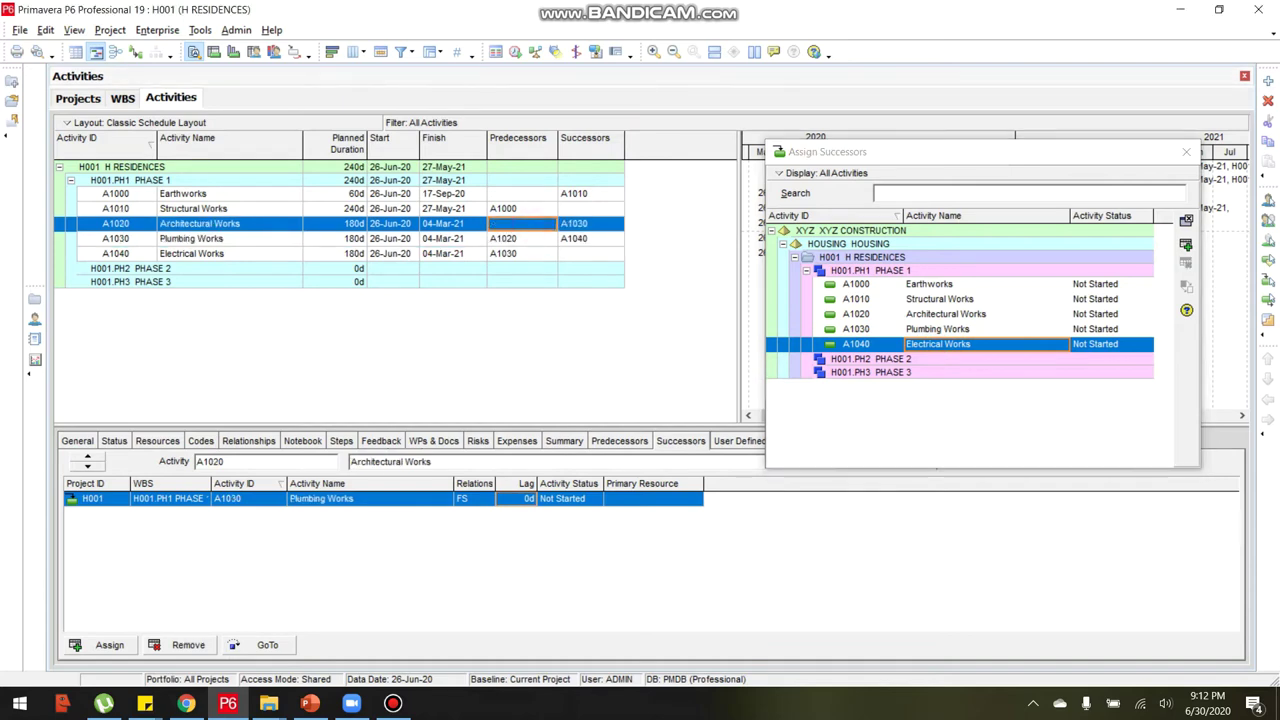
# Assign Architectural Works (A1020) as the successor of the Structural Works activity and finish assigning successors.
pyautogui.click(594, 209)
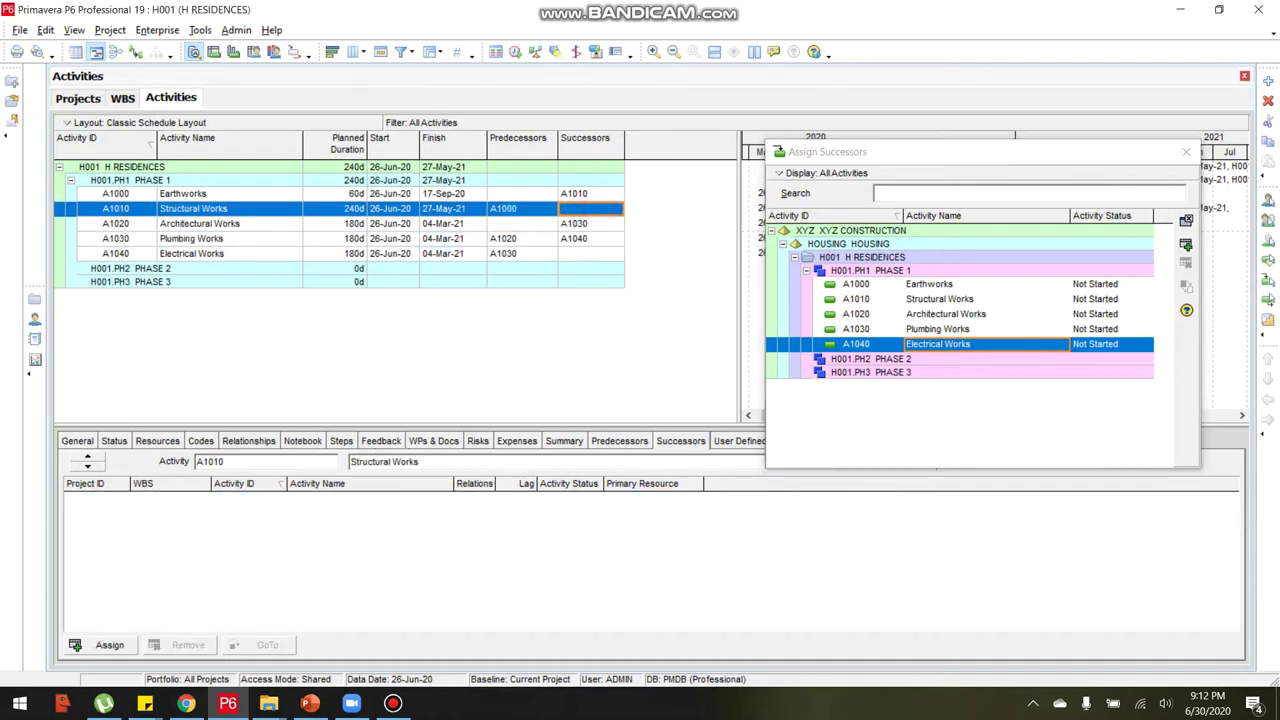
pyautogui.doubleClick(945, 313)
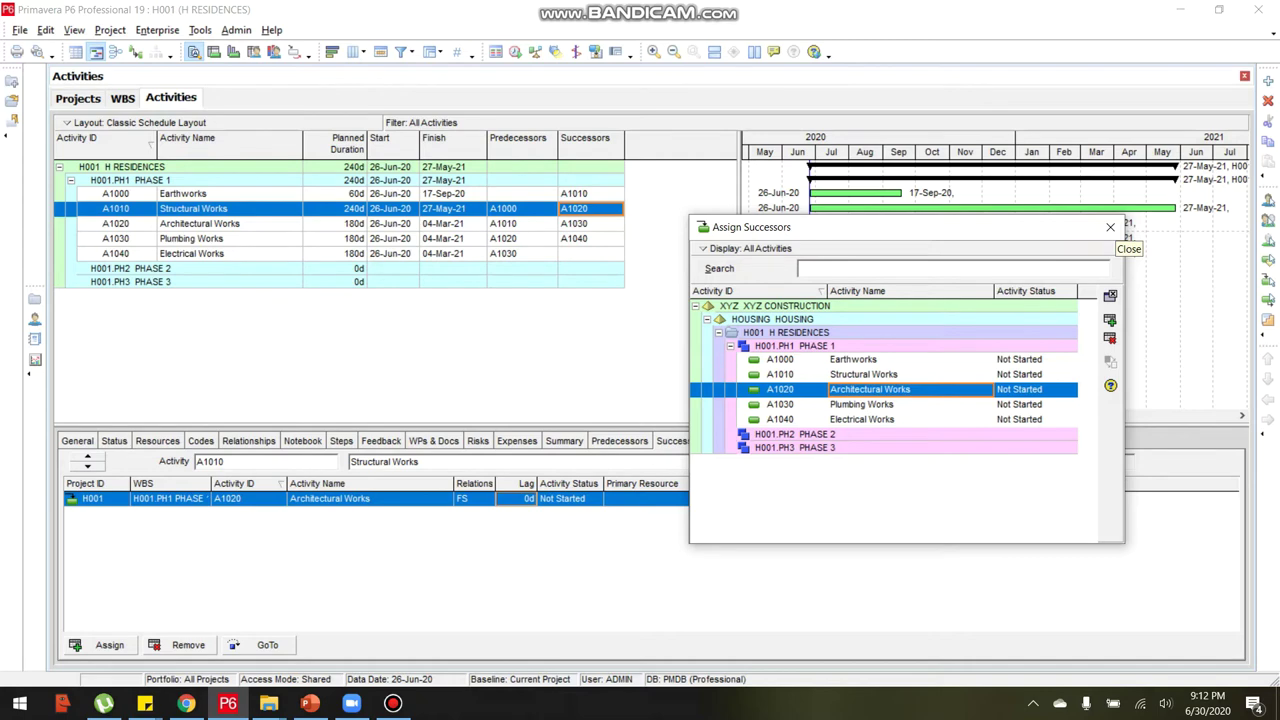
pyautogui.click(1110, 227)
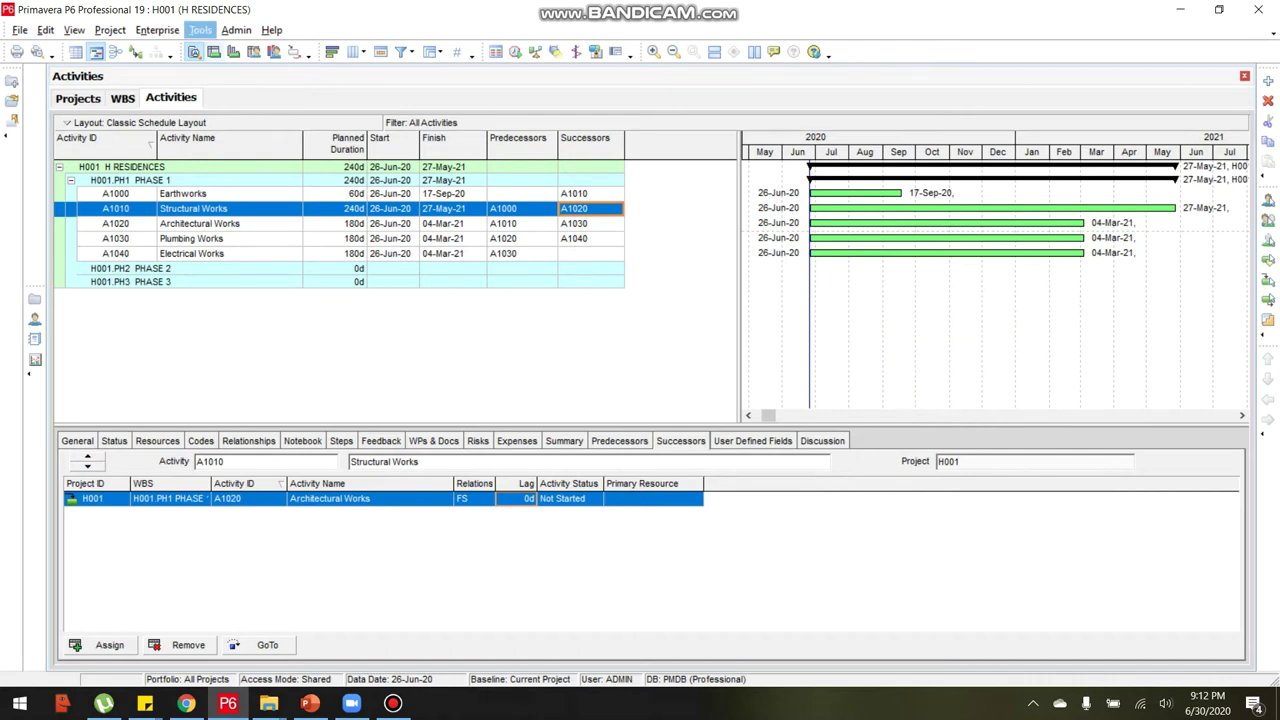
# Schedule the H RESIDENCES project using the current data date of 26-Jun-20, without logging to a file.
pyautogui.click(200, 30)
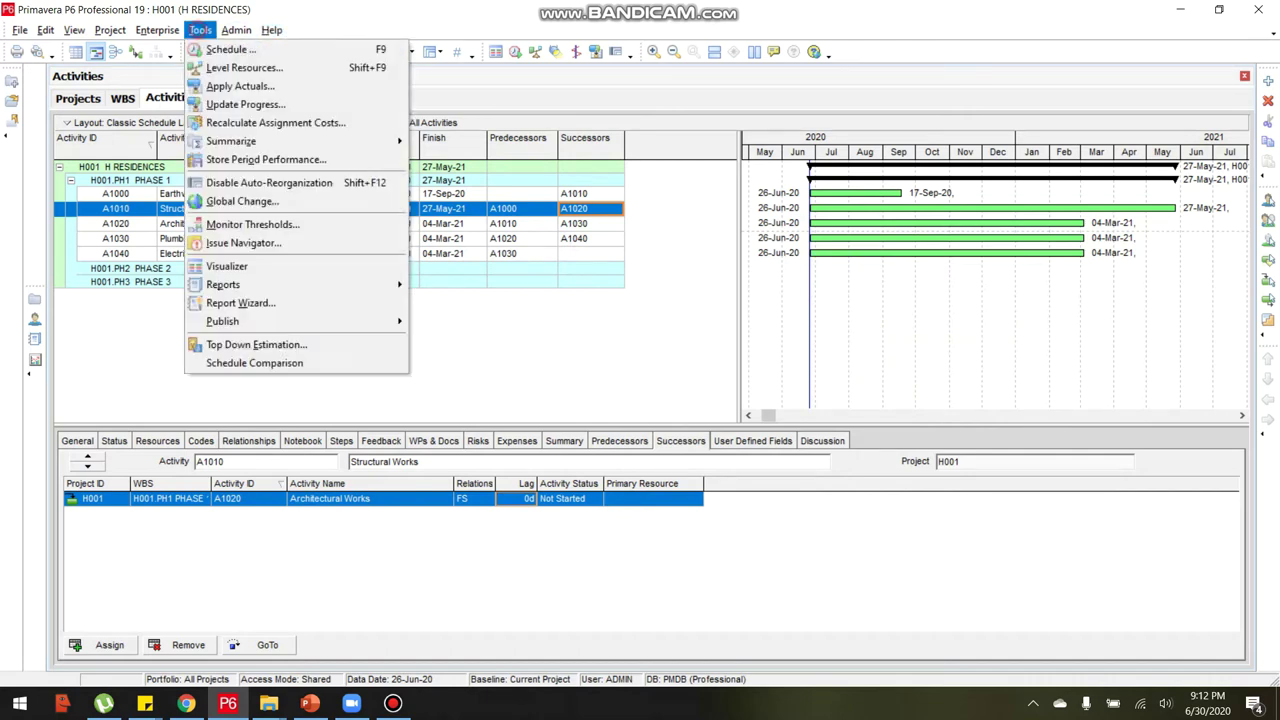
pyautogui.click(228, 49)
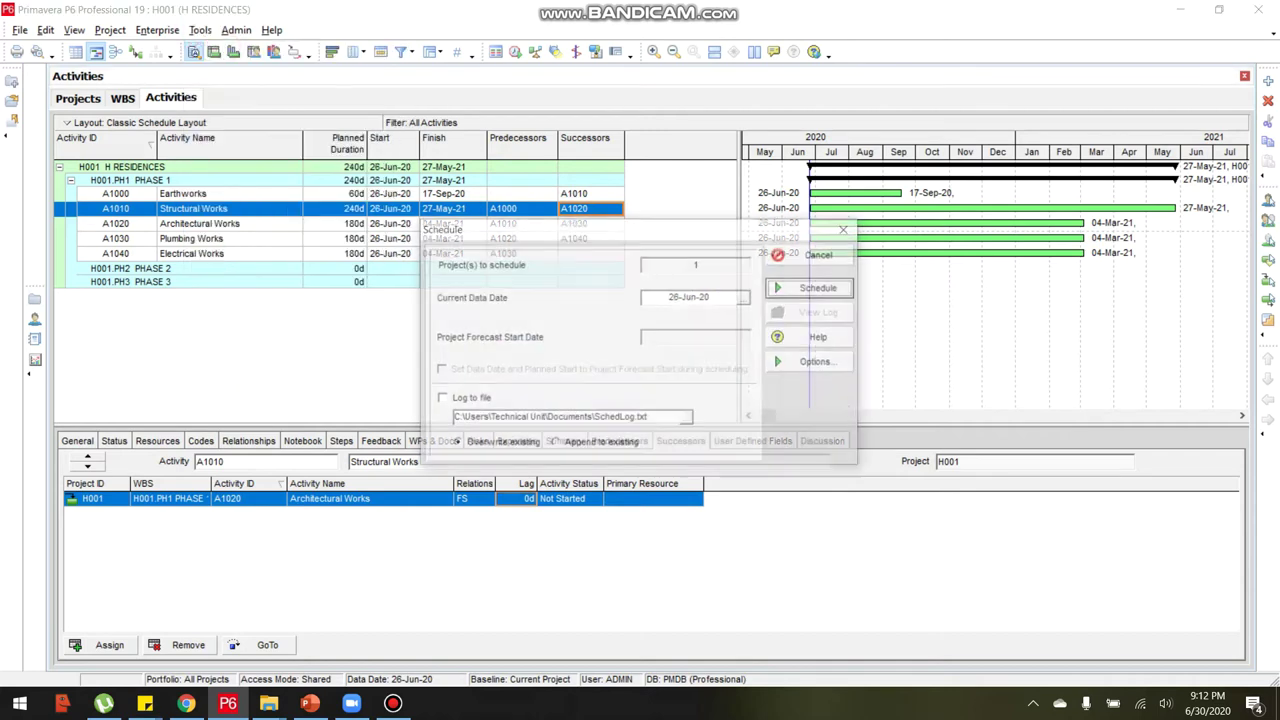
pyautogui.moveTo(520, 228)
pyautogui.mouseDown()
pyautogui.moveTo(420, 186)
pyautogui.moveTo(520, 251)
pyautogui.moveTo(520, 206)
pyautogui.mouseUp()
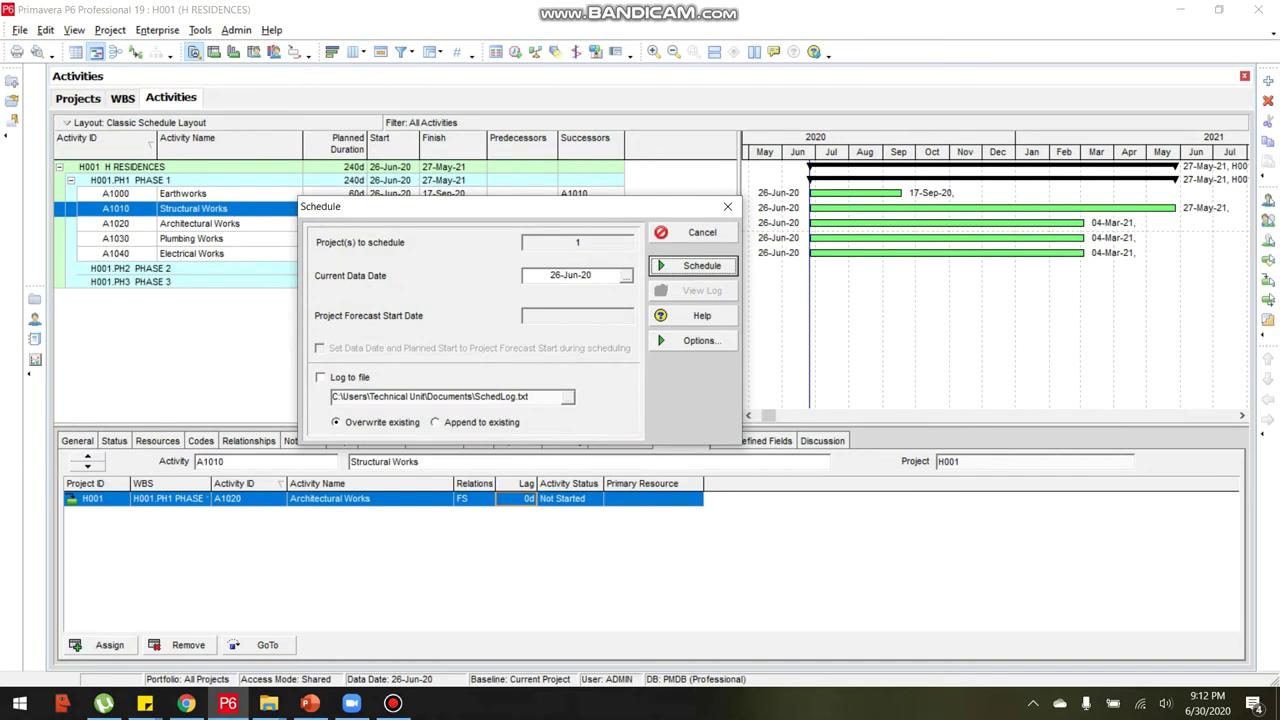
pyautogui.click(433, 243)
pyautogui.click(391, 284)
pyautogui.click(702, 265)
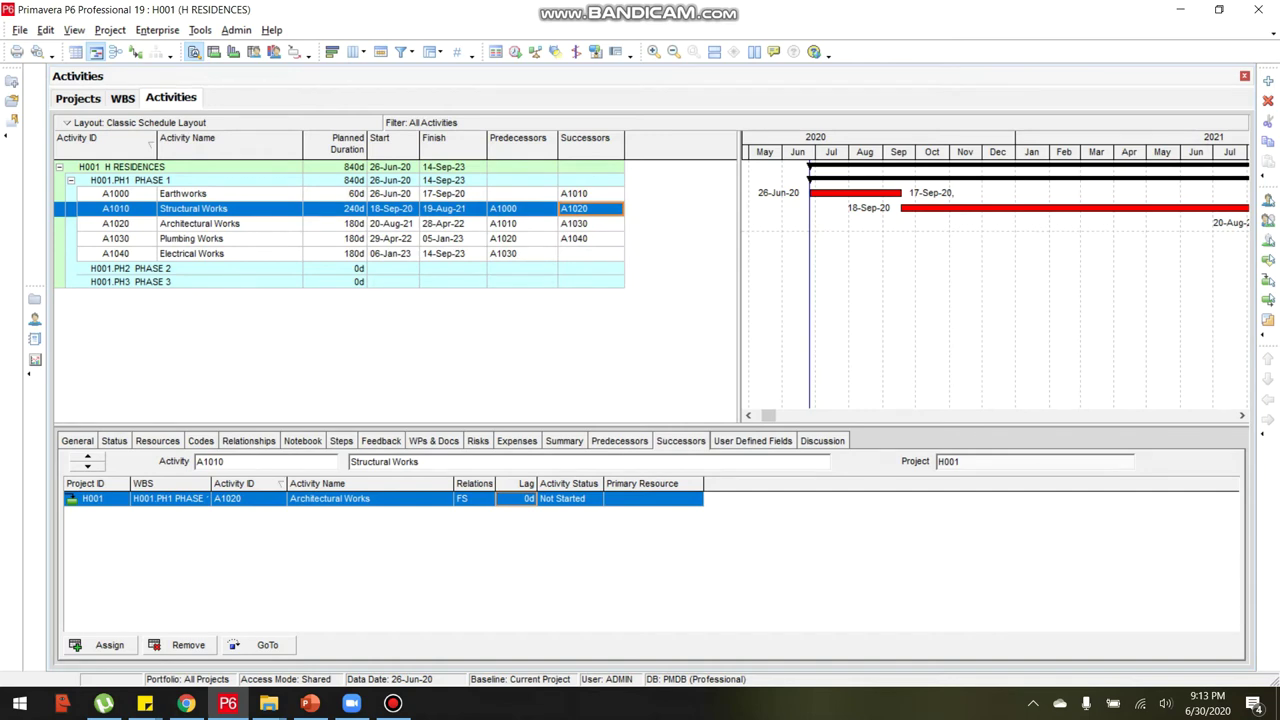
# Examine the recalculated finish dates of the PHASE 1 activities, from Earthworks down to Electrical Works.
pyautogui.click(890, 245)
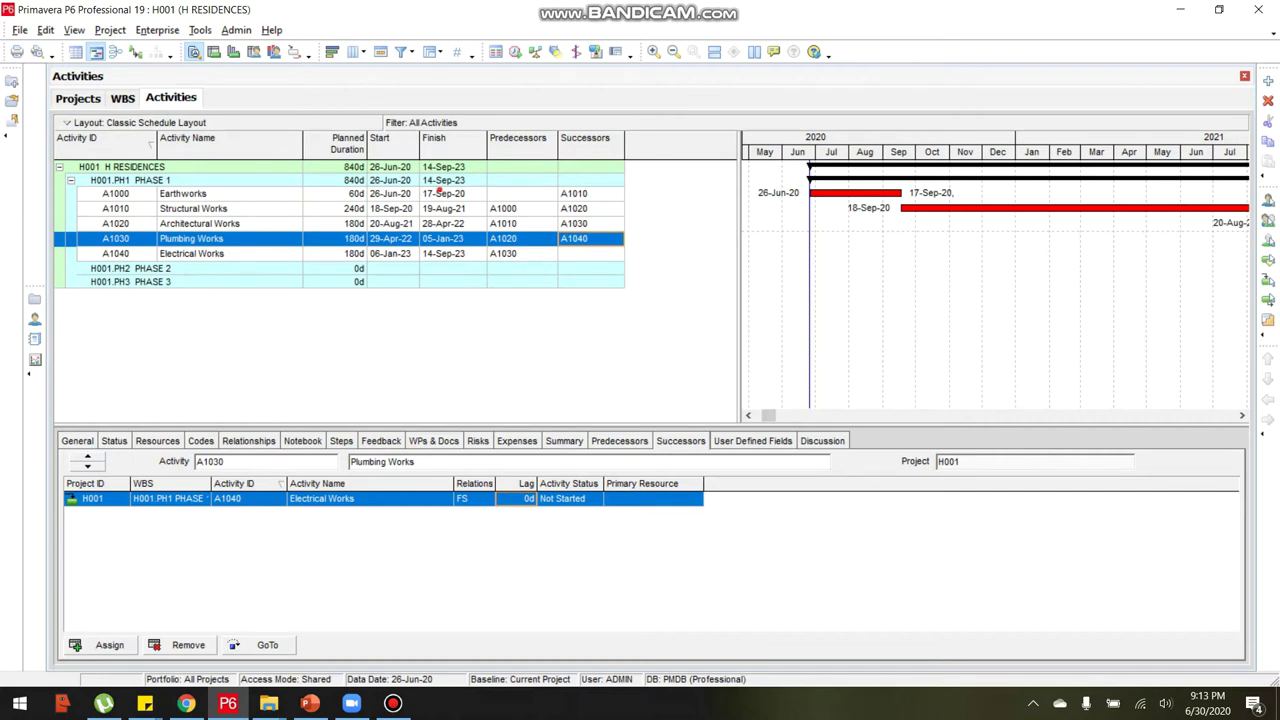
pyautogui.click(443, 193)
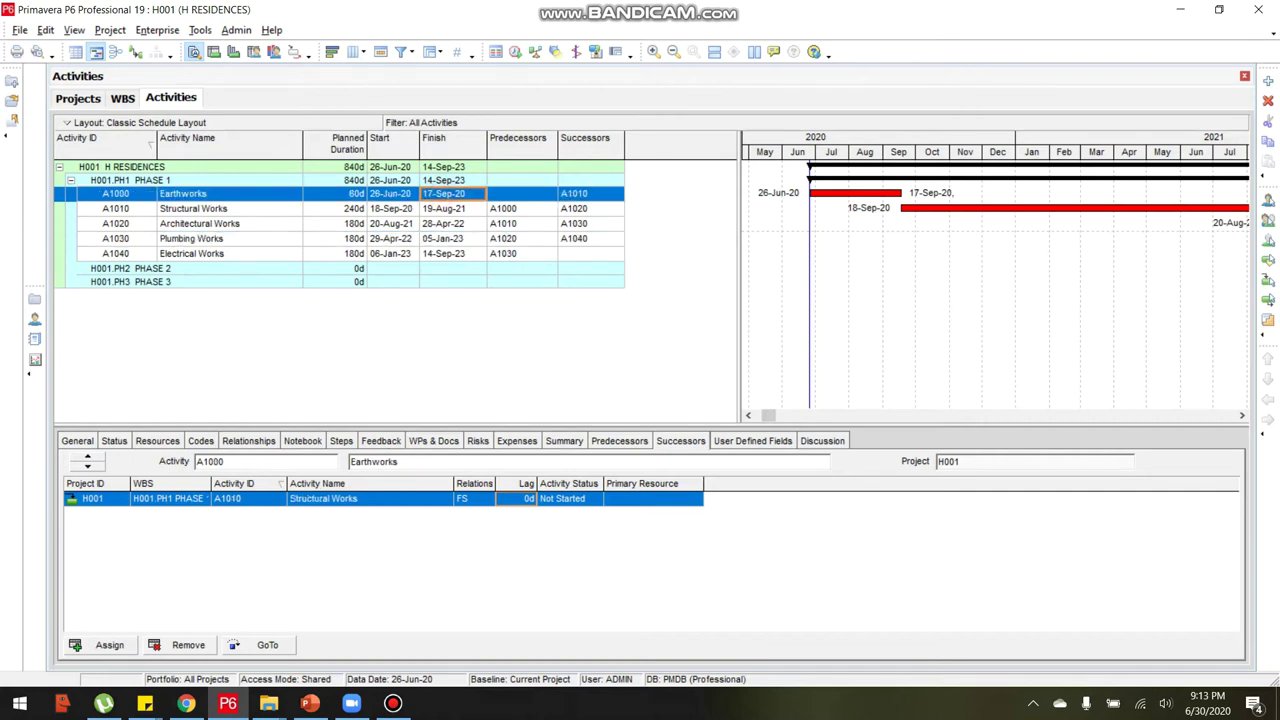
pyautogui.press('Down')
pyautogui.press('Down')
pyautogui.press('Down')
pyautogui.press('Down')
pyautogui.press('Up')
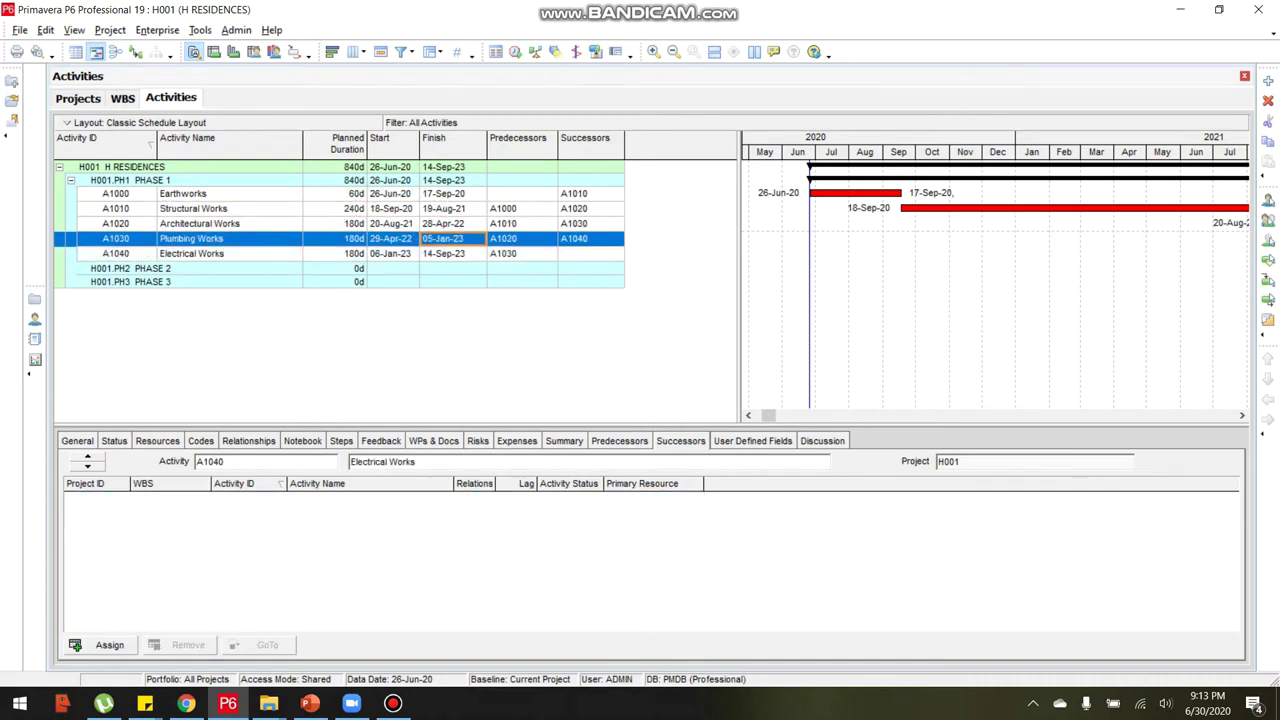
pyautogui.press('Down')
pyautogui.press('Down')
pyautogui.press('Down')
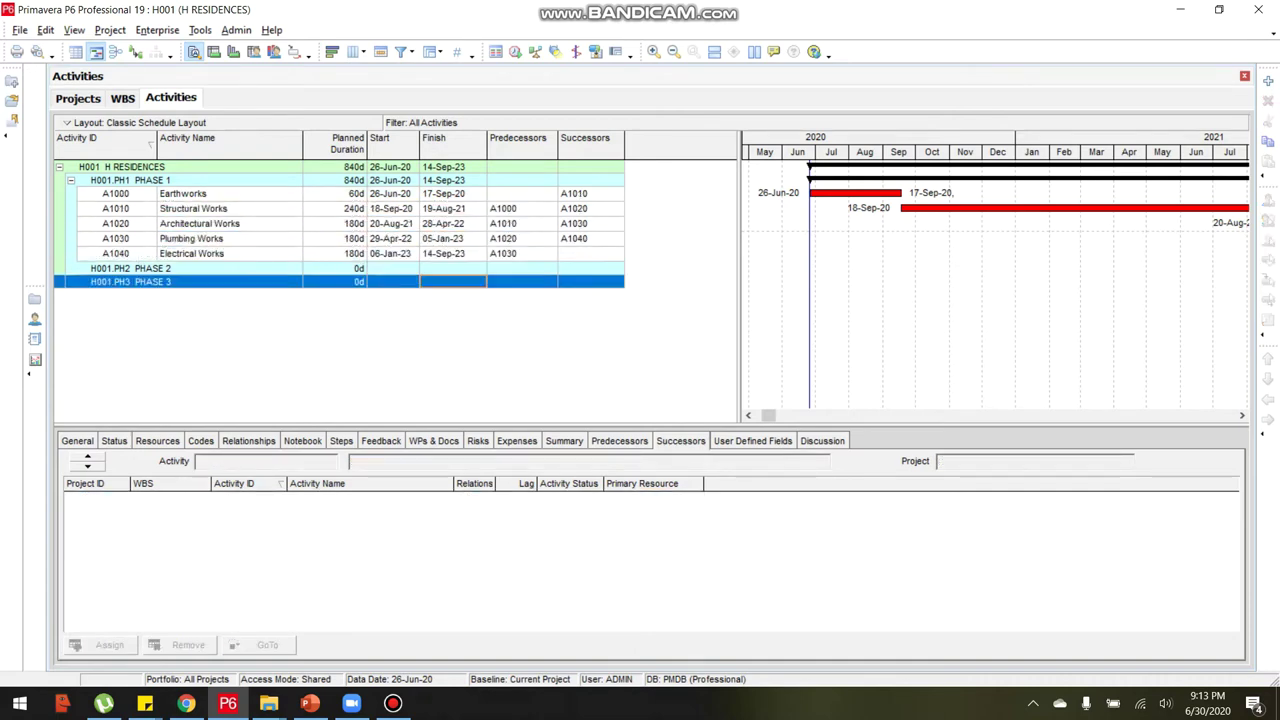
# Set the Gantt chart timescale's date interval to Year/Quarter and bring the PHASE 1 bars into view from the project start.
pyautogui.rightClick(897, 136)
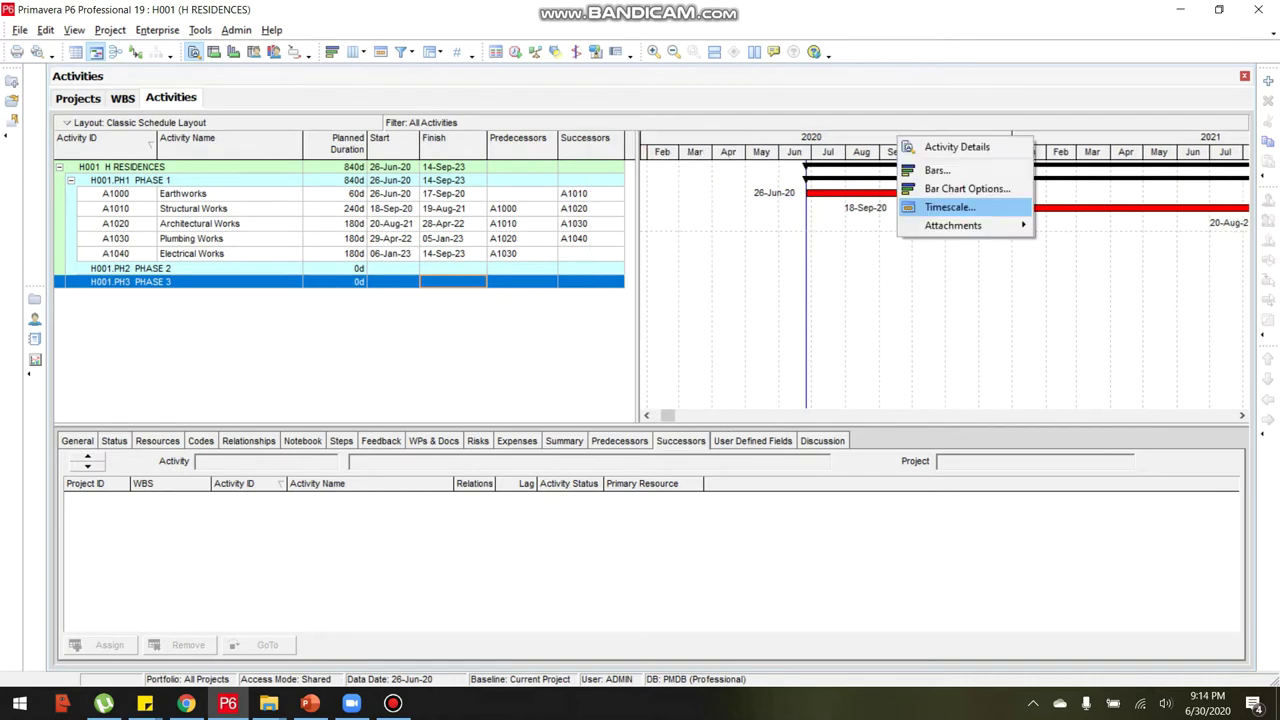
pyautogui.click(752, 136)
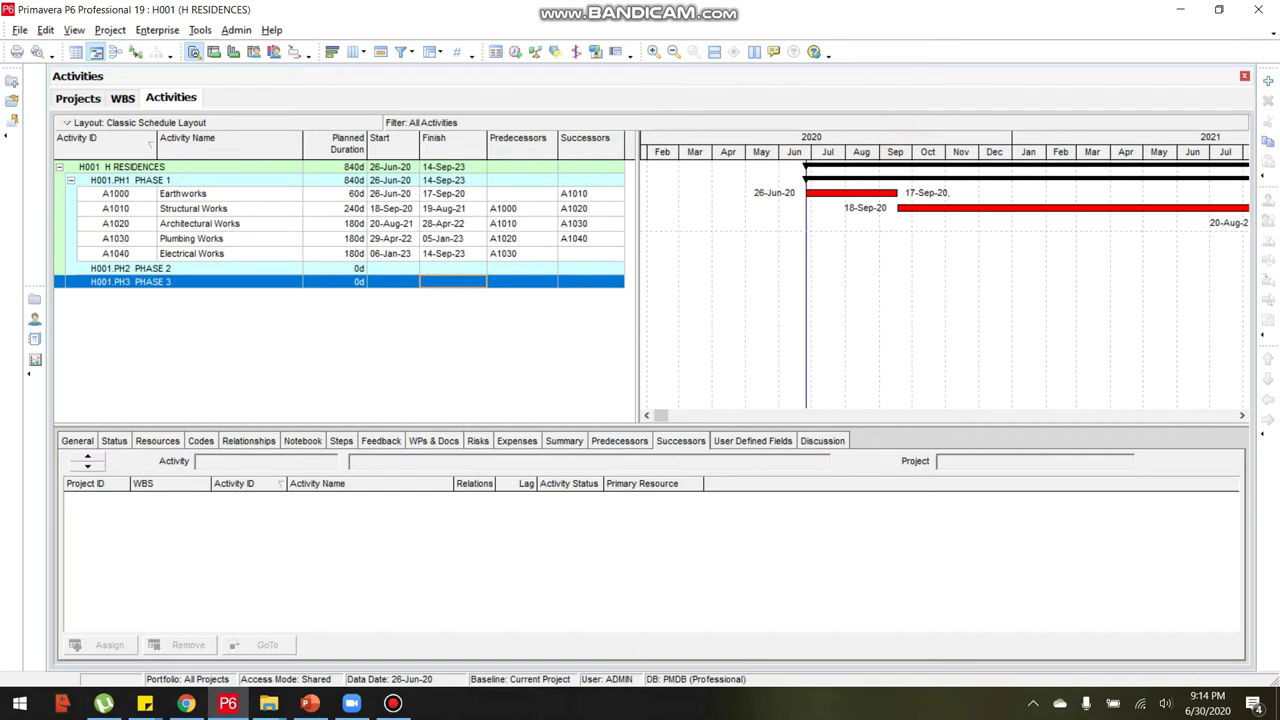
pyautogui.rightClick(888, 130)
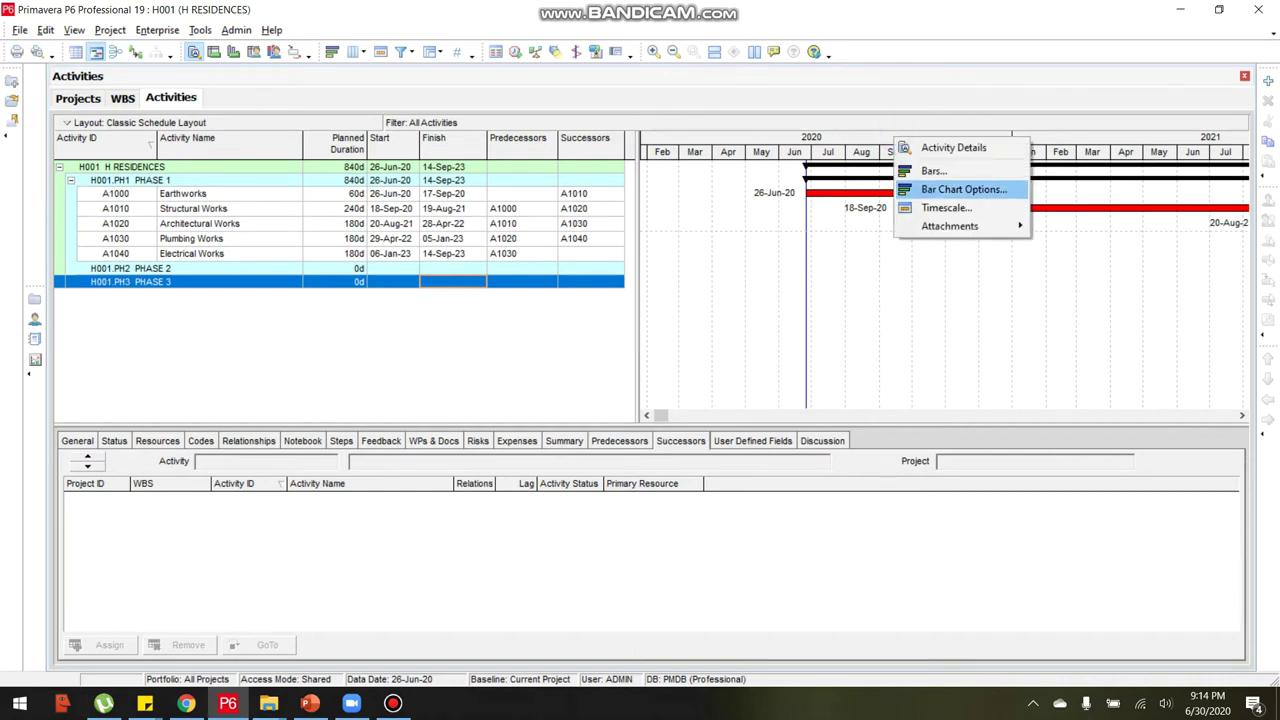
pyautogui.click(948, 205)
pyautogui.moveTo(528, 184); pyautogui.dragTo(635, 179)
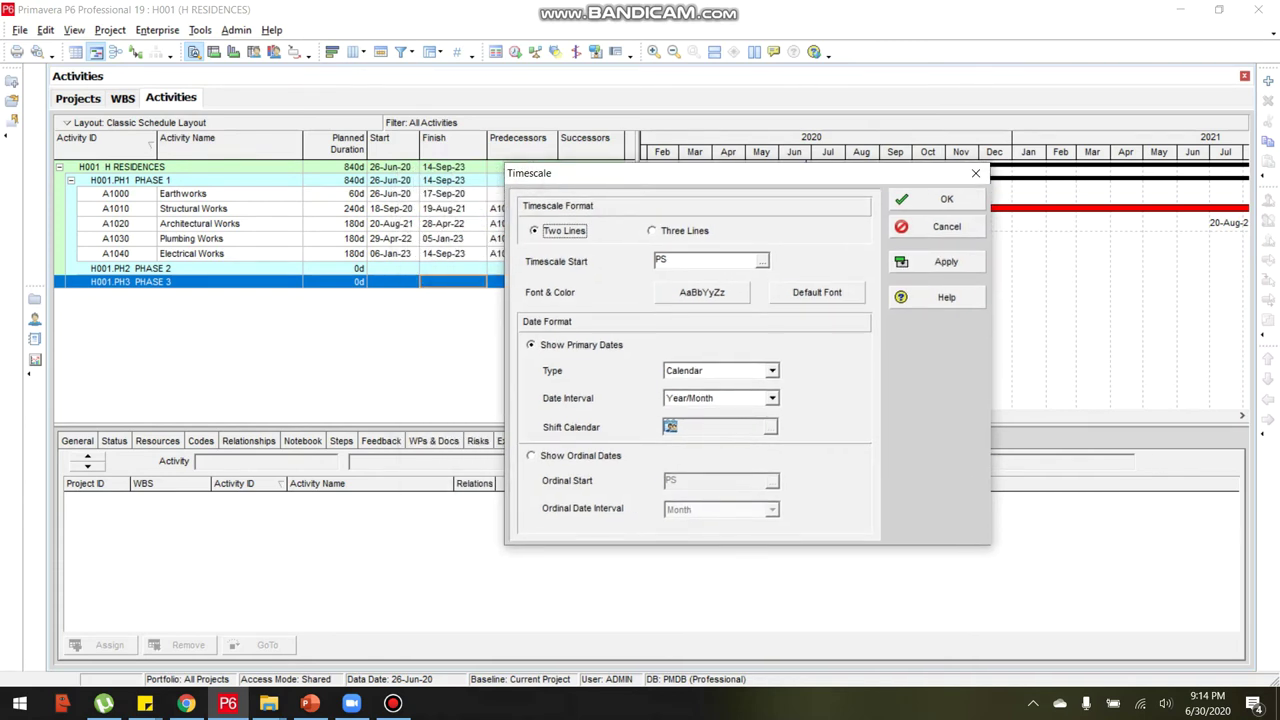
pyautogui.click(772, 398)
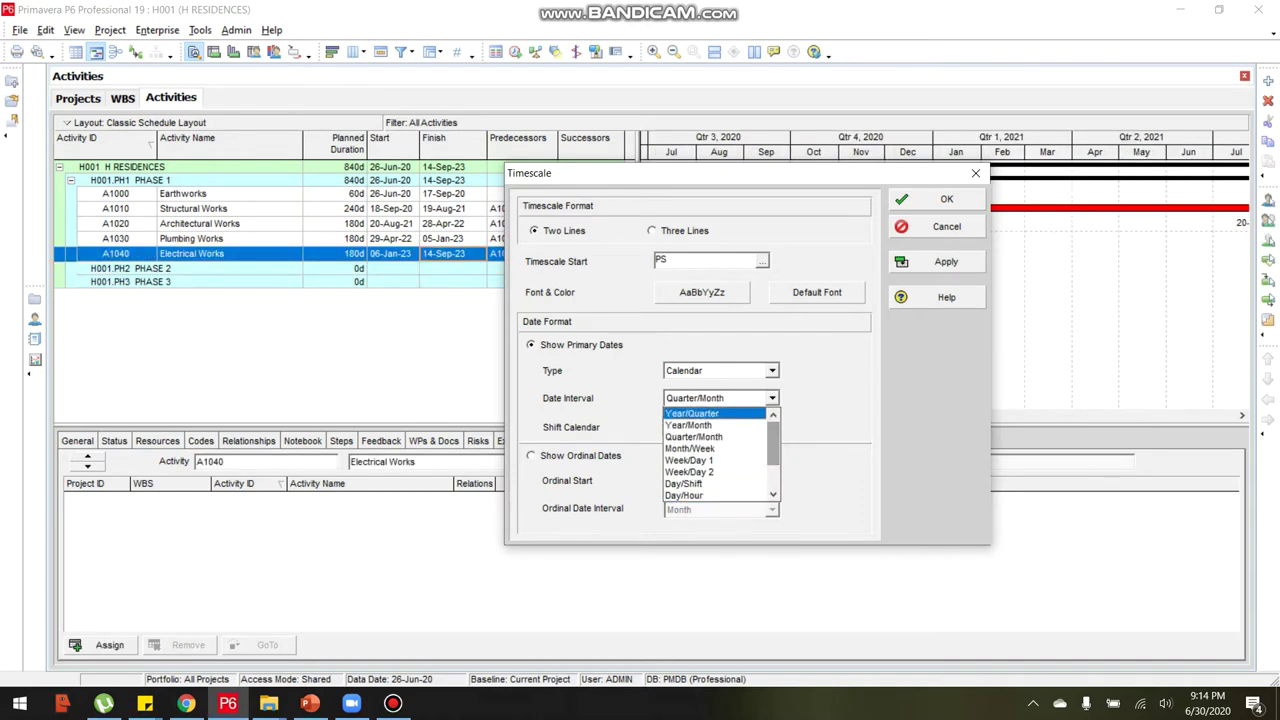
pyautogui.click(737, 414)
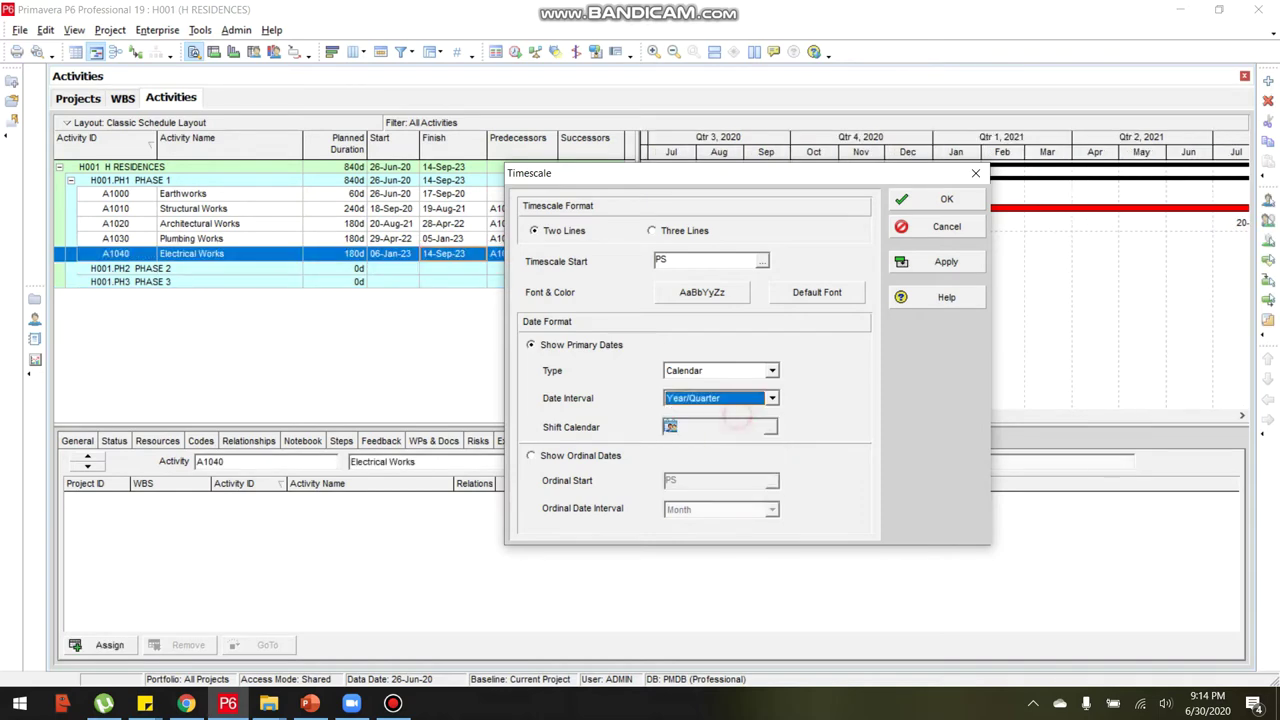
pyautogui.click(937, 261)
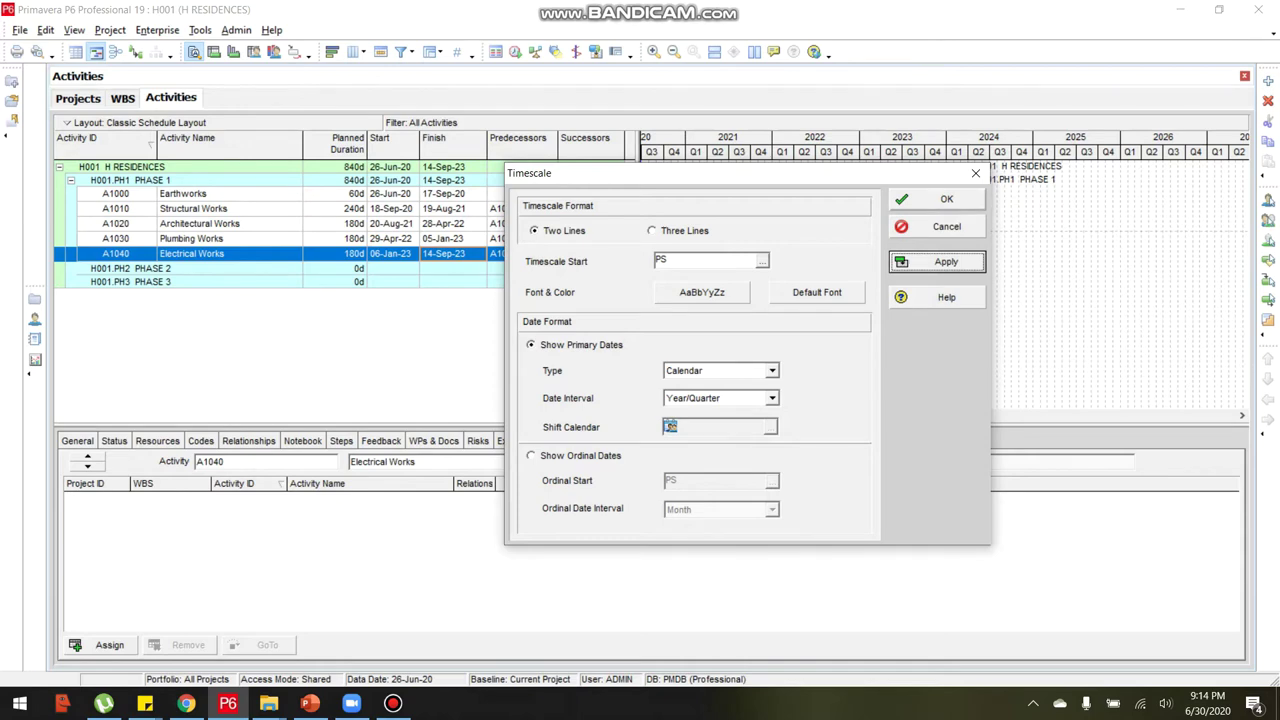
pyautogui.click(937, 199)
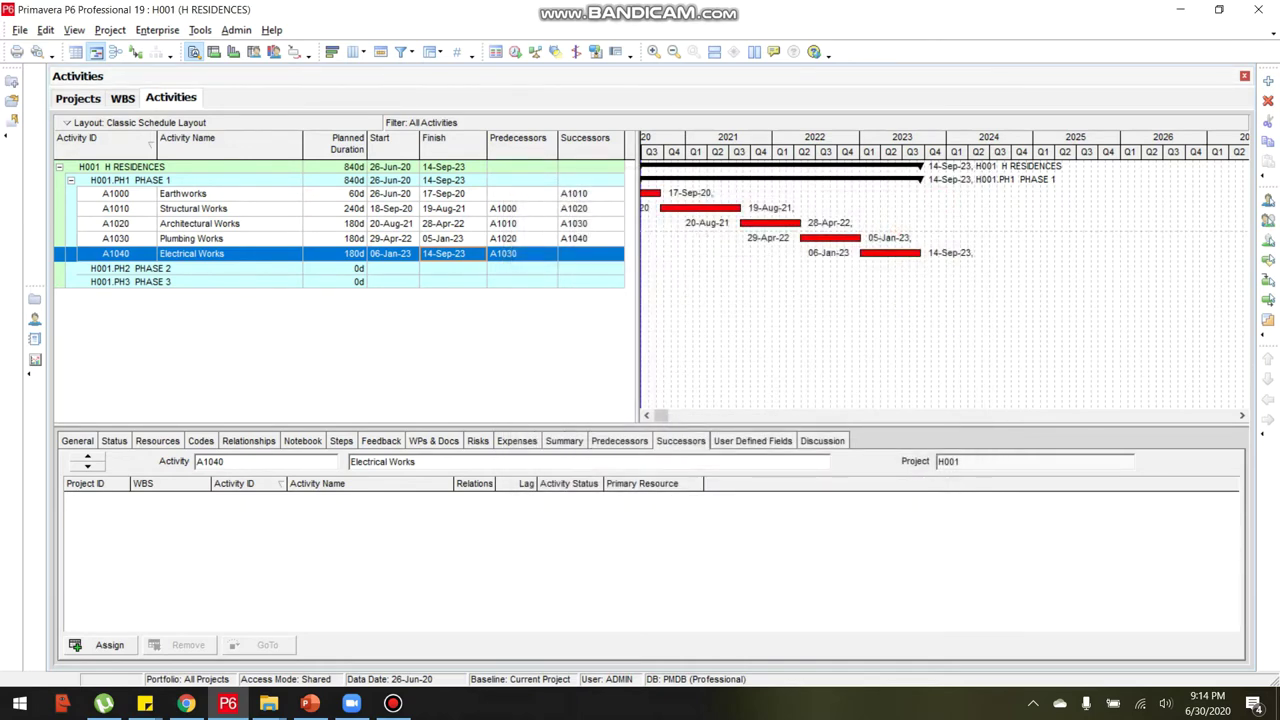
pyautogui.click(646, 415)
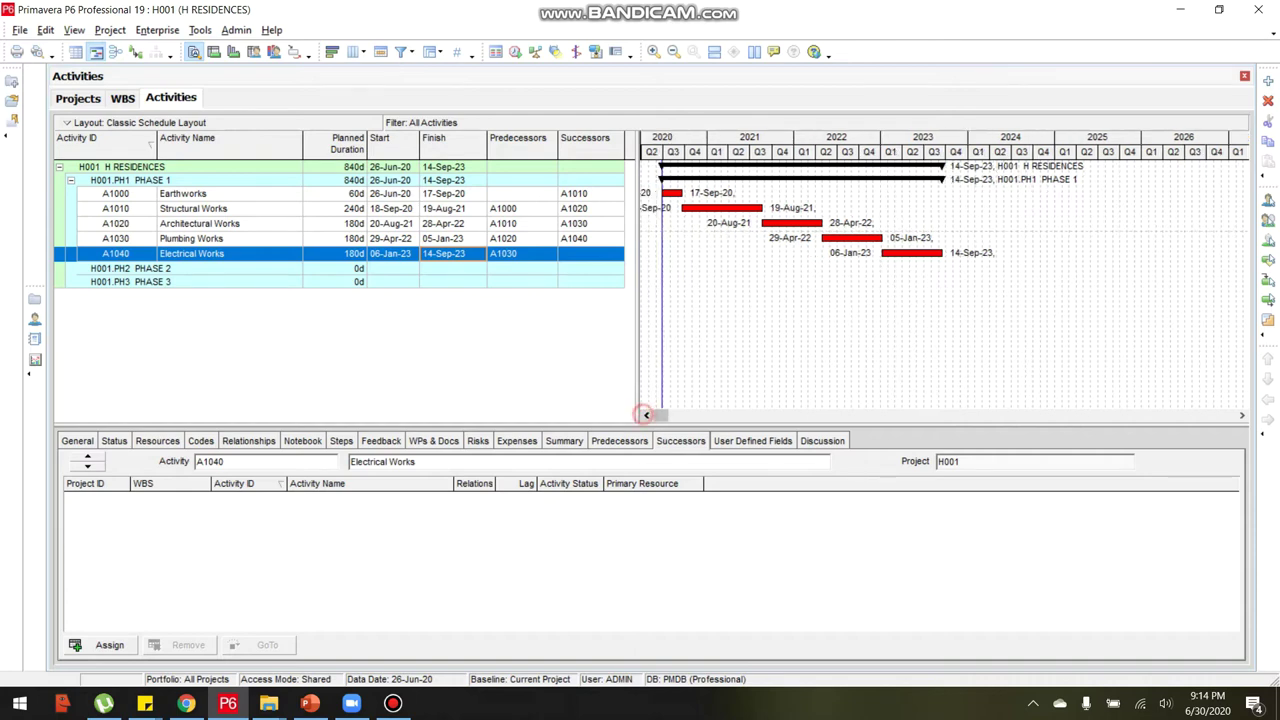
pyautogui.click(646, 415)
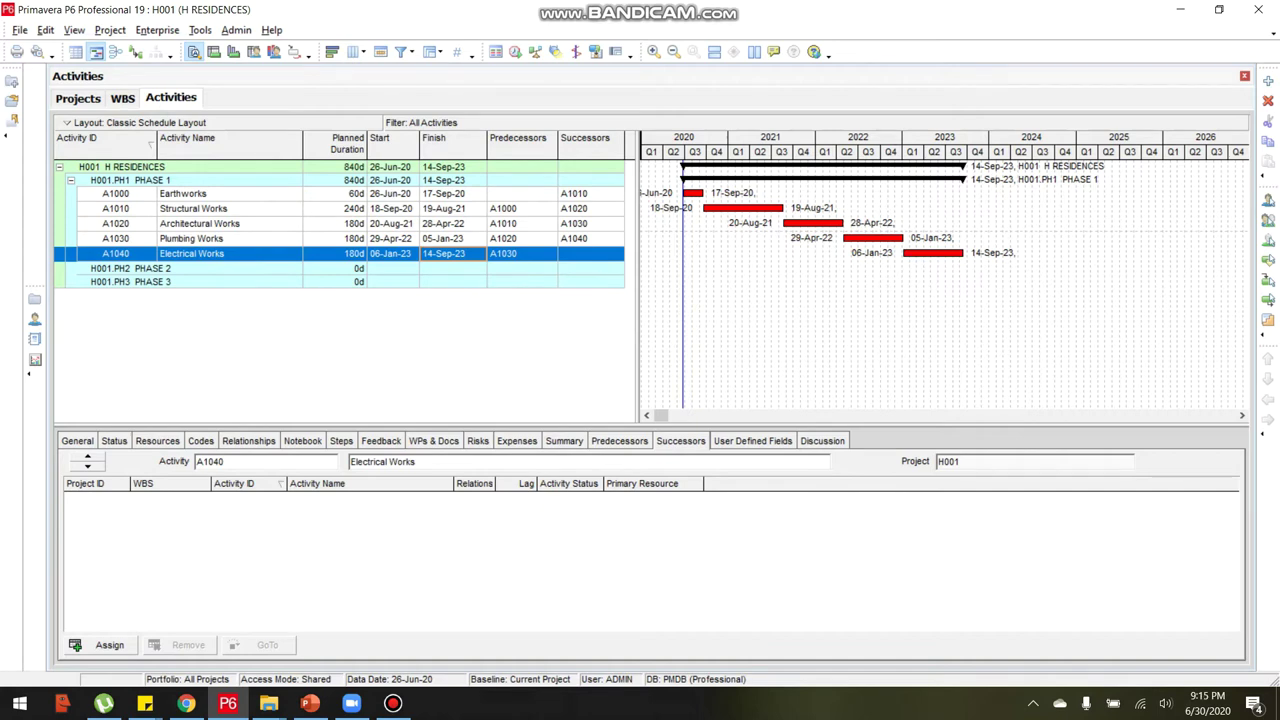
pyautogui.click(393, 703)
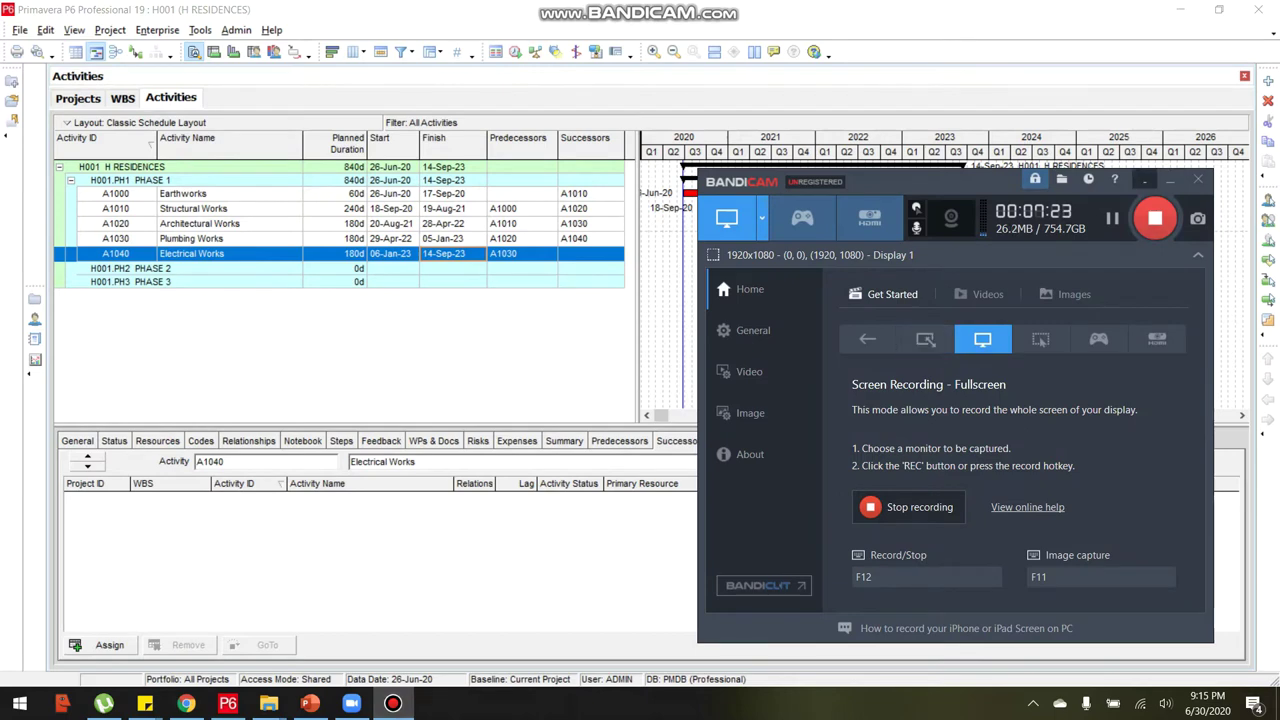
pyautogui.click(518, 341)
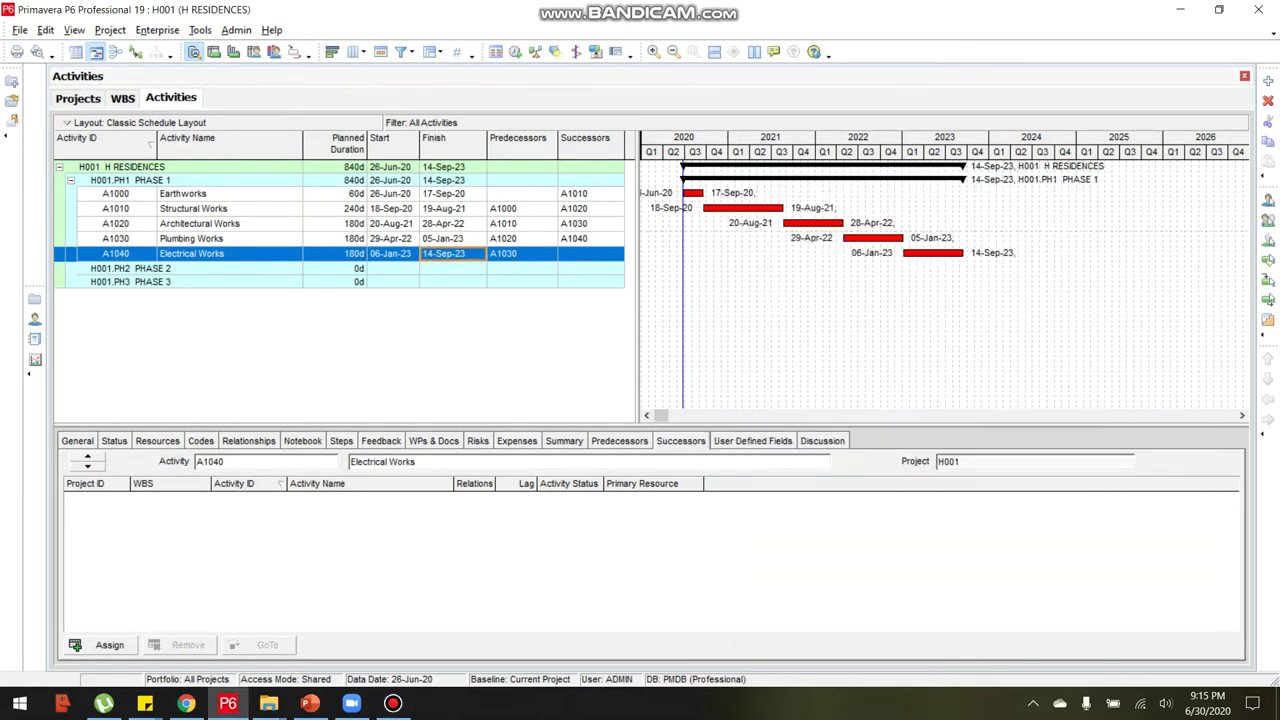
# Examine the successor links of the PHASE 1 activities one by one, from Earthworks through Electrical Works.
pyautogui.click(195, 193)
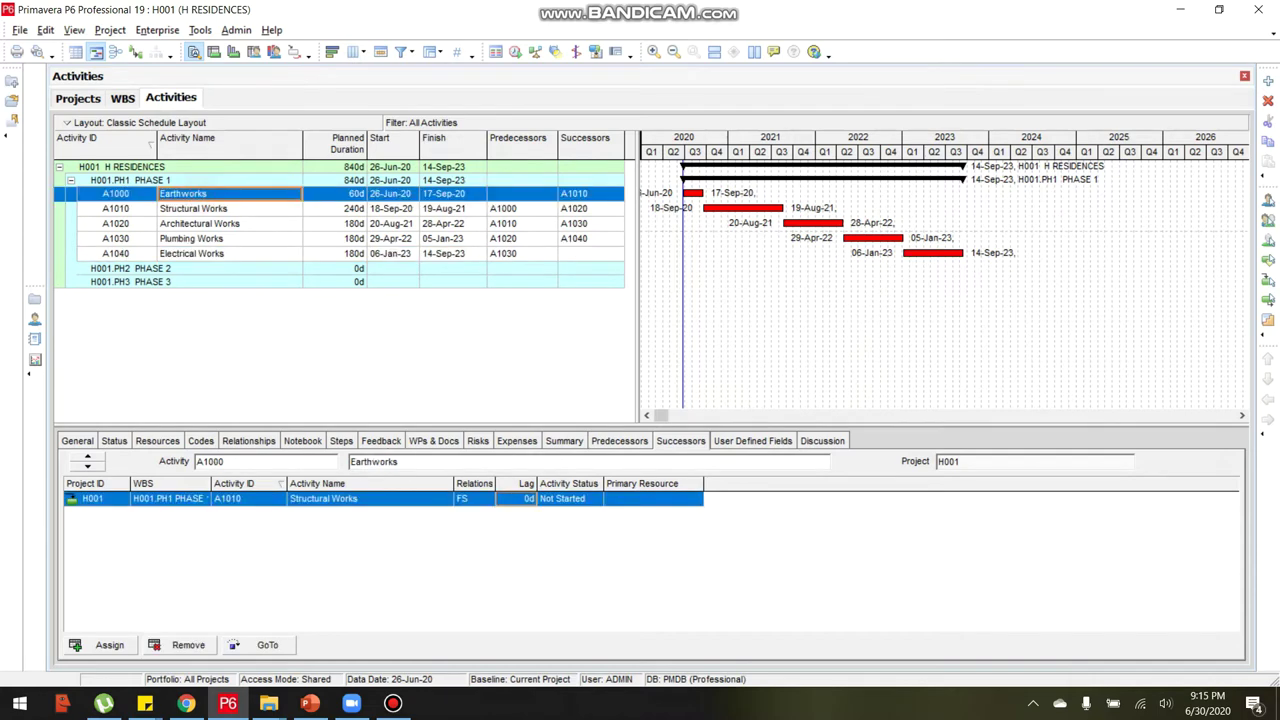
pyautogui.click(195, 208)
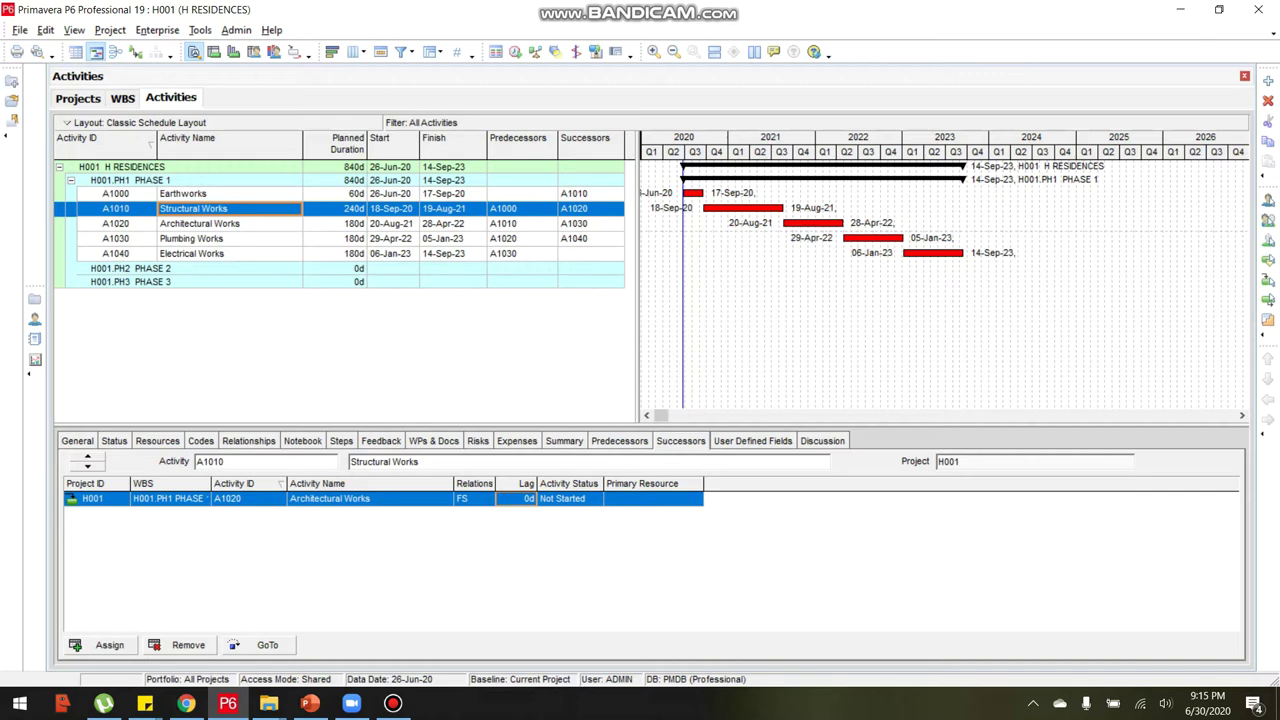
pyautogui.click(229, 223)
pyautogui.click(229, 208)
pyautogui.click(229, 223)
pyautogui.click(229, 238)
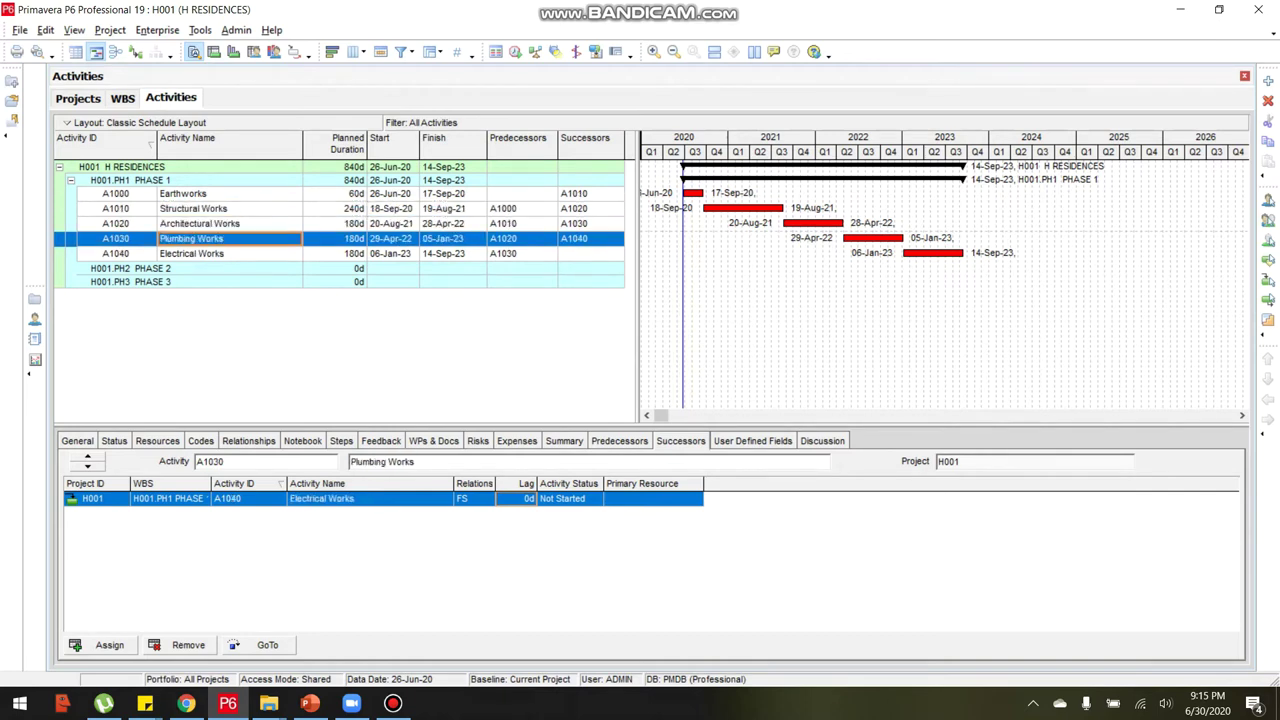
pyautogui.click(229, 253)
pyautogui.click(229, 238)
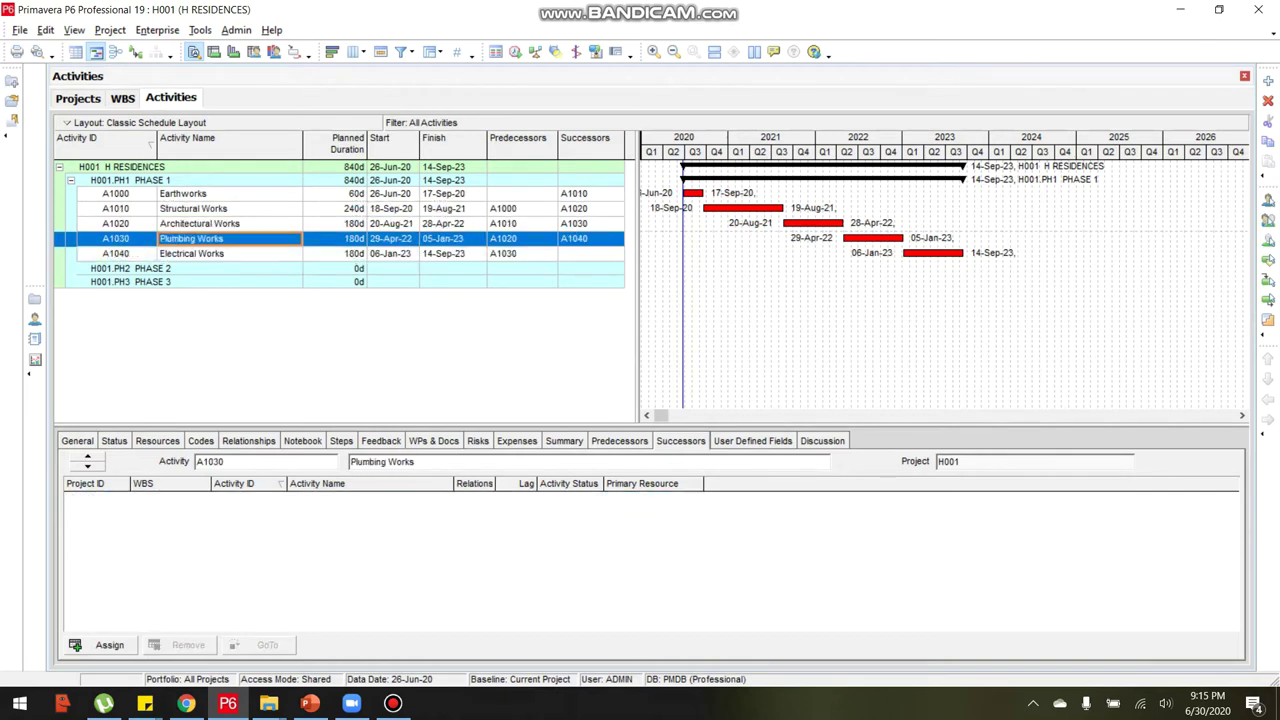
pyautogui.click(229, 223)
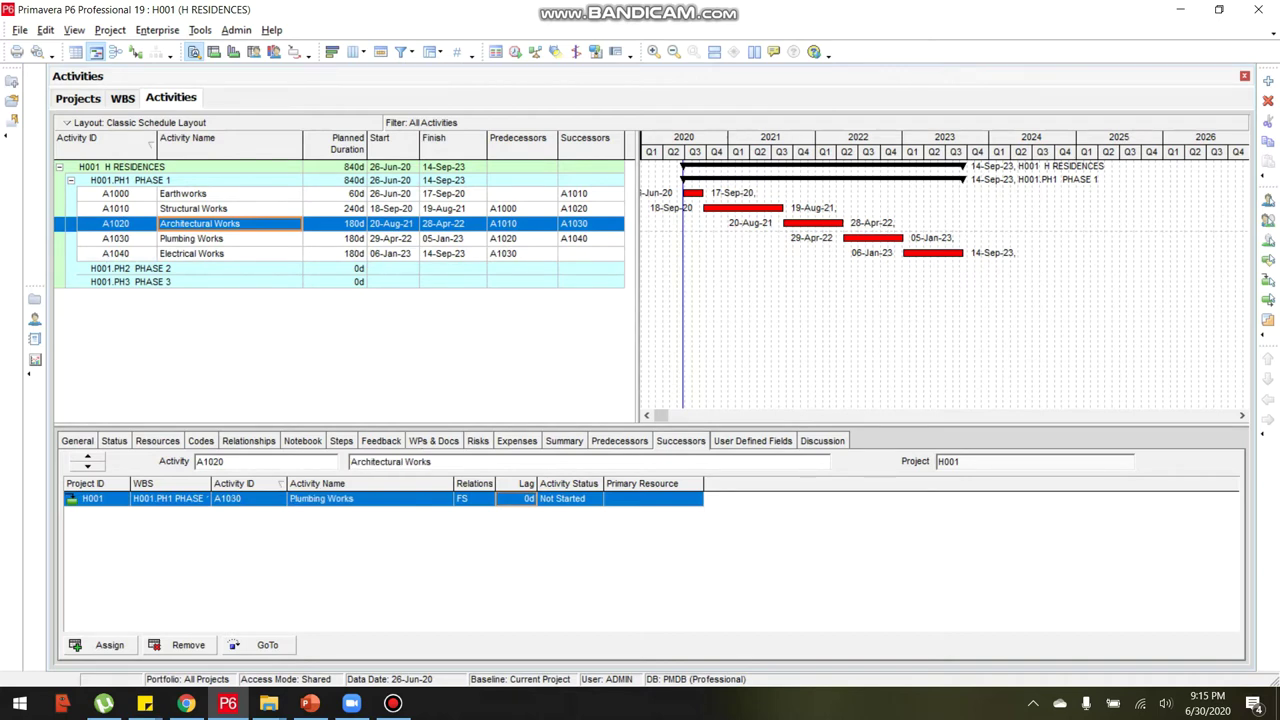
pyautogui.click(239, 208)
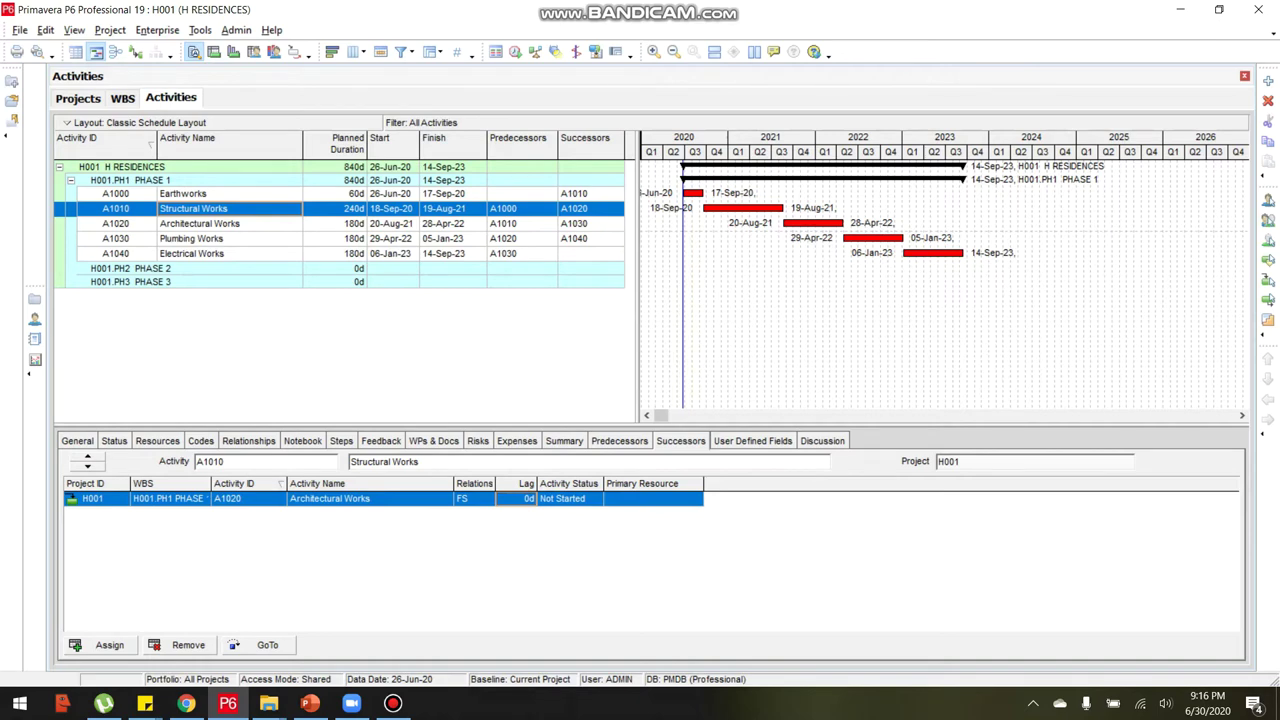
# Compare the predecessor and successor links of Structural Works, and check the predecessors of Earthworks against it.
pyautogui.click(617, 442)
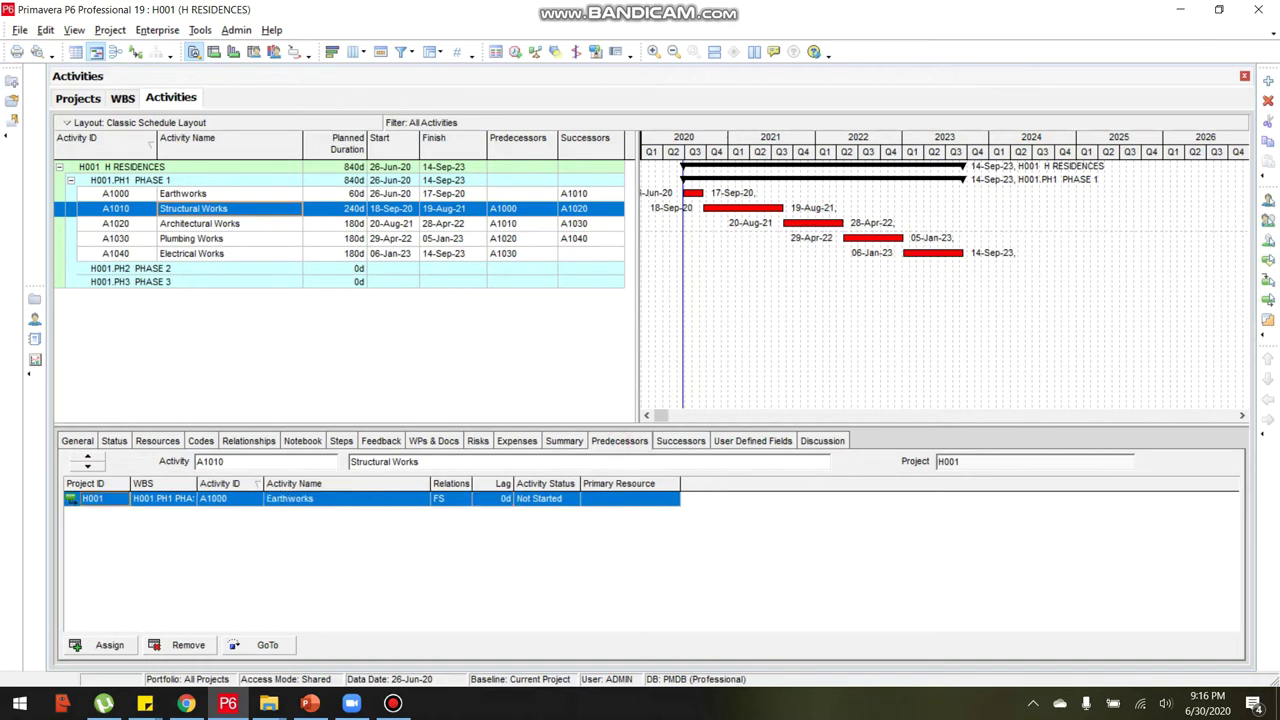
pyautogui.click(686, 441)
pyautogui.click(619, 441)
pyautogui.click(680, 441)
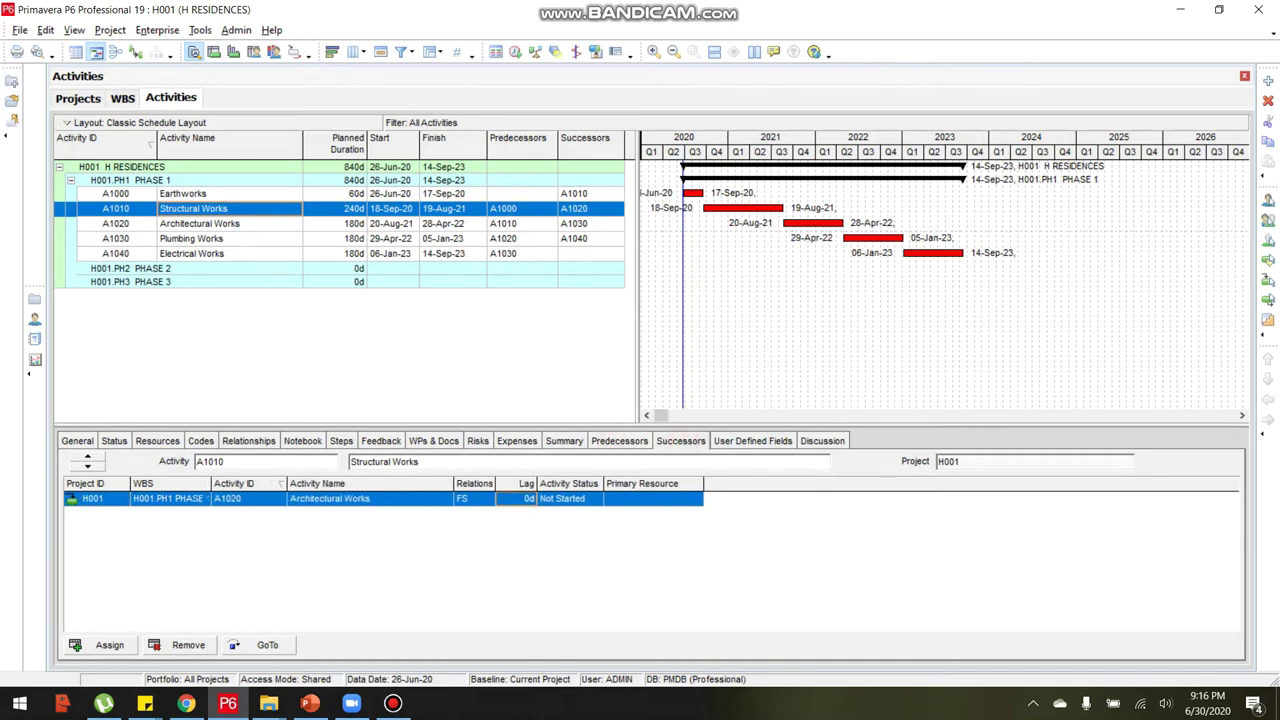
pyautogui.click(619, 441)
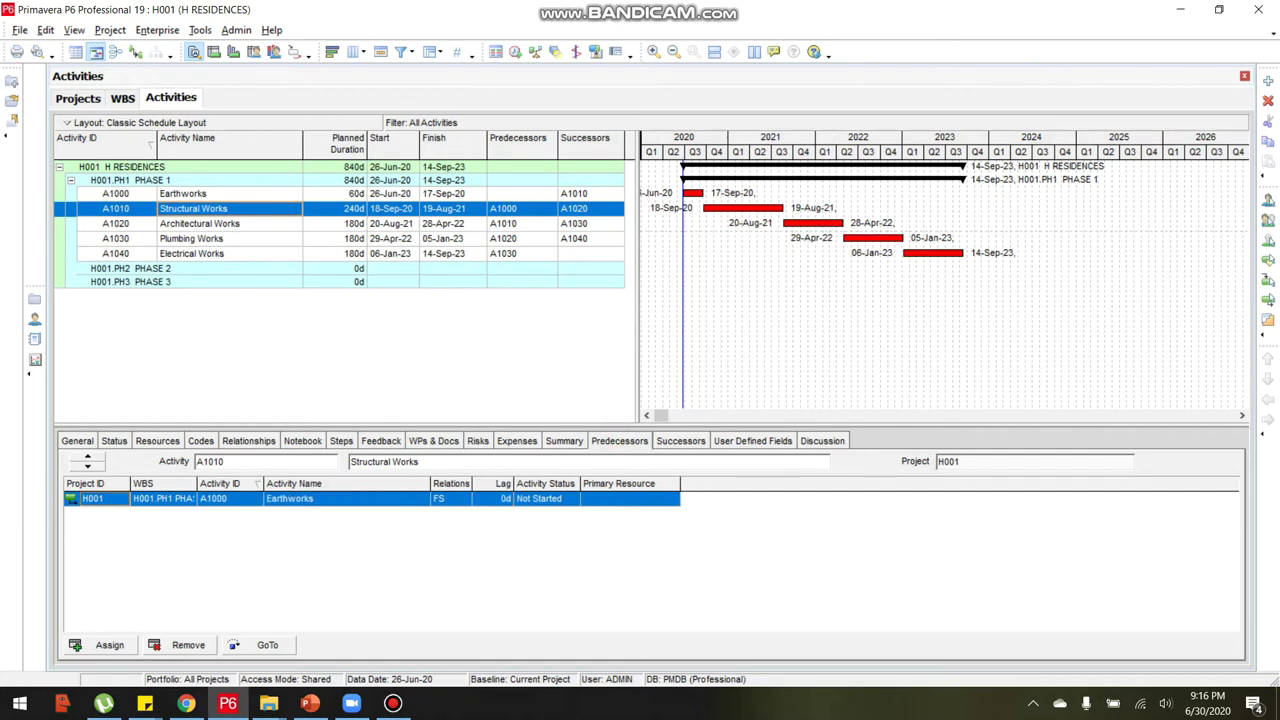
pyautogui.click(229, 193)
pyautogui.click(200, 208)
pyautogui.click(216, 193)
pyautogui.click(224, 210)
# Examine the available relationship types and the lag on the Structural Works link from its predecessor Earthworks.
pyautogui.click(492, 499)
pyautogui.click(454, 499)
pyautogui.click(457, 499)
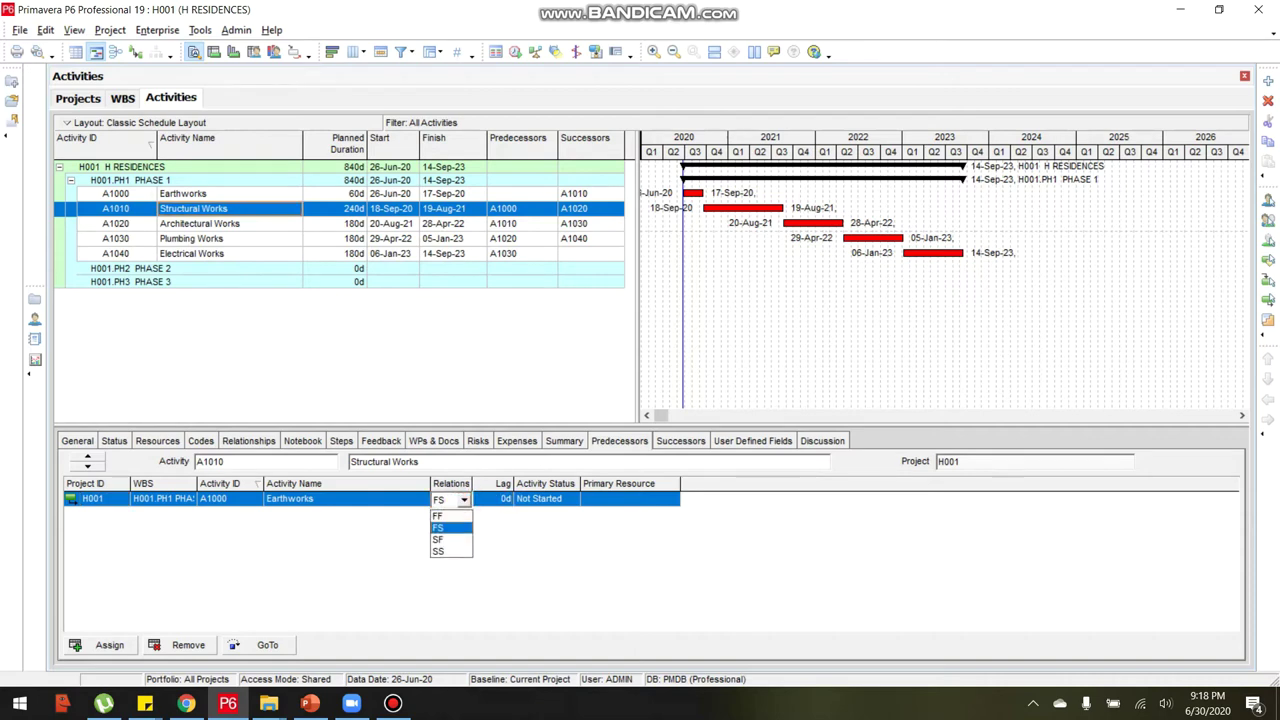
pyautogui.click(610, 530)
pyautogui.click(497, 498)
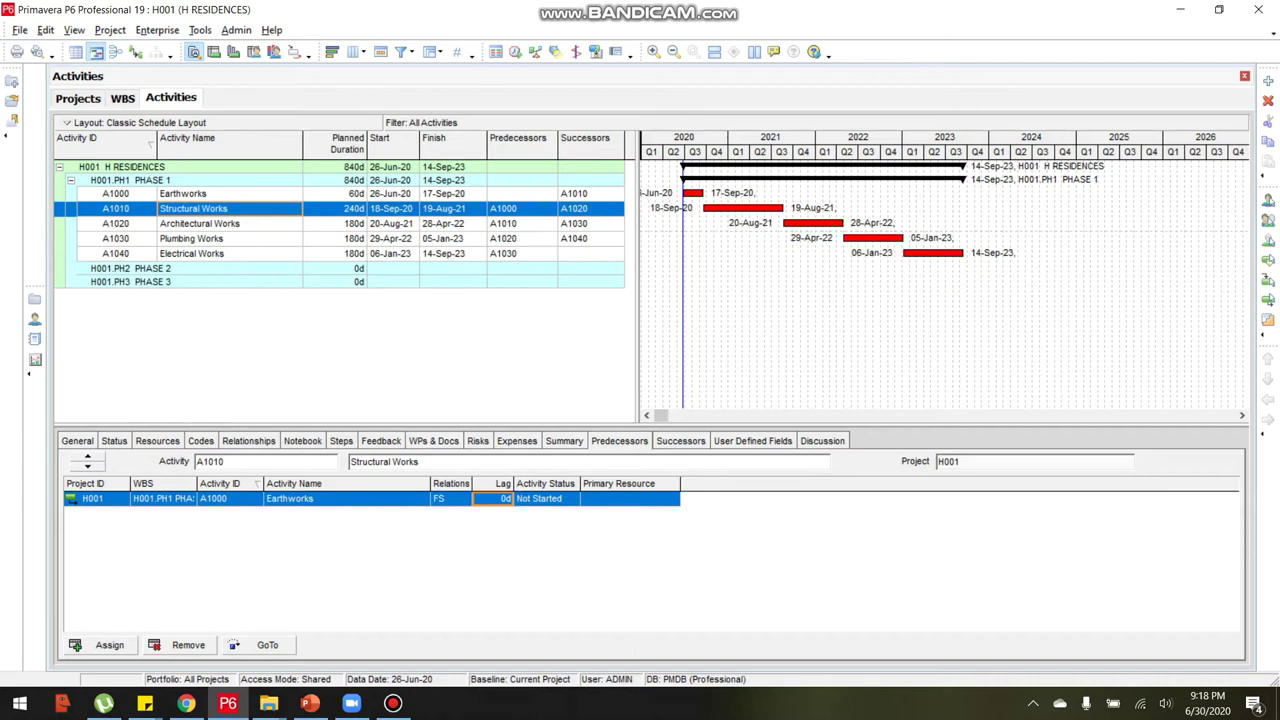
pyautogui.click(451, 498)
pyautogui.click(451, 498)
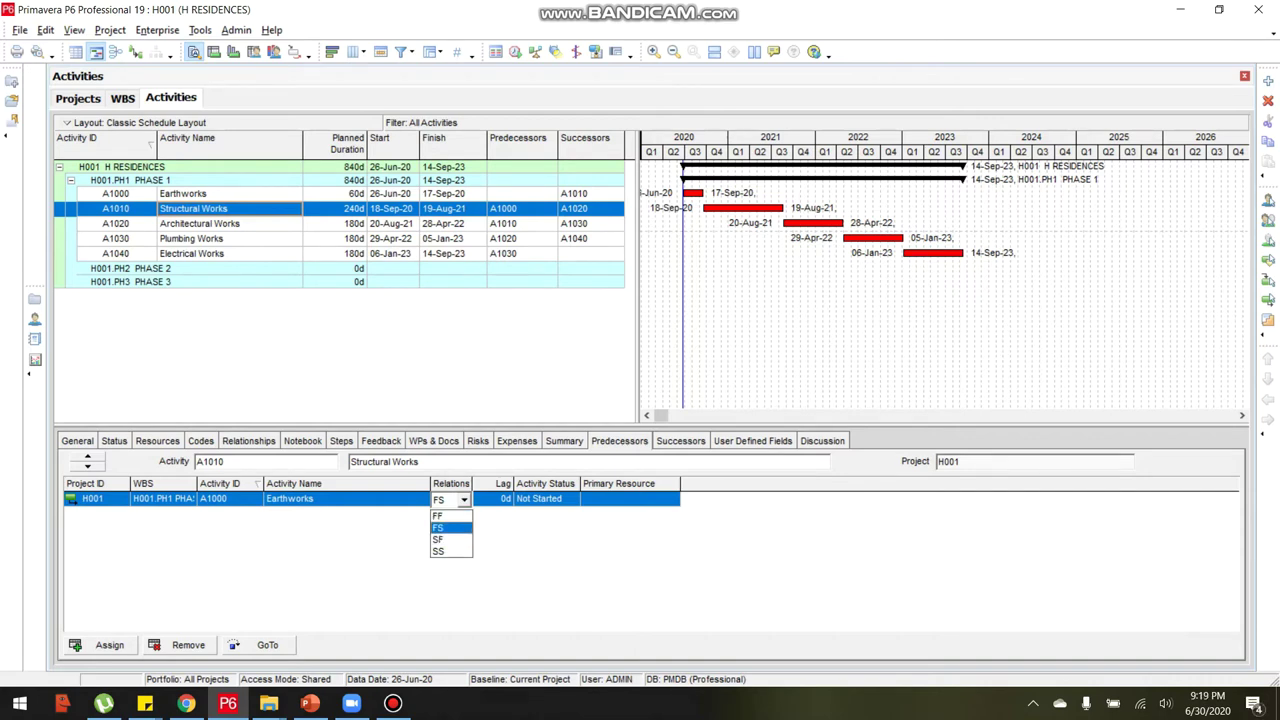
pyautogui.press('Down')
pyautogui.press('Down')
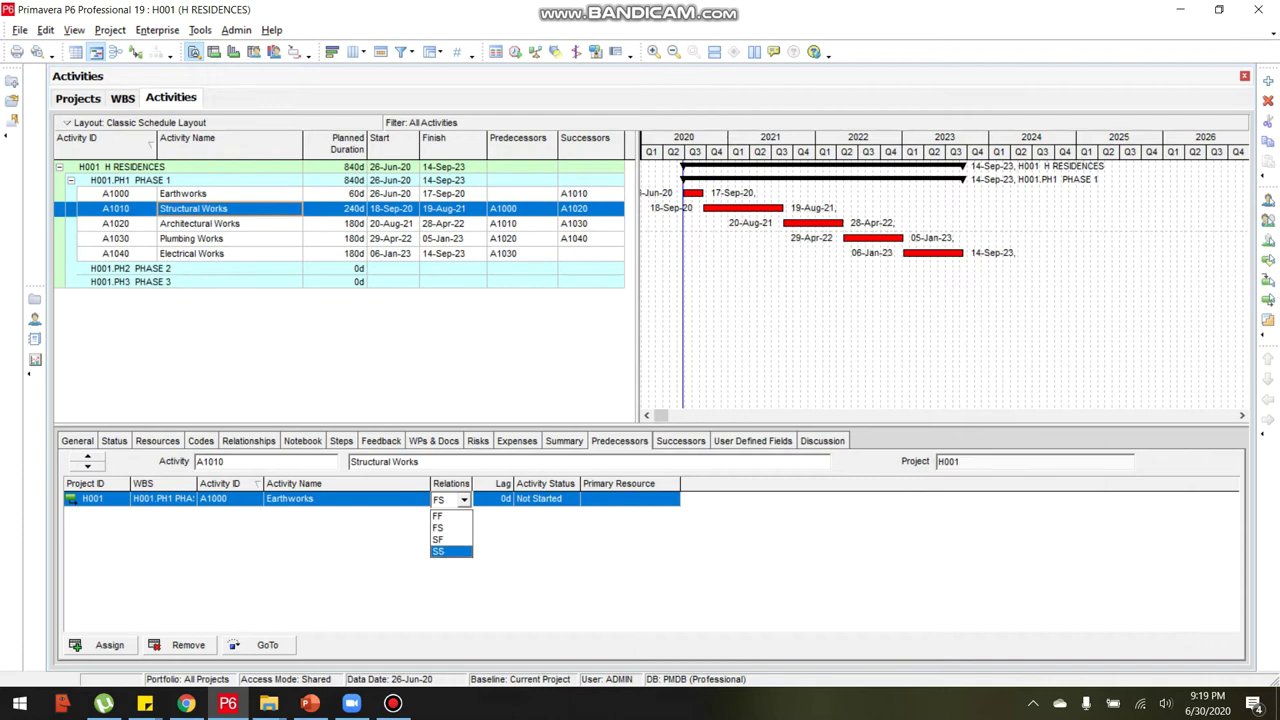
pyautogui.press('Escape')
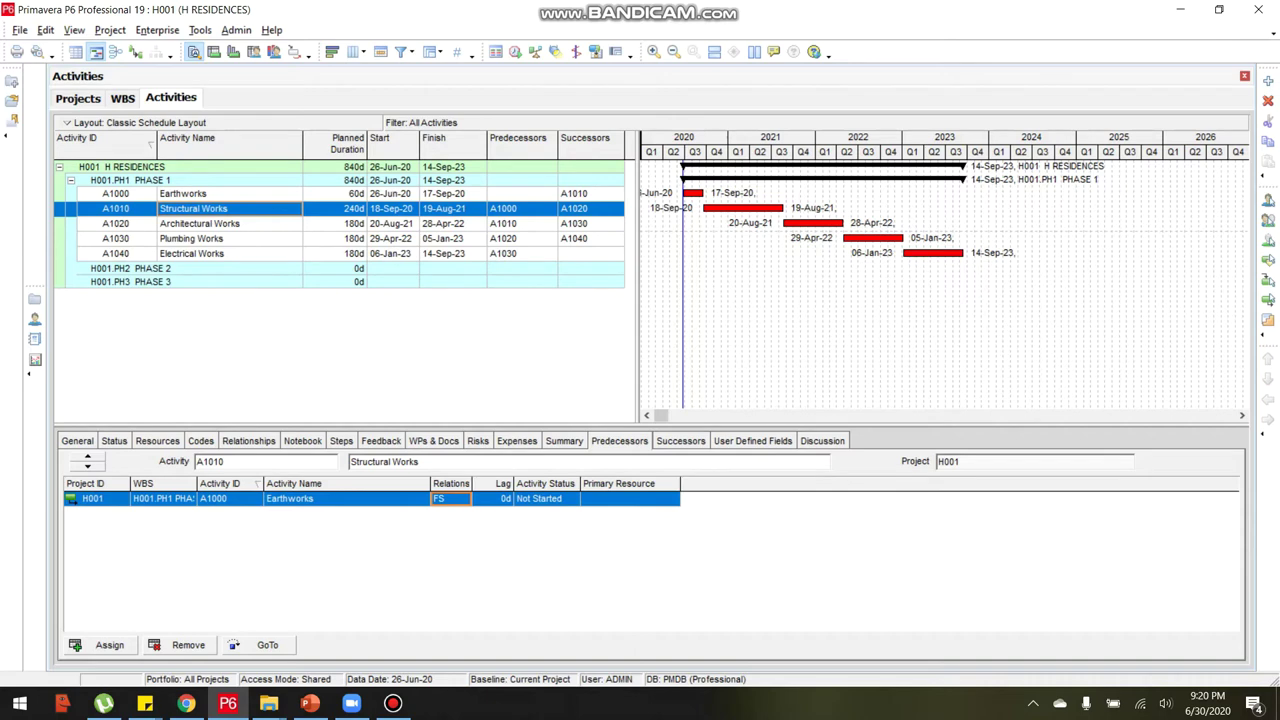
# Compare Earthworks with Structural Works and review the FF, FS and SS relationship options on their link, keeping FS.
pyautogui.click(271, 193)
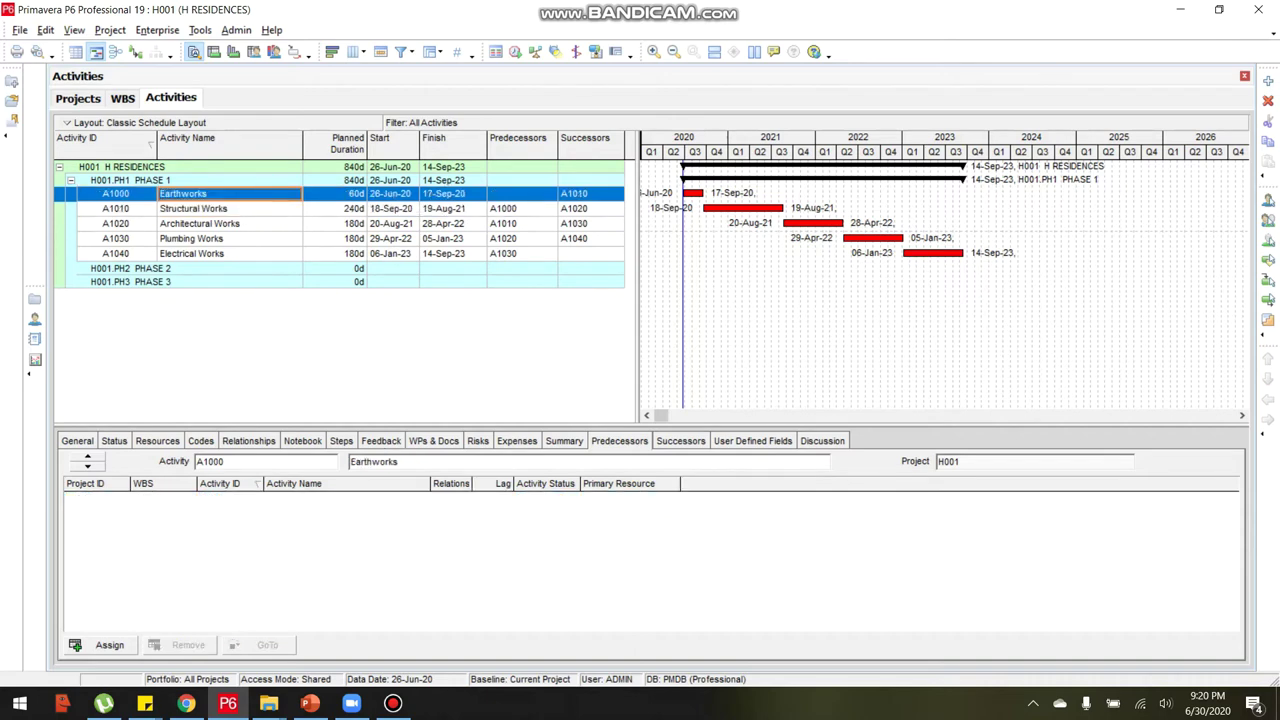
pyautogui.click(265, 209)
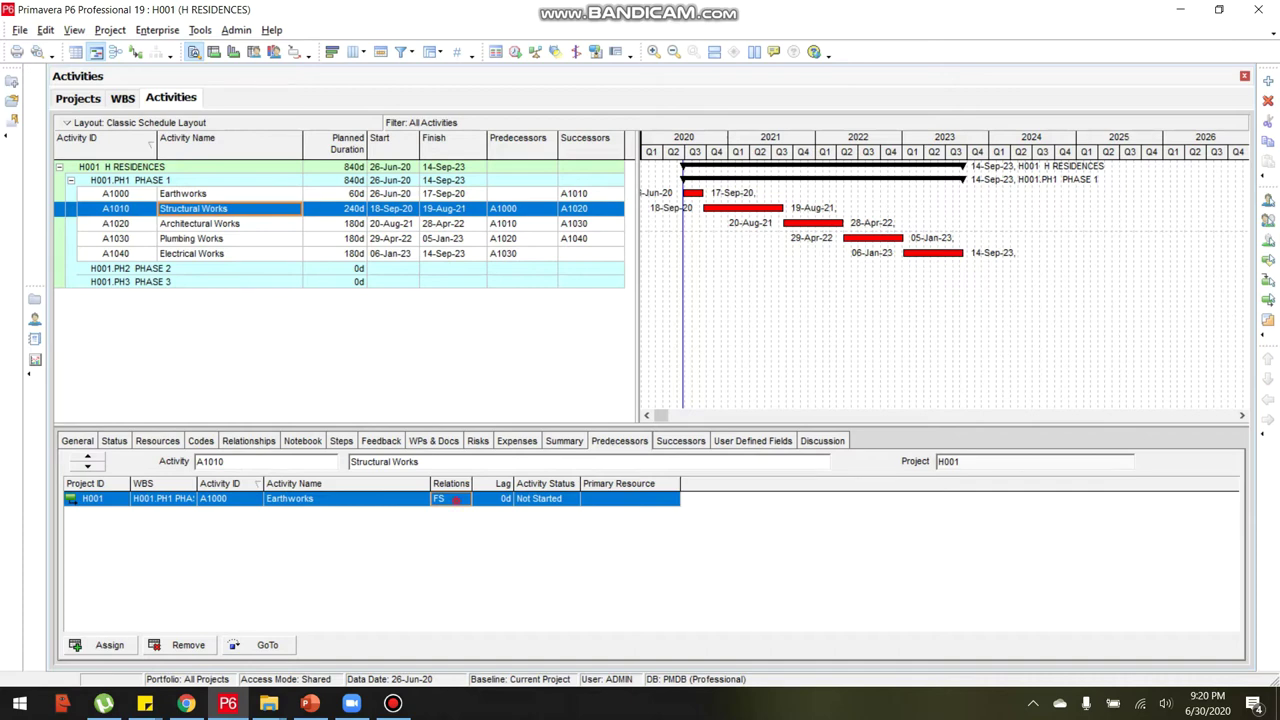
pyautogui.click(450, 498)
pyautogui.press('Up')
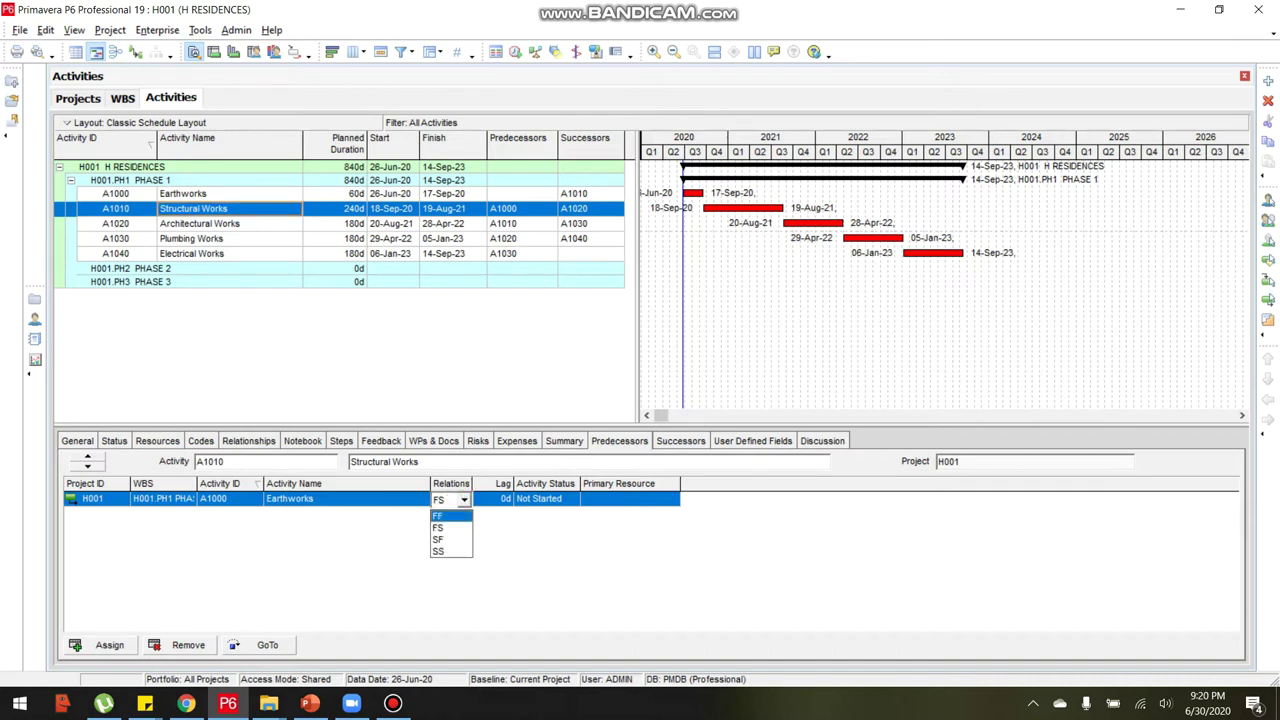
pyautogui.press('Down')
pyautogui.press('Up')
pyautogui.press('Return')
pyautogui.click(228, 193)
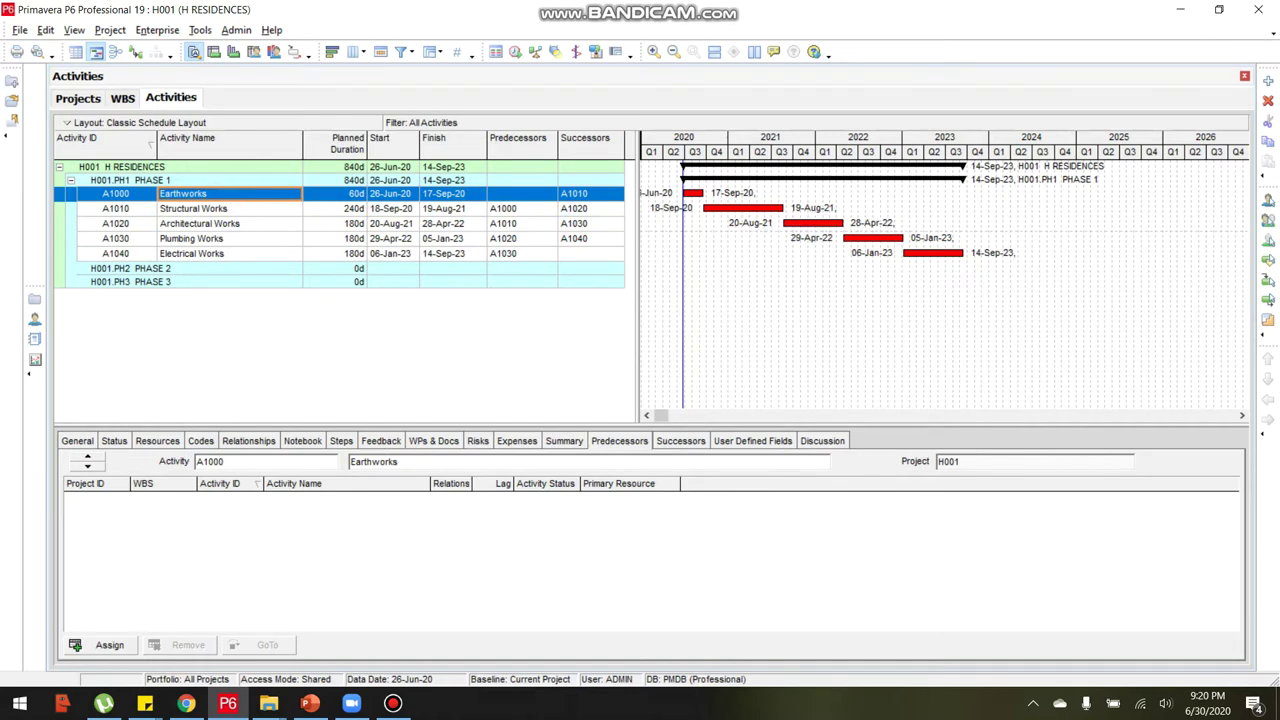
pyautogui.click(242, 208)
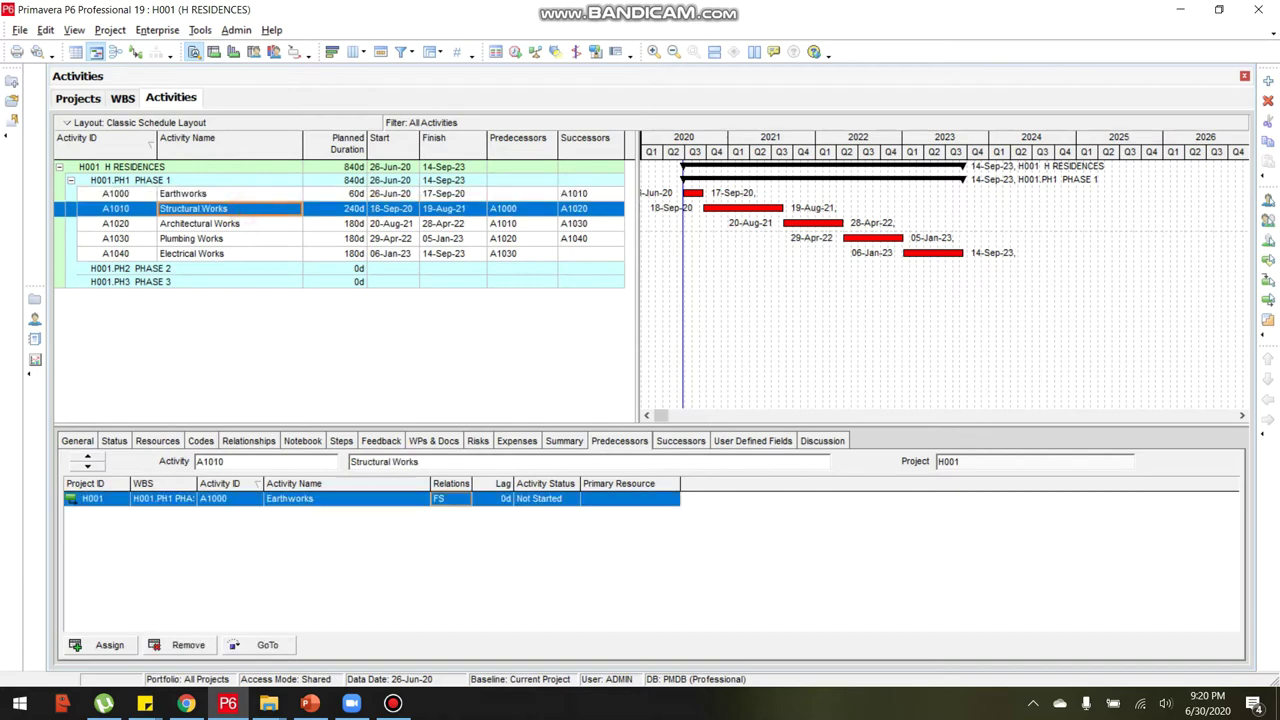
pyautogui.click(451, 498)
pyautogui.click(464, 499)
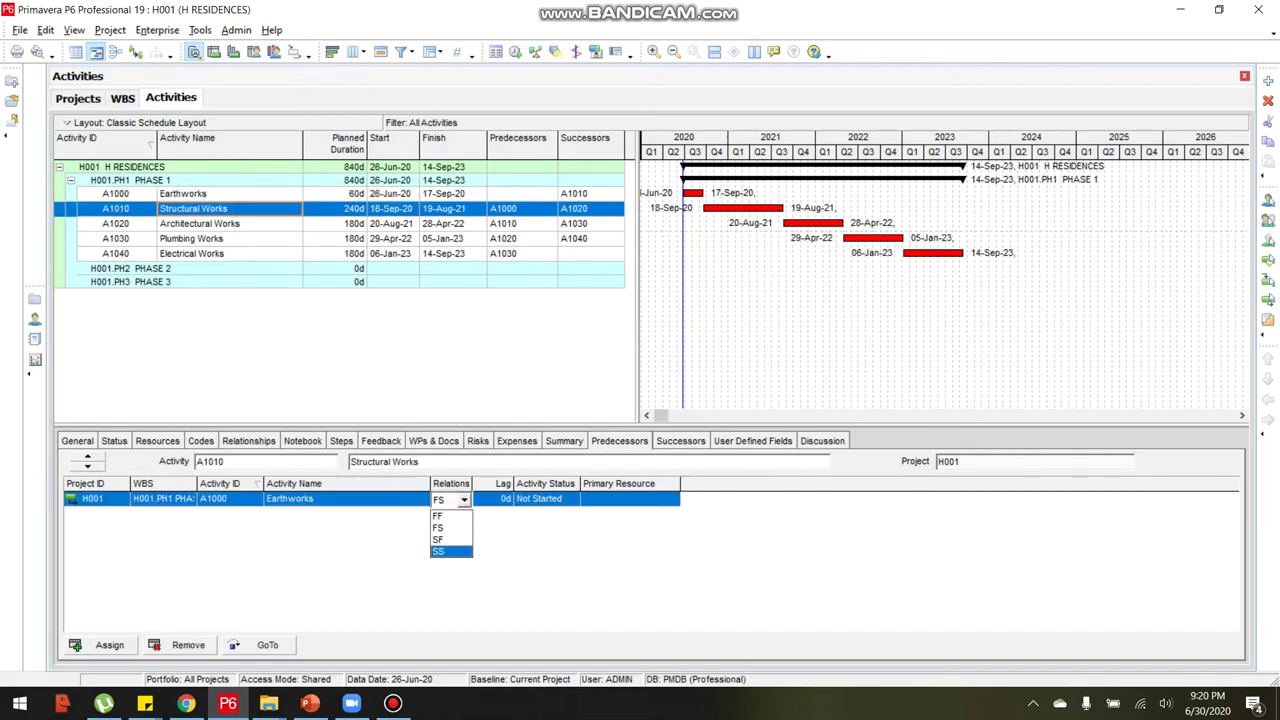
pyautogui.press('Up')
pyautogui.press('Up')
pyautogui.press('Return')
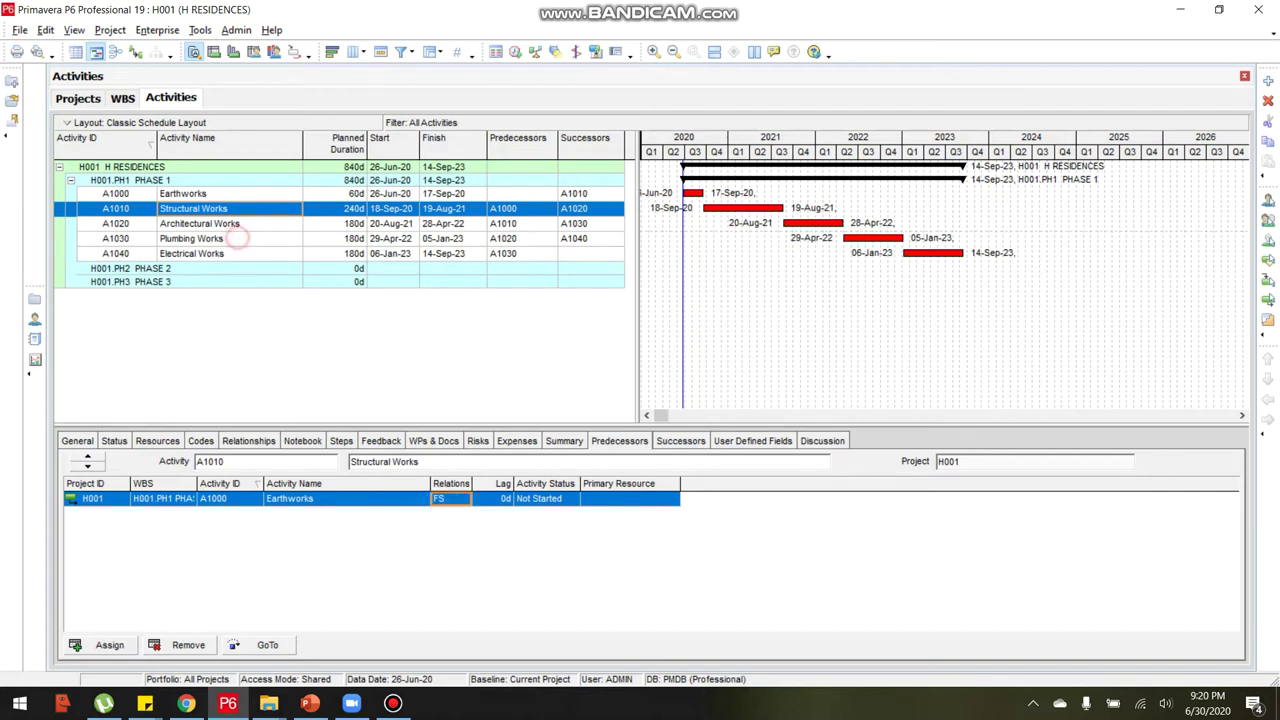
# Check the predecessor links of Plumbing Works, Electrical Works and Structural Works, including the Structural Works lag and duration.
pyautogui.click(235, 253)
pyautogui.click(236, 238)
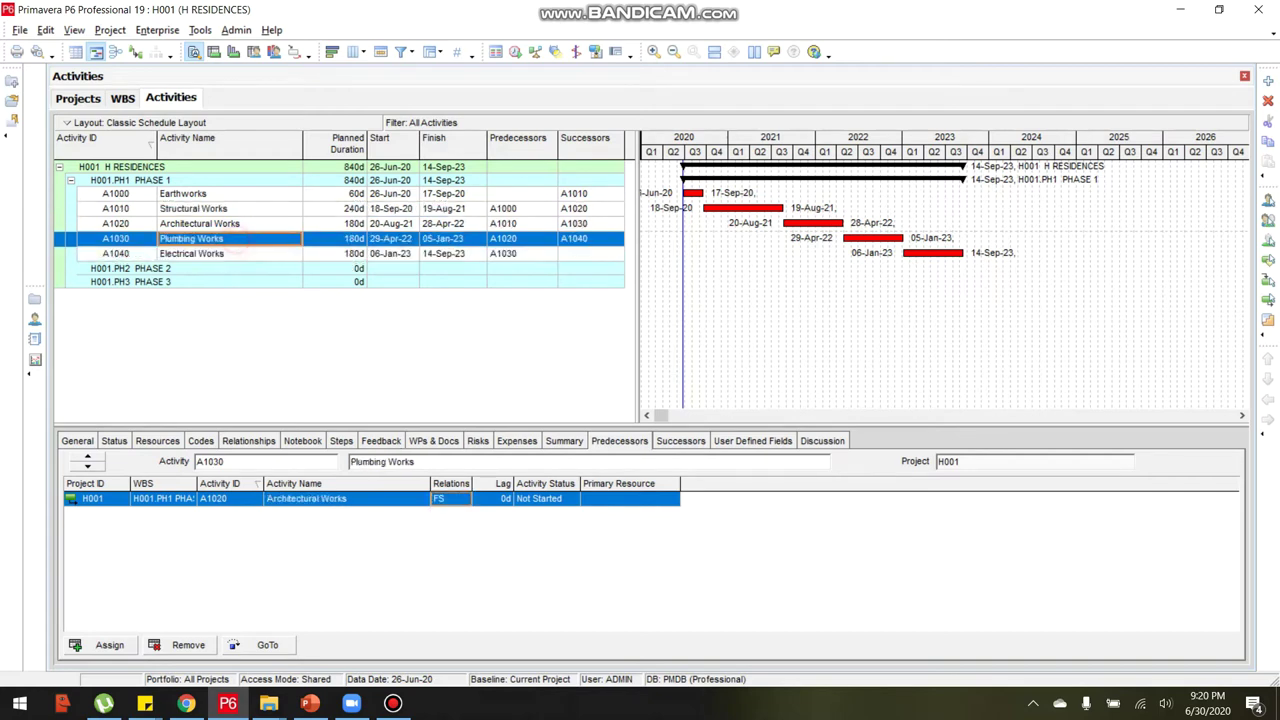
pyautogui.click(235, 253)
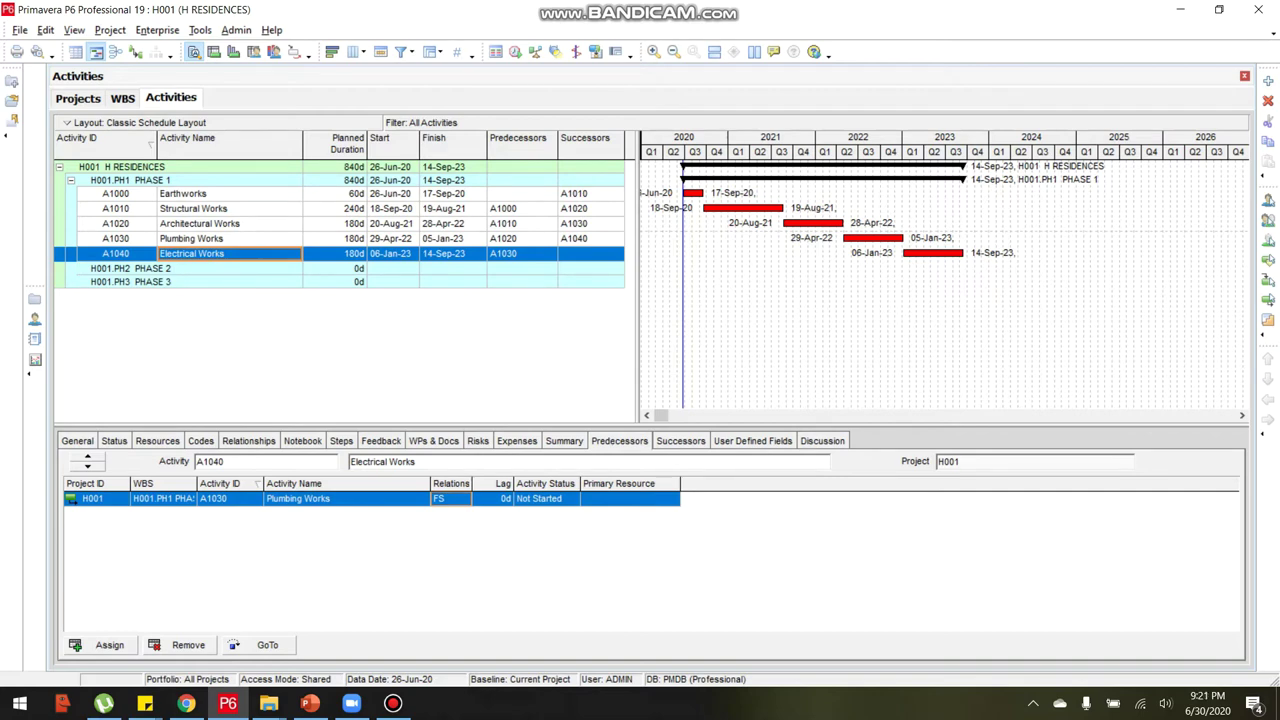
pyautogui.click(229, 208)
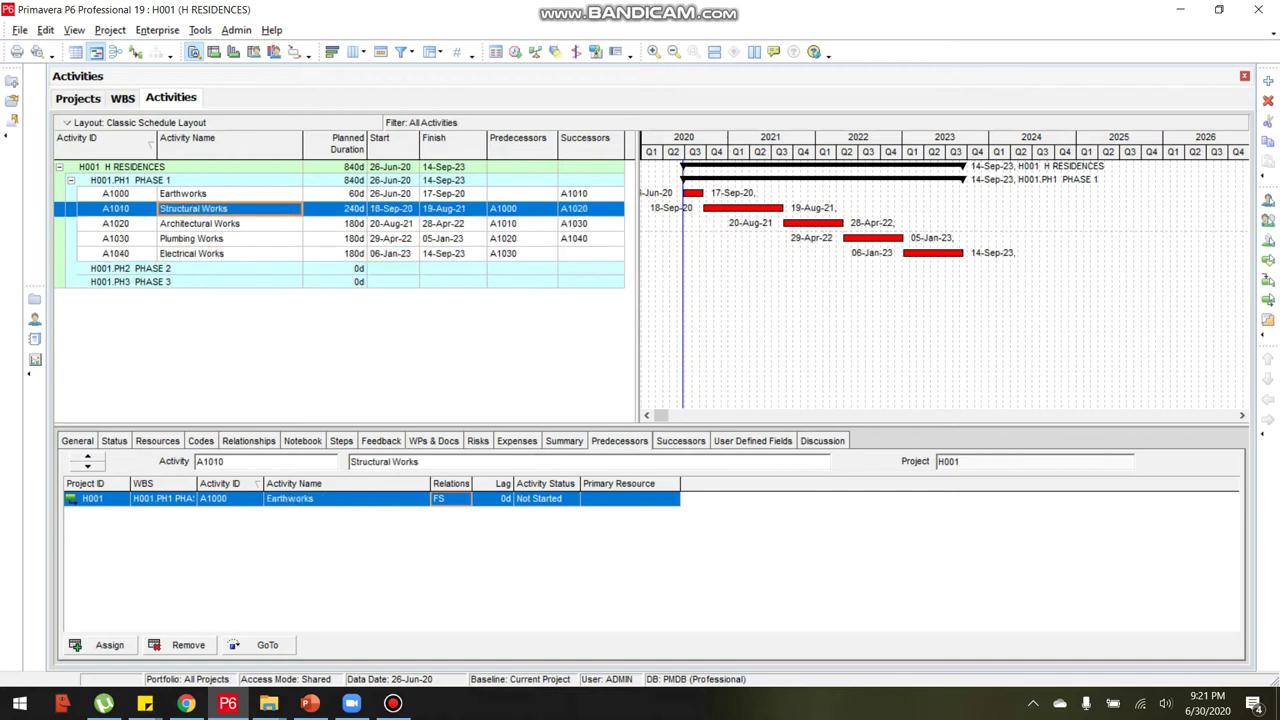
pyautogui.click(500, 498)
pyautogui.click(340, 223)
pyautogui.click(343, 209)
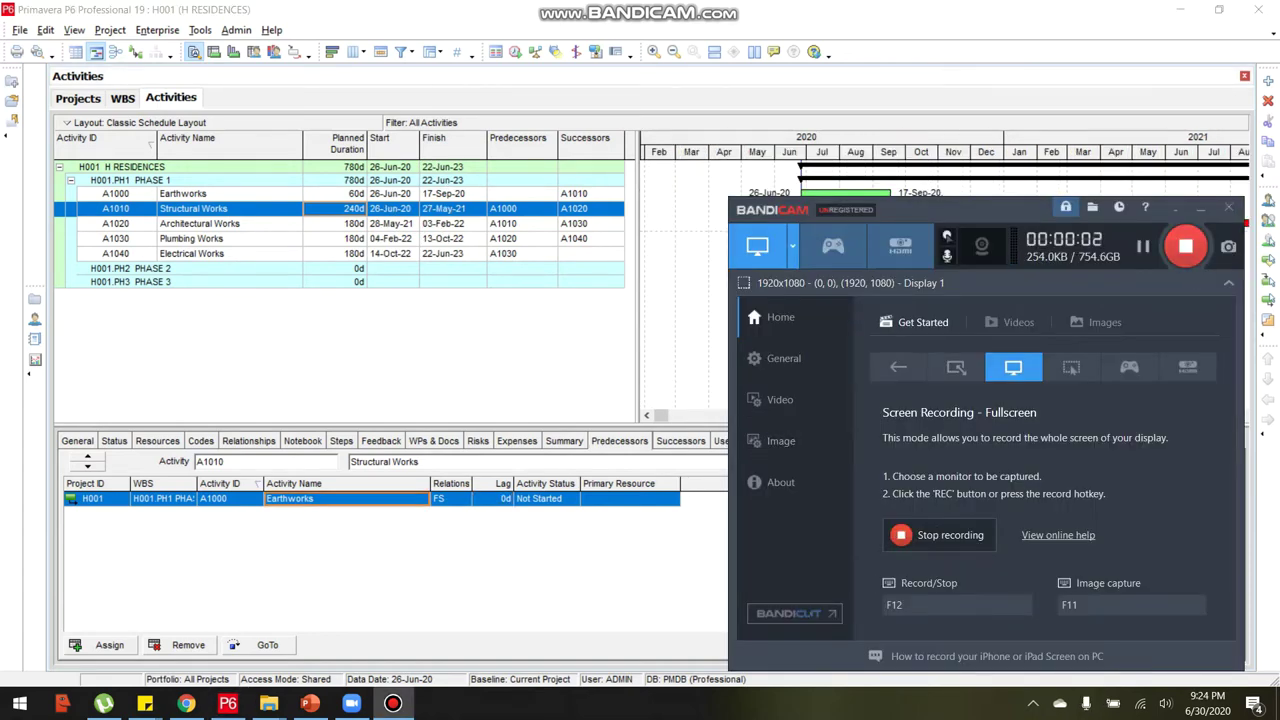
# Change the Structural Works link from its predecessor Earthworks to SS with a lag of 30 days.
pyautogui.click(440, 498)
pyautogui.click(451, 498)
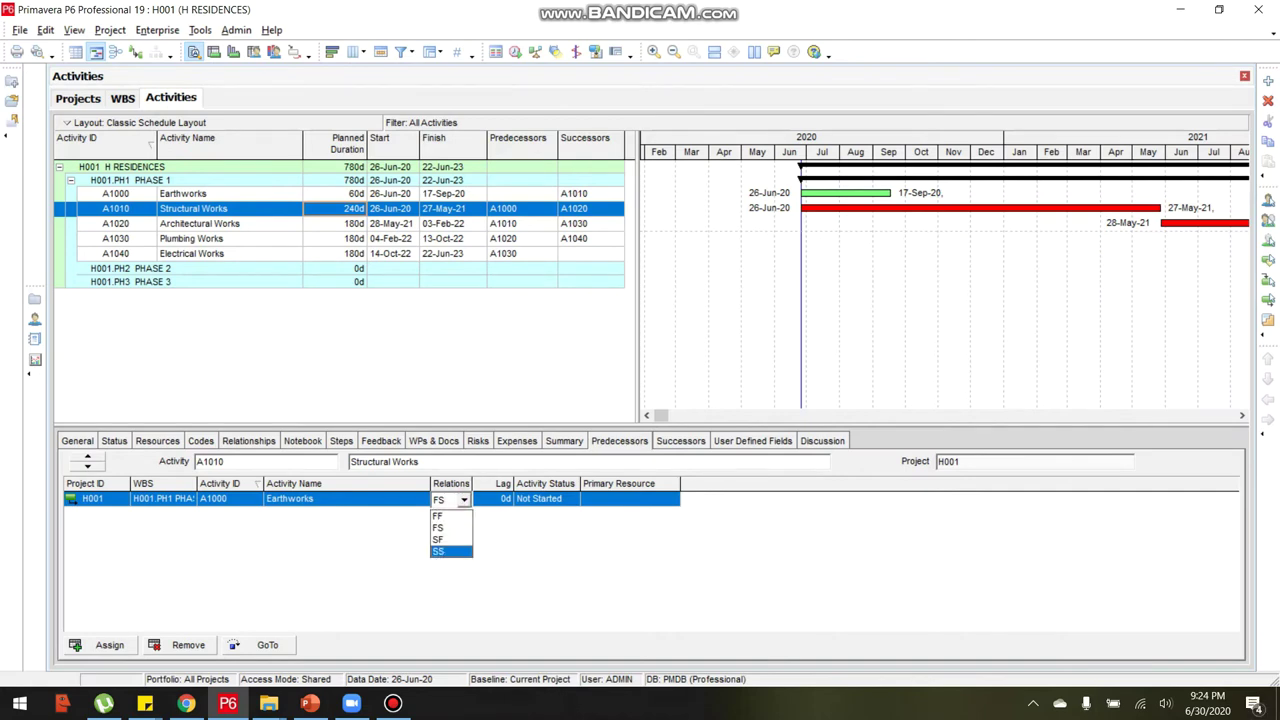
pyautogui.press('Return')
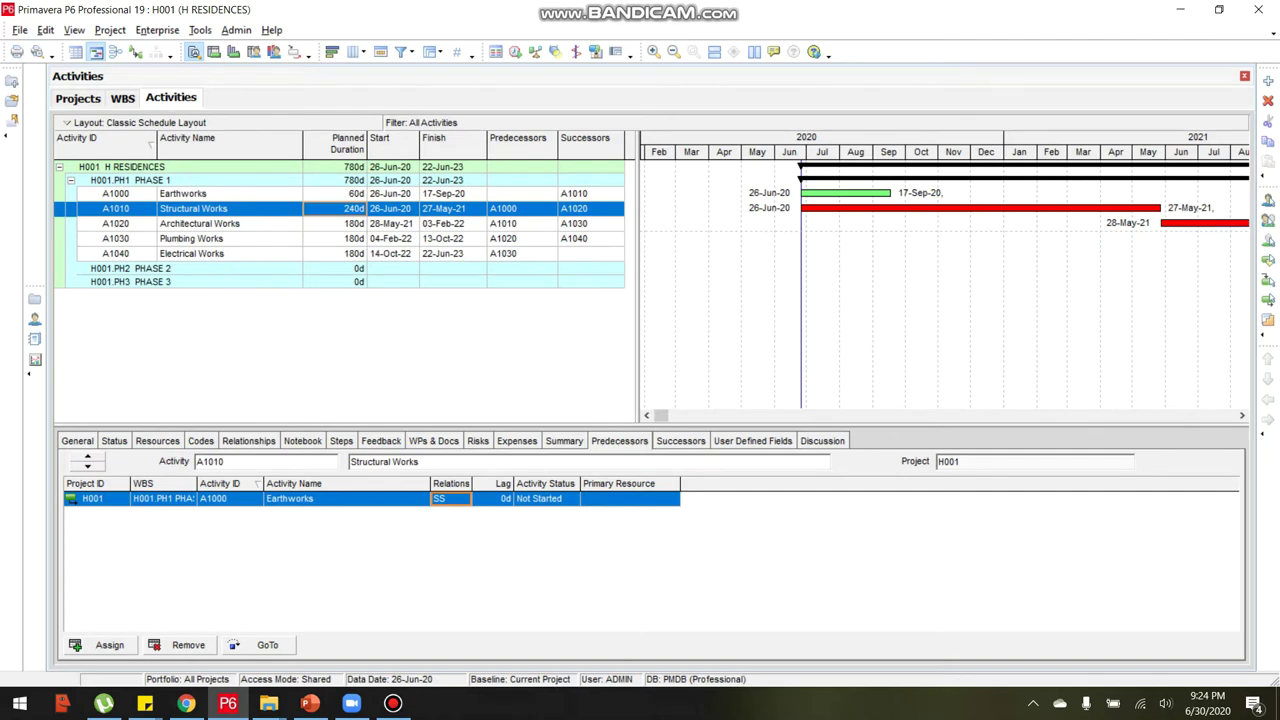
pyautogui.press('Tab')
pyautogui.write('30')
pyautogui.press('Return')
pyautogui.click(391, 502)
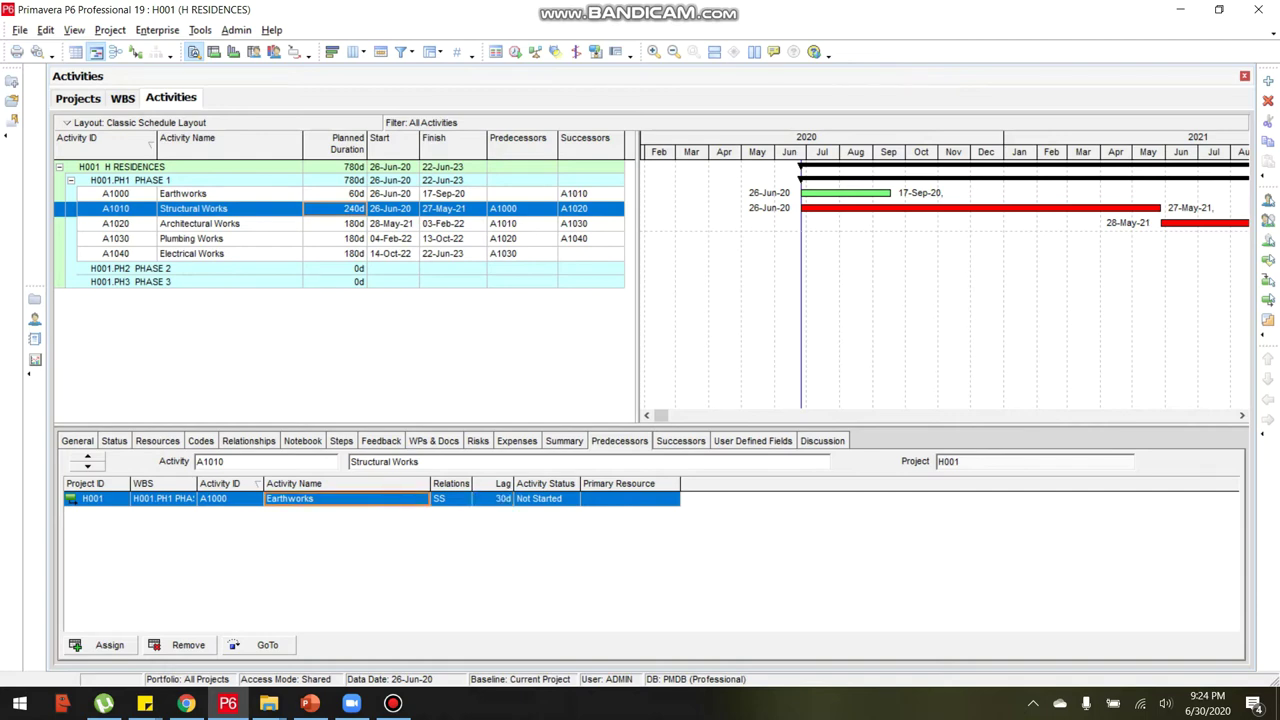
pyautogui.click(200, 30)
pyautogui.click(232, 49)
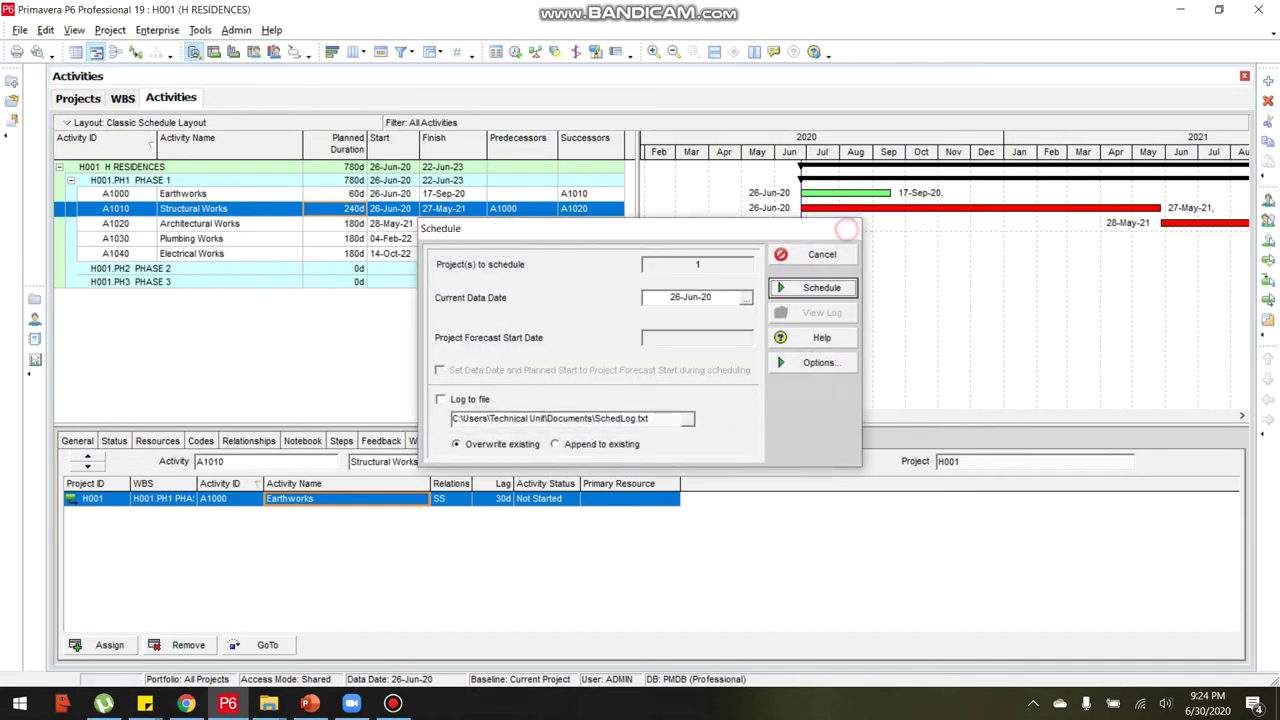
pyautogui.click(848, 228)
# Schedule the project with the current data date 26-Jun-20 to apply the Structural Works relationship and lag.
pyautogui.click(200, 30)
pyautogui.click(225, 49)
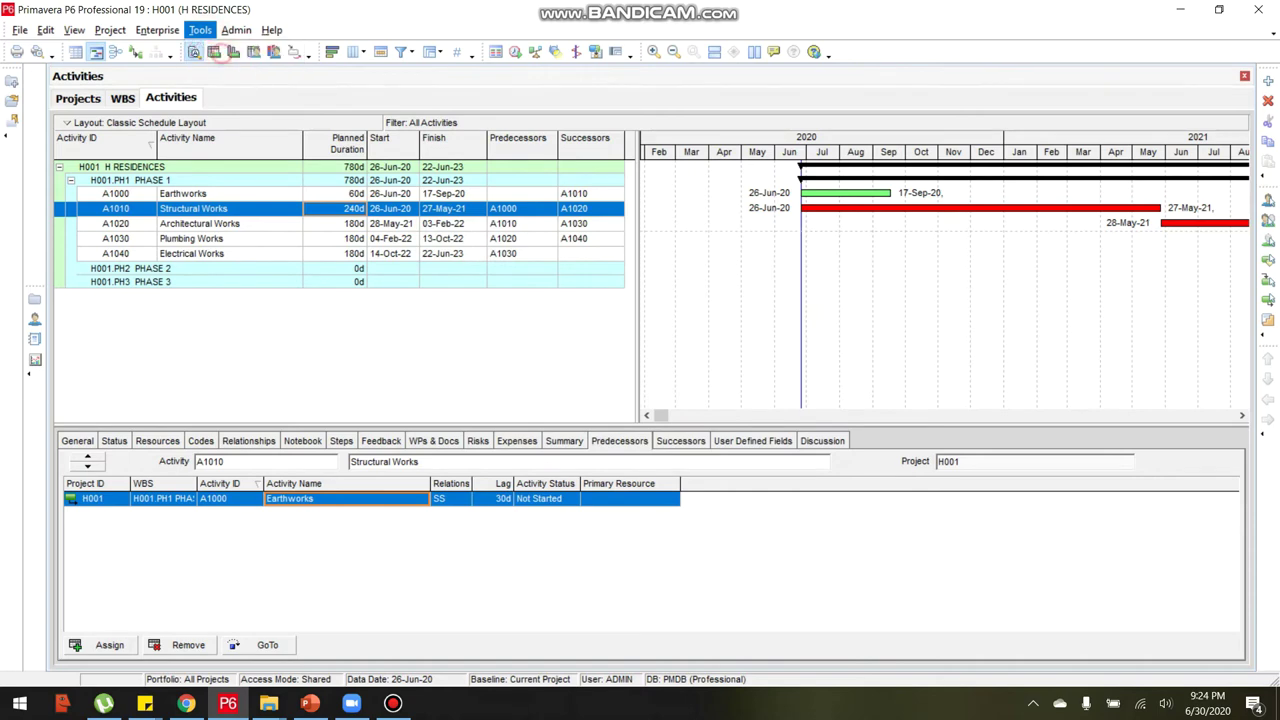
pyautogui.click(810, 288)
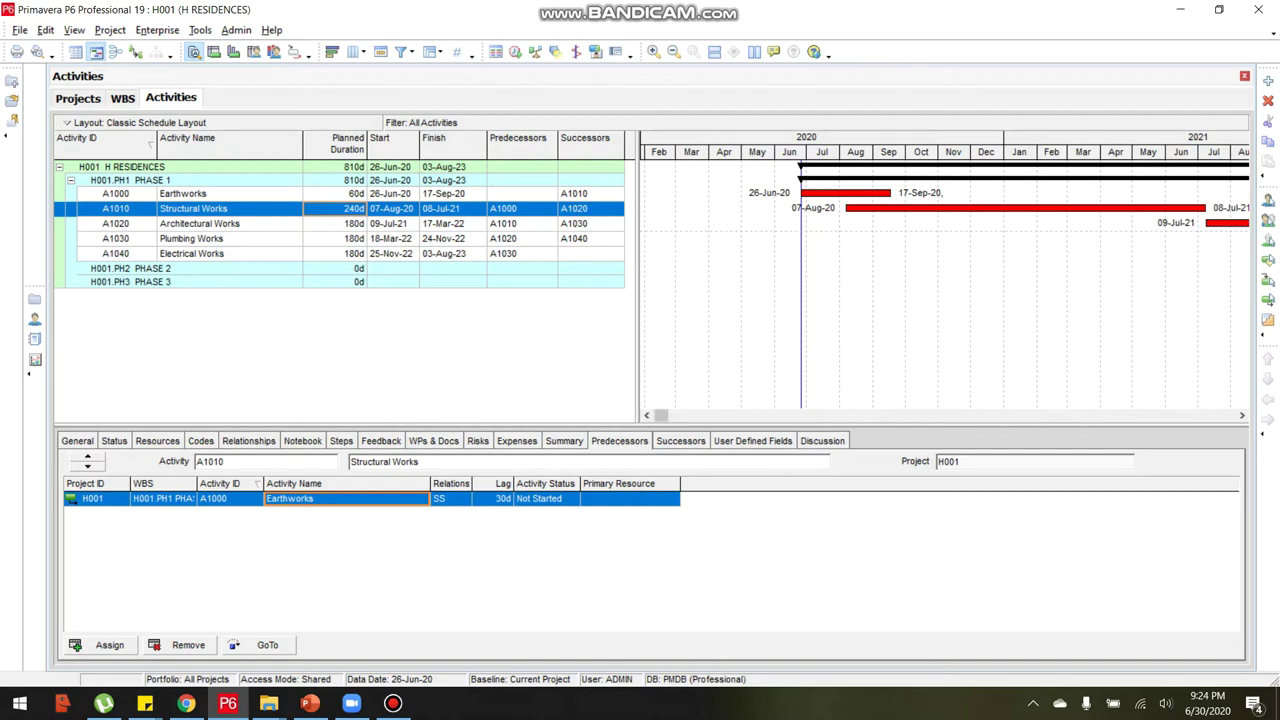
pyautogui.moveTo(1241, 414); pyautogui.dragTo(1241, 414)
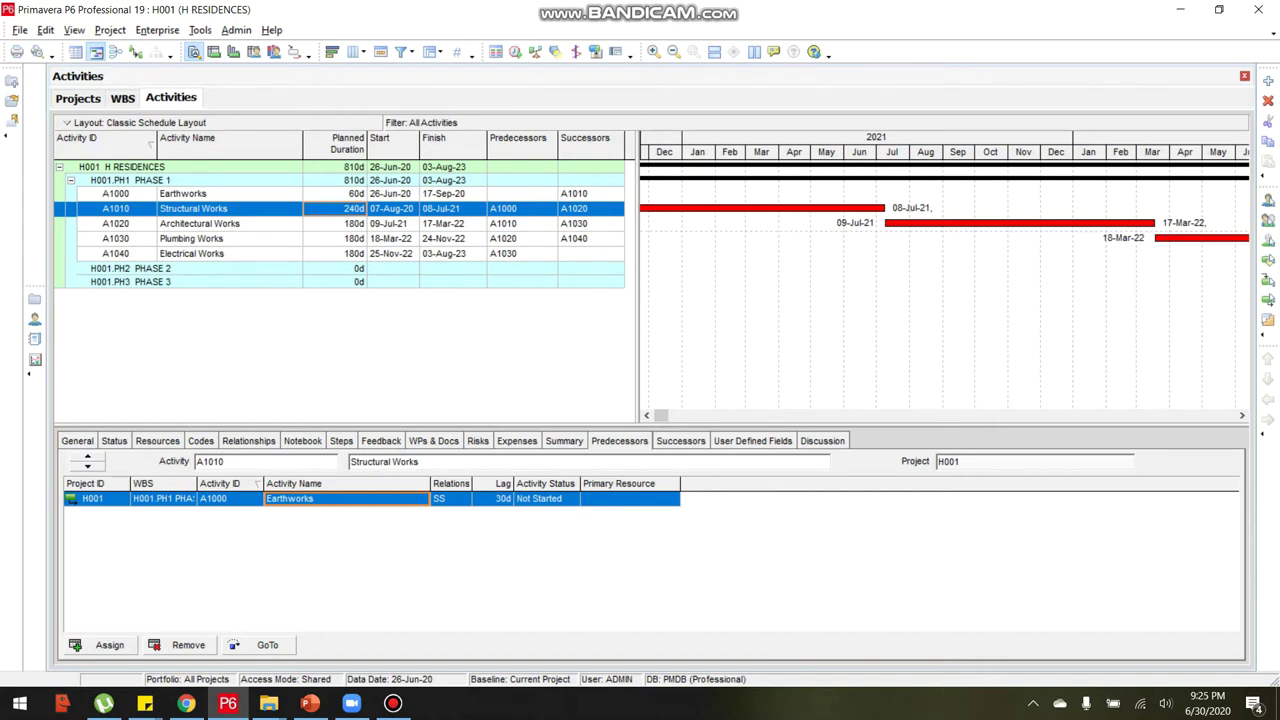
# Set a lag of -30 days on the FS link from Structural Works to Architectural Works.
pyautogui.click(246, 226)
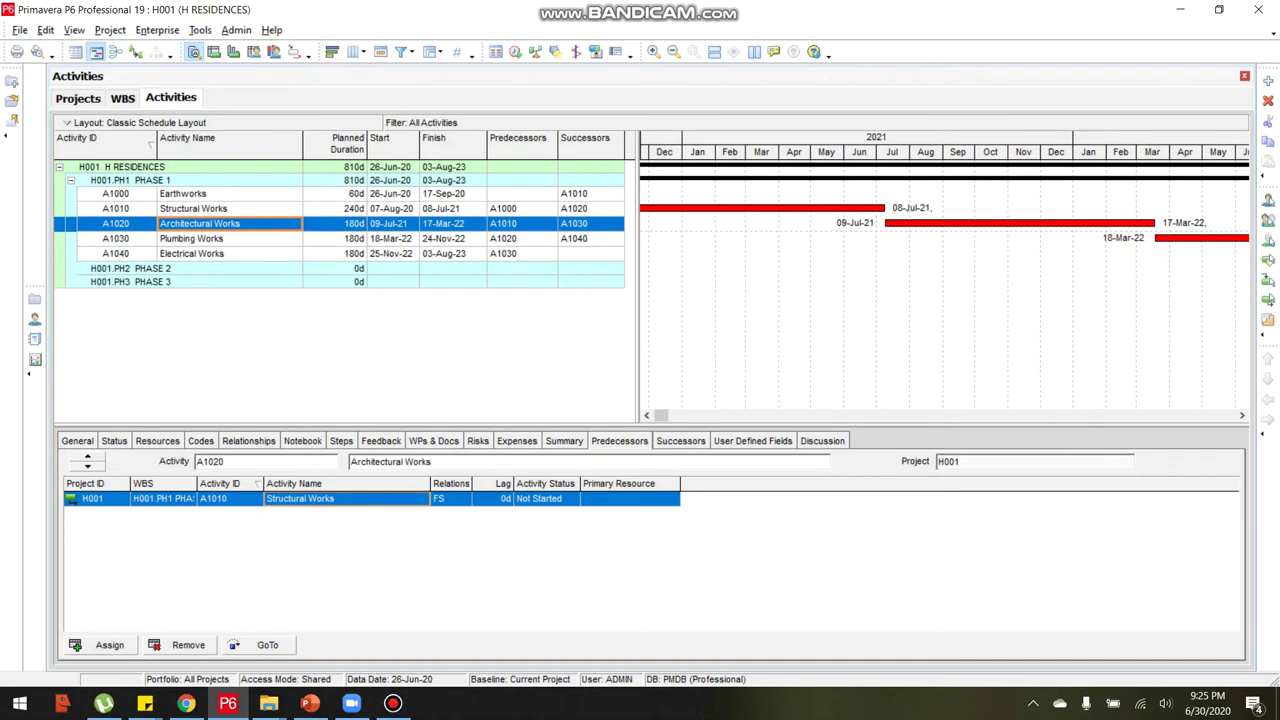
pyautogui.click(247, 209)
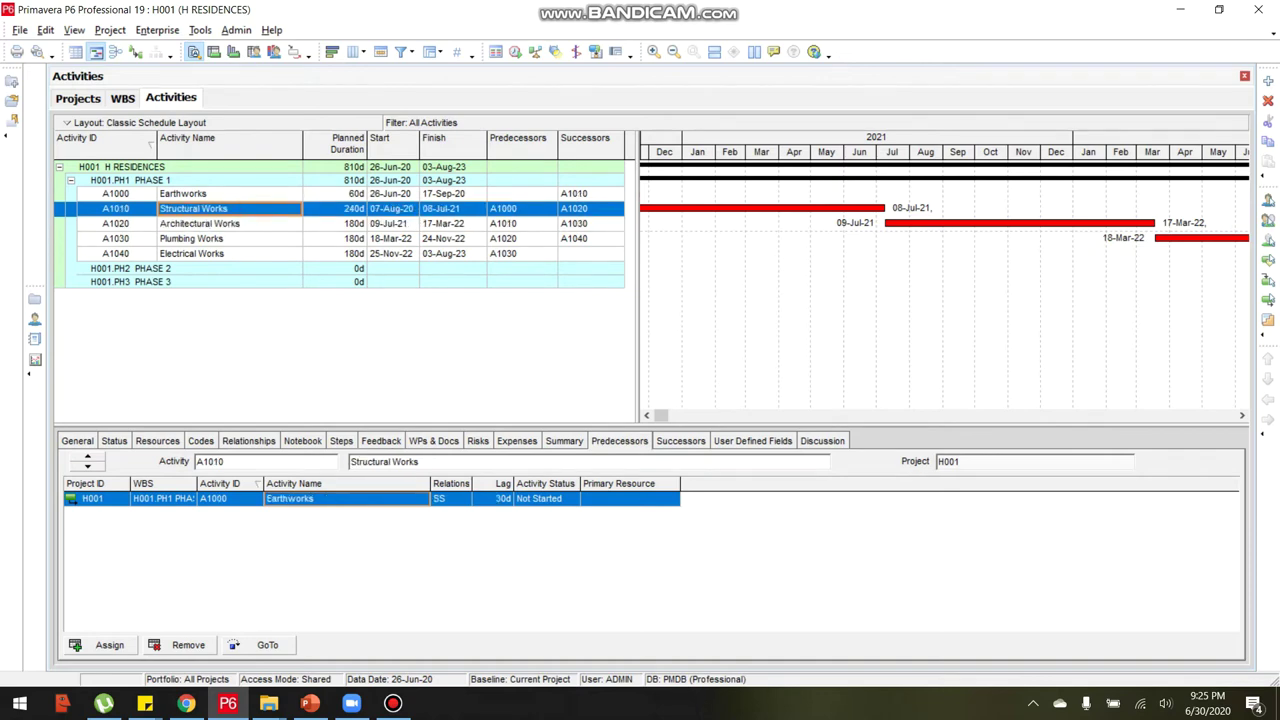
pyautogui.click(265, 224)
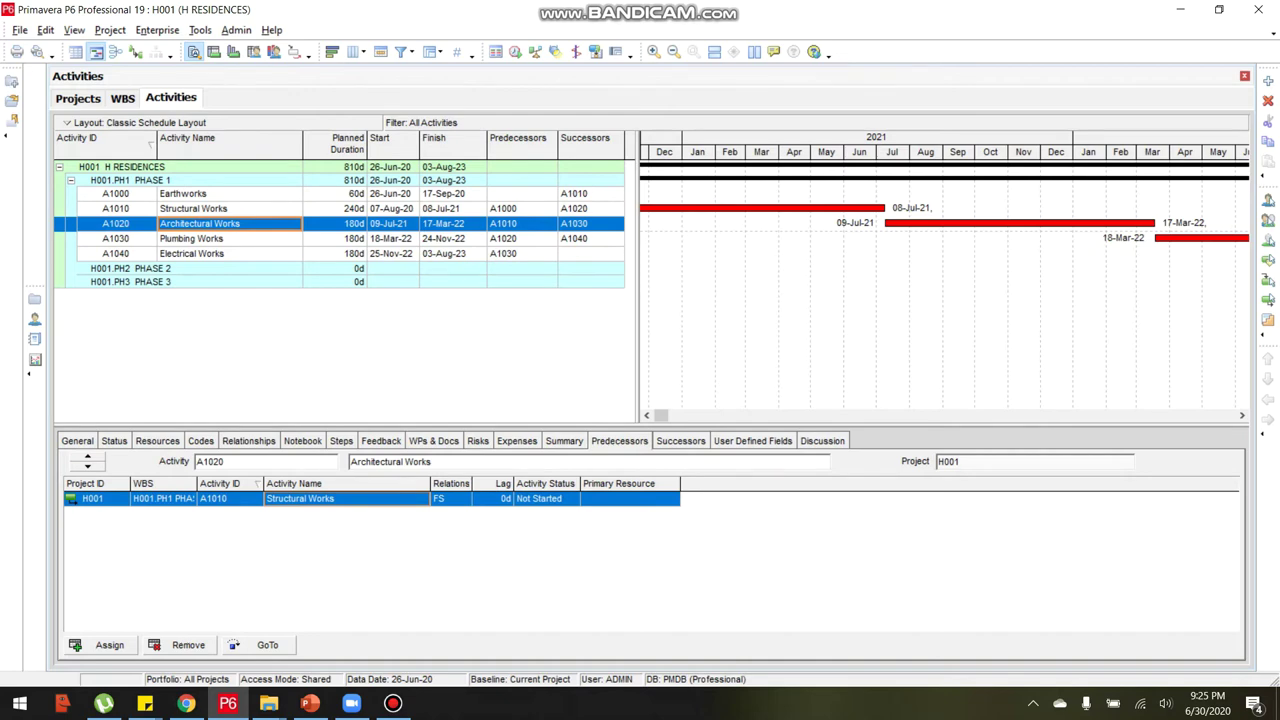
pyautogui.click(678, 440)
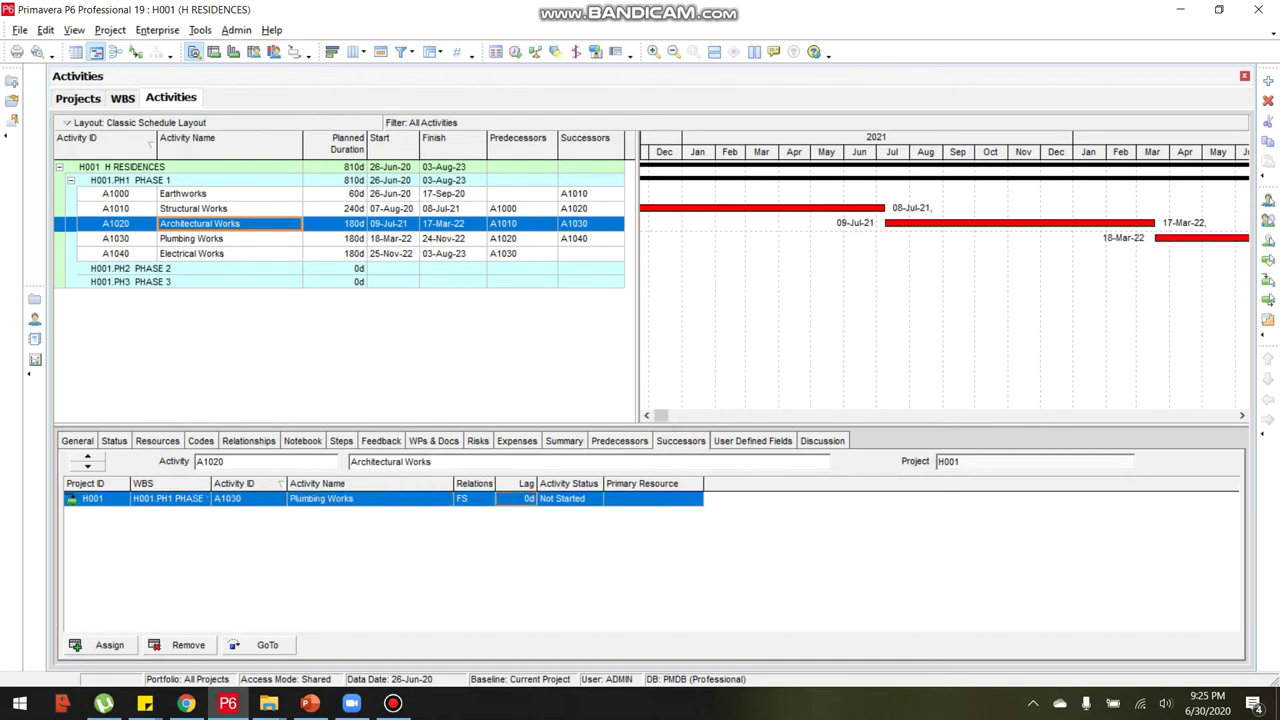
pyautogui.click(619, 440)
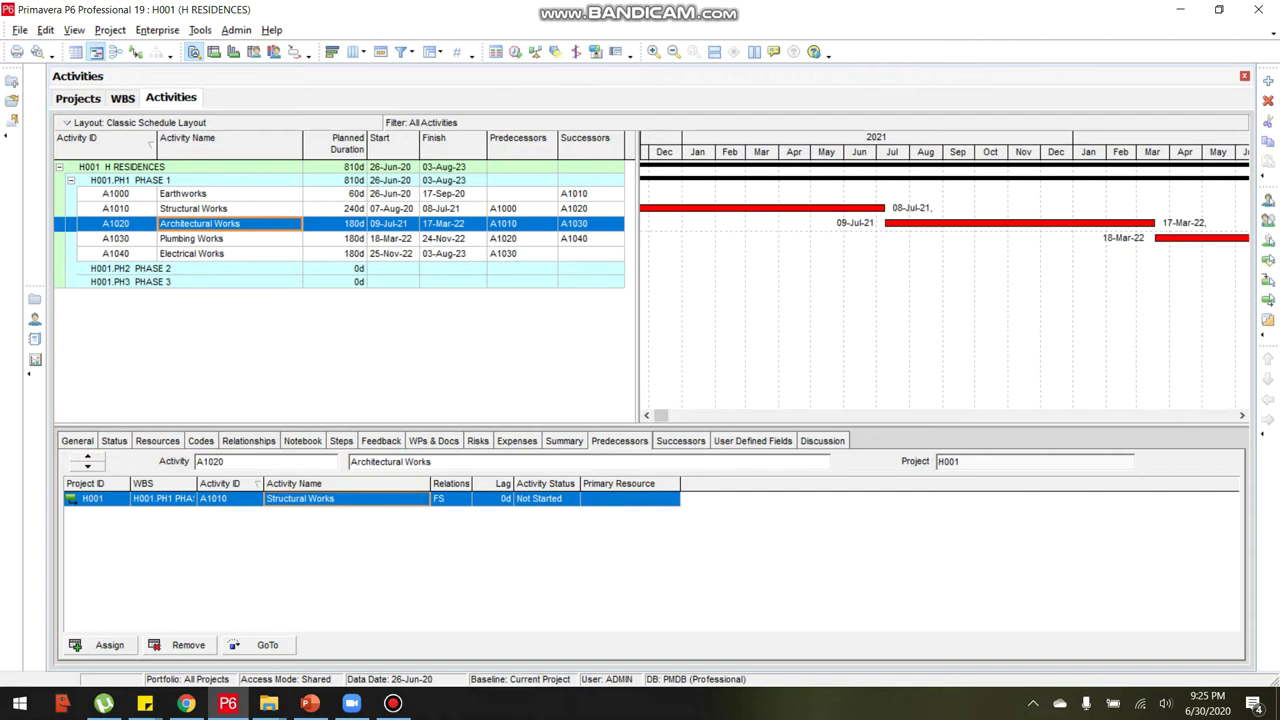
pyautogui.doubleClick(494, 498)
pyautogui.write('-3')
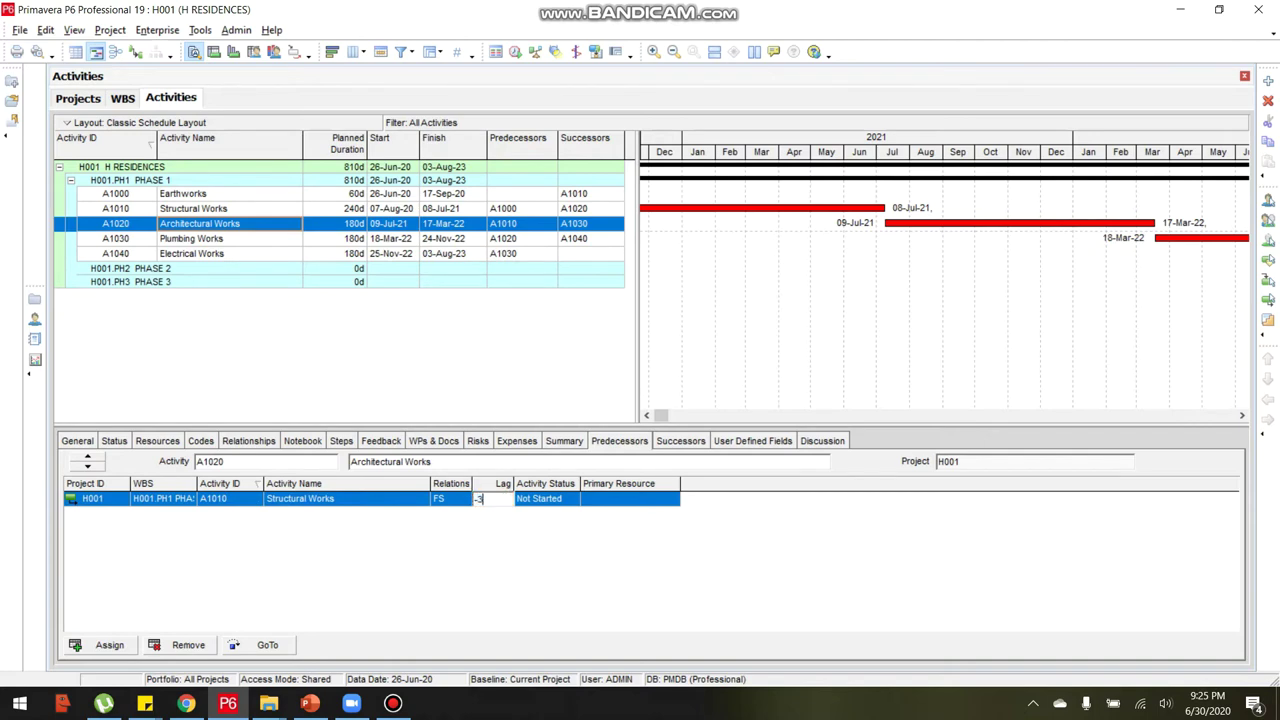
pyautogui.write('0')
pyautogui.click(380, 495)
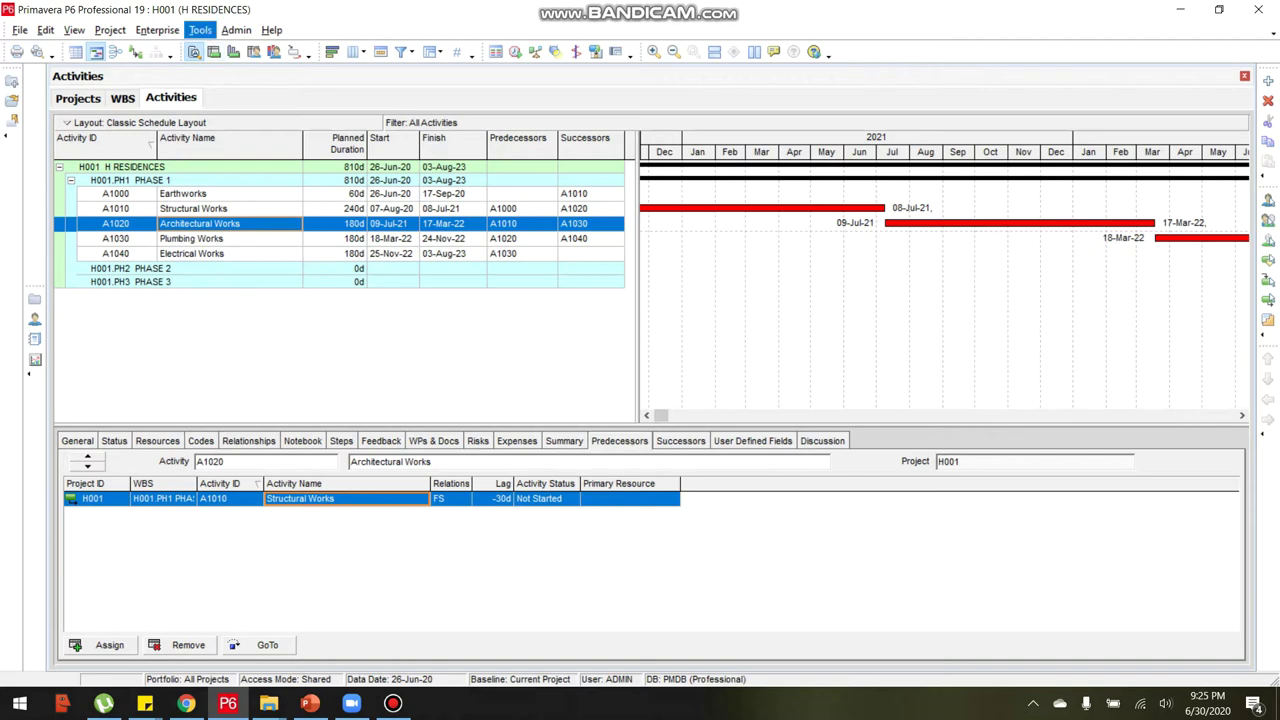
# Reschedule the project from the 26-Jun-20 data date to apply the negative lag on Architectural Works.
pyautogui.click(195, 52)
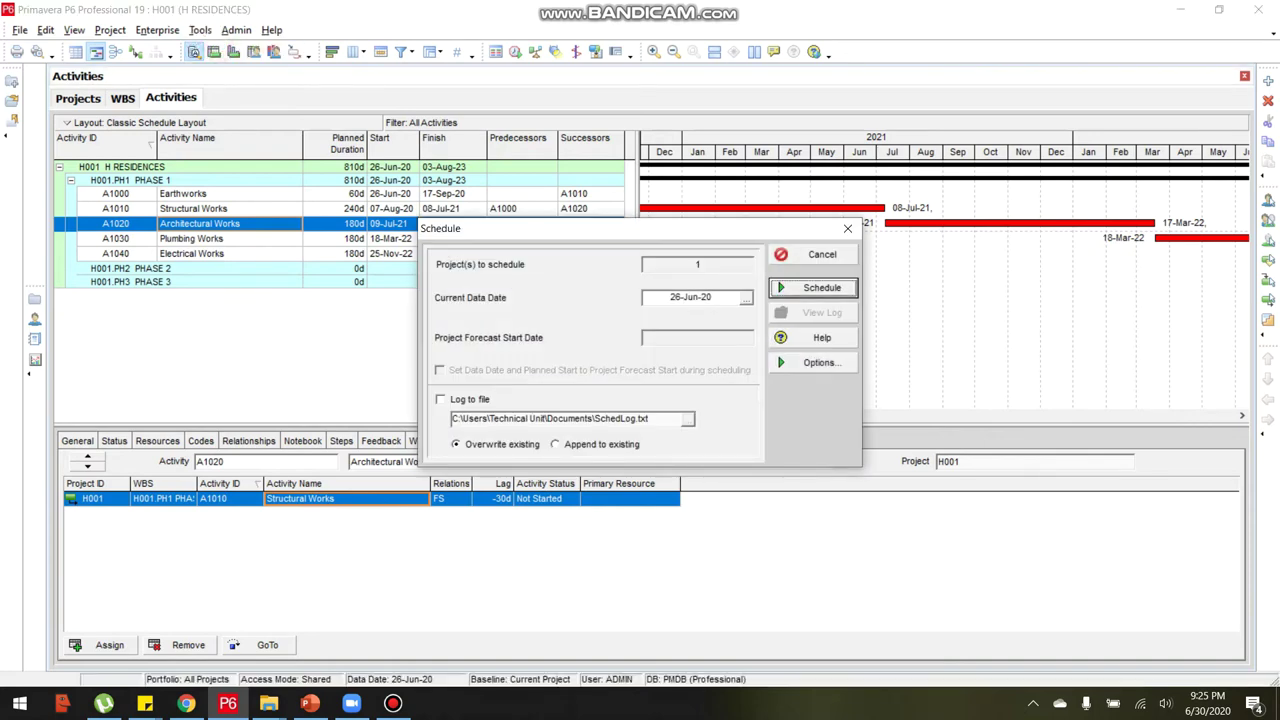
pyautogui.click(818, 288)
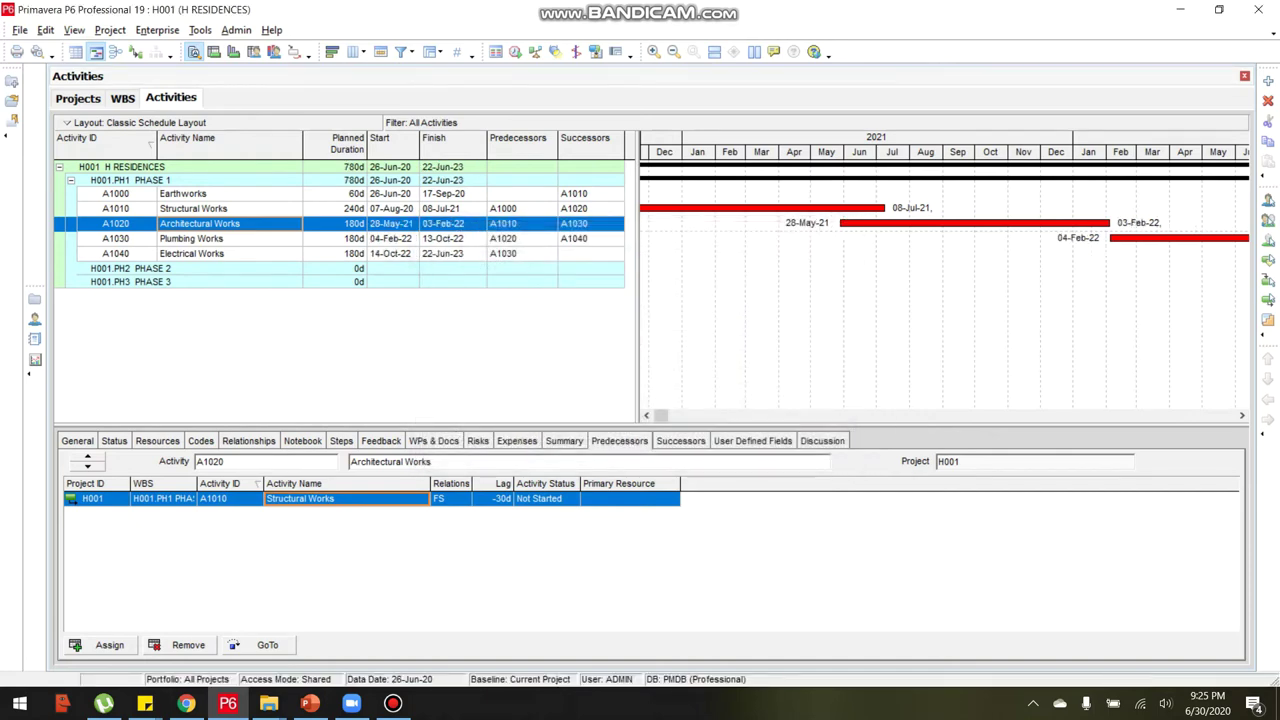
pyautogui.click(647, 415)
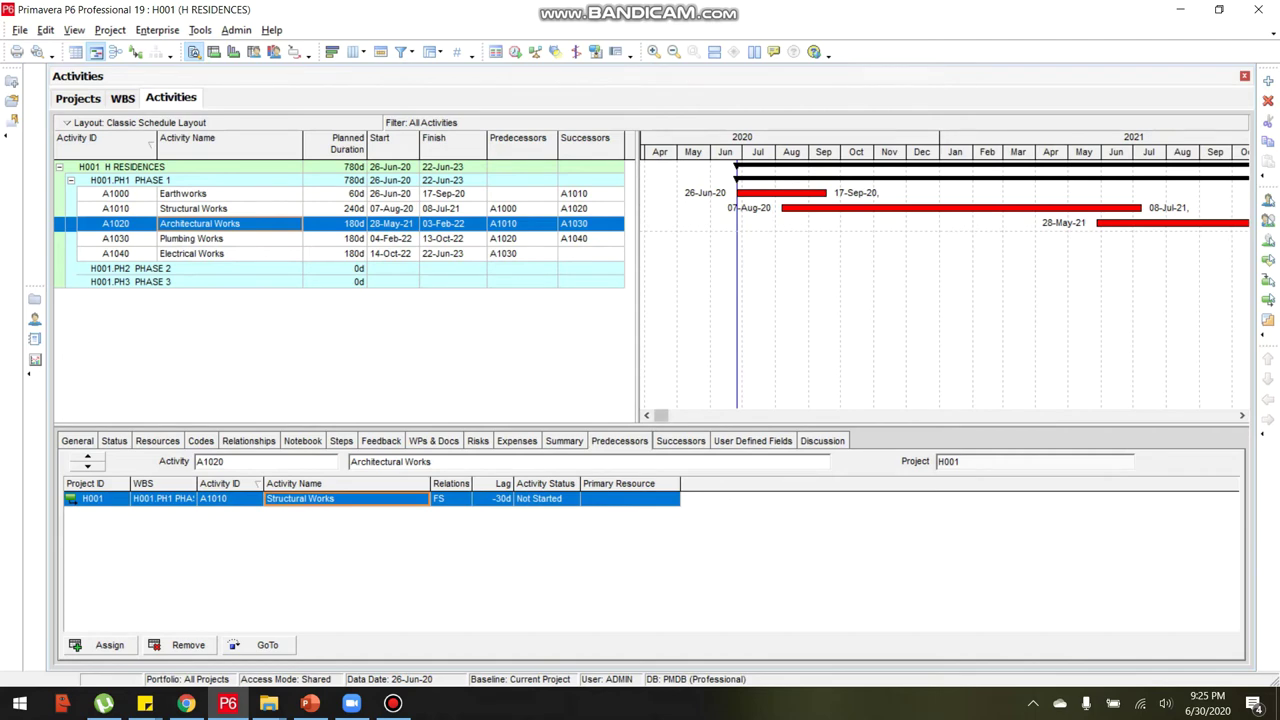
pyautogui.click(393, 703)
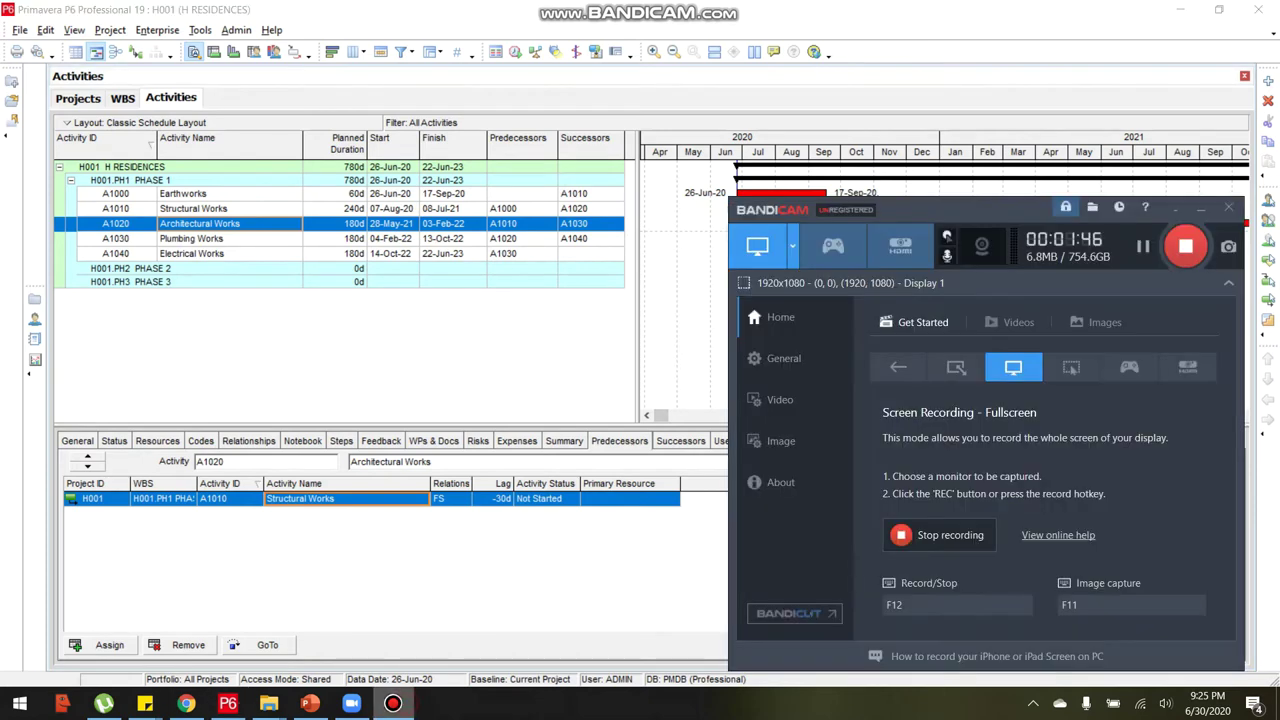
pyautogui.click(1198, 207)
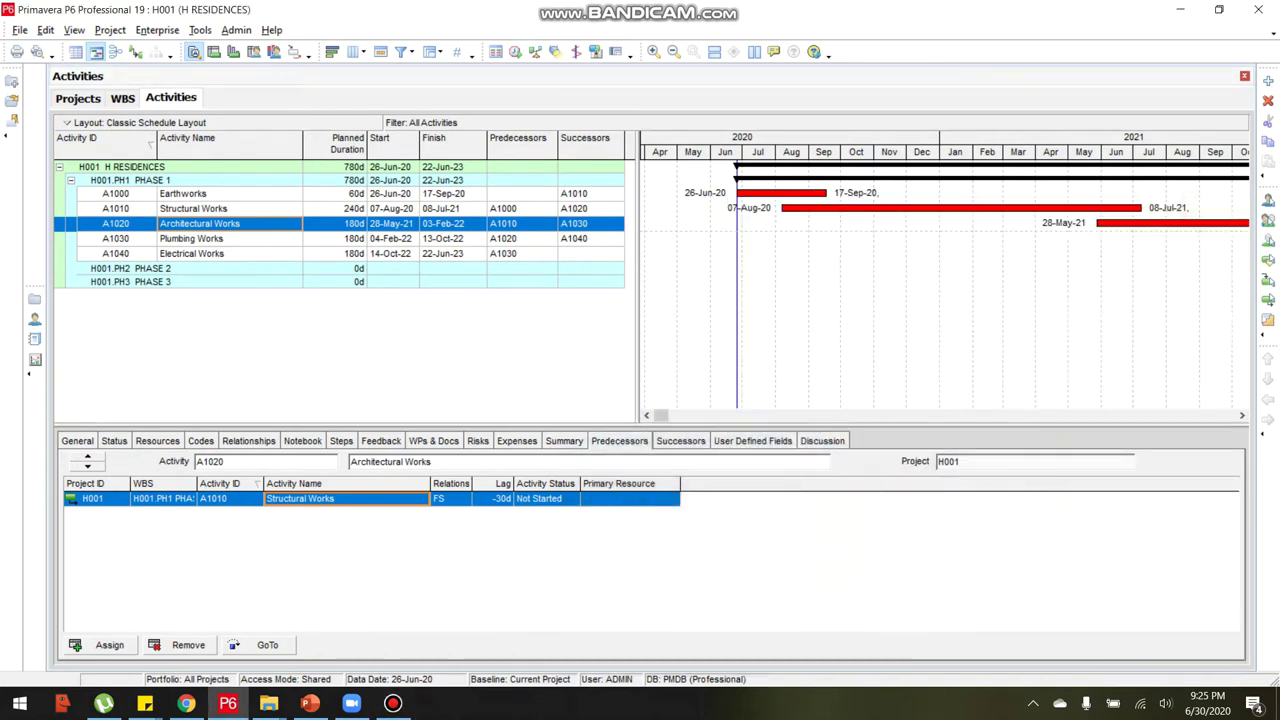
# Set a lag of -210 days on the FS link from Structural Works to Architectural Works.
pyautogui.click(202, 209)
pyautogui.click(206, 223)
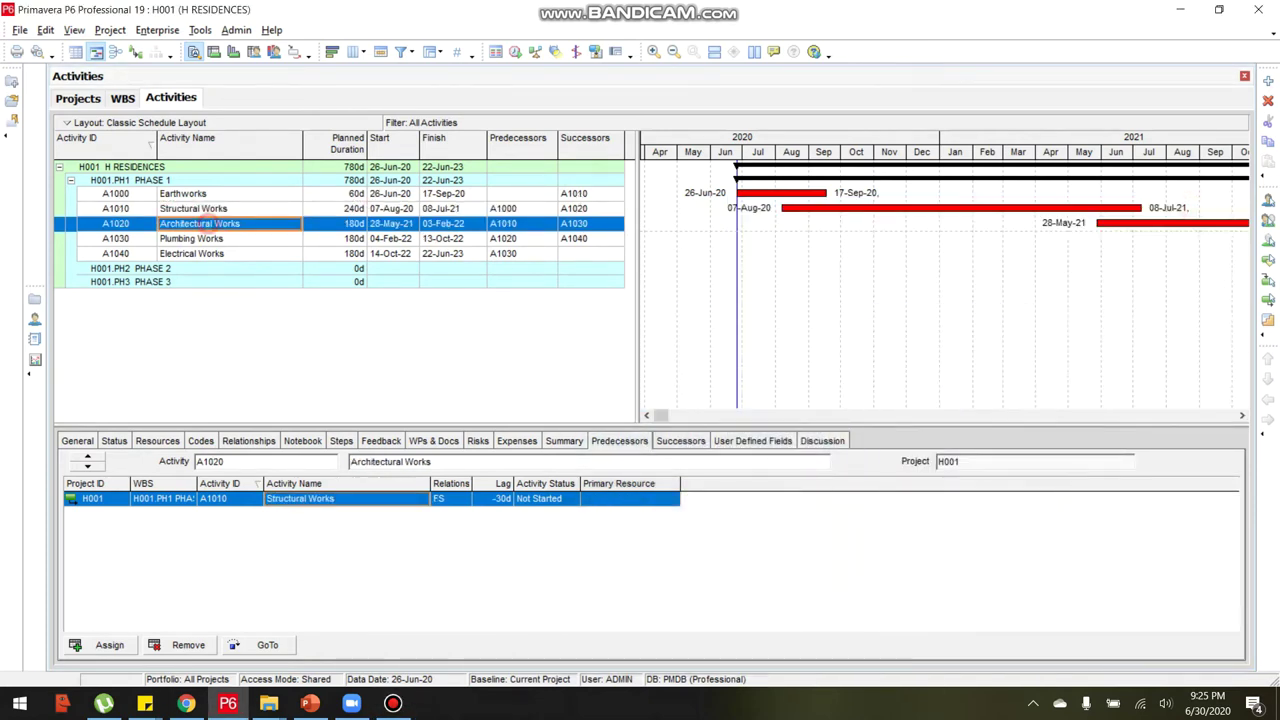
pyautogui.click(220, 208)
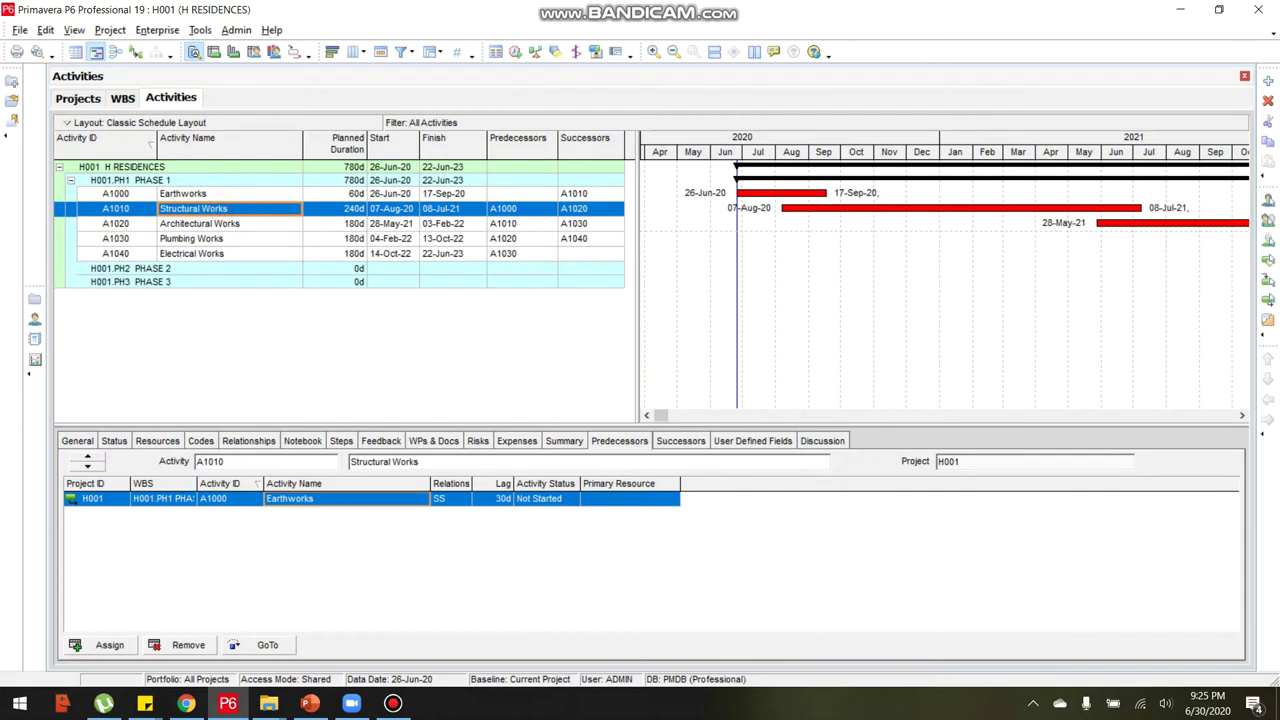
pyautogui.click(250, 224)
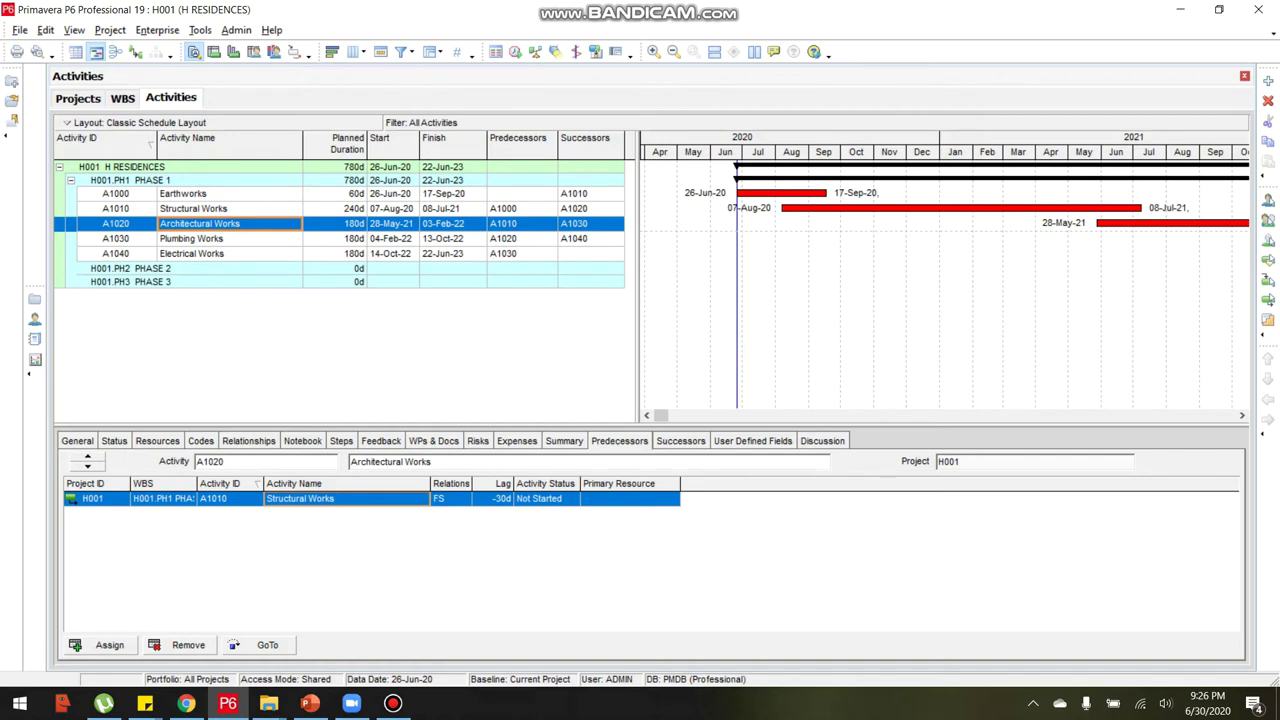
pyautogui.click(440, 499)
pyautogui.click(440, 499)
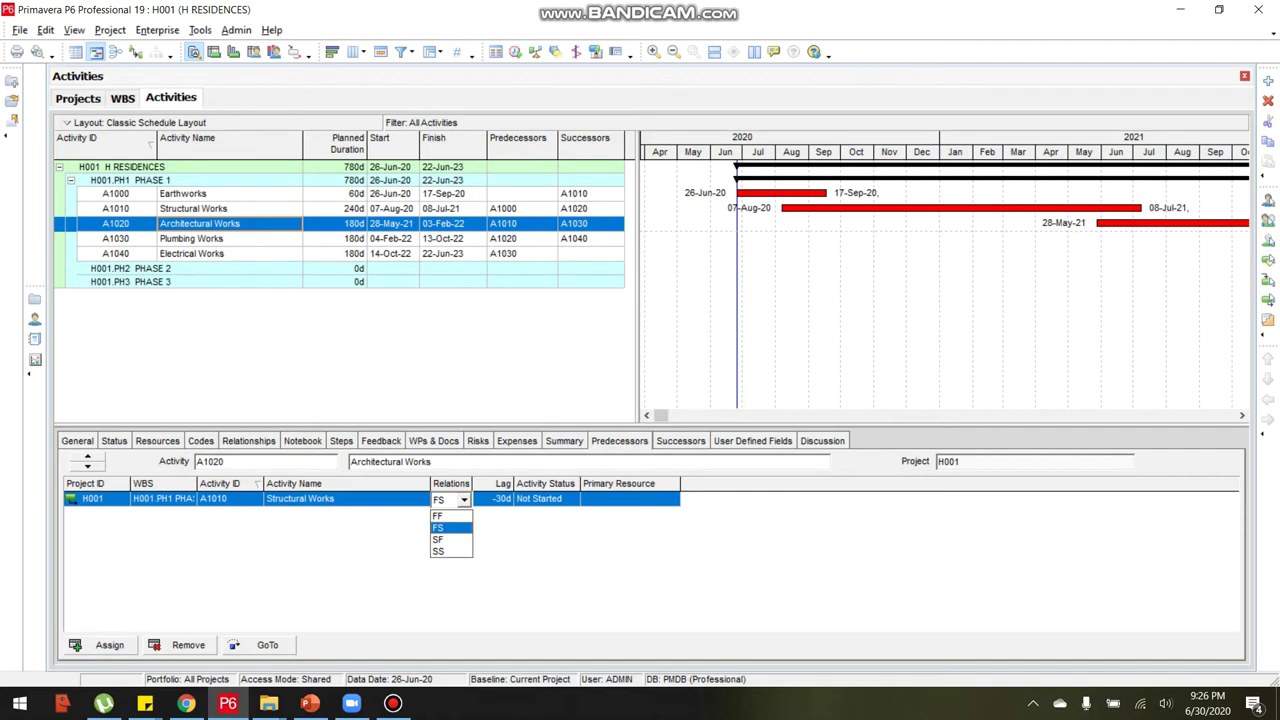
pyautogui.click(493, 504)
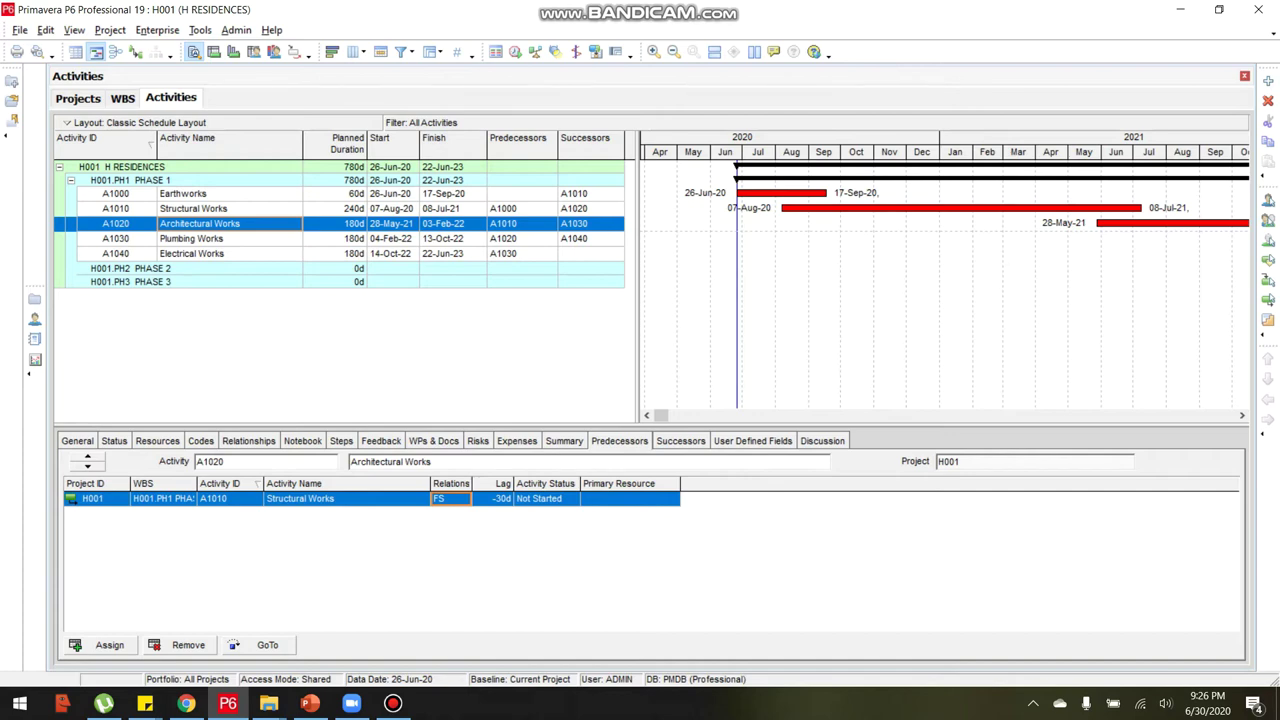
pyautogui.press('Tab')
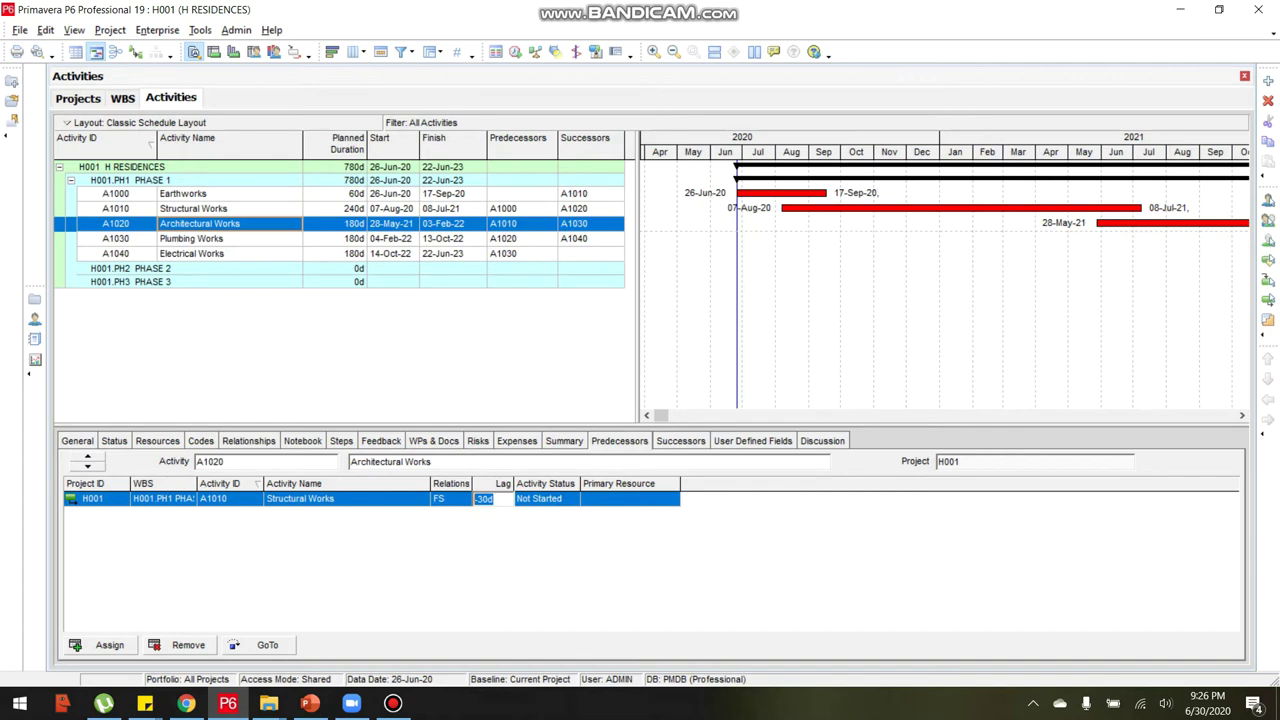
pyautogui.write('-210')
pyautogui.press('Return')
# Reschedule the project to apply the -210 day lag on Architectural Works.
pyautogui.click(200, 30)
pyautogui.click(215, 50)
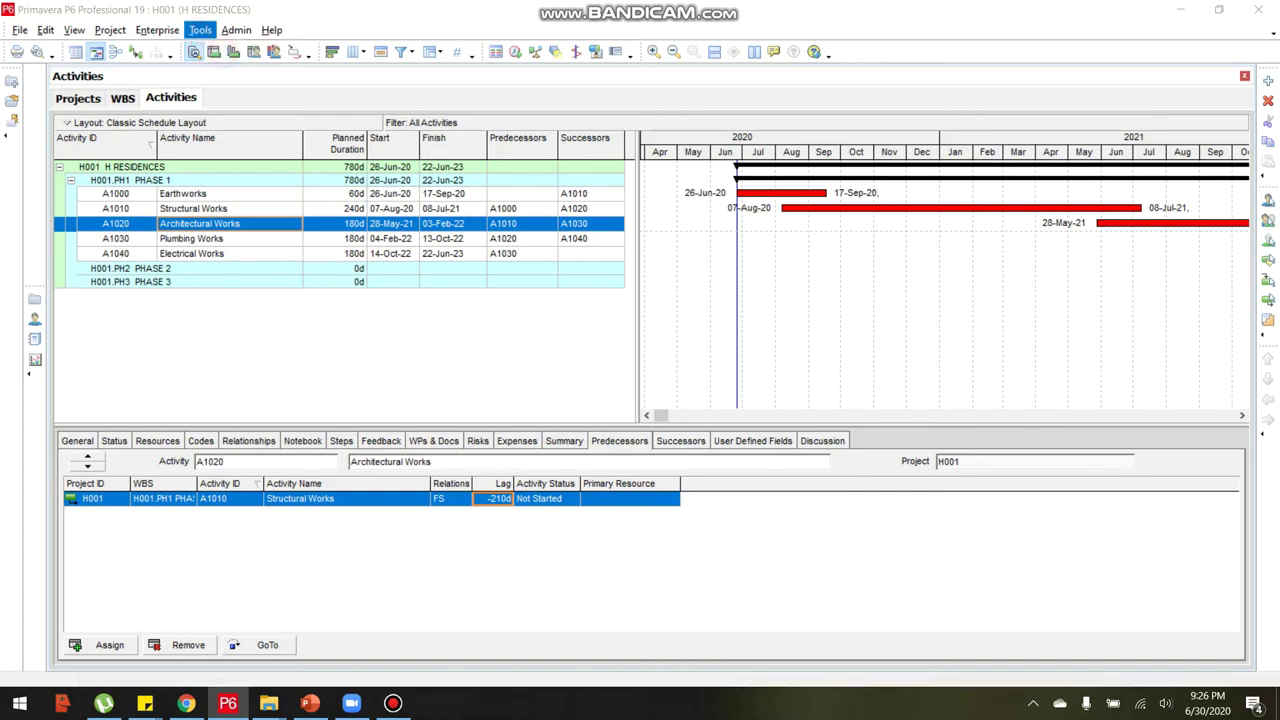
pyautogui.click(820, 287)
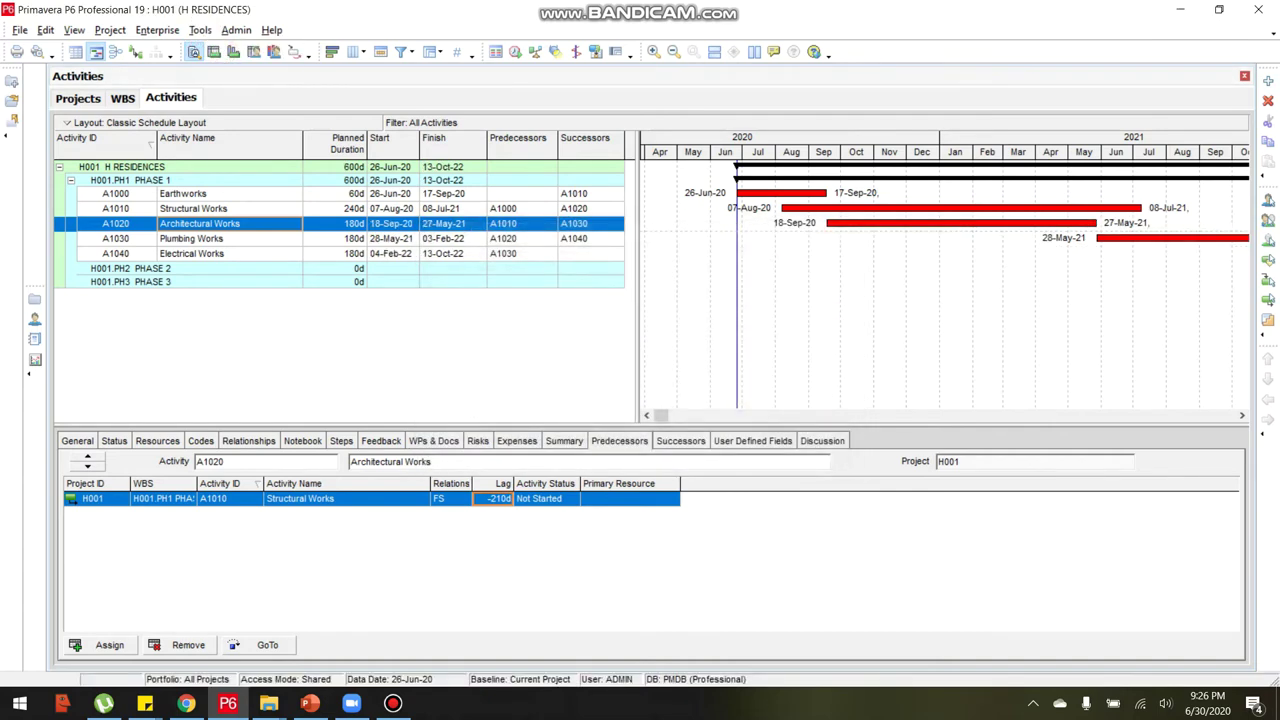
# Change the lag on the Architectural Works predecessor link to -150 days.
pyautogui.click(477, 498)
pyautogui.moveTo(506, 498); pyautogui.dragTo(475, 498)
pyautogui.write('-150')
pyautogui.click(391, 238)
pyautogui.click(341, 231)
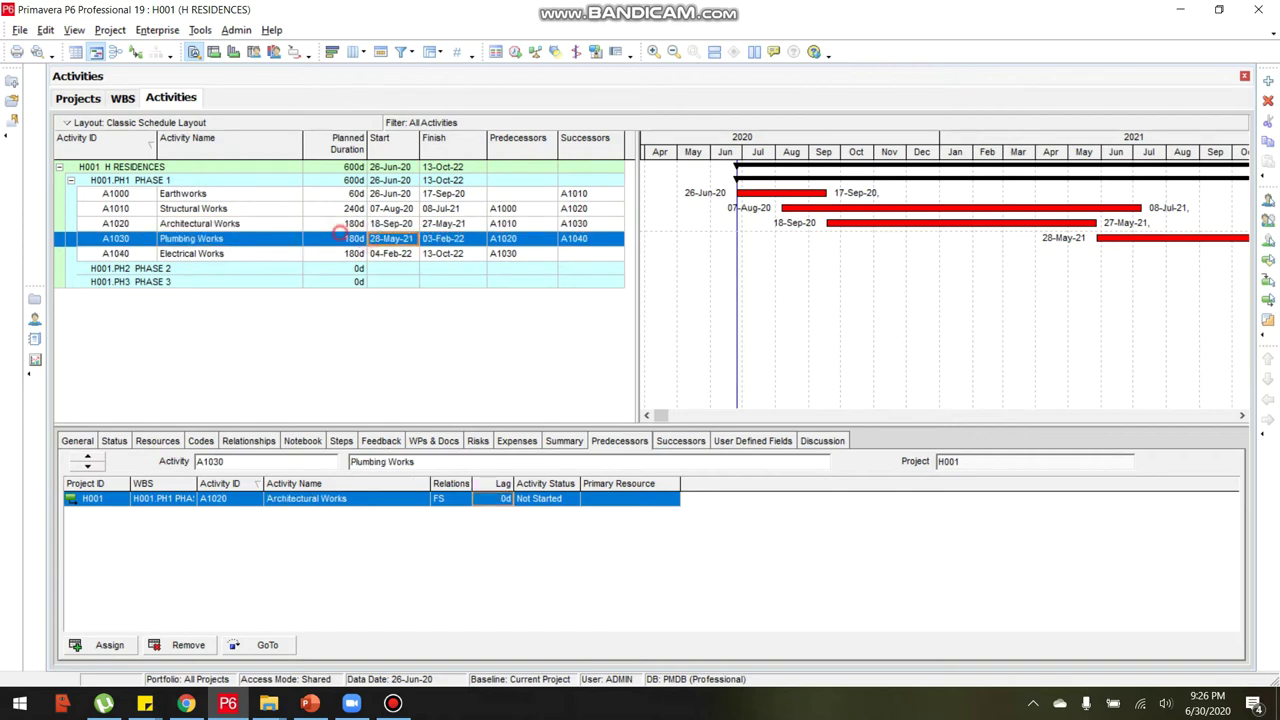
# Set the planned duration of Architectural Works to 240 days.
pyautogui.click(339, 220)
pyautogui.click(340, 223)
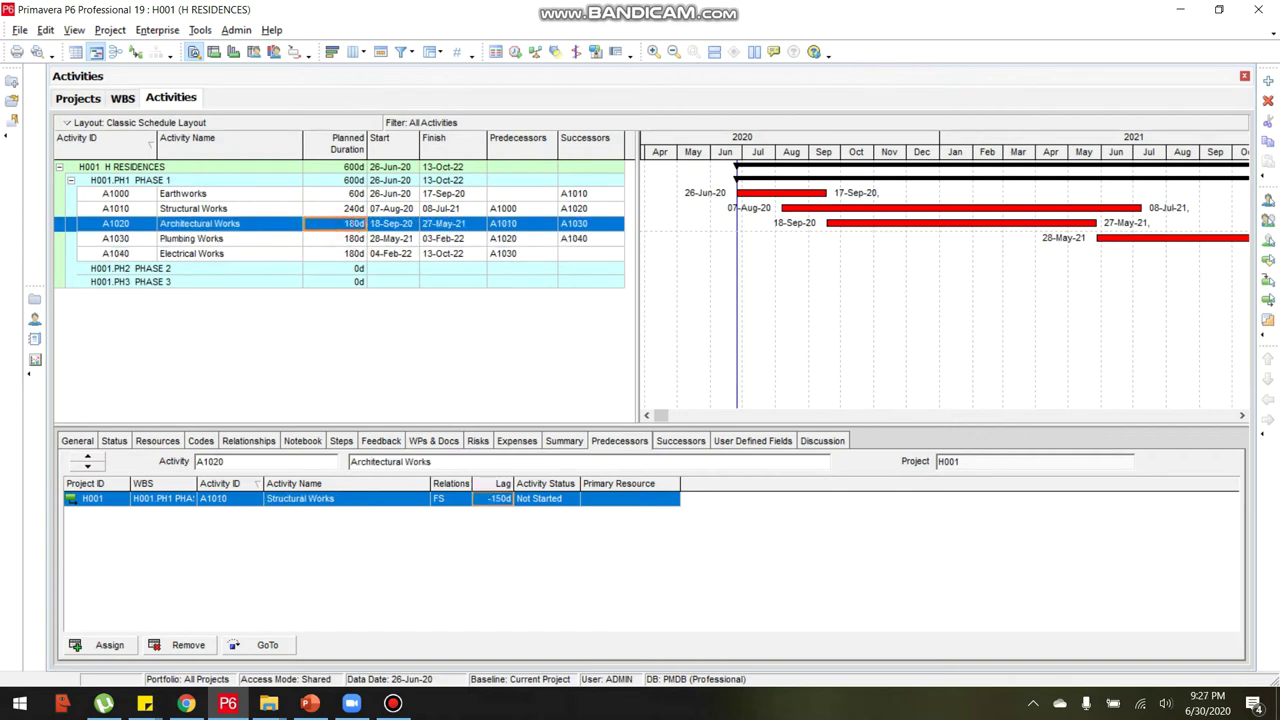
pyautogui.write('24')
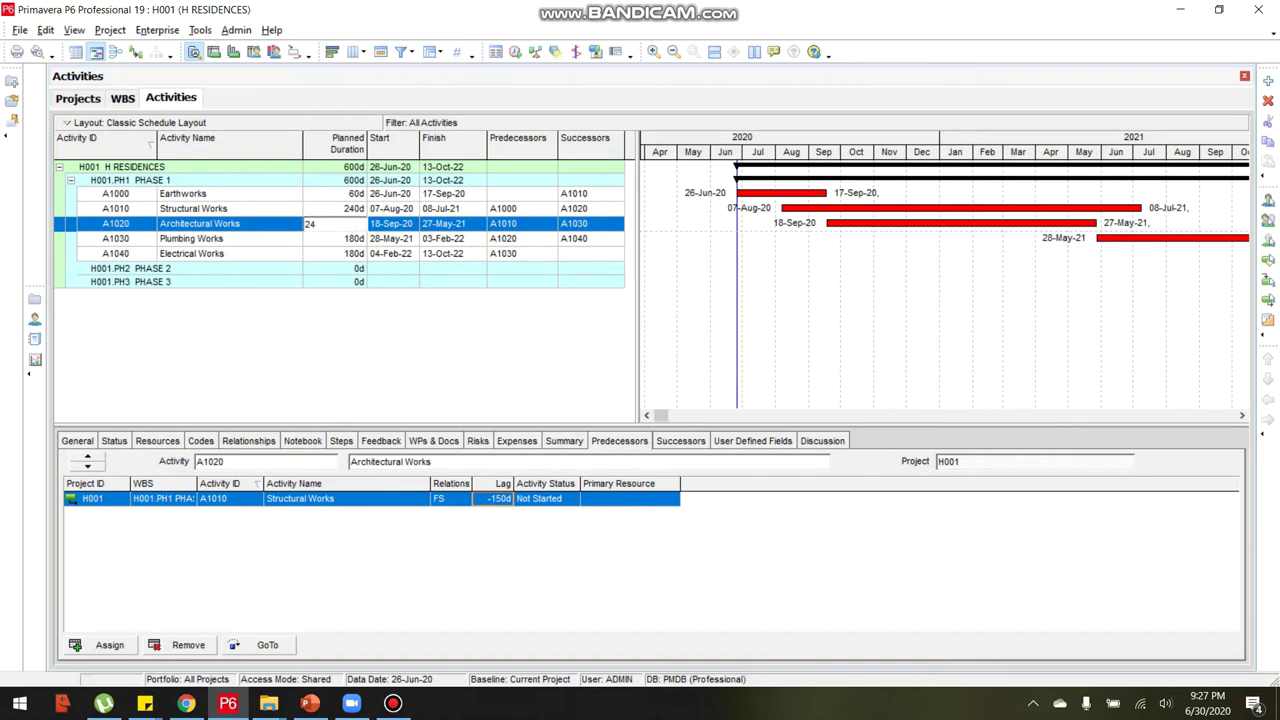
pyautogui.write('0')
pyautogui.click(453, 268)
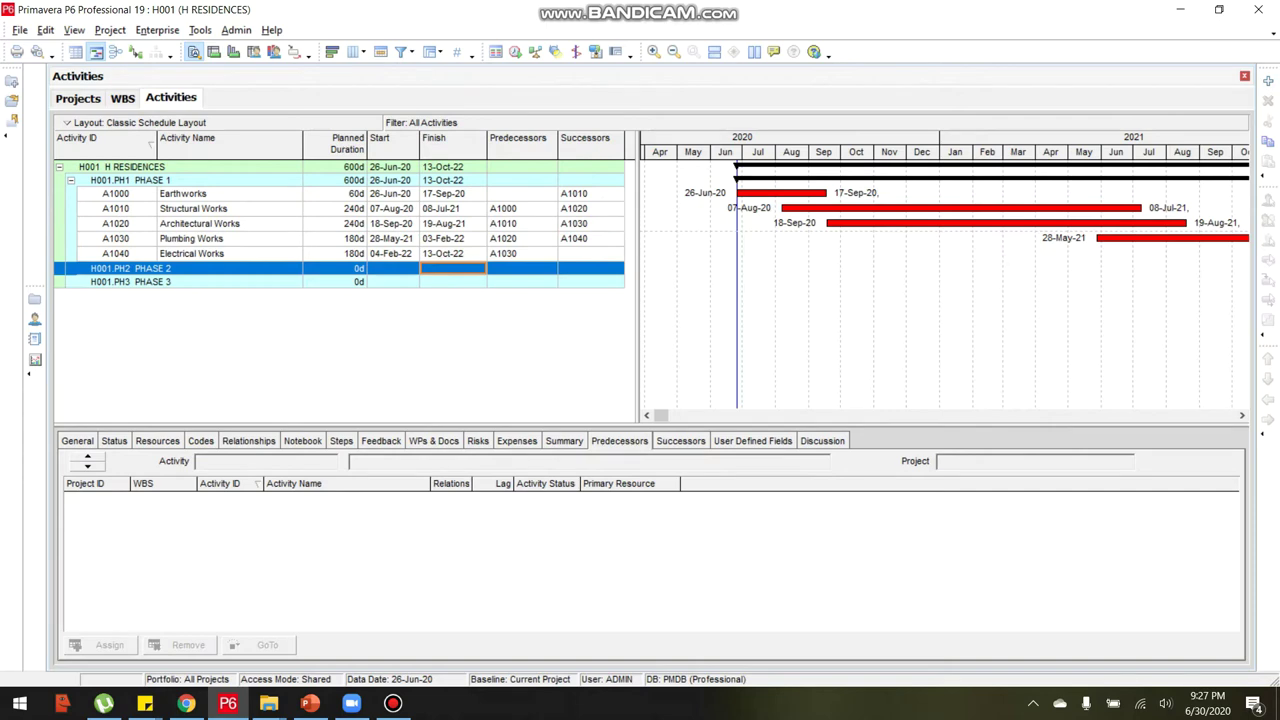
# Set the lag on the FS link from Structural Works to Architectural Works back to -210 days.
pyautogui.click(344, 218)
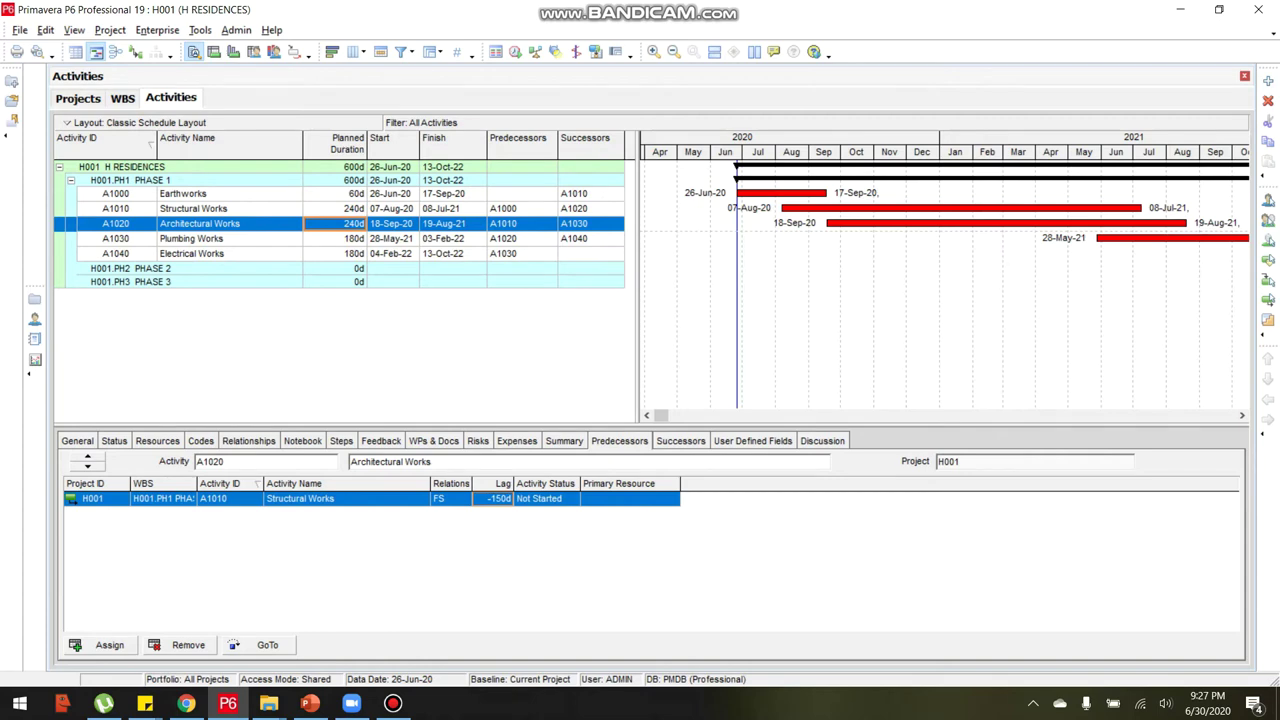
pyautogui.click(484, 499)
pyautogui.moveTo(500, 498); pyautogui.dragTo(474, 499)
pyautogui.write('-')
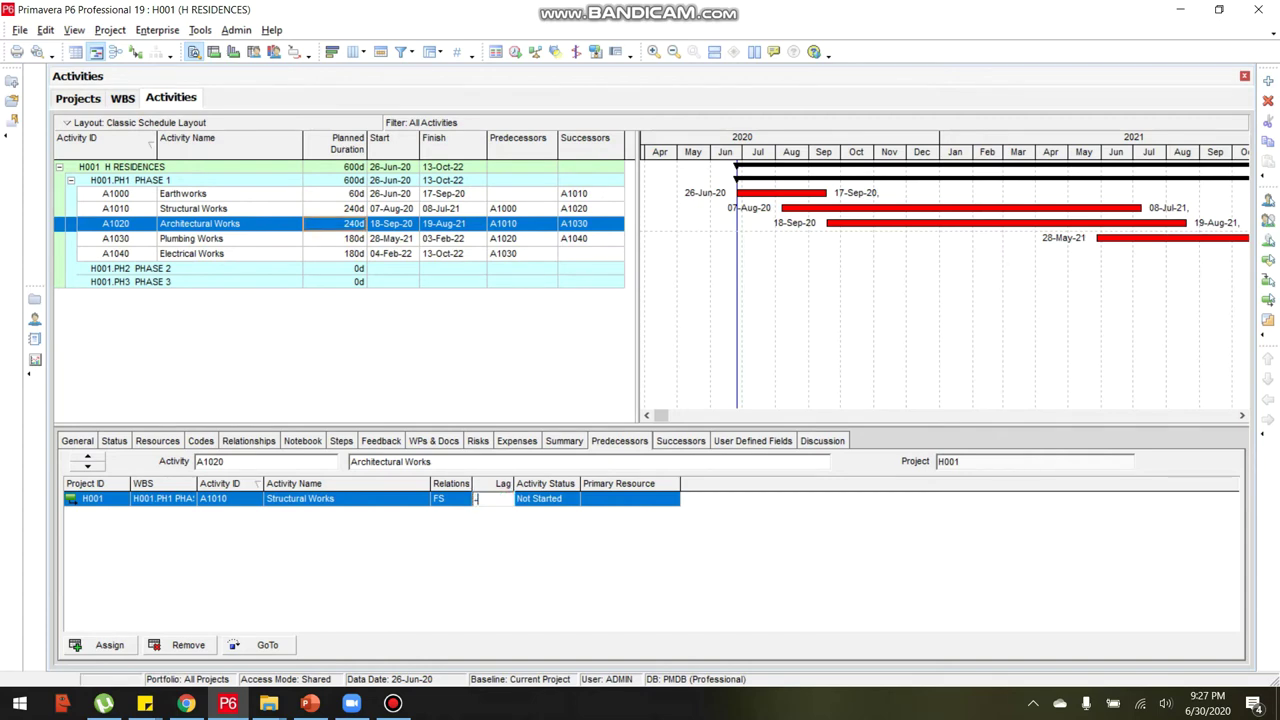
pyautogui.write('210')
pyautogui.press('Return')
pyautogui.click(363, 208)
pyautogui.click(346, 224)
# Reschedule the project from the 26-Jun-20 data date to apply the Architectural Works duration and lag.
pyautogui.click(200, 30)
pyautogui.click(228, 49)
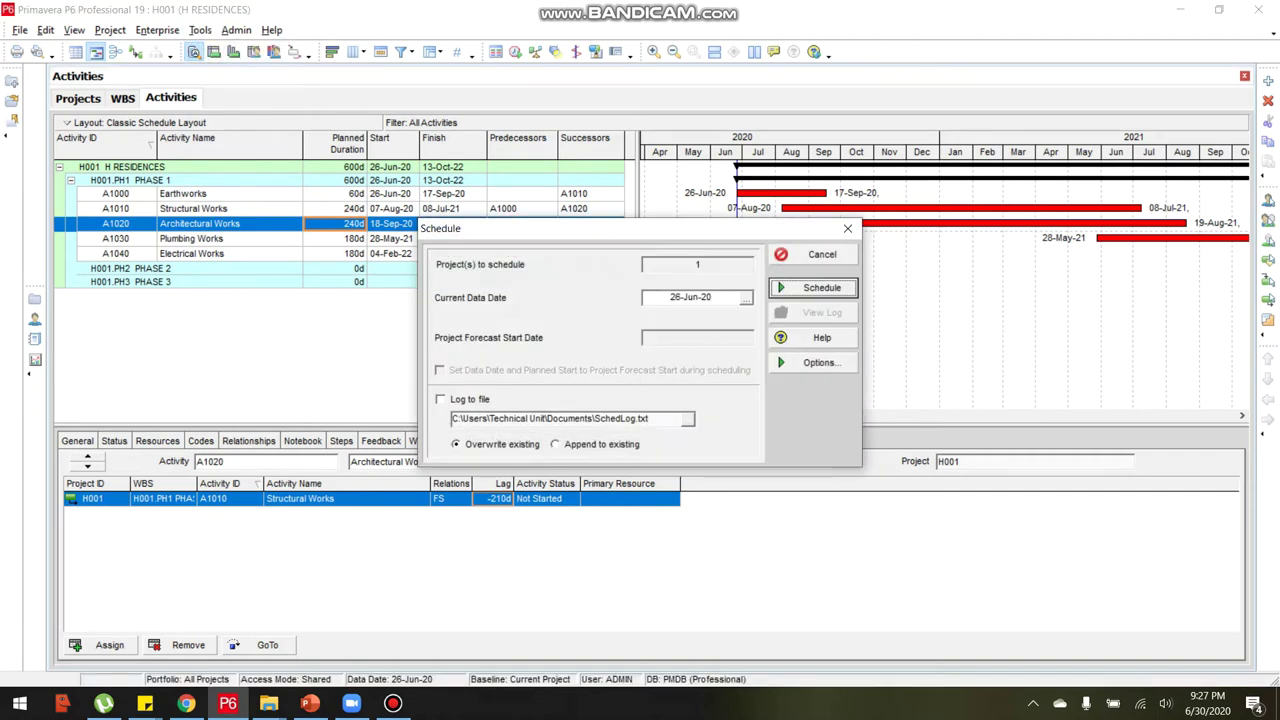
pyautogui.press('Return')
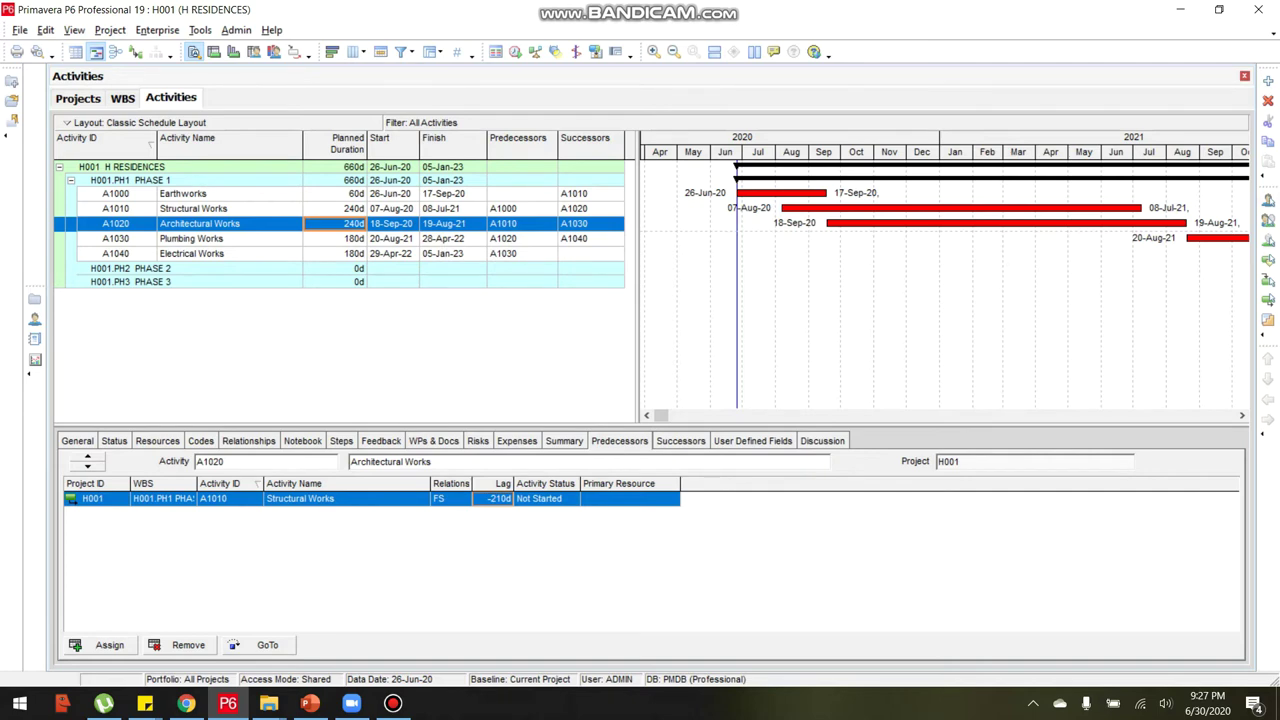
# Review the predecessor relationship types and lags of Structural, Architectural, Plumbing and Electrical Works.
pyautogui.click(334, 208)
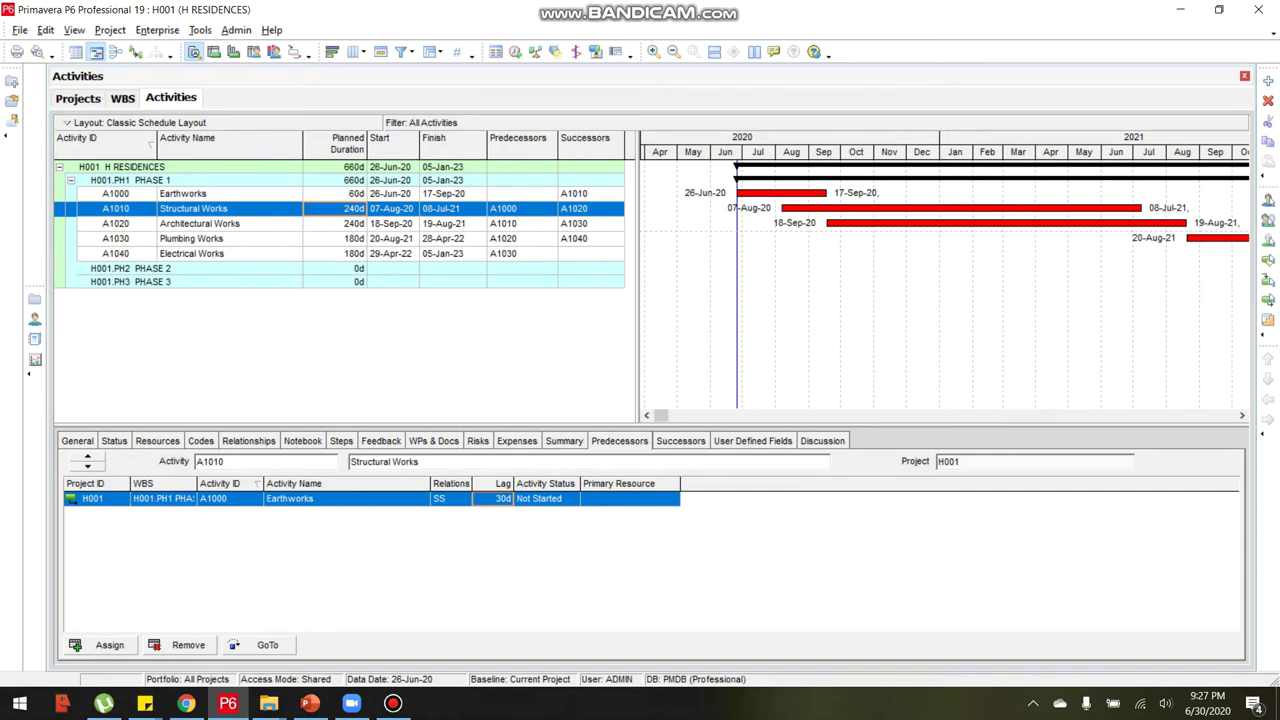
pyautogui.click(830, 224)
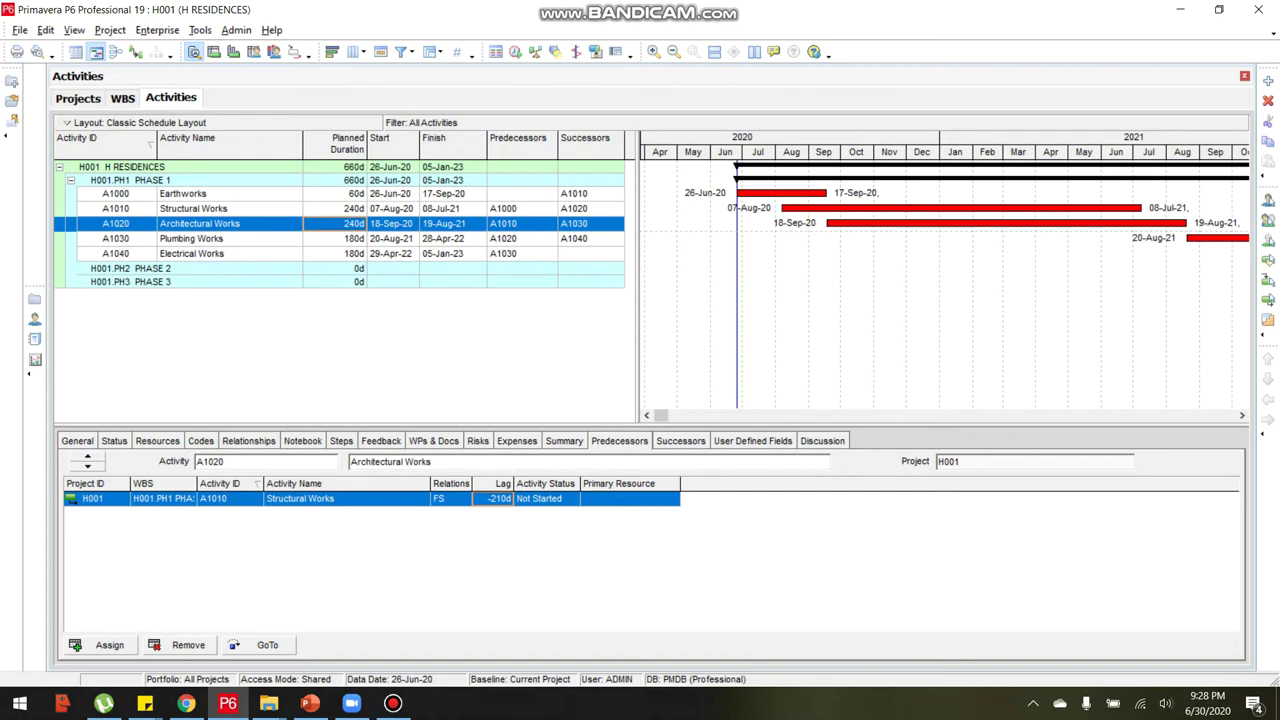
pyautogui.doubleClick(448, 499)
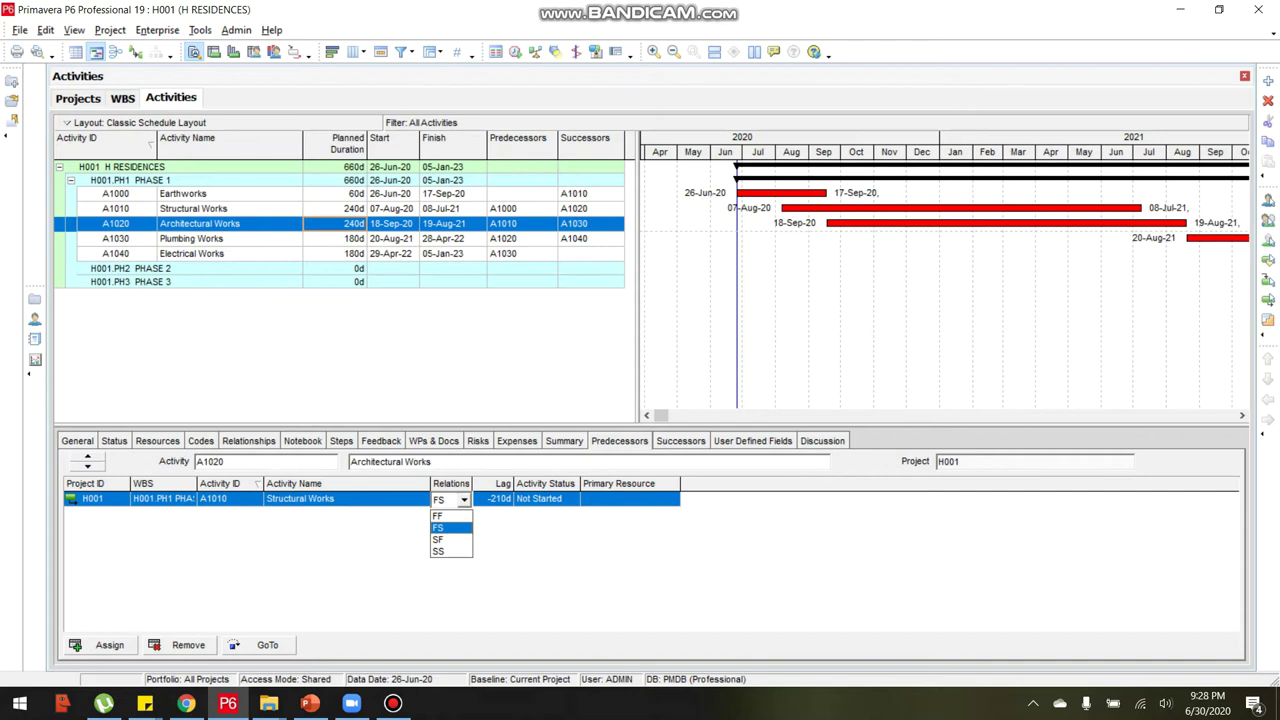
pyautogui.press('Return')
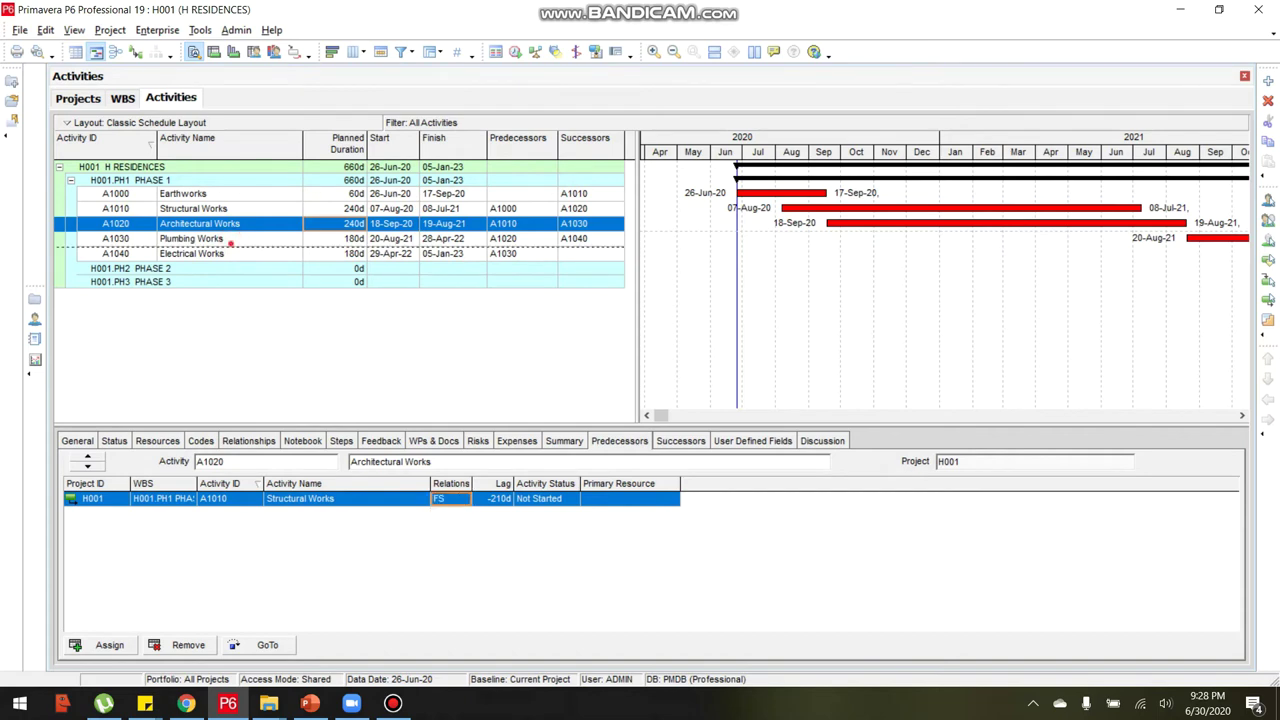
pyautogui.click(220, 240)
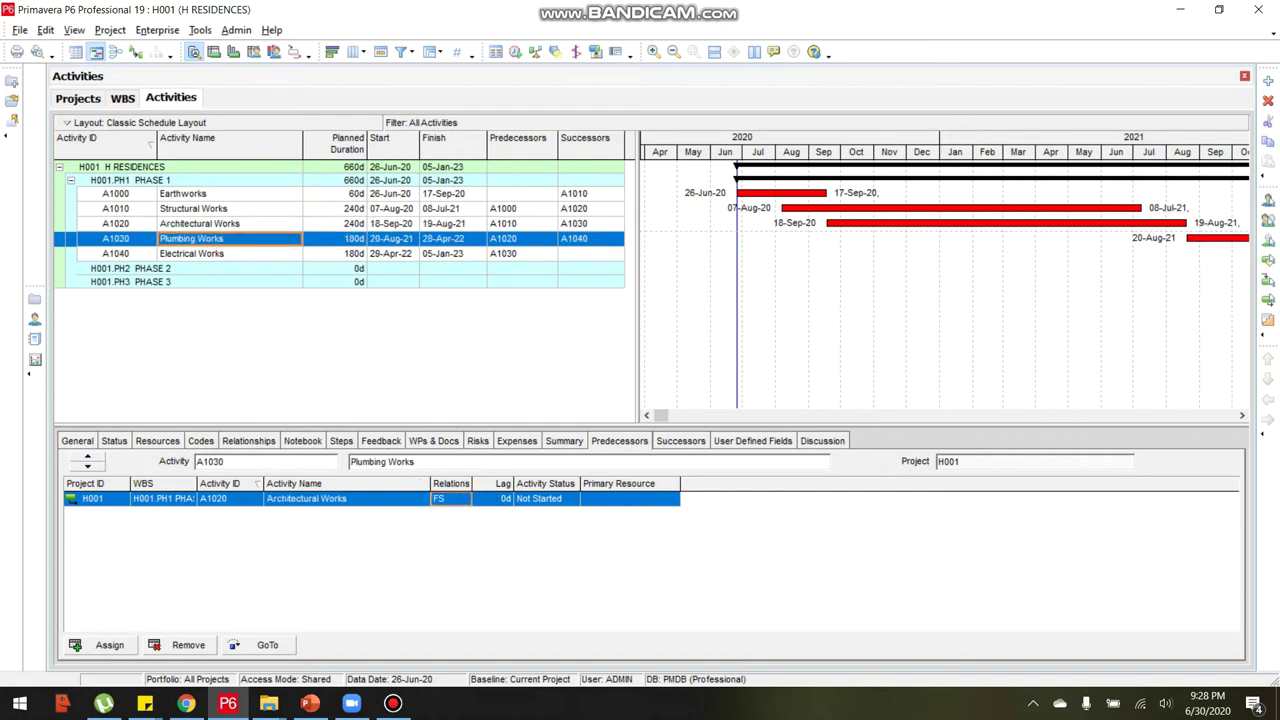
pyautogui.click(205, 256)
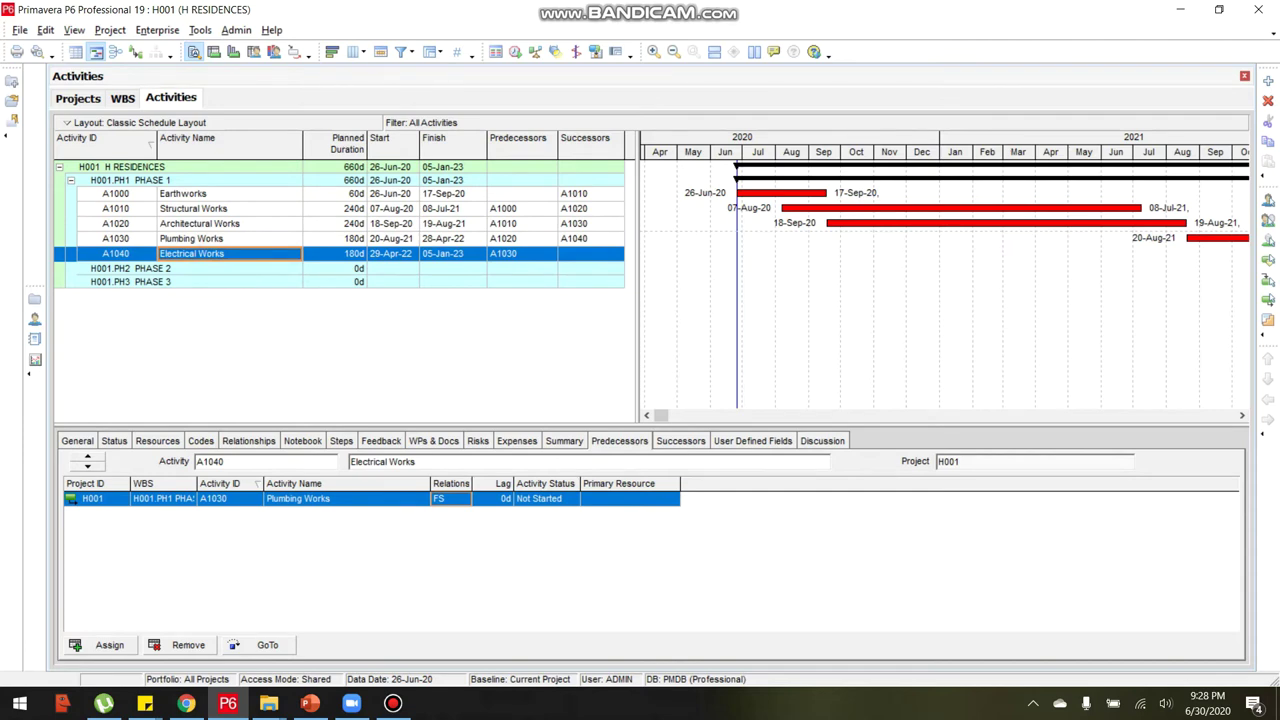
# Change the Plumbing Works link from its predecessor Architectural Works to SS with a lag of 30 days.
pyautogui.click(223, 238)
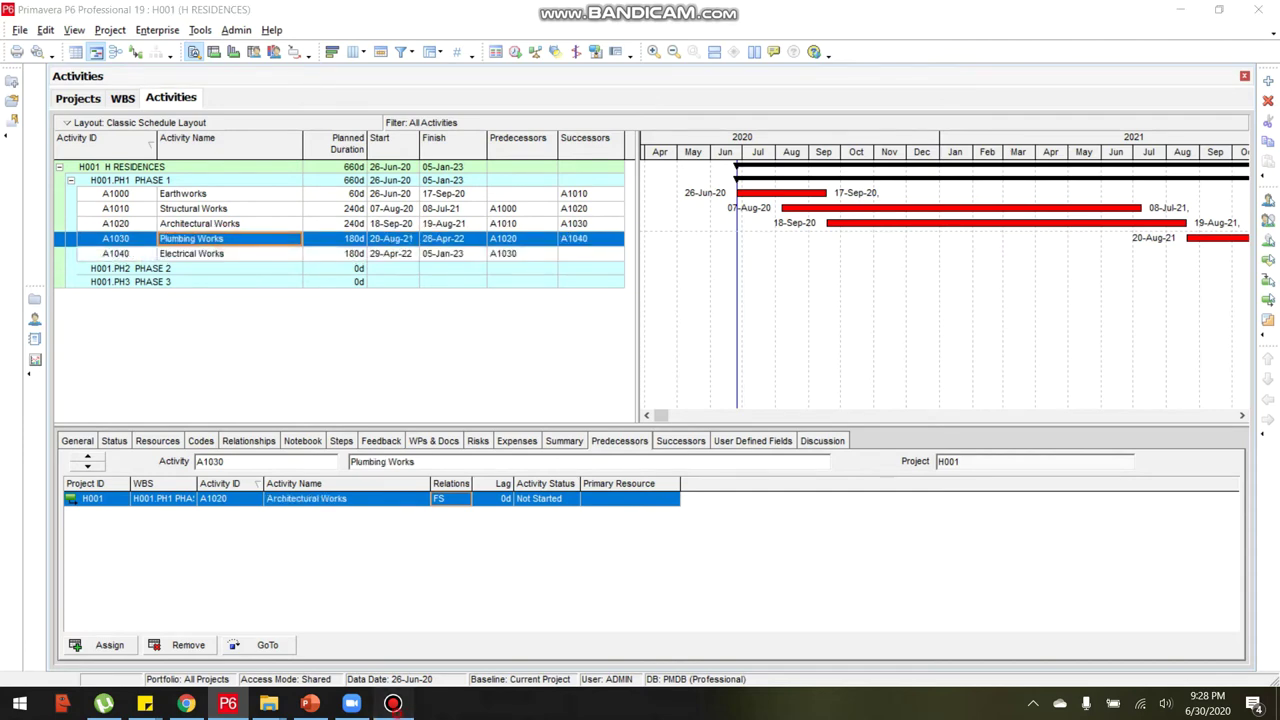
pyautogui.click(393, 703)
pyautogui.click(324, 297)
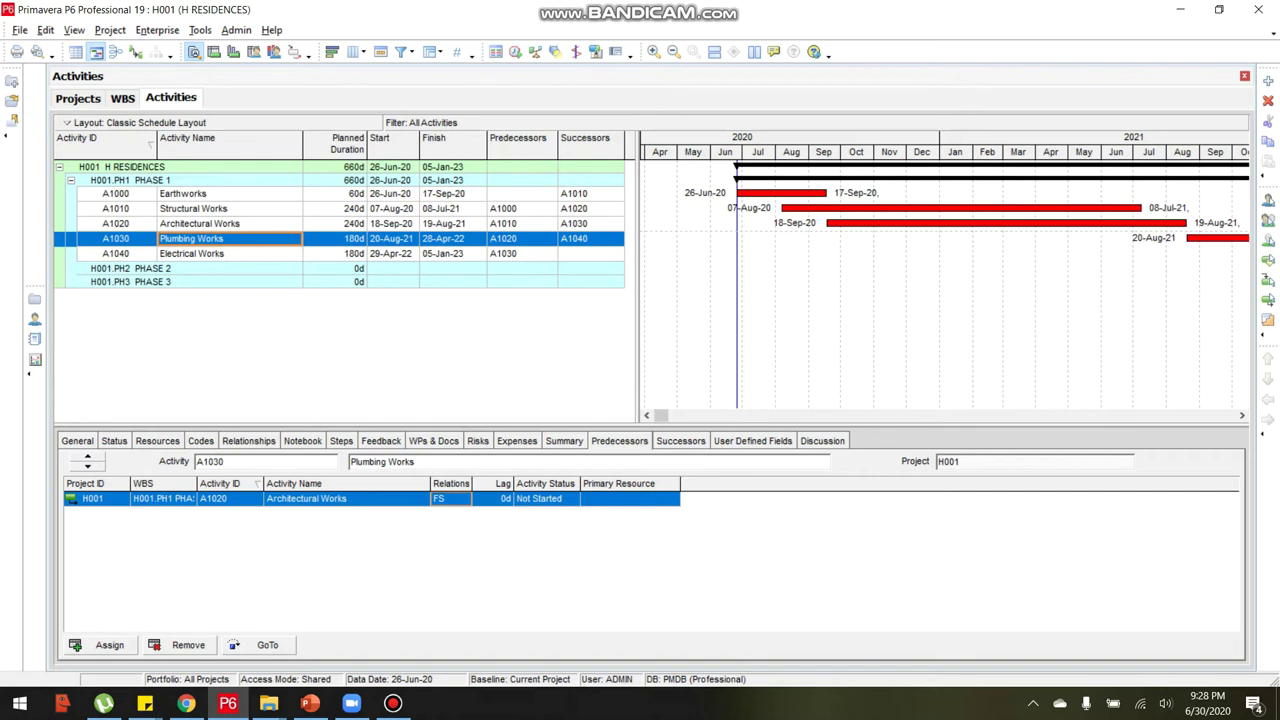
pyautogui.click(450, 498)
pyautogui.click(446, 551)
pyautogui.click(494, 500)
pyautogui.click(493, 498)
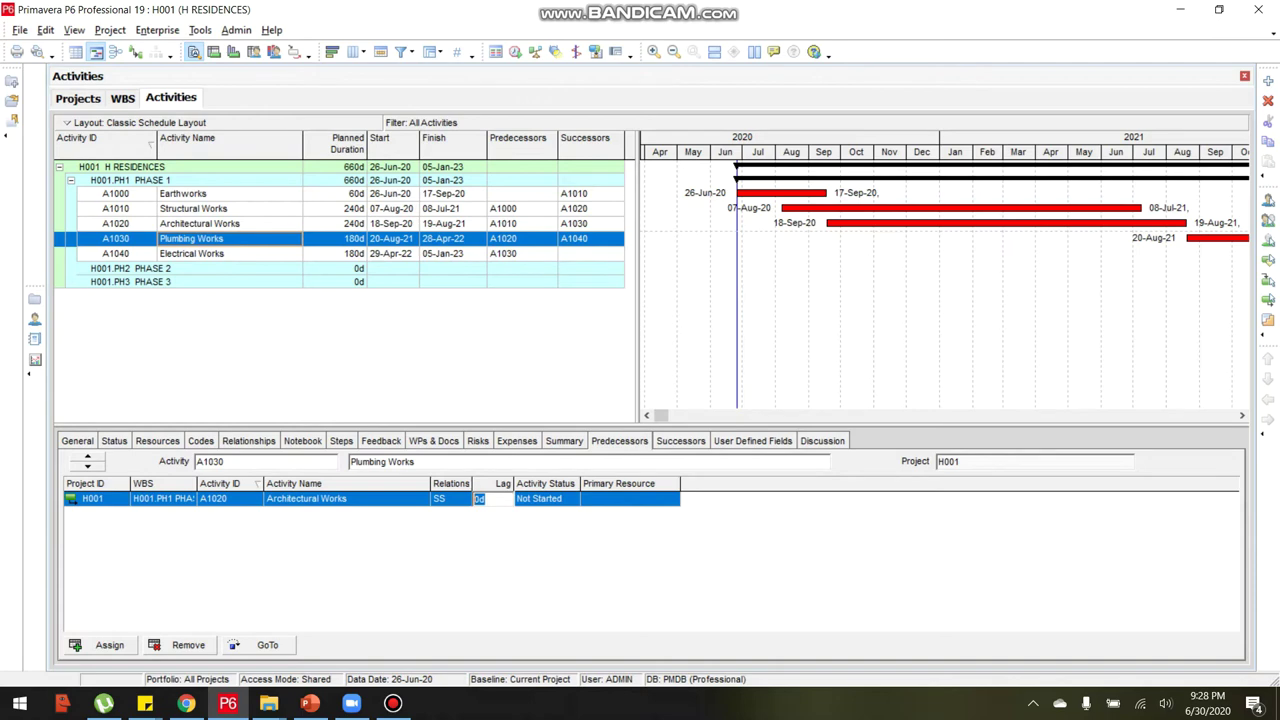
pyautogui.write('30')
pyautogui.press('Return')
# Reschedule the project to apply the SS relationship and 30-day lag on Plumbing Works.
pyautogui.click(232, 254)
pyautogui.click(200, 30)
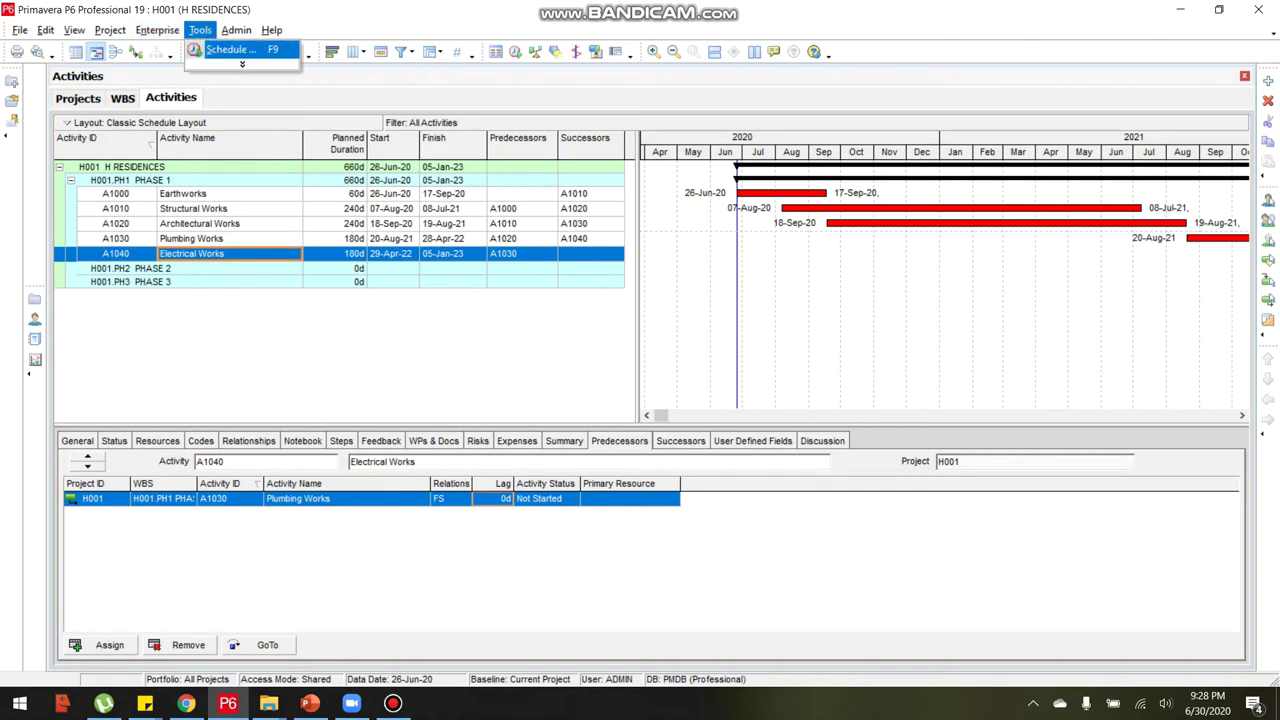
pyautogui.click(226, 48)
pyautogui.press('Return')
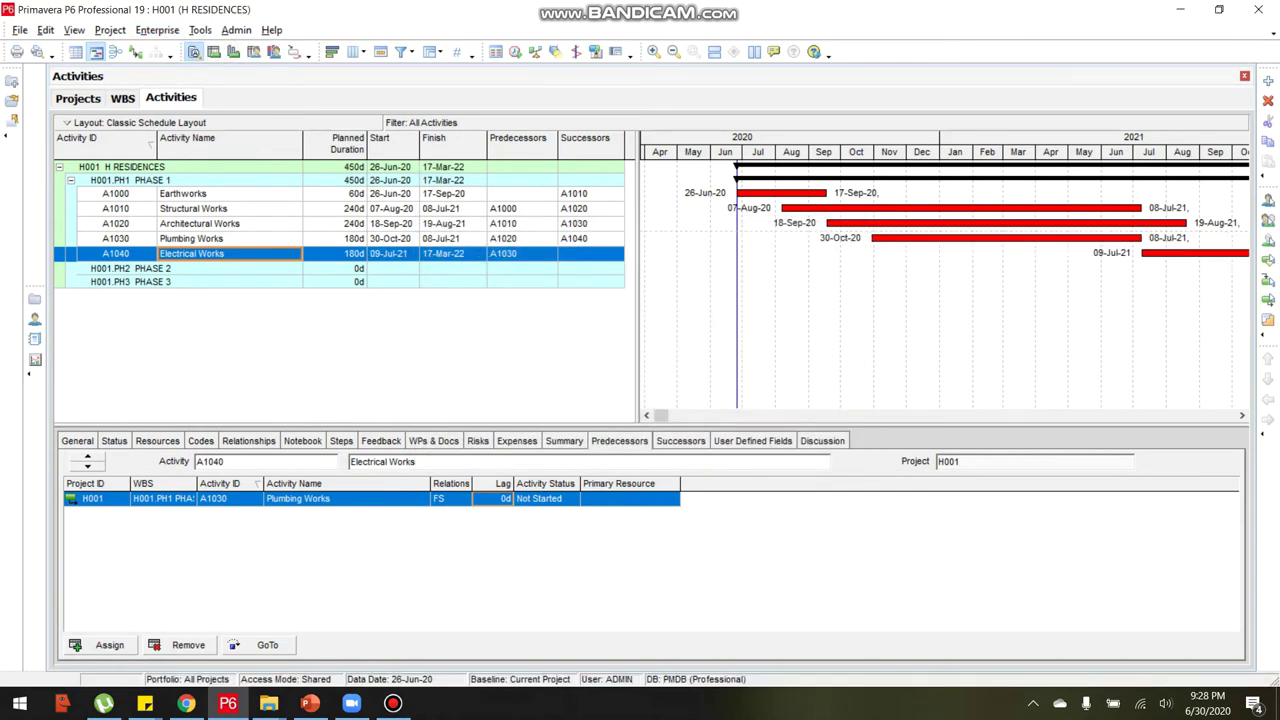
# Increase the lag on the SS link from Architectural Works to Plumbing Works to 90 days.
pyautogui.click(228, 237)
pyautogui.click(231, 249)
pyautogui.click(226, 239)
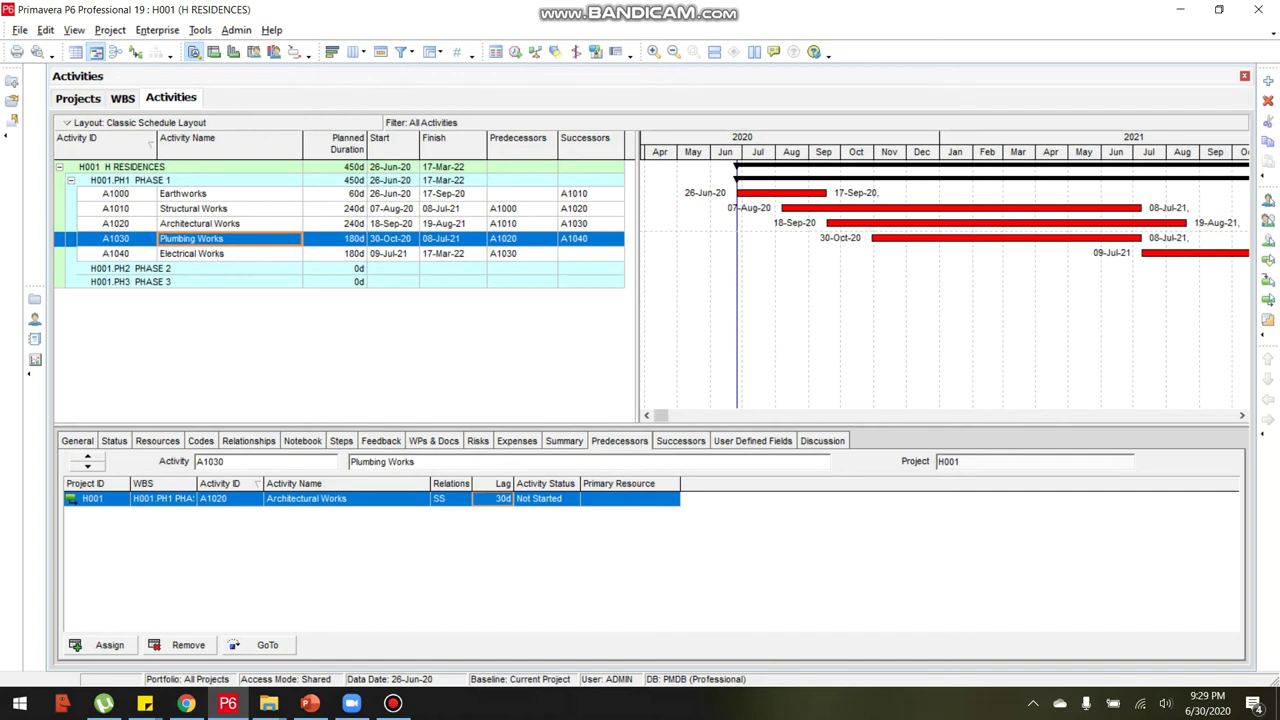
pyautogui.click(490, 498)
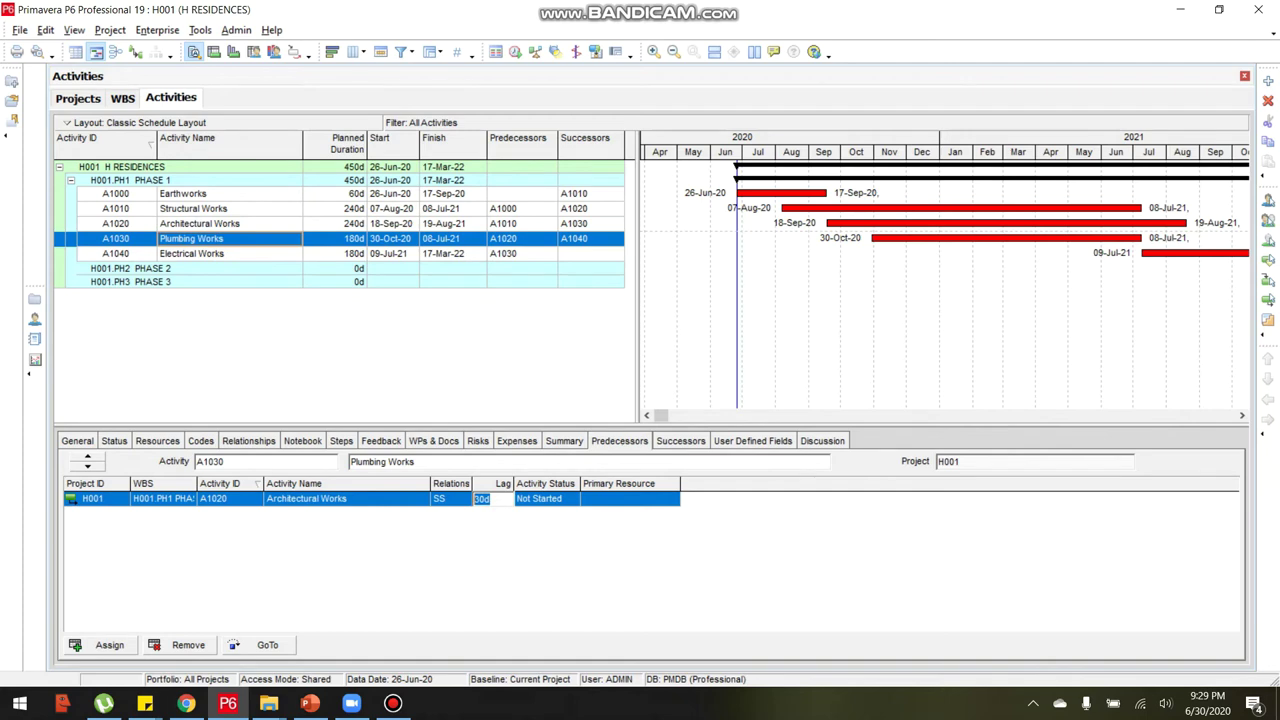
pyautogui.write('90')
pyautogui.click(262, 253)
pyautogui.click(450, 498)
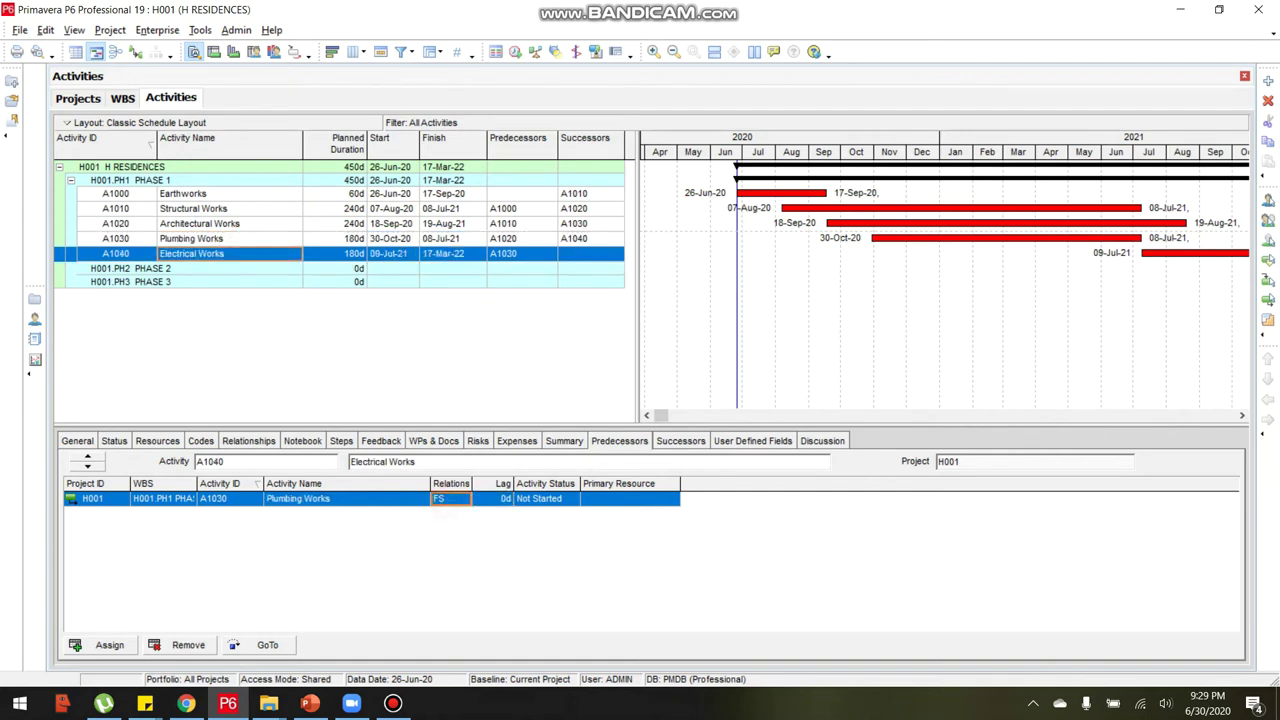
pyautogui.click(229, 238)
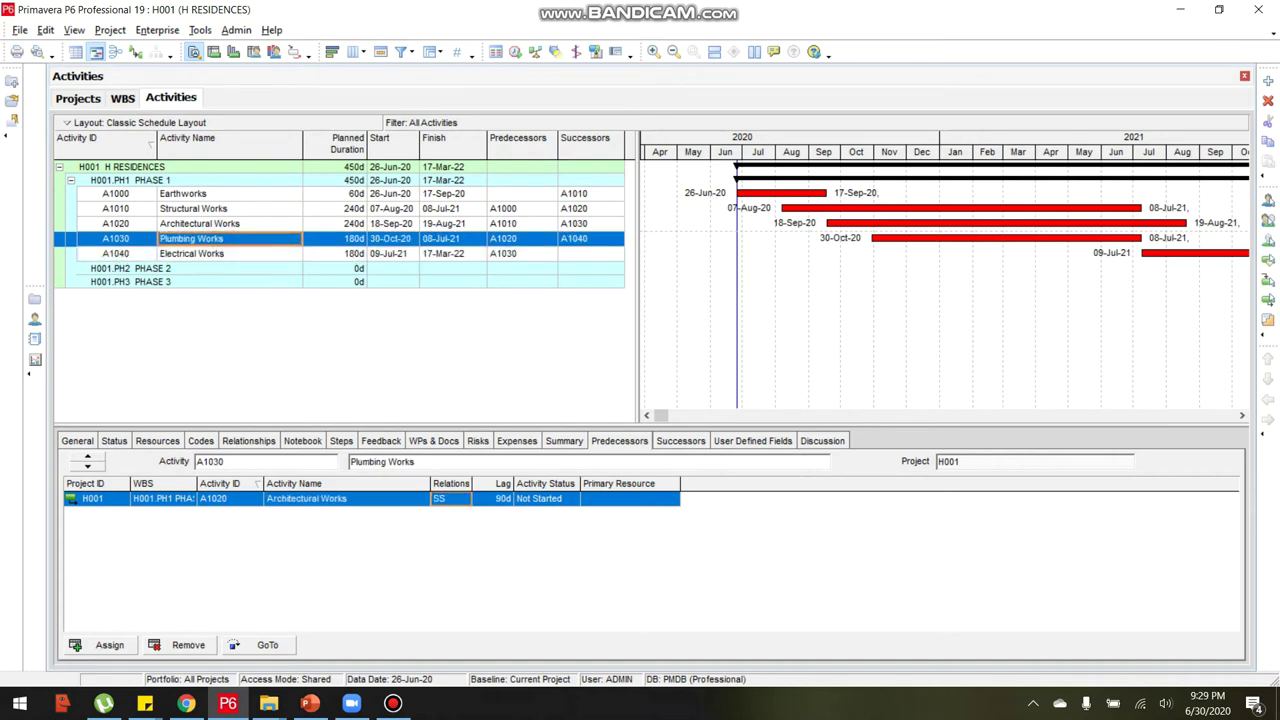
pyautogui.click(253, 221)
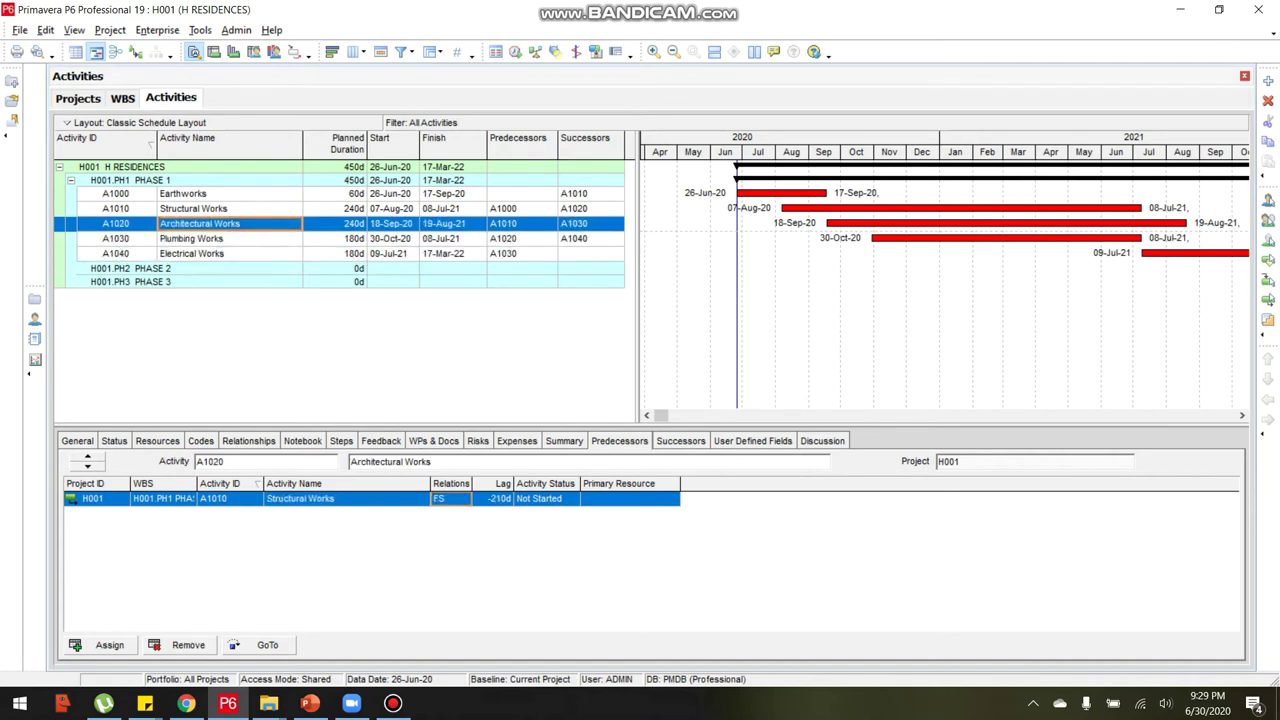
pyautogui.click(265, 240)
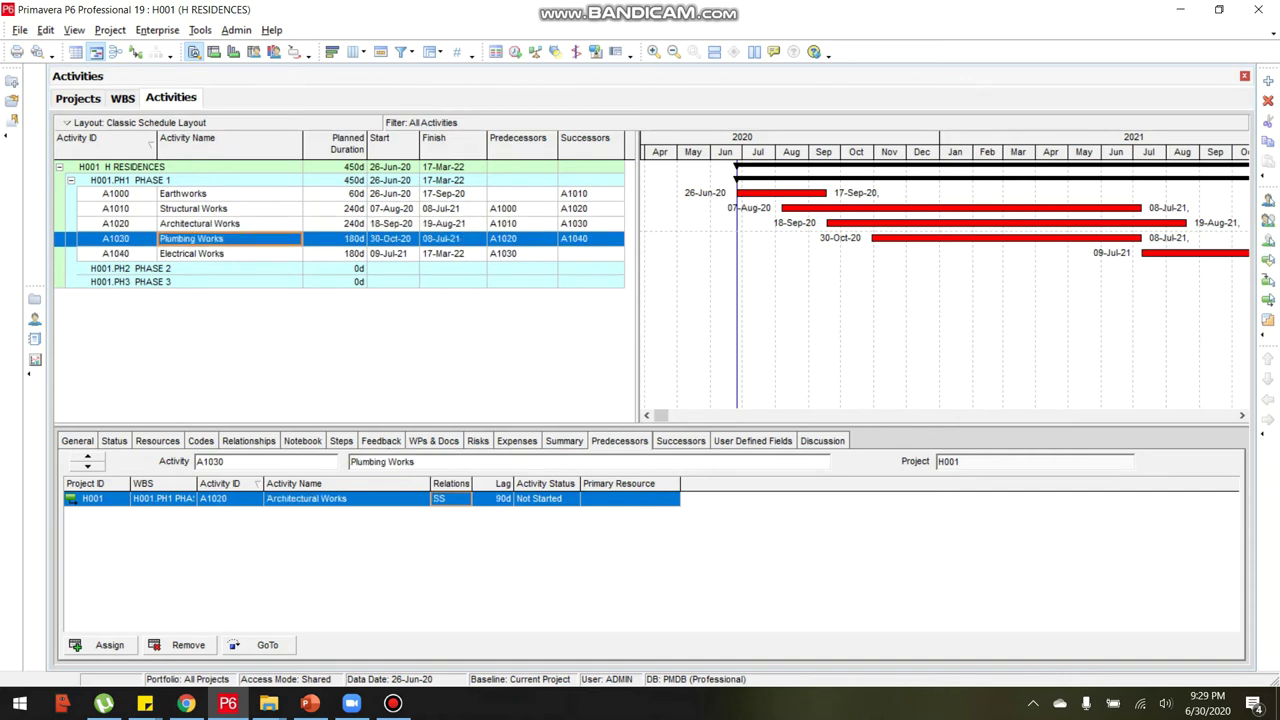
# Reschedule the project to apply the 90-day lag on the Plumbing Works link.
pyautogui.click(495, 498)
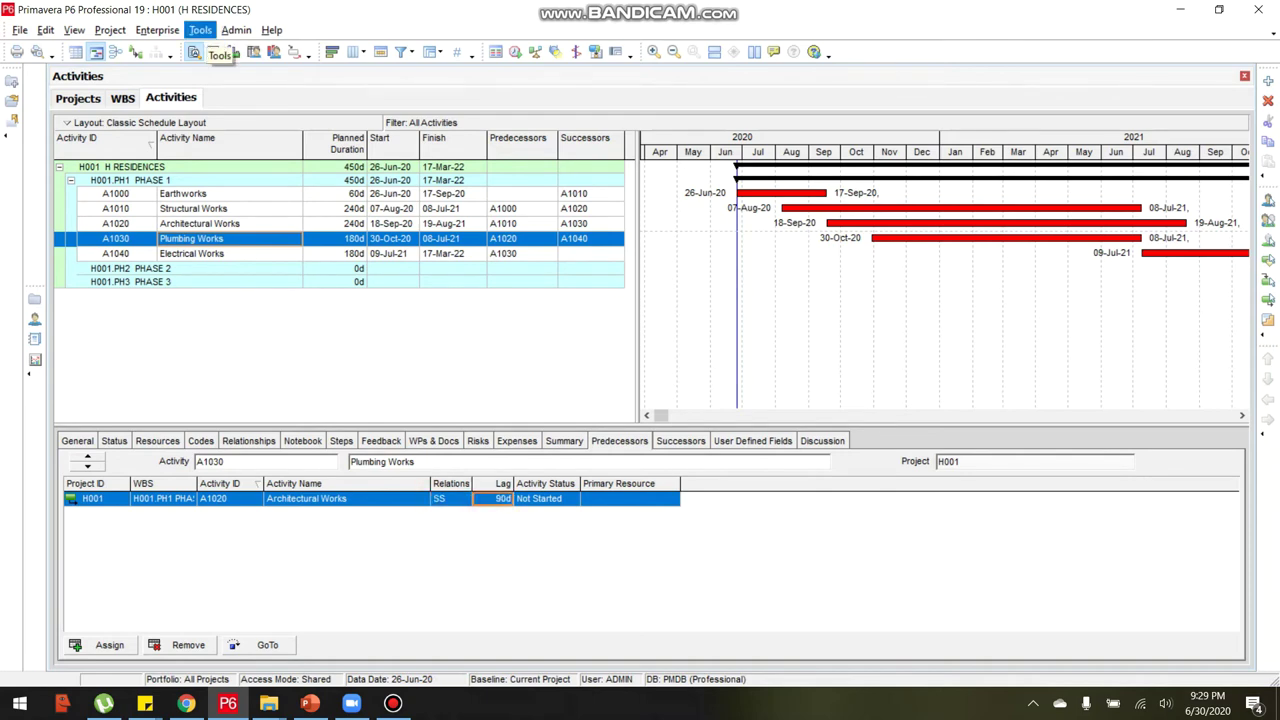
pyautogui.click(233, 52)
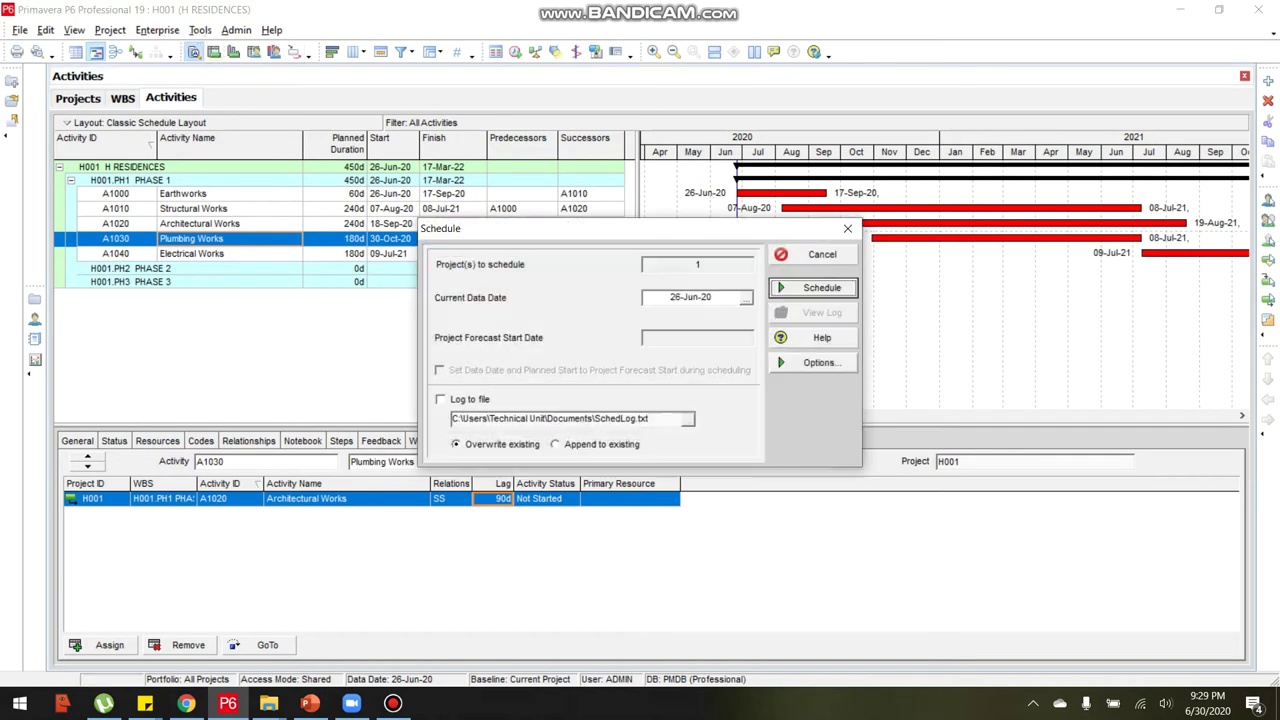
pyautogui.click(821, 288)
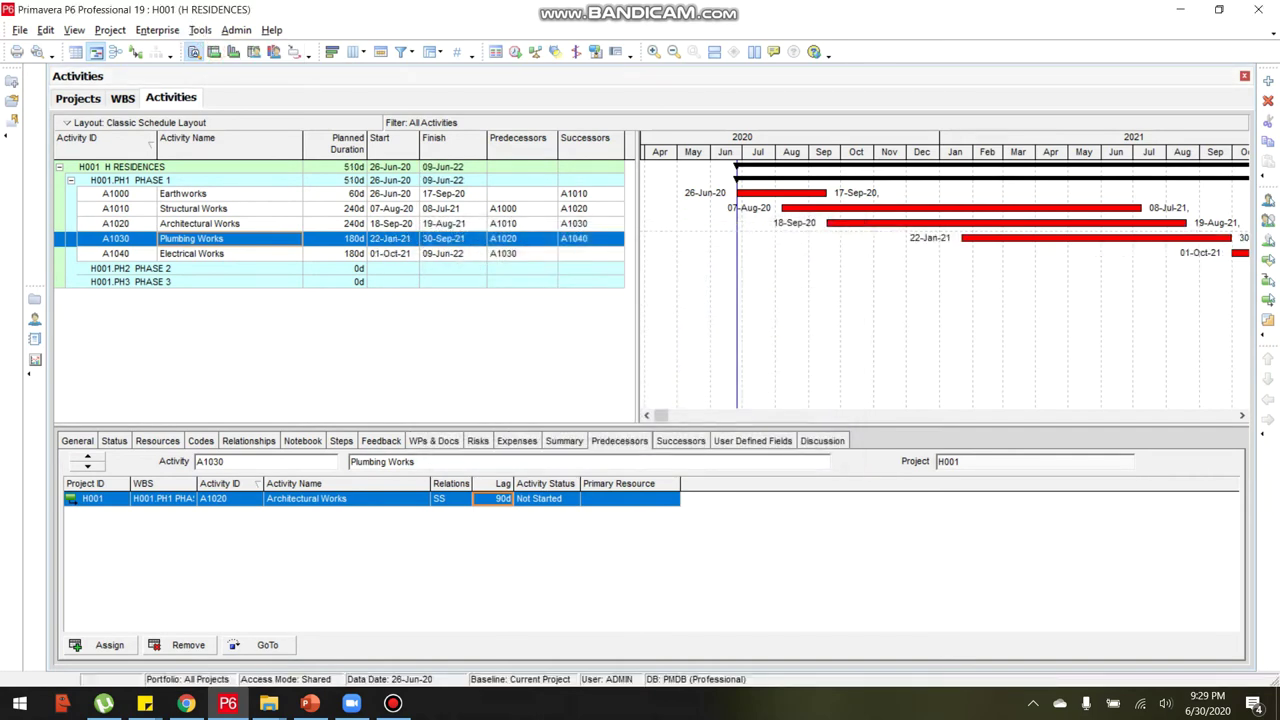
pyautogui.click(1242, 415)
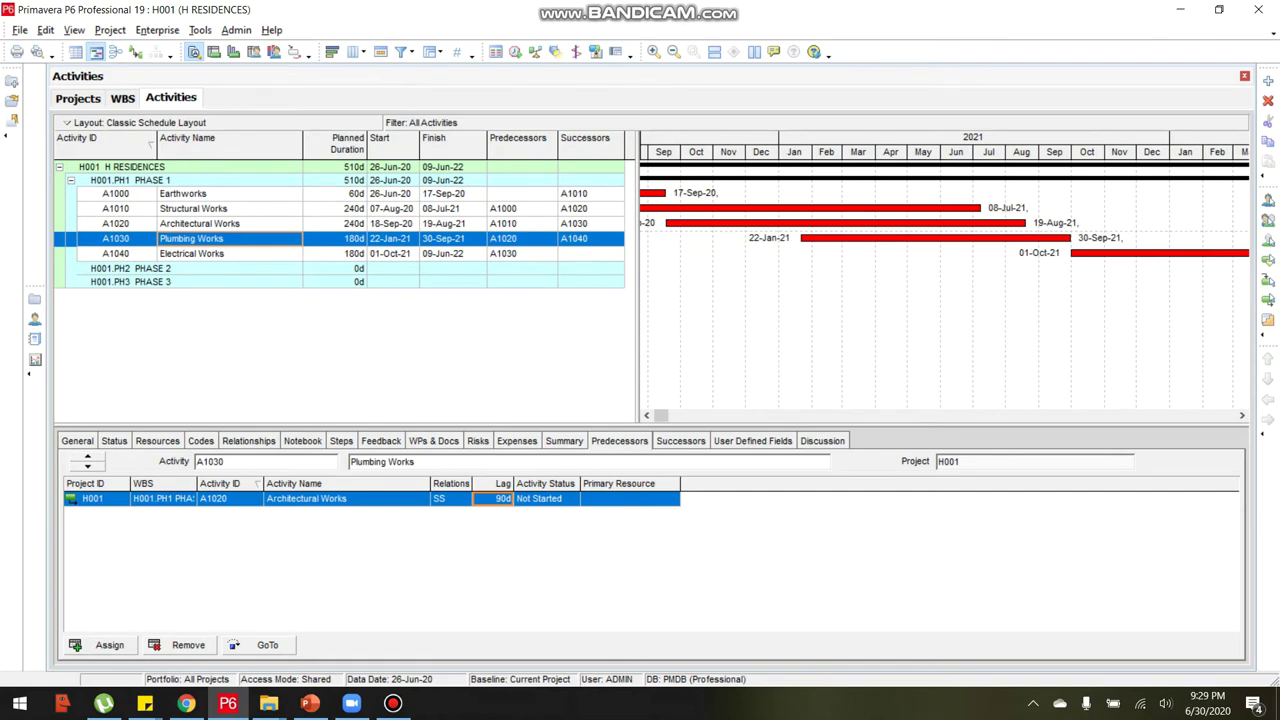
# Change the Electrical Works link from its predecessor Plumbing Works to FF.
pyautogui.click(215, 253)
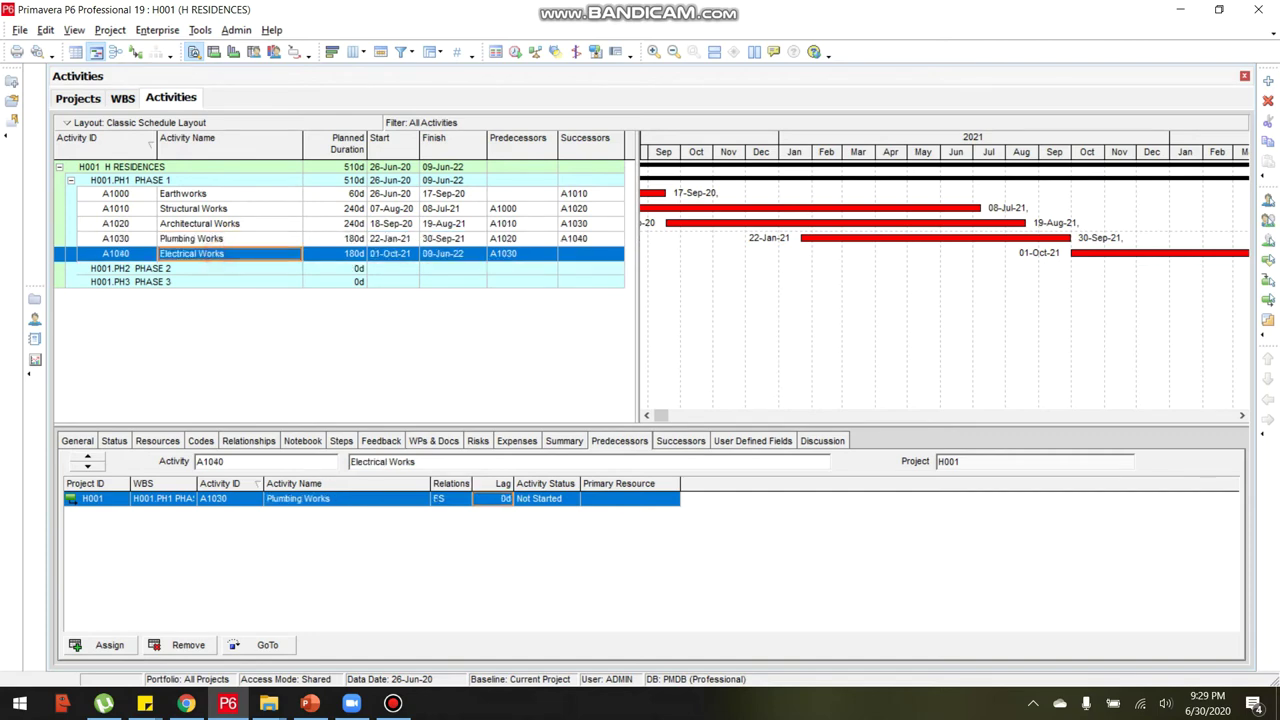
pyautogui.click(450, 499)
pyautogui.click(445, 499)
pyautogui.click(443, 517)
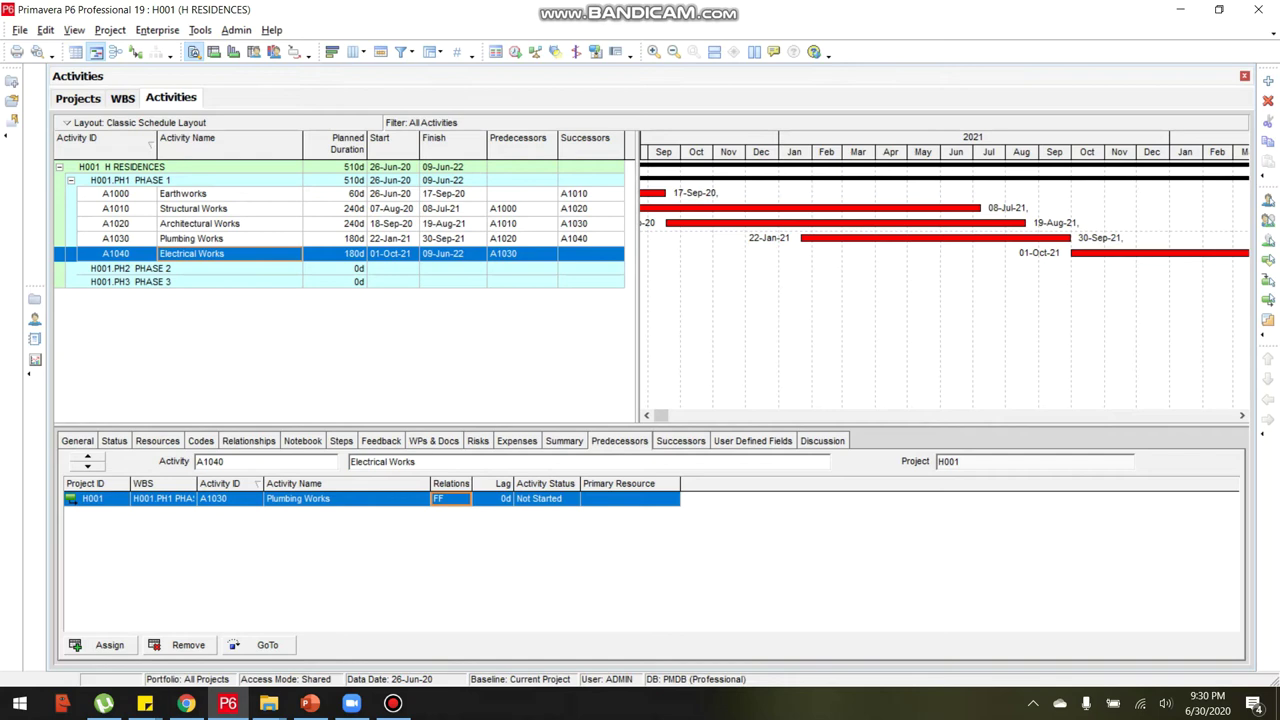
pyautogui.press('Tab')
# Reschedule the project to apply the FF relationship on Electrical Works.
pyautogui.click(200, 30)
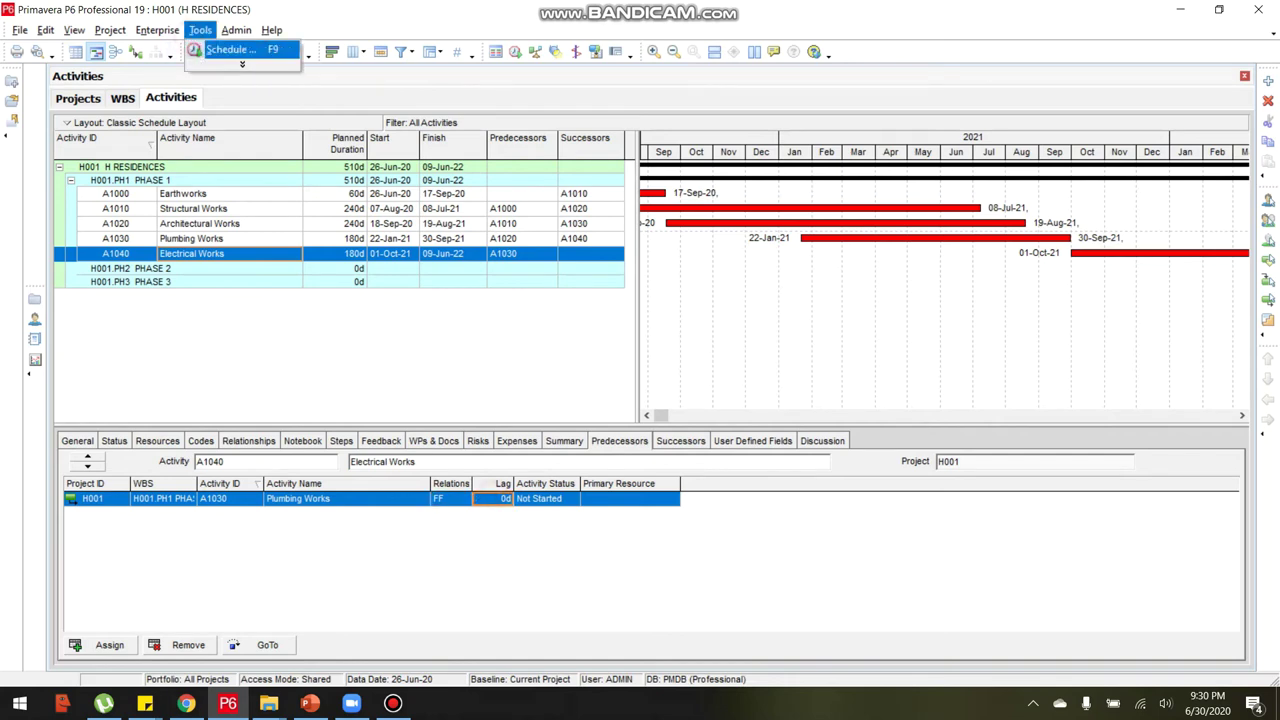
pyautogui.click(823, 286)
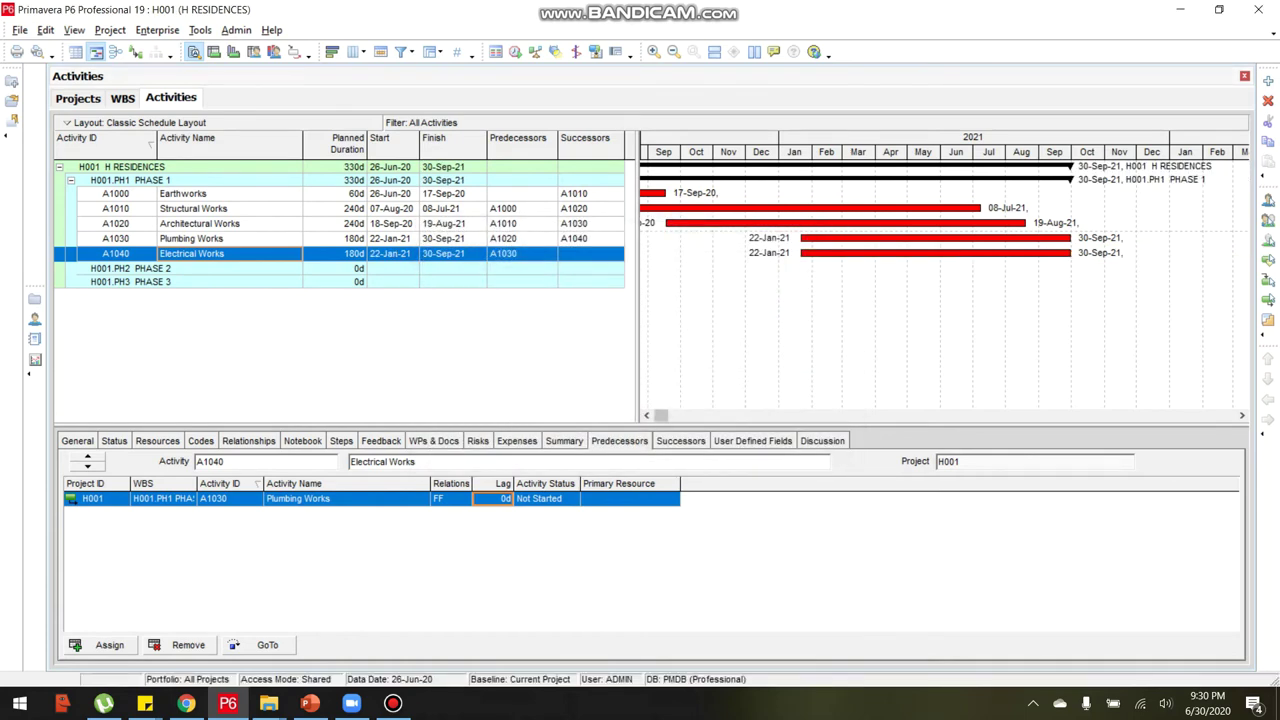
pyautogui.click(646, 415)
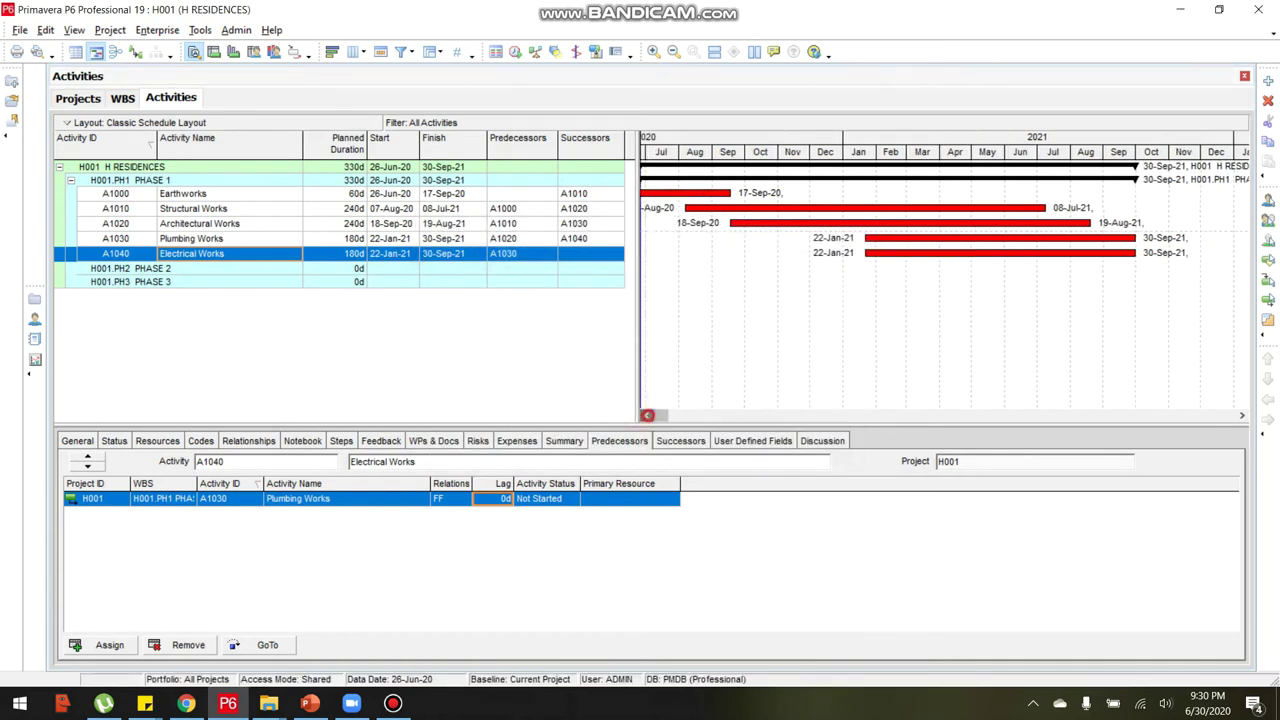
pyautogui.click(646, 415)
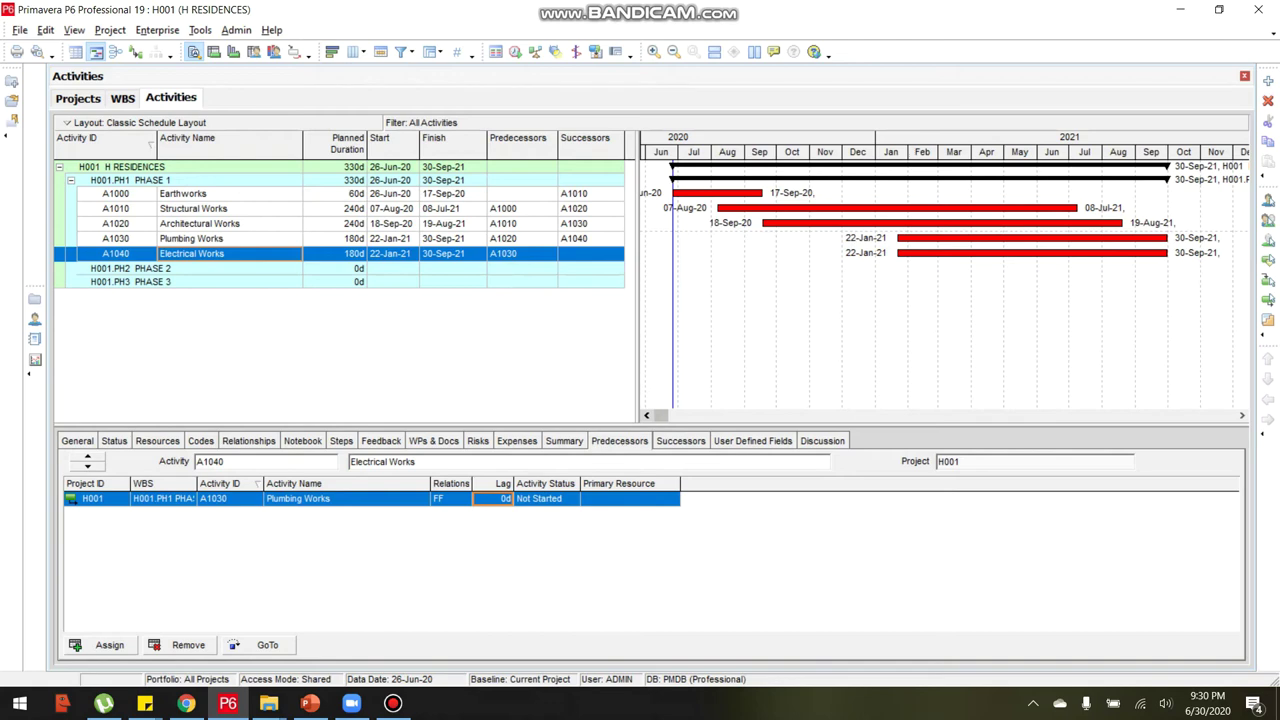
# Run the schedule calculation for the H RESIDENCES project once more.
pyautogui.click(1030, 320)
pyautogui.click(200, 30)
pyautogui.click(222, 50)
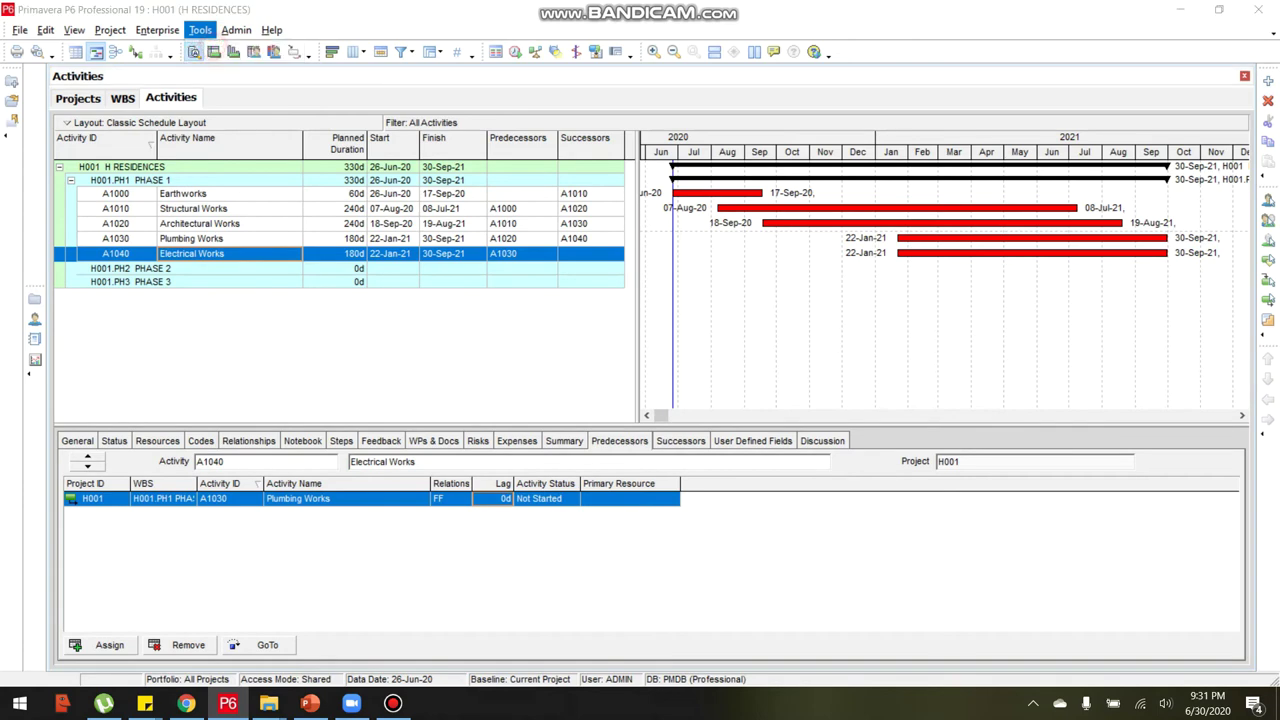
pyautogui.press('F9')
pyautogui.click(816, 287)
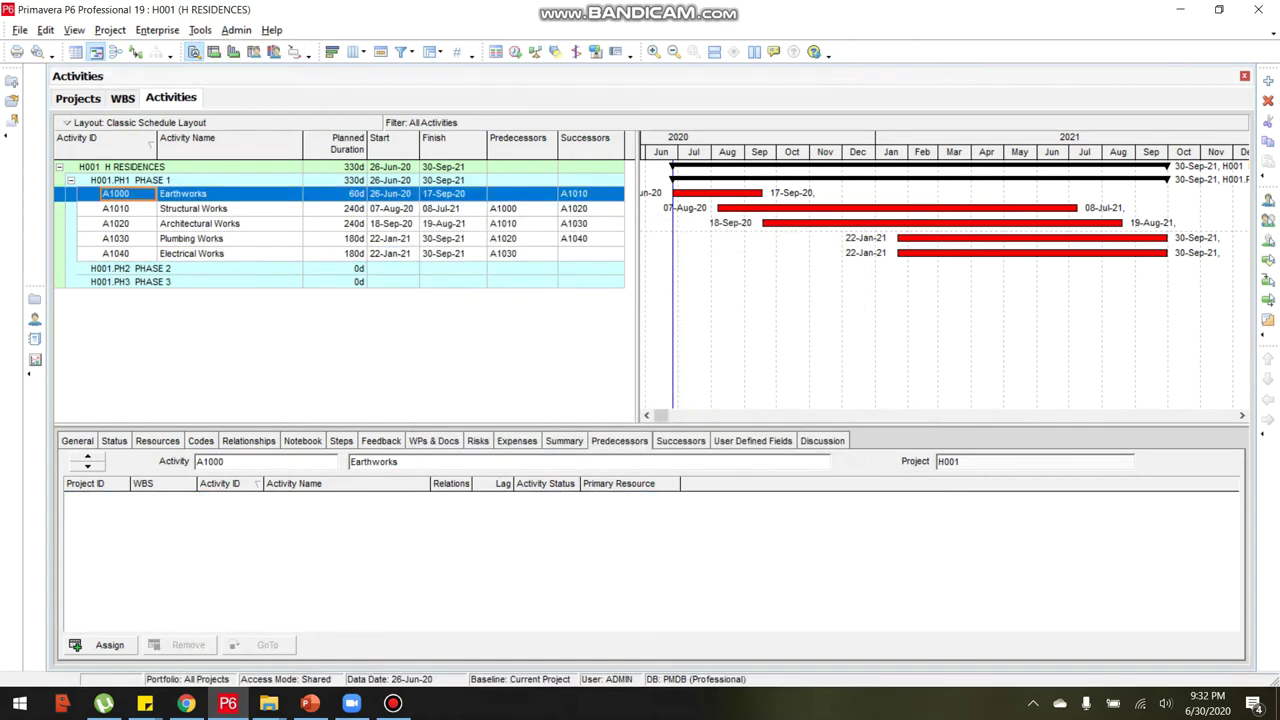
# Copy all five PHASE 1 activities, from Earthworks (A1000) to Electrical Works (A1040).
pyautogui.click(117, 253)
pyautogui.click(114, 193)
pyautogui.keyDown('shift'); pyautogui.click(138, 253); pyautogui.keyUp('shift')
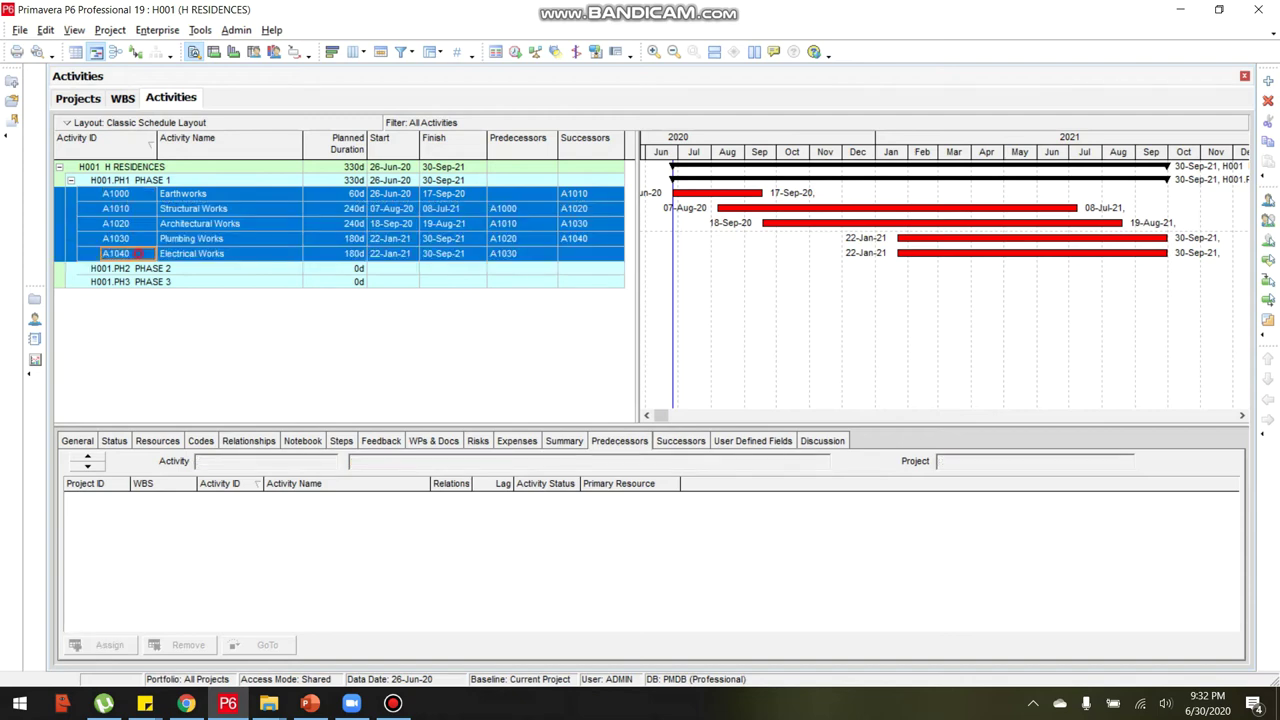
pyautogui.rightClick(139, 255)
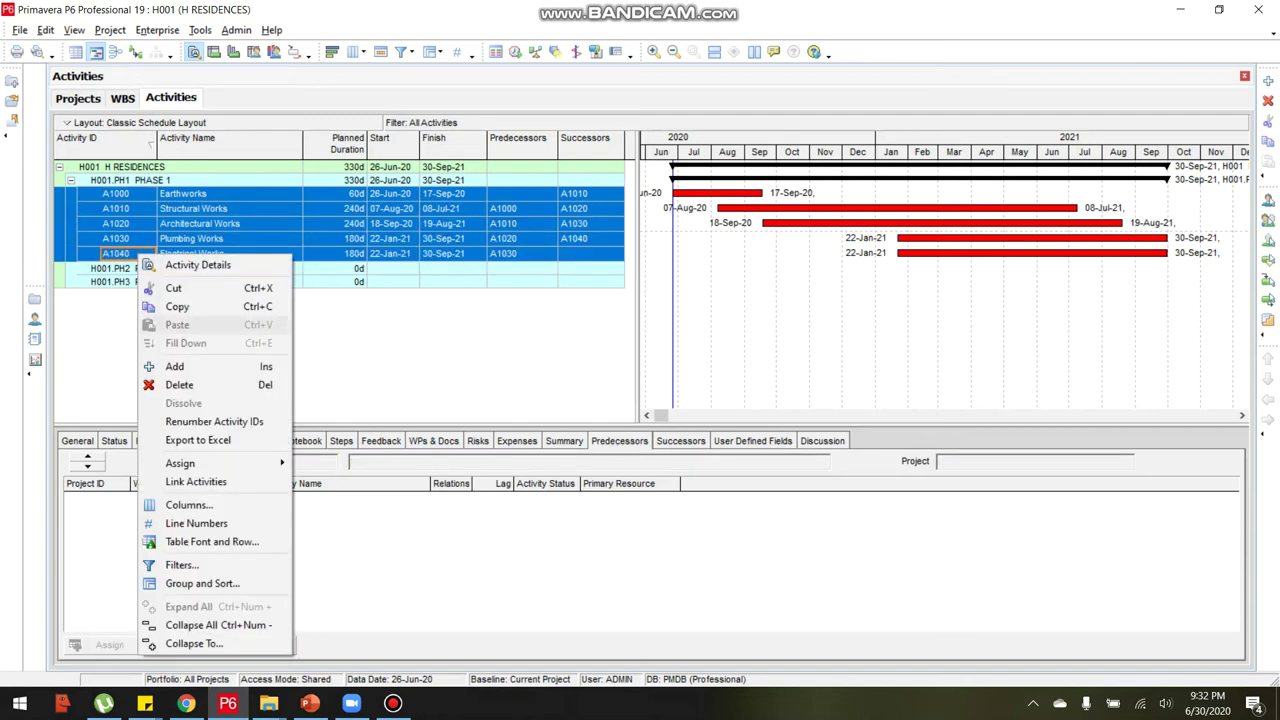
pyautogui.click(177, 306)
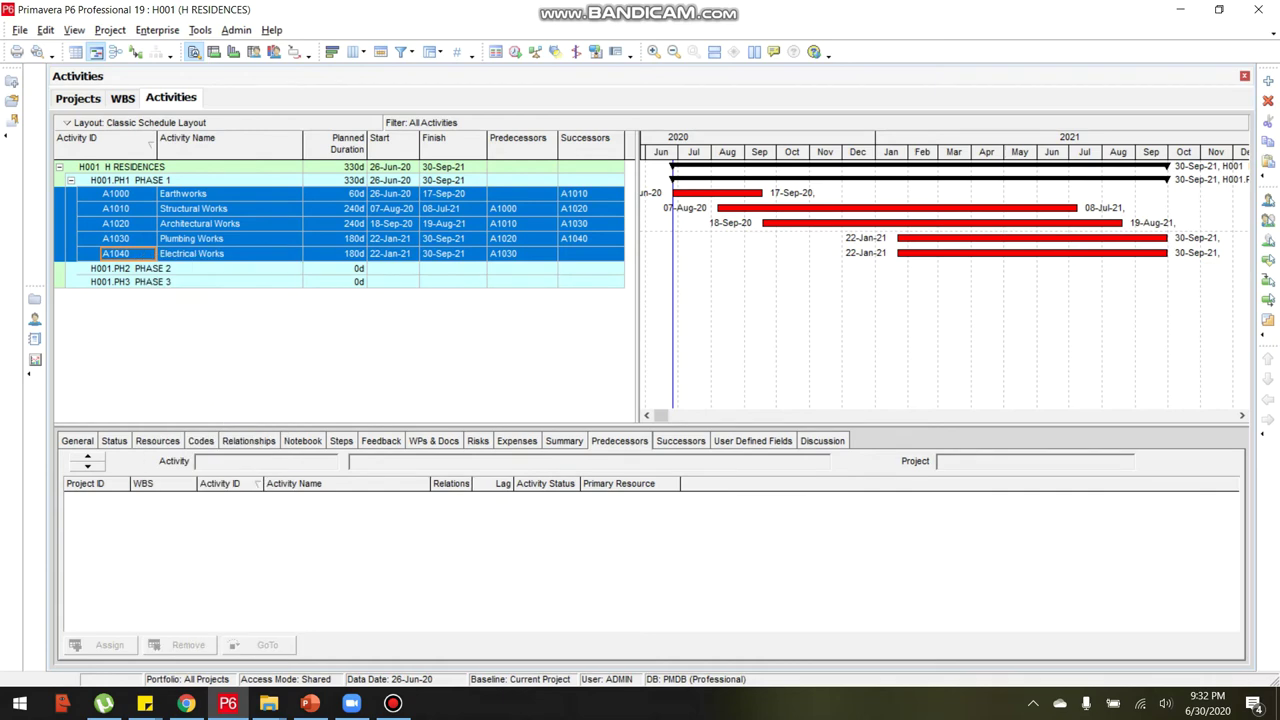
# Paste the copied activities into PHASE 2, keeping relationships only between copied activities and incrementing the Activity IDs by 10.
pyautogui.click(127, 270)
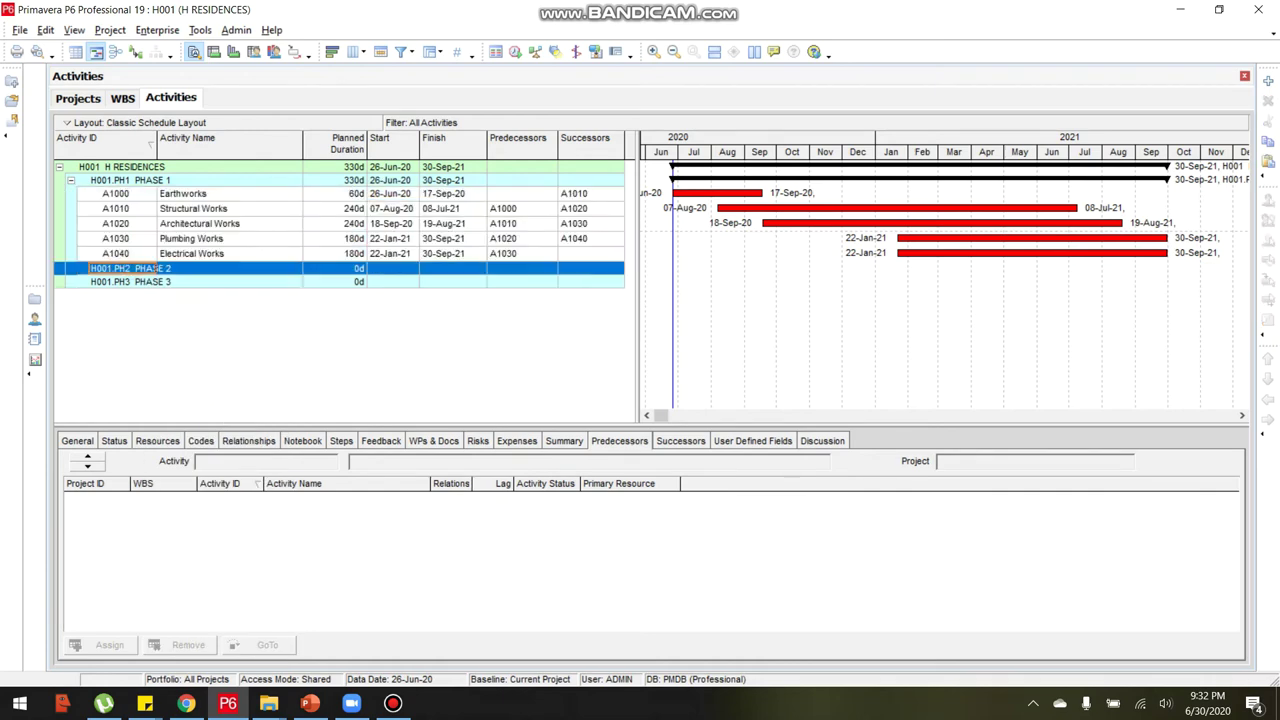
pyautogui.rightClick(125, 270)
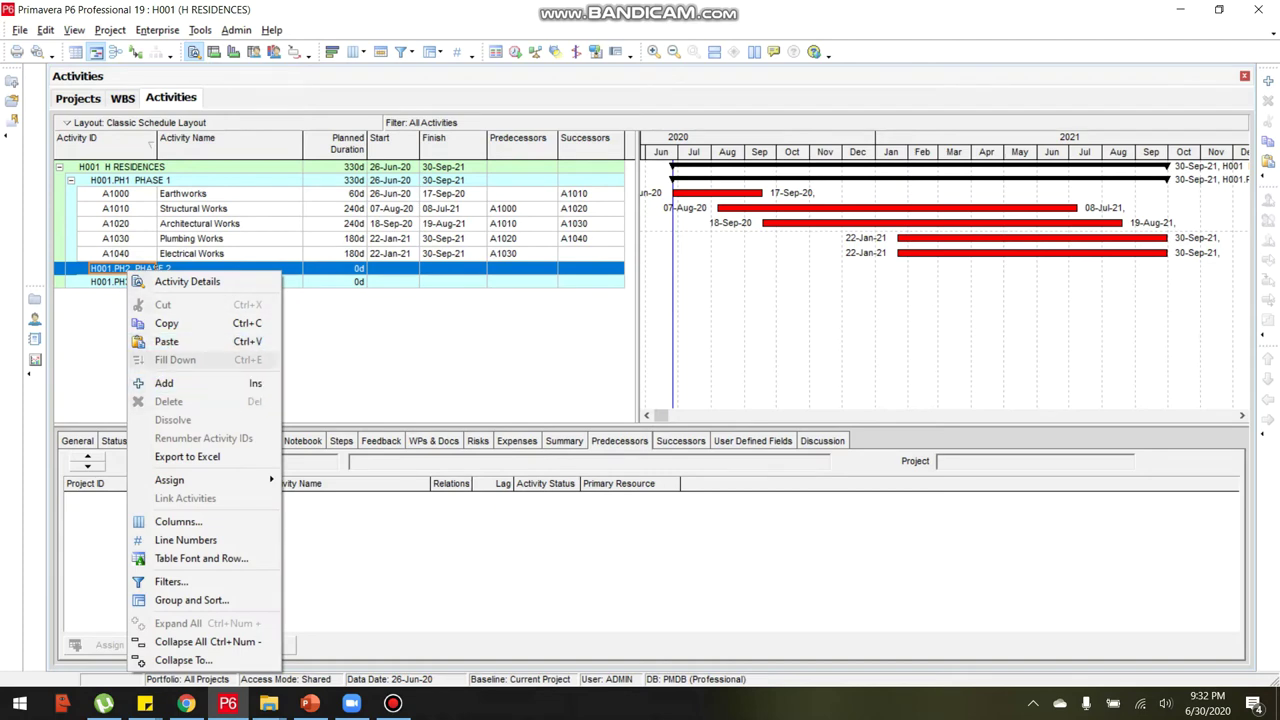
pyautogui.click(166, 341)
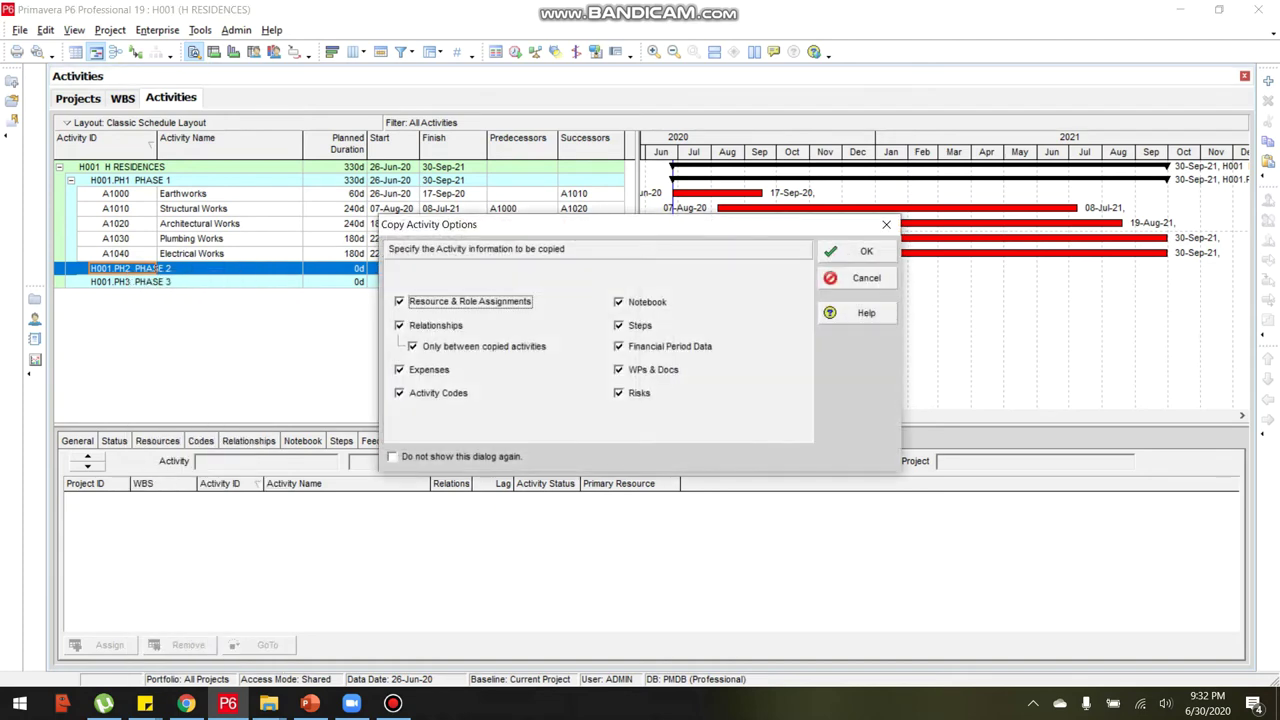
pyautogui.moveTo(640, 224); pyautogui.dragTo(581, 260)
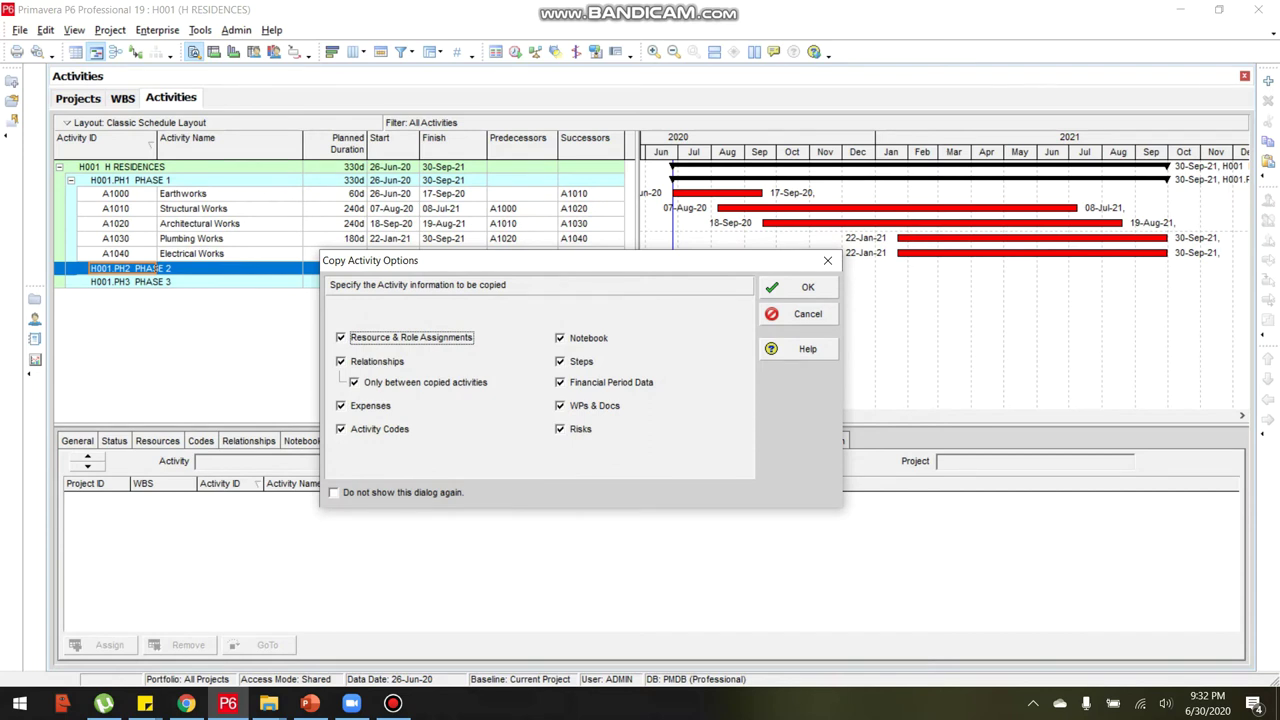
pyautogui.click(440, 361)
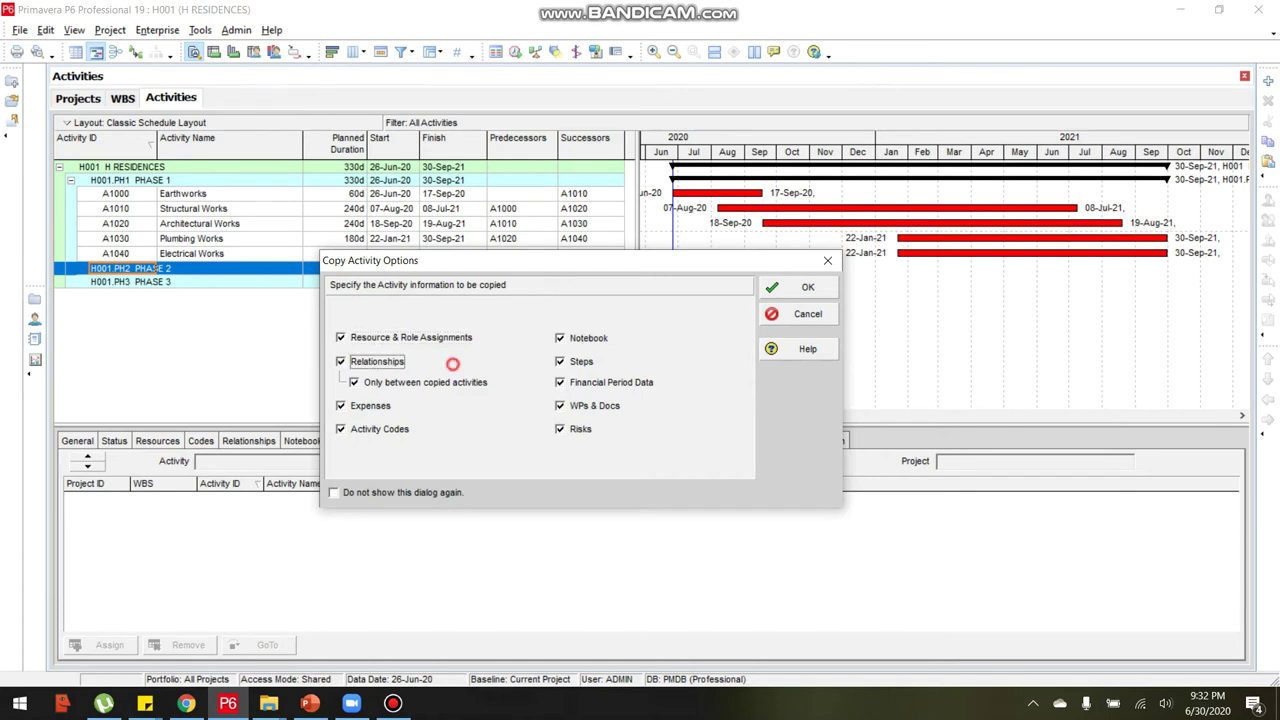
pyautogui.click(341, 361)
pyautogui.click(797, 287)
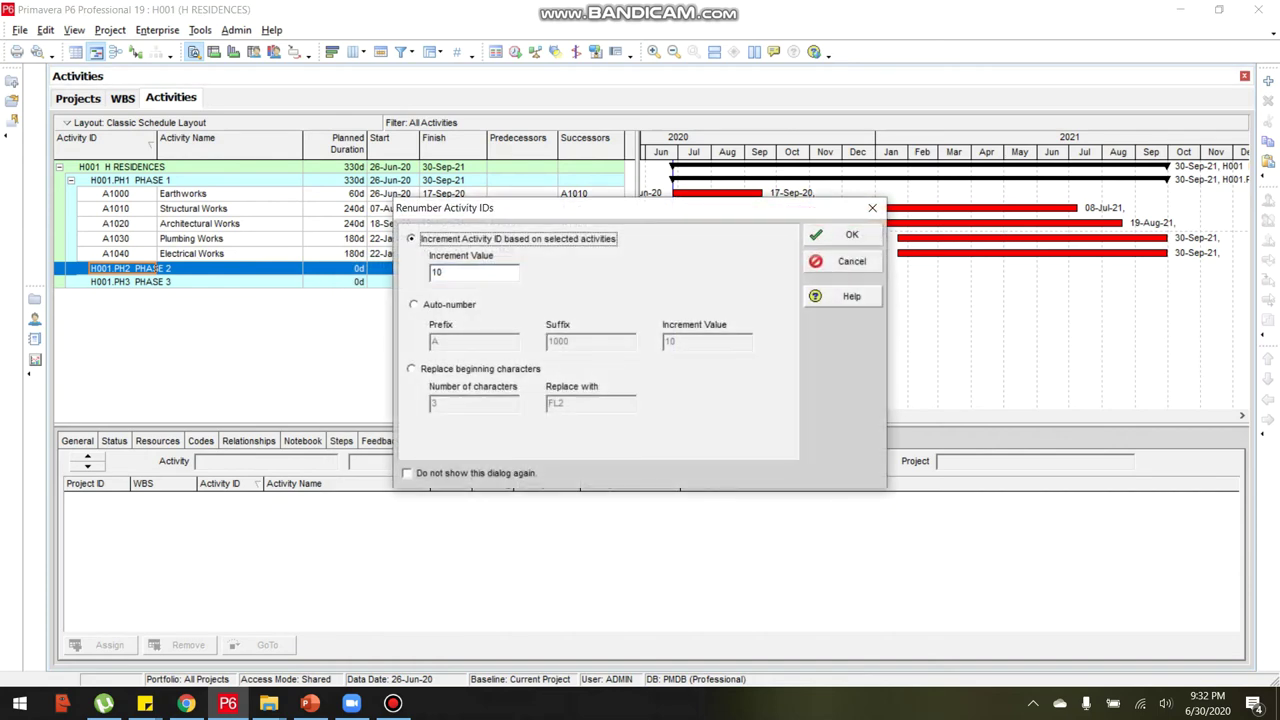
pyautogui.click(849, 234)
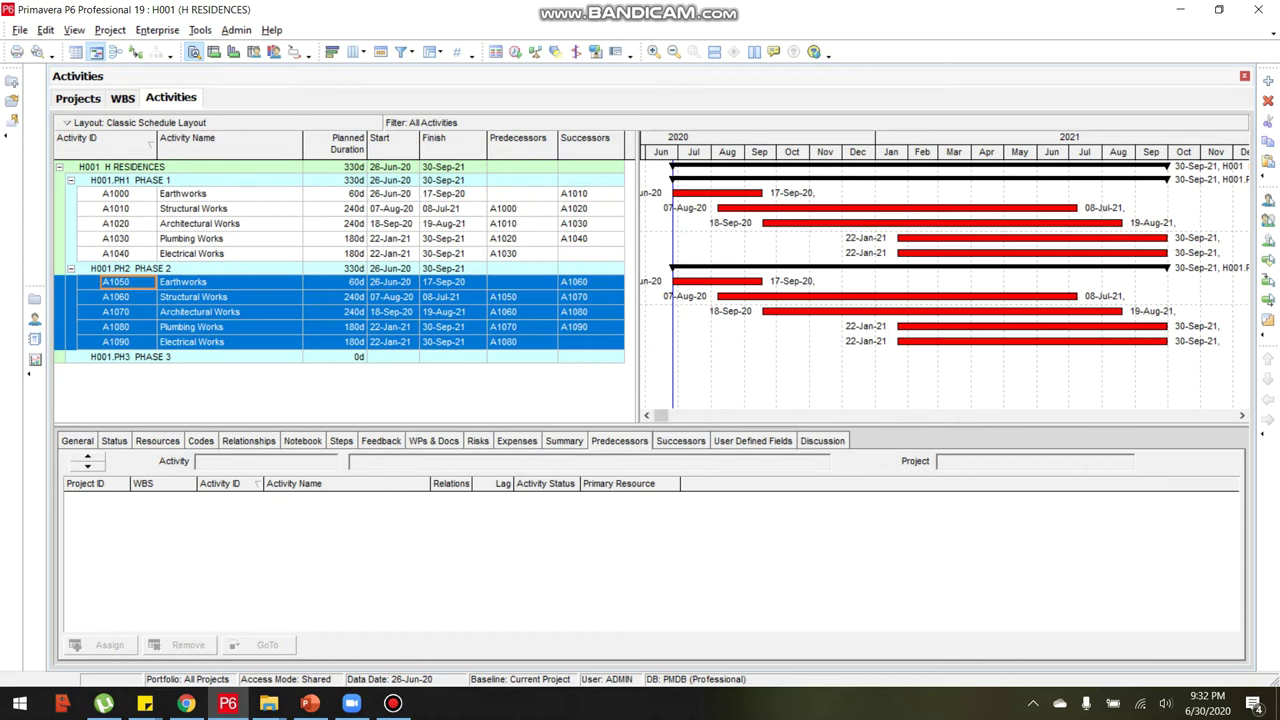
# Paste the same activities into PHASE 3 with all copy options kept and Activity IDs incremented by 10.
pyautogui.click(125, 357)
pyautogui.rightClick(127, 357)
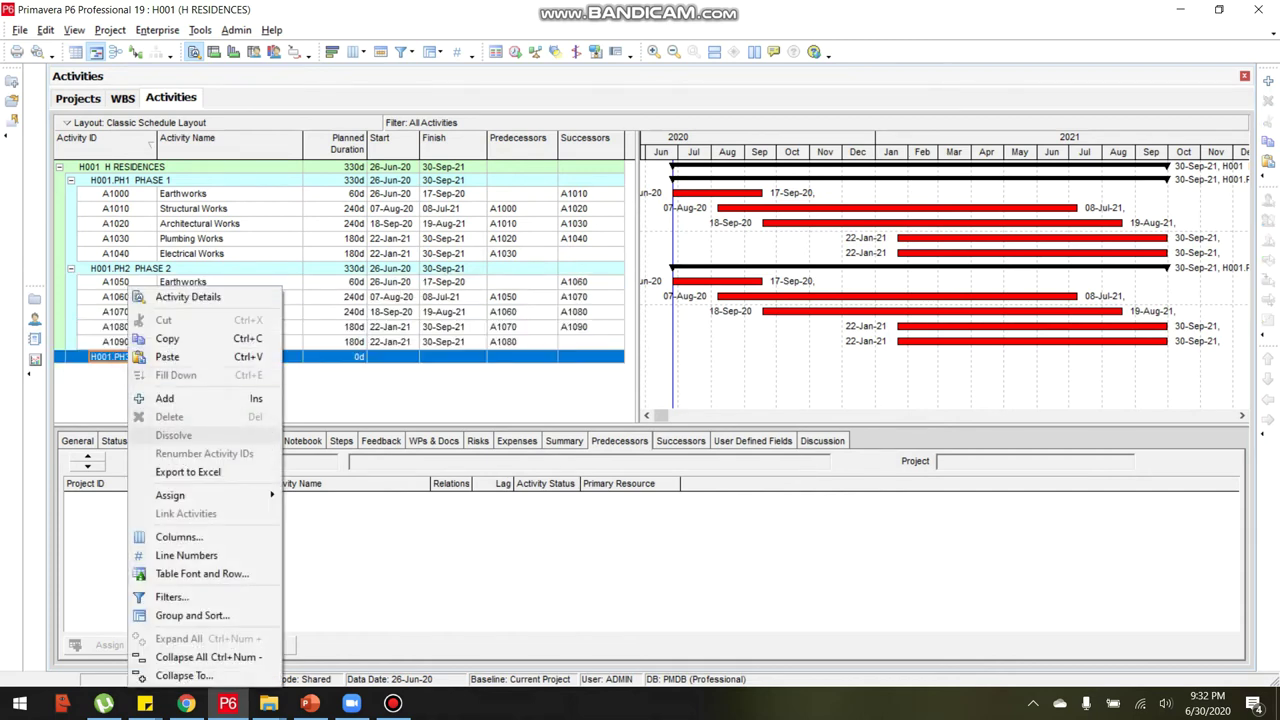
pyautogui.click(167, 357)
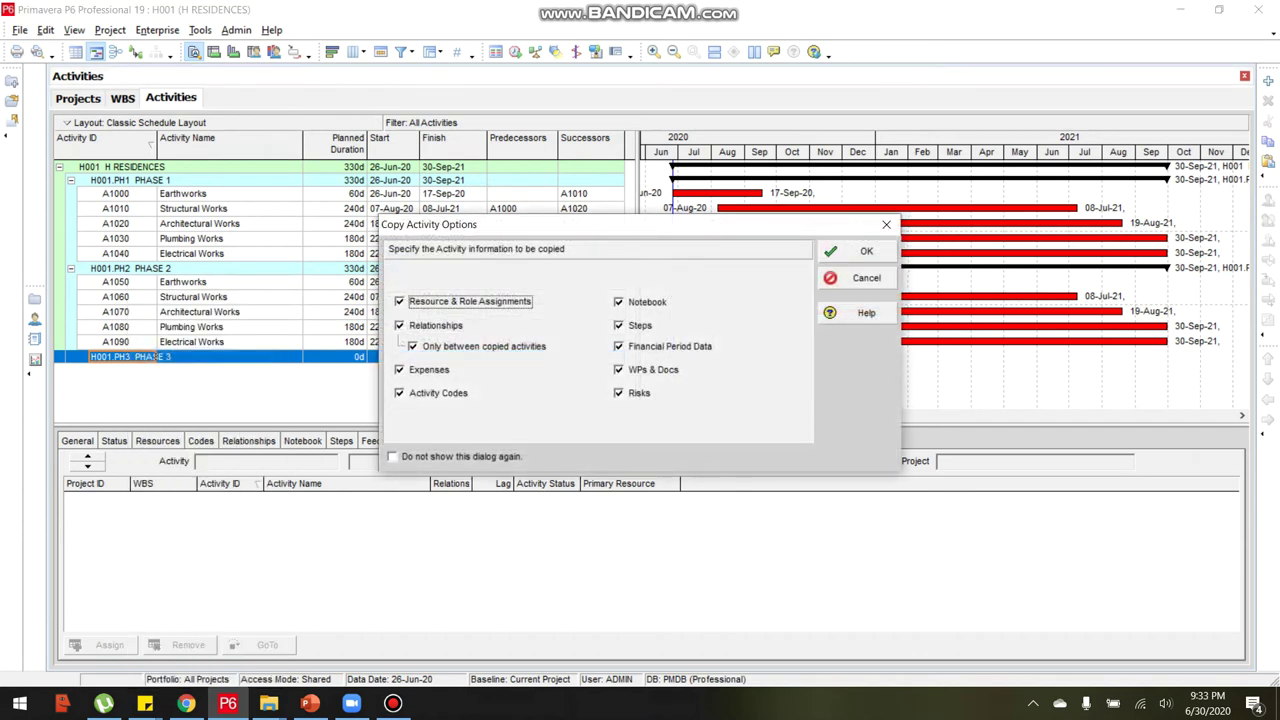
pyautogui.click(497, 365)
pyautogui.click(420, 368)
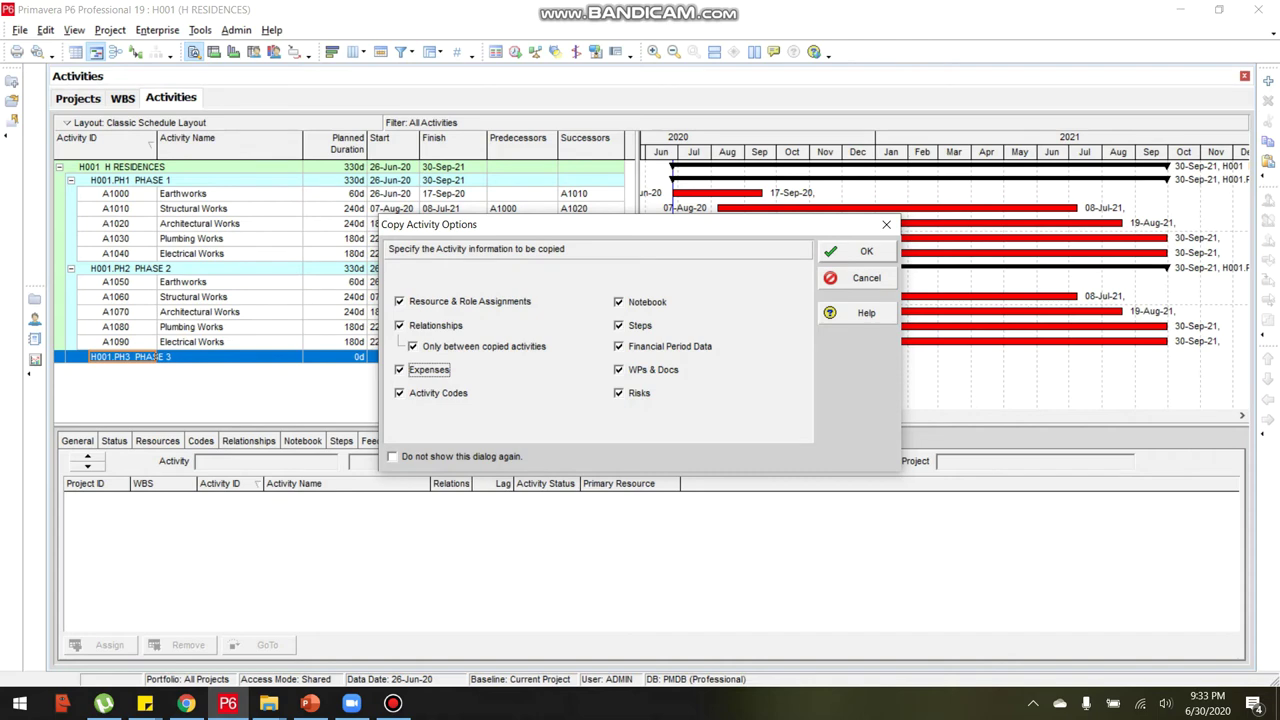
pyautogui.click(858, 251)
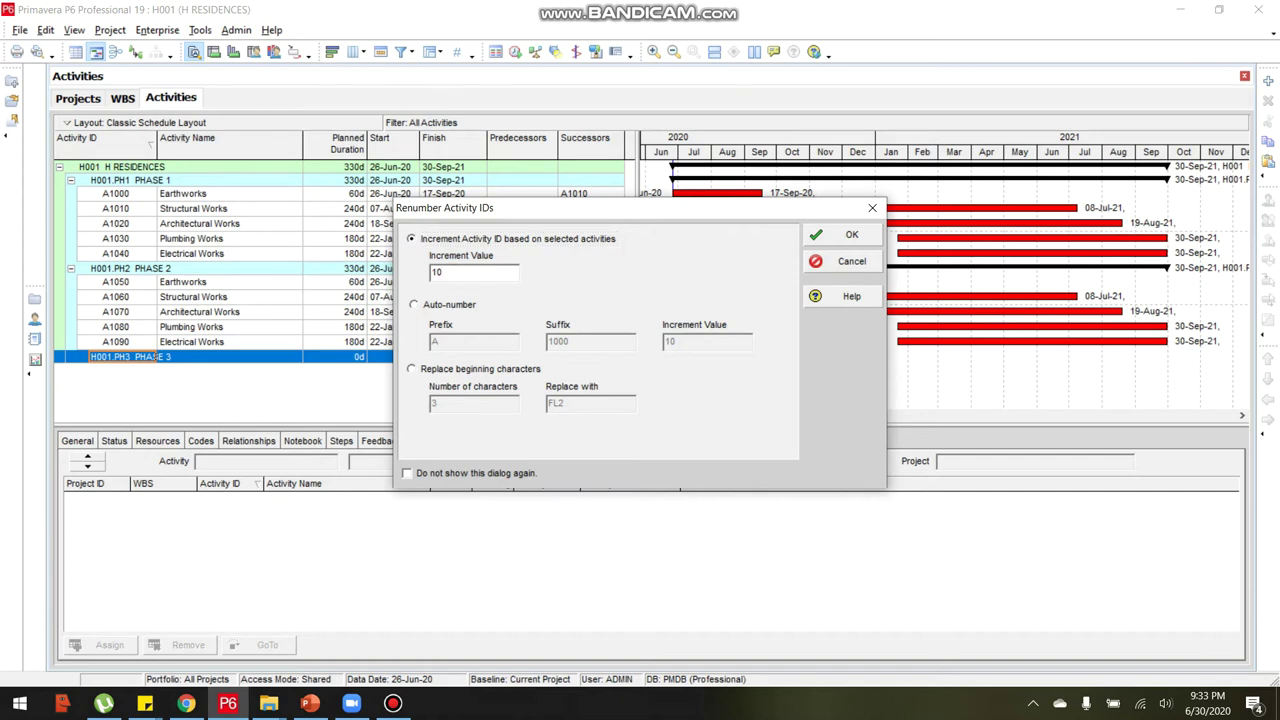
pyautogui.click(859, 237)
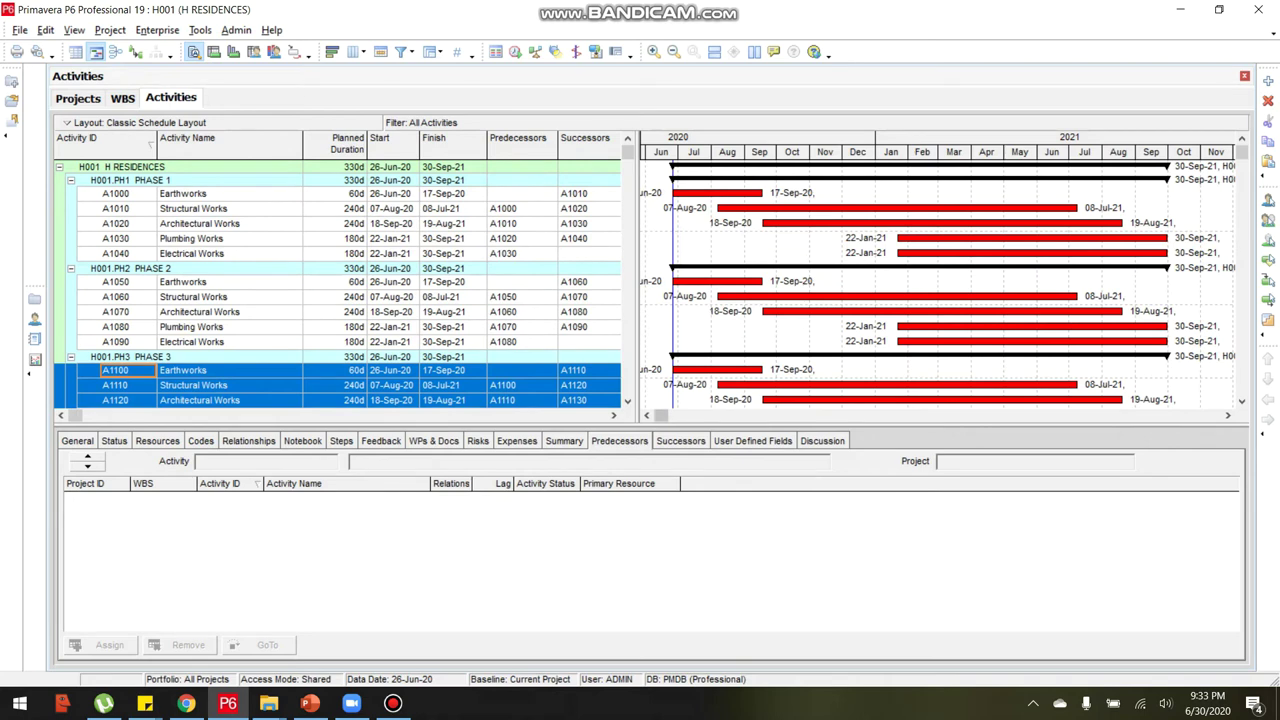
# Widen the activity table and its Predecessors column so the full column heading fits.
pyautogui.click(647, 414)
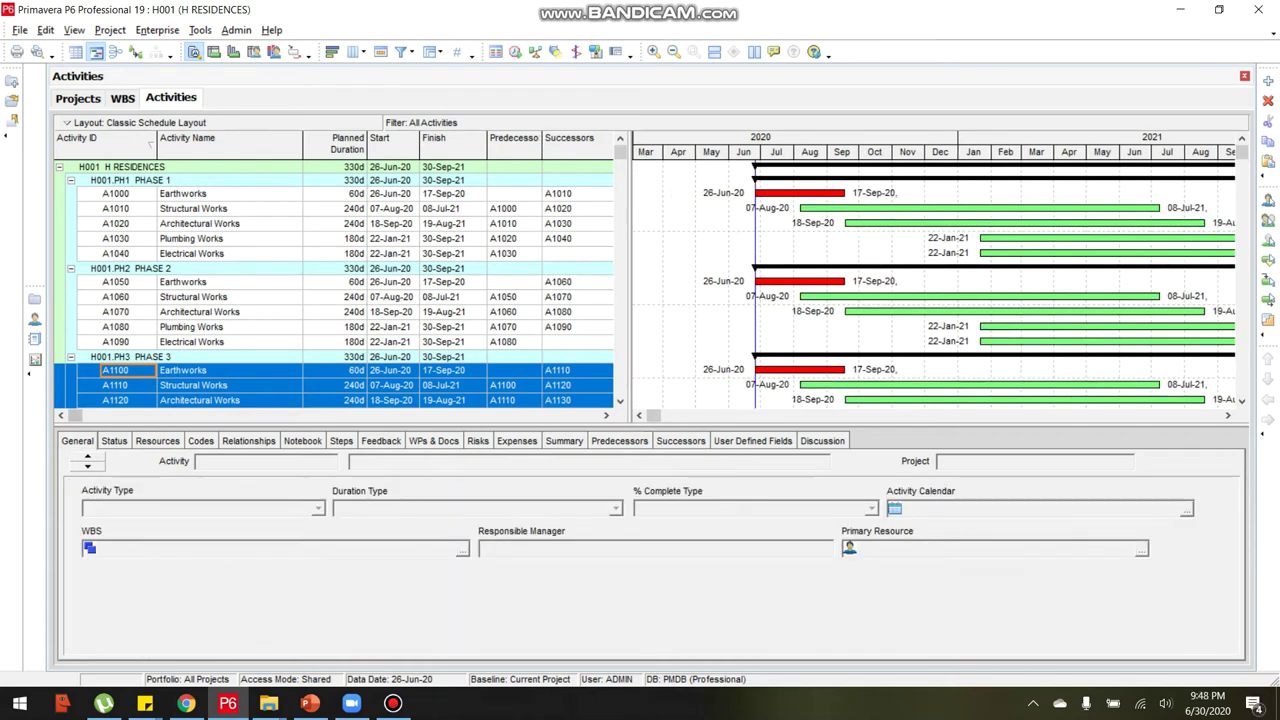
pyautogui.moveTo(629, 371); pyautogui.dragTo(655, 371)
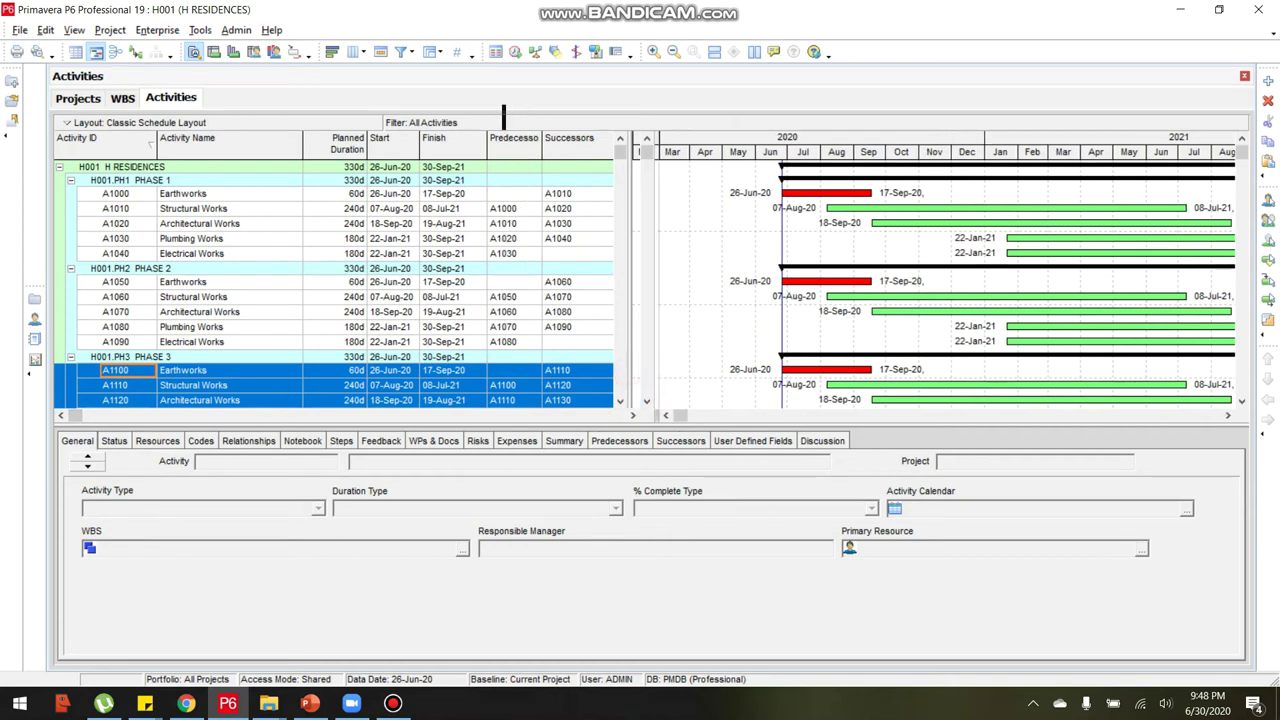
pyautogui.click(503, 297)
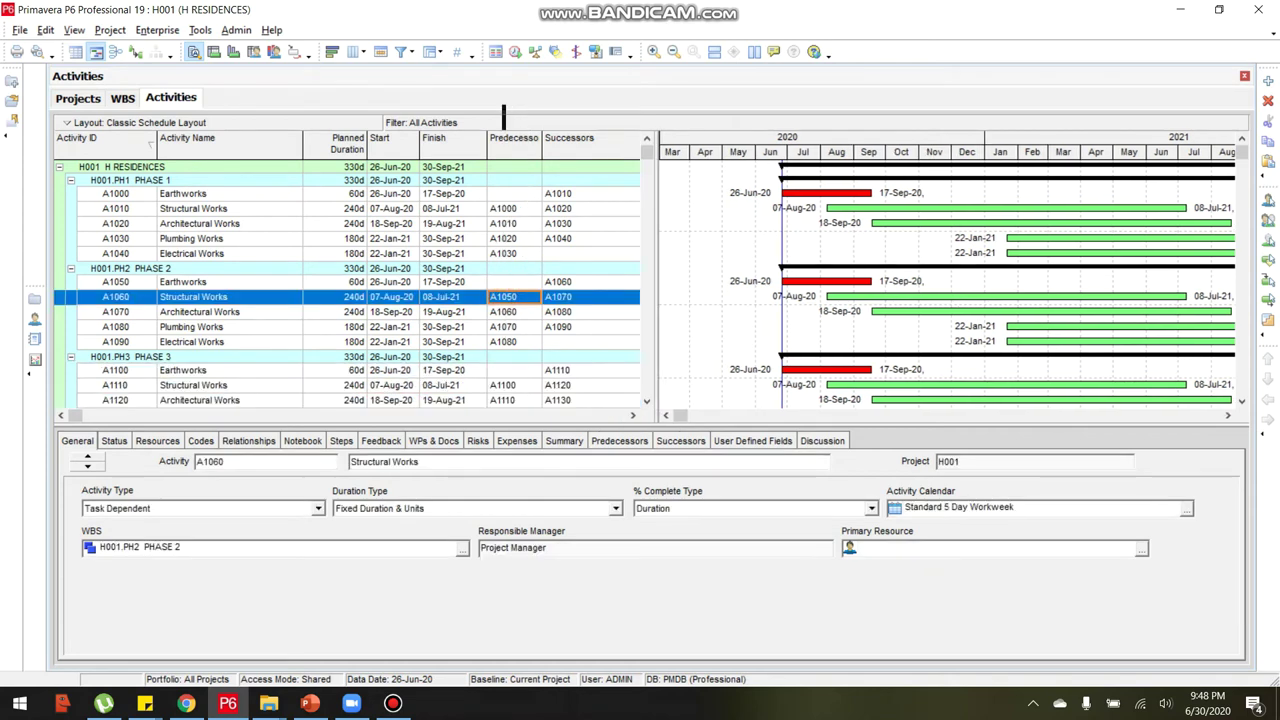
pyautogui.moveTo(542, 140); pyautogui.dragTo(564, 140)
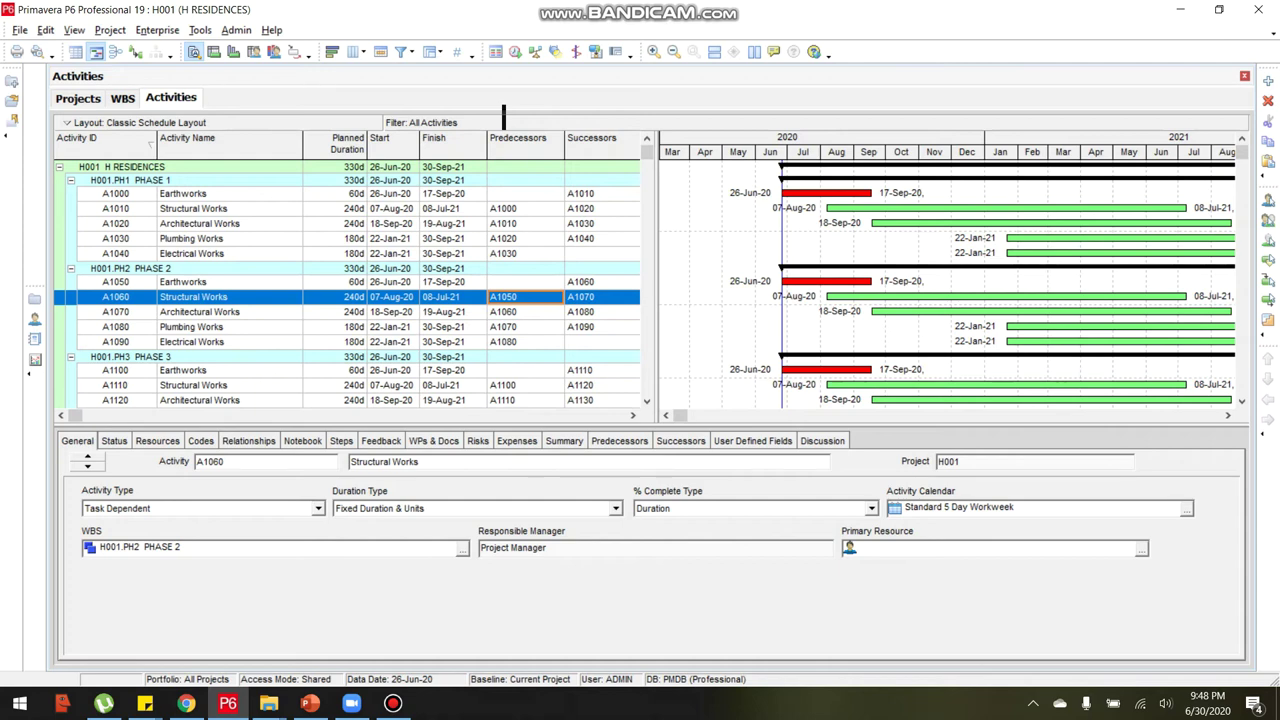
# Assign PHASE 1 Earthworks (A1000) as predecessor of PHASE 2 Earthworks (A1050).
pyautogui.click(530, 281)
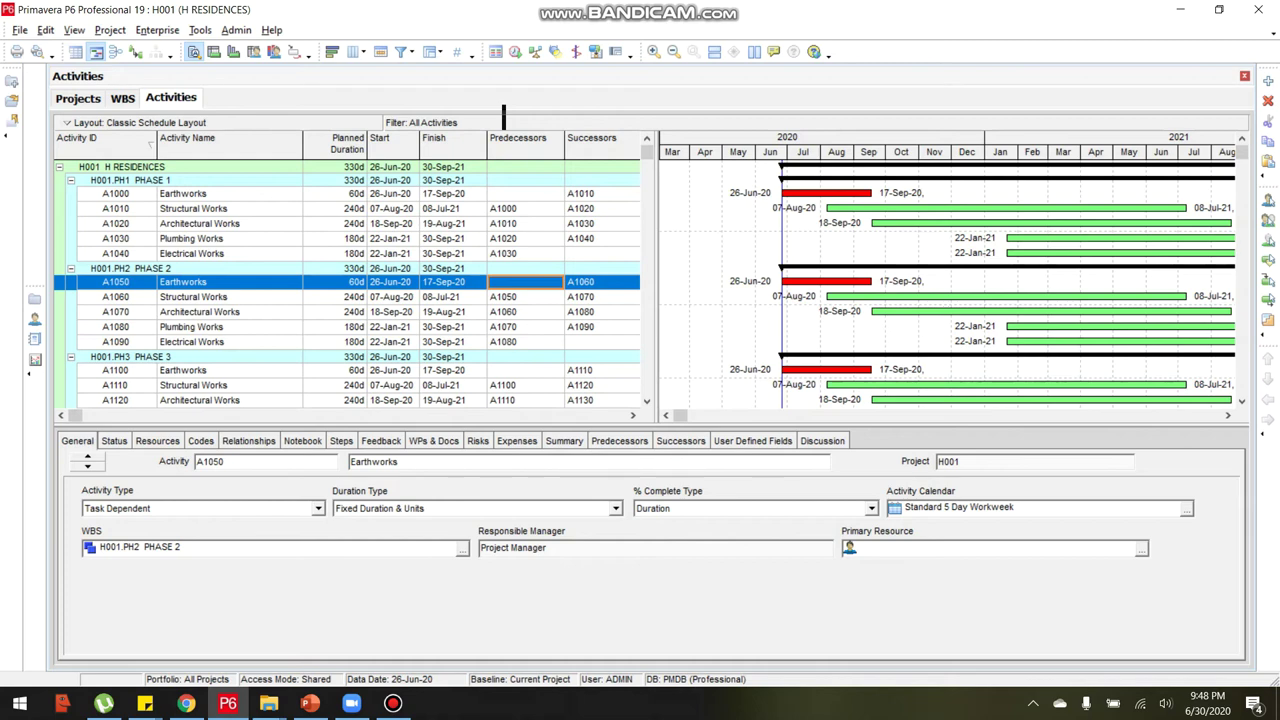
pyautogui.doubleClick(533, 282)
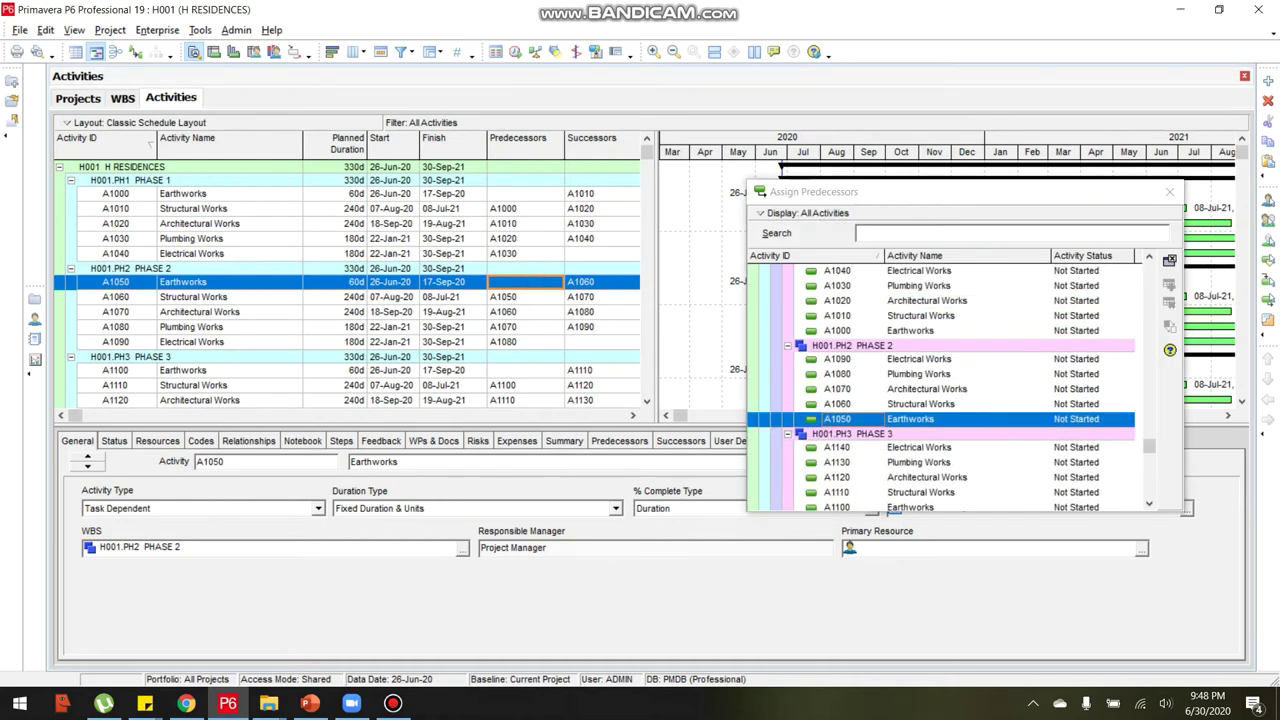
pyautogui.doubleClick(923, 331)
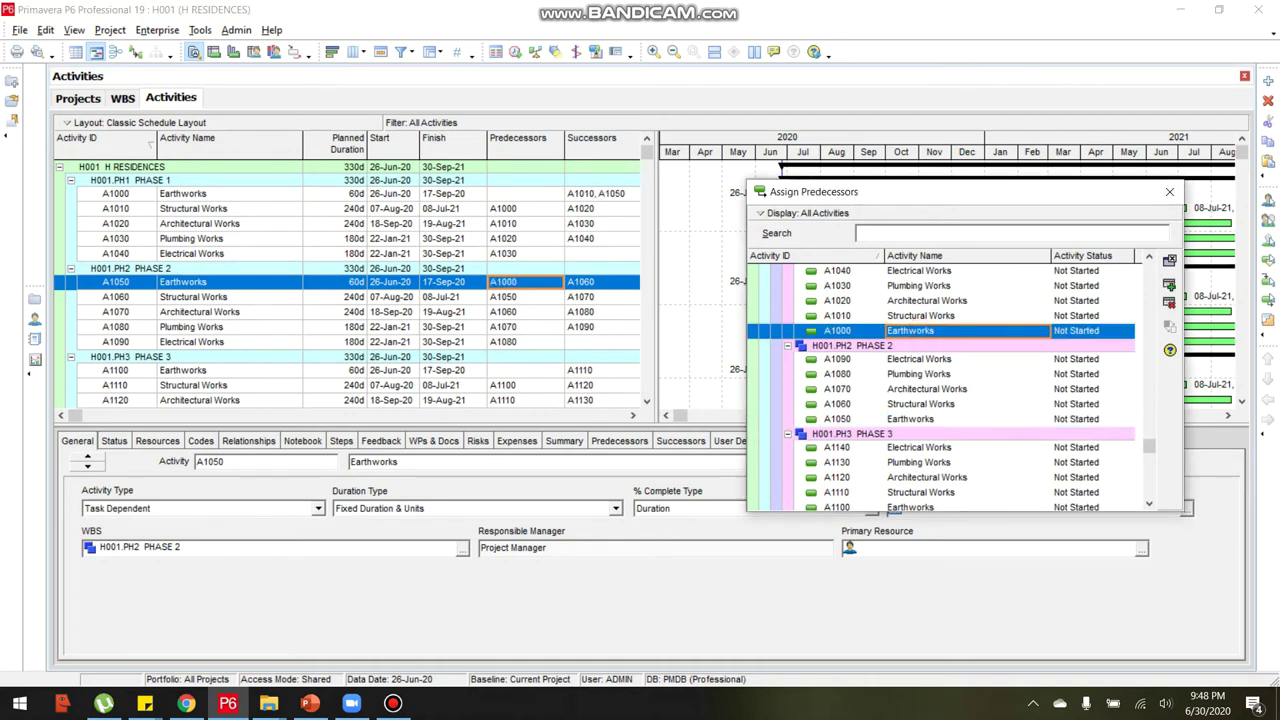
# Assign PHASE 2 Earthworks (A1050) as predecessor of PHASE 3 Earthworks (A1100) and finish assigning predecessors.
pyautogui.click(519, 370)
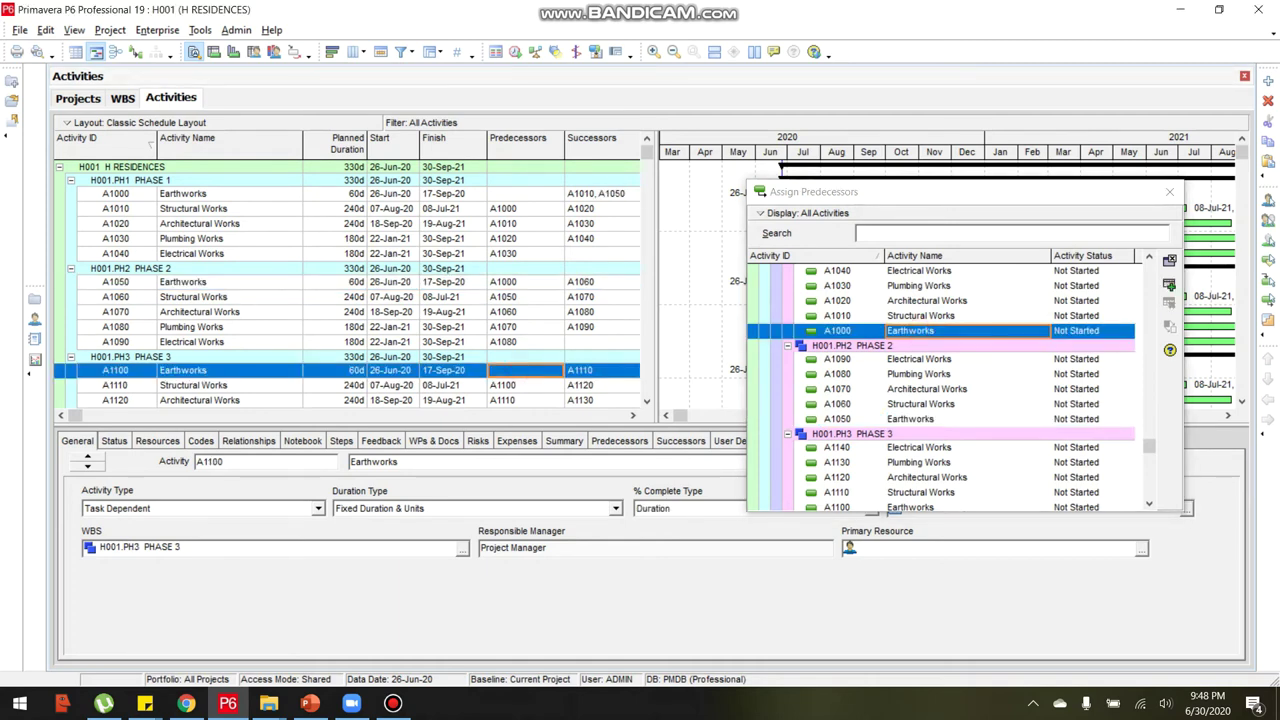
pyautogui.scroll(-1, 941, 384)
pyautogui.click(910, 492)
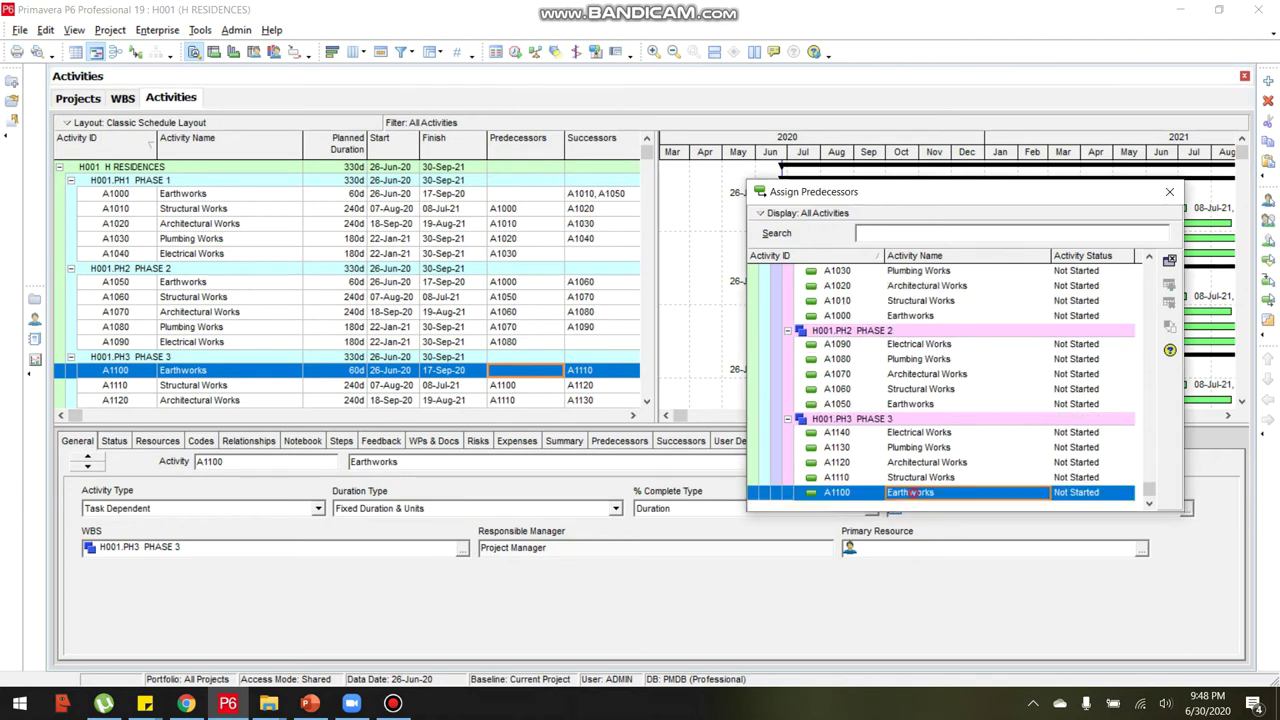
pyautogui.doubleClick(910, 403)
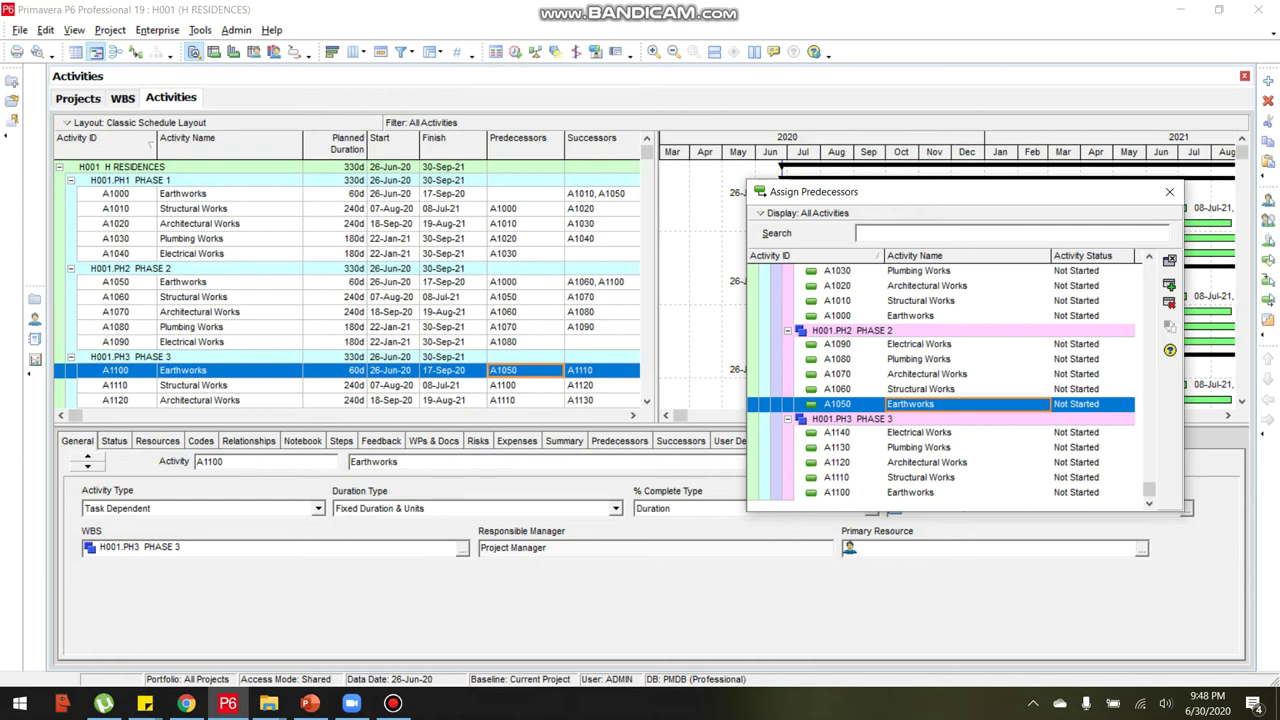
pyautogui.click(1169, 191)
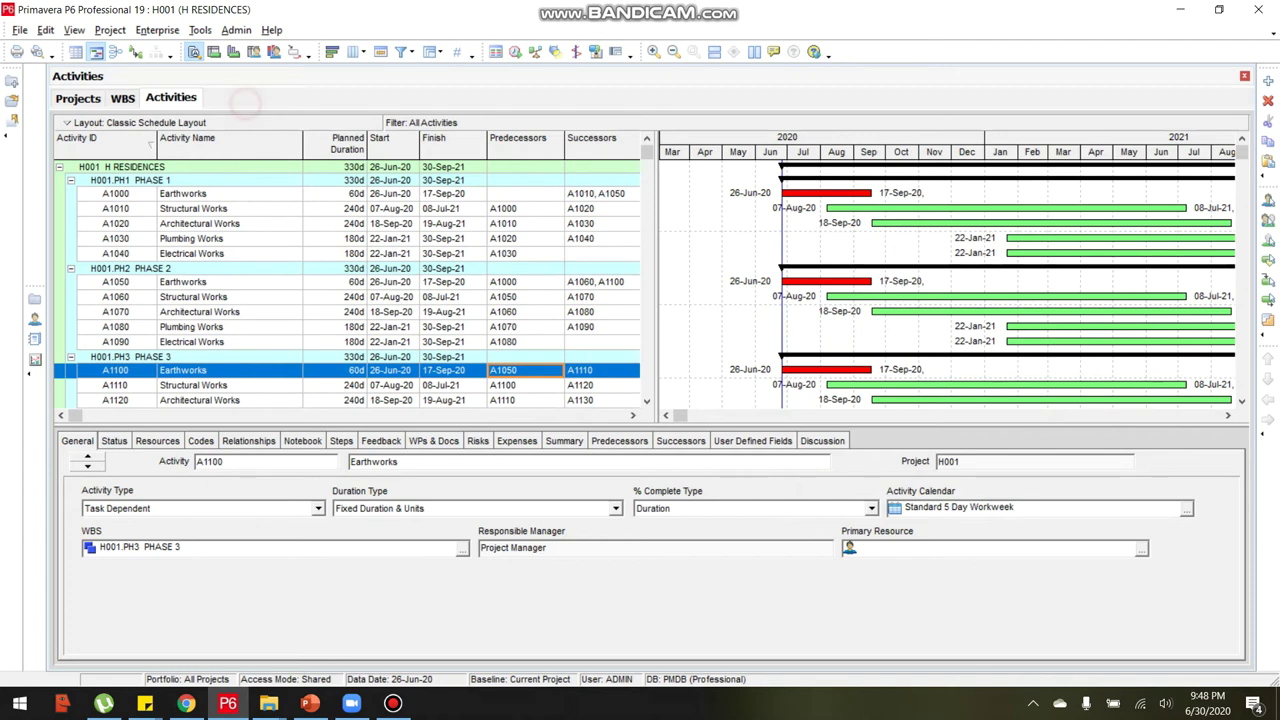
# Reschedule the H RESIDENCES project to apply the new links between the phases.
pyautogui.click(200, 30)
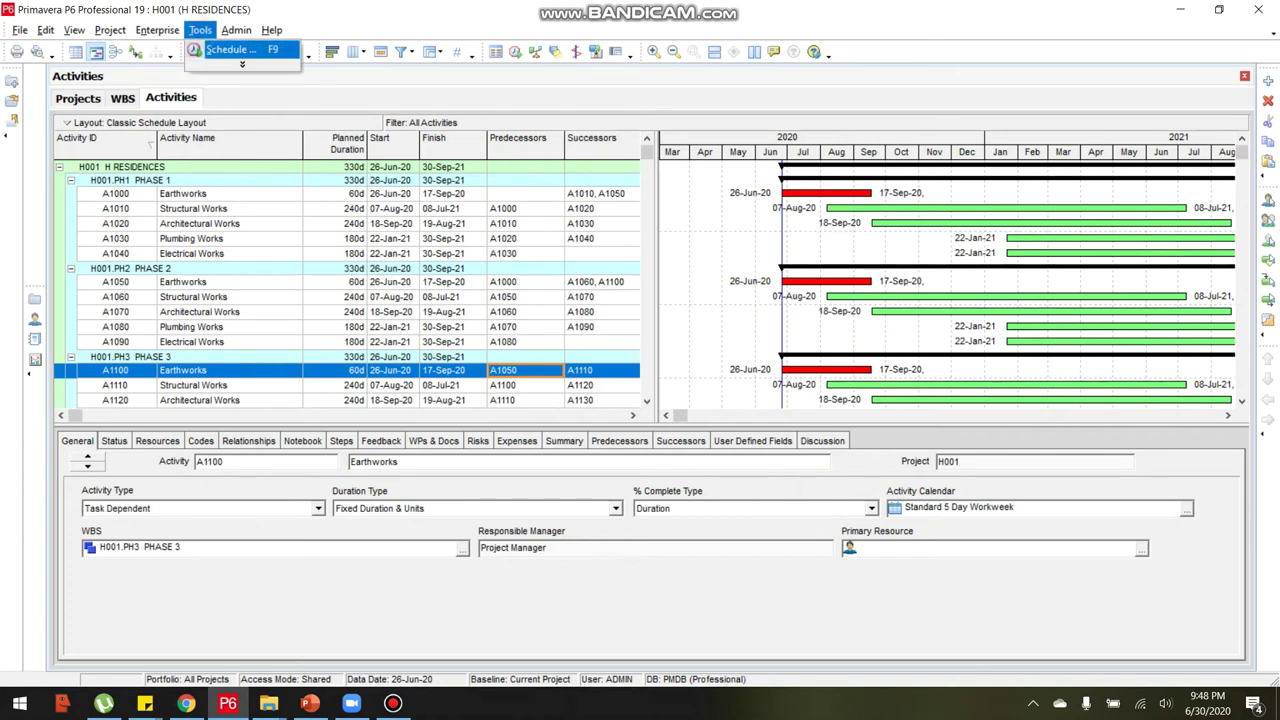
pyautogui.click(228, 49)
pyautogui.press('Return')
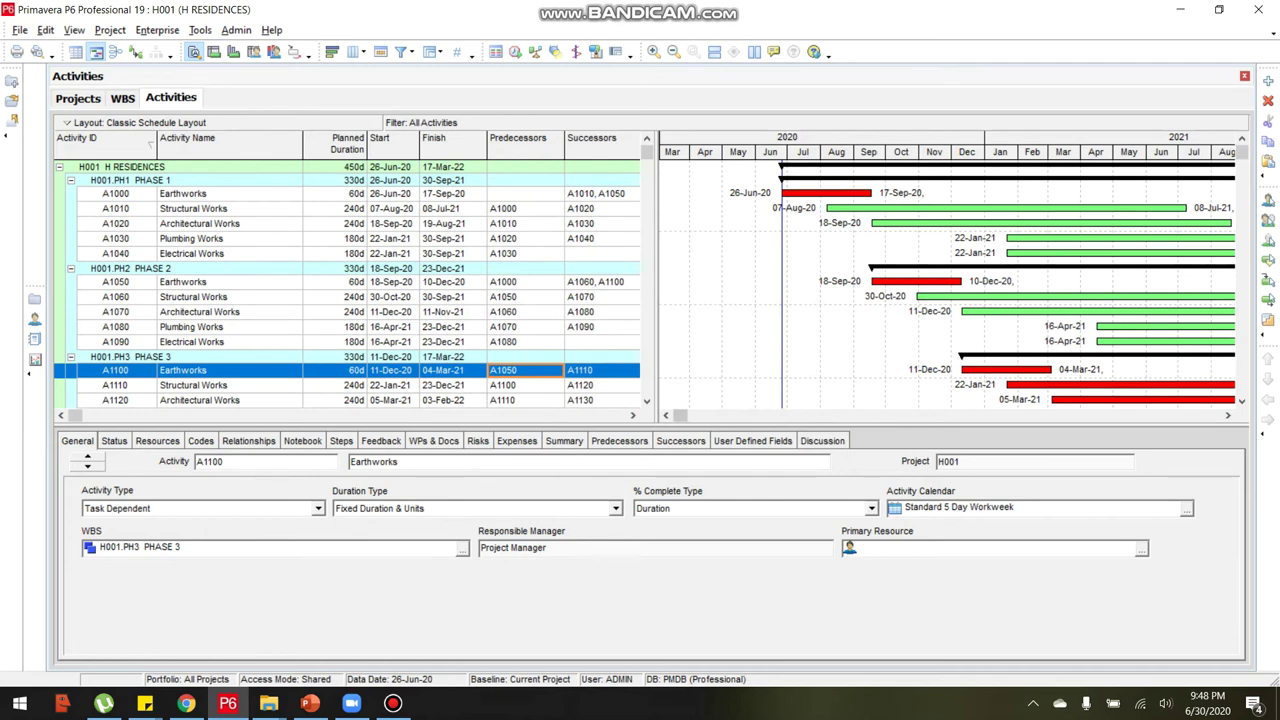
# Examine the rescheduled Gantt bars and dates of PHASE 1, PHASE 2 and PHASE 3 through to the project finish.
pyautogui.click(1228, 414)
pyautogui.click(1228, 414)
pyautogui.click(1228, 414)
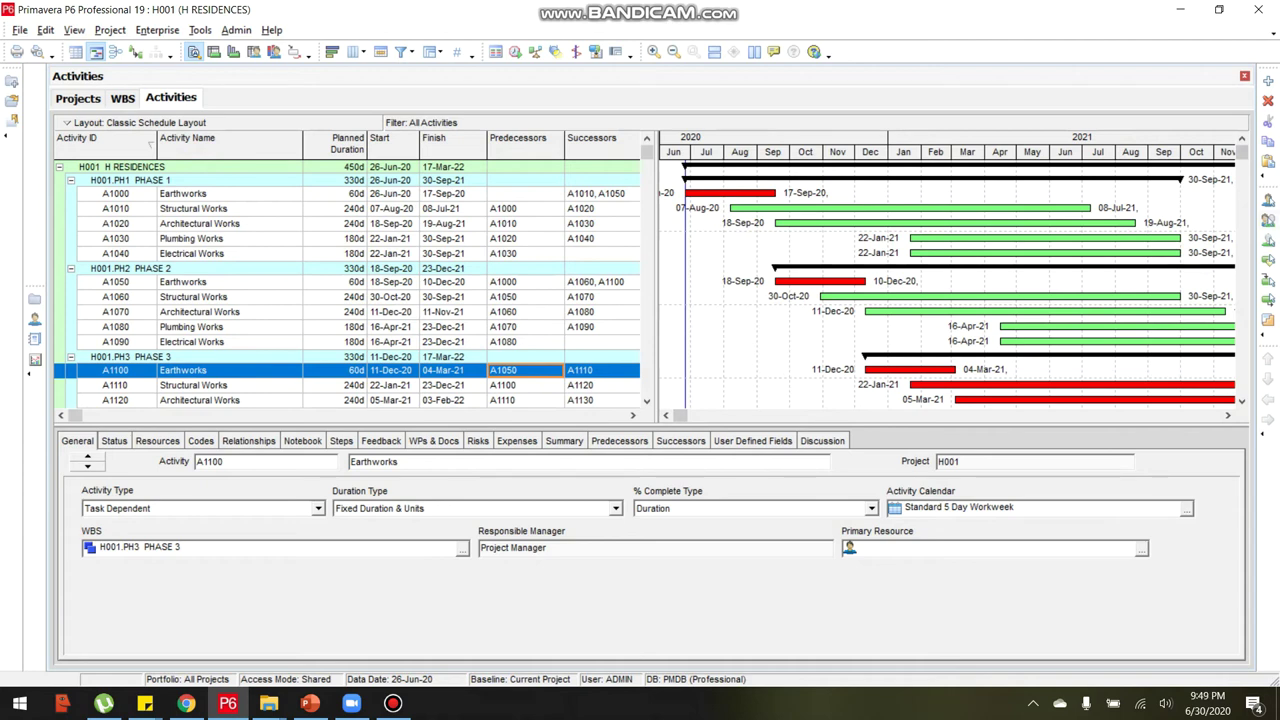
pyautogui.click(1241, 401)
pyautogui.click(1241, 401)
pyautogui.click(1241, 401)
pyautogui.click(1241, 401)
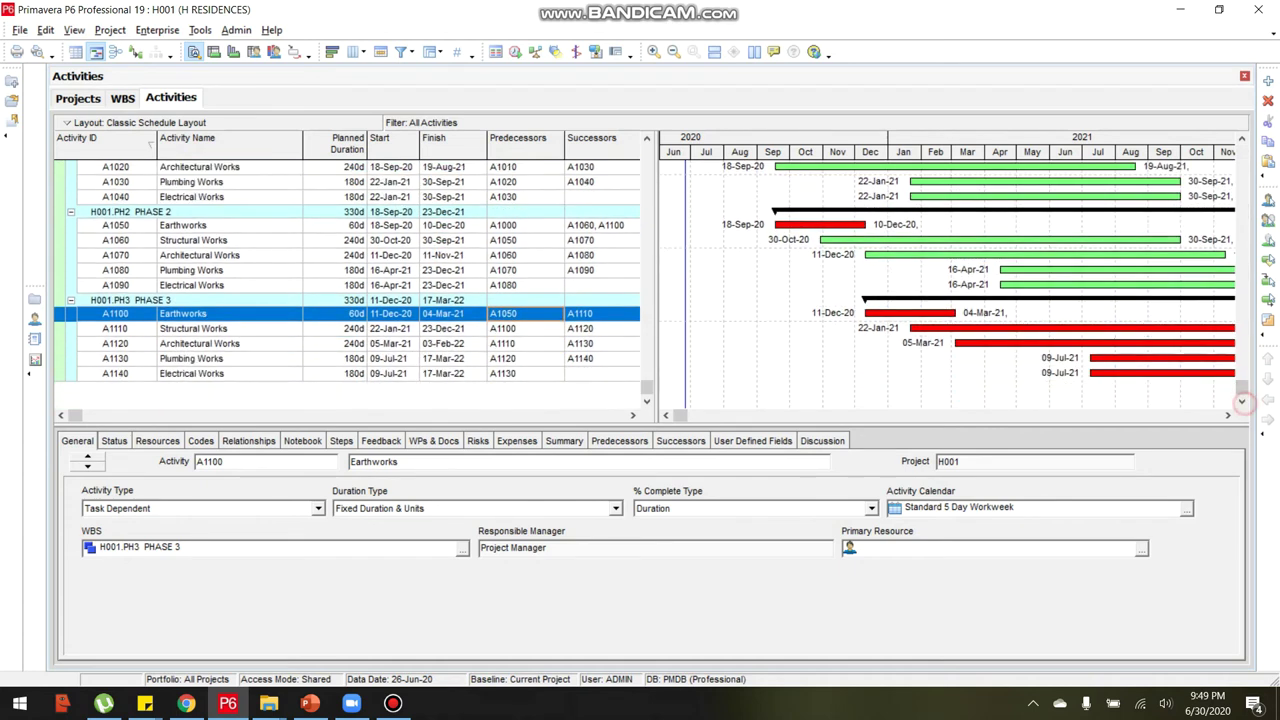
pyautogui.click(1228, 415)
pyautogui.click(1228, 415)
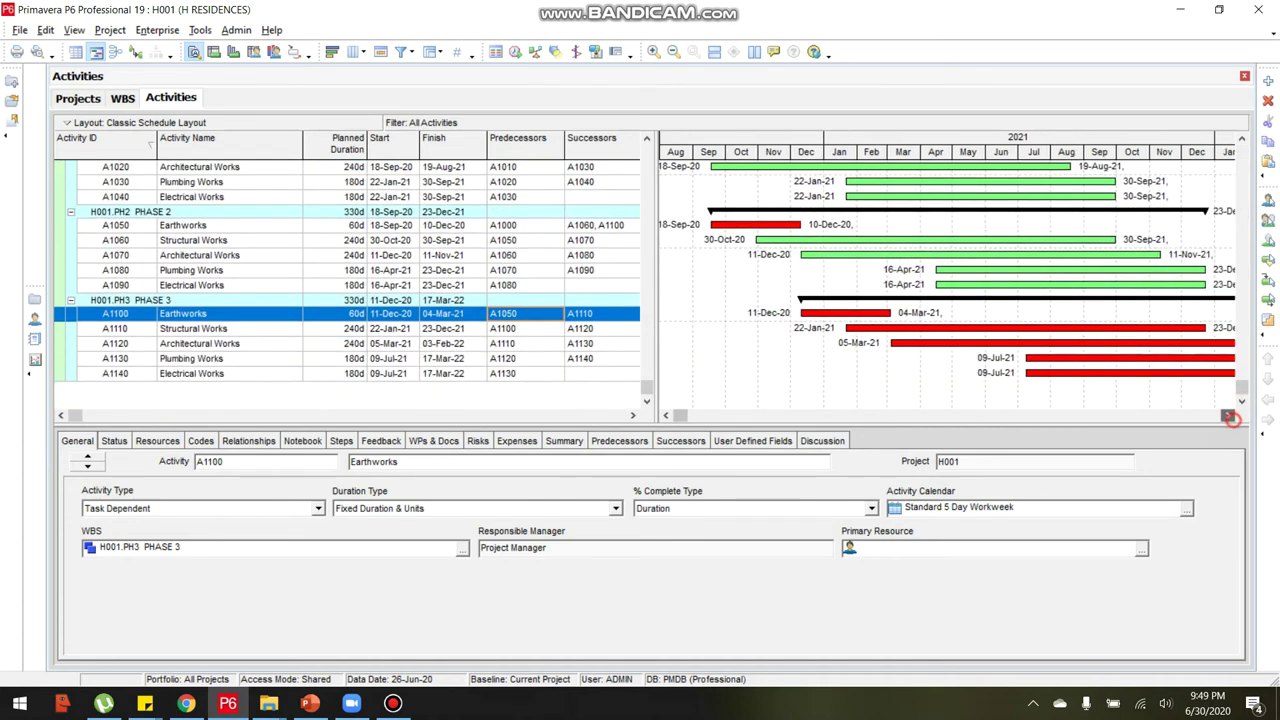
pyautogui.click(1228, 415)
pyautogui.click(1228, 415)
pyautogui.click(1228, 415)
pyautogui.click(1228, 415)
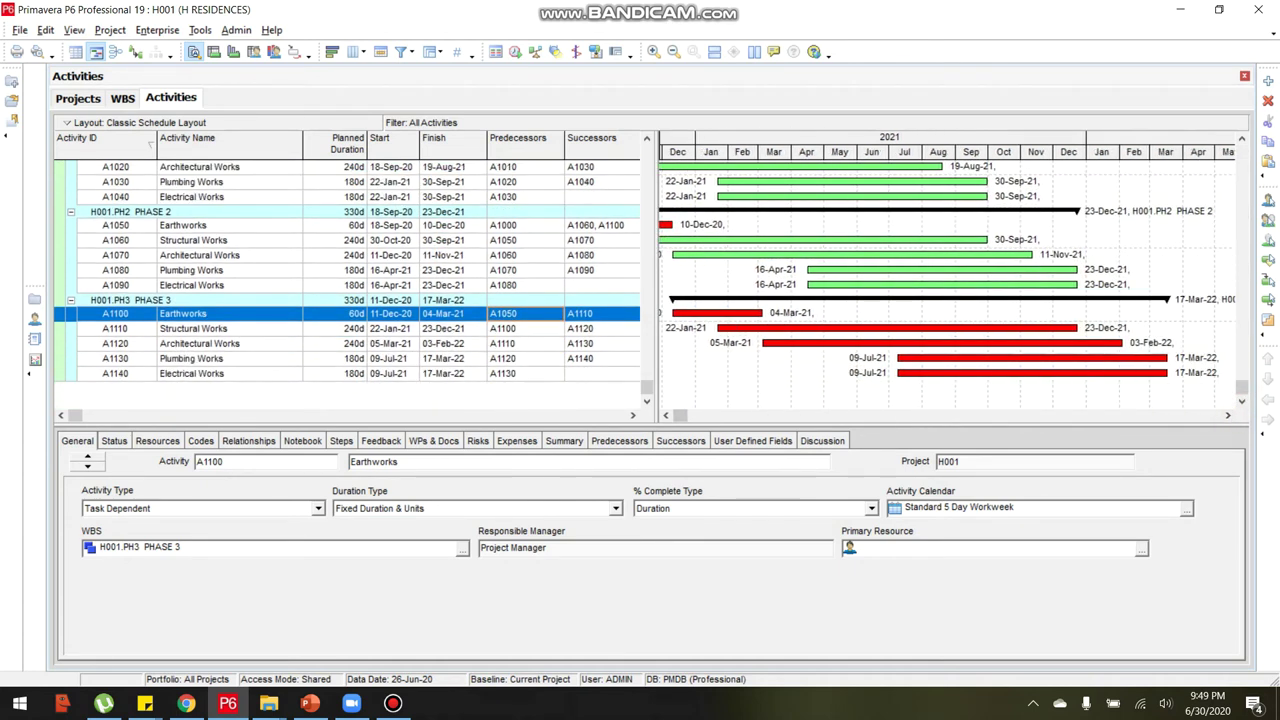
pyautogui.moveTo(1242, 387); pyautogui.dragTo(1242, 163)
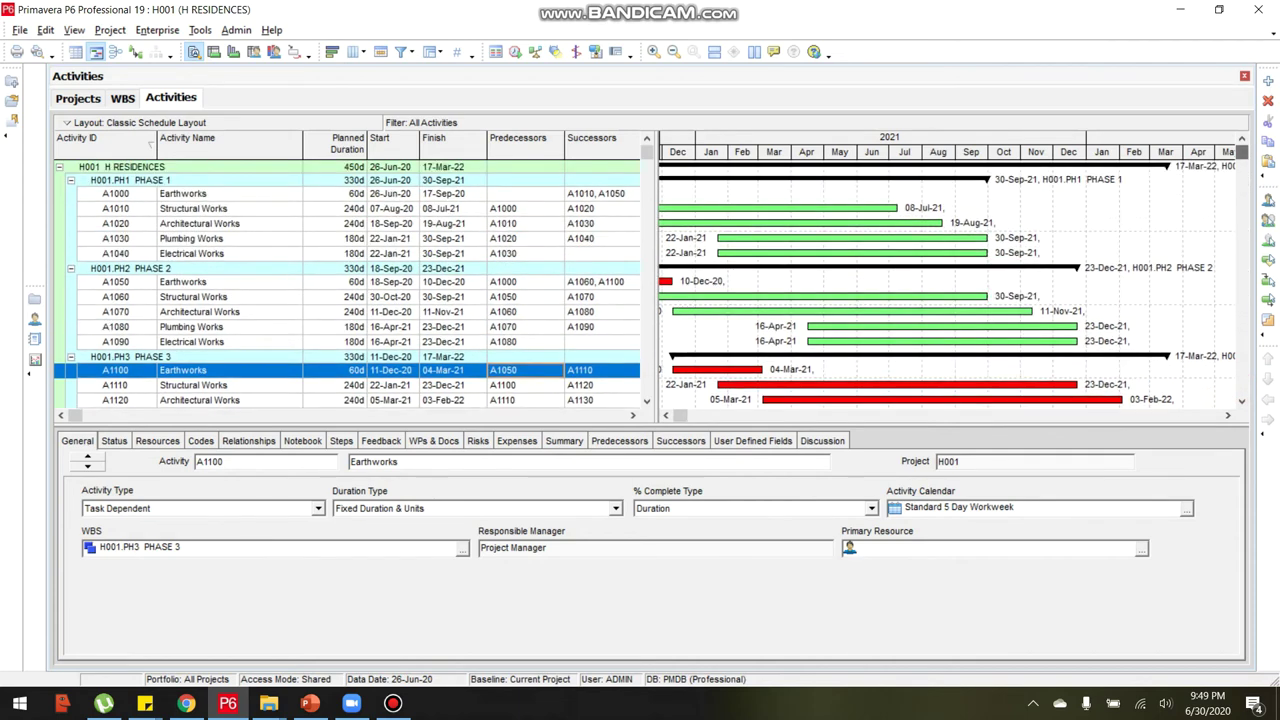
pyautogui.moveTo(681, 415); pyautogui.dragTo(678, 415)
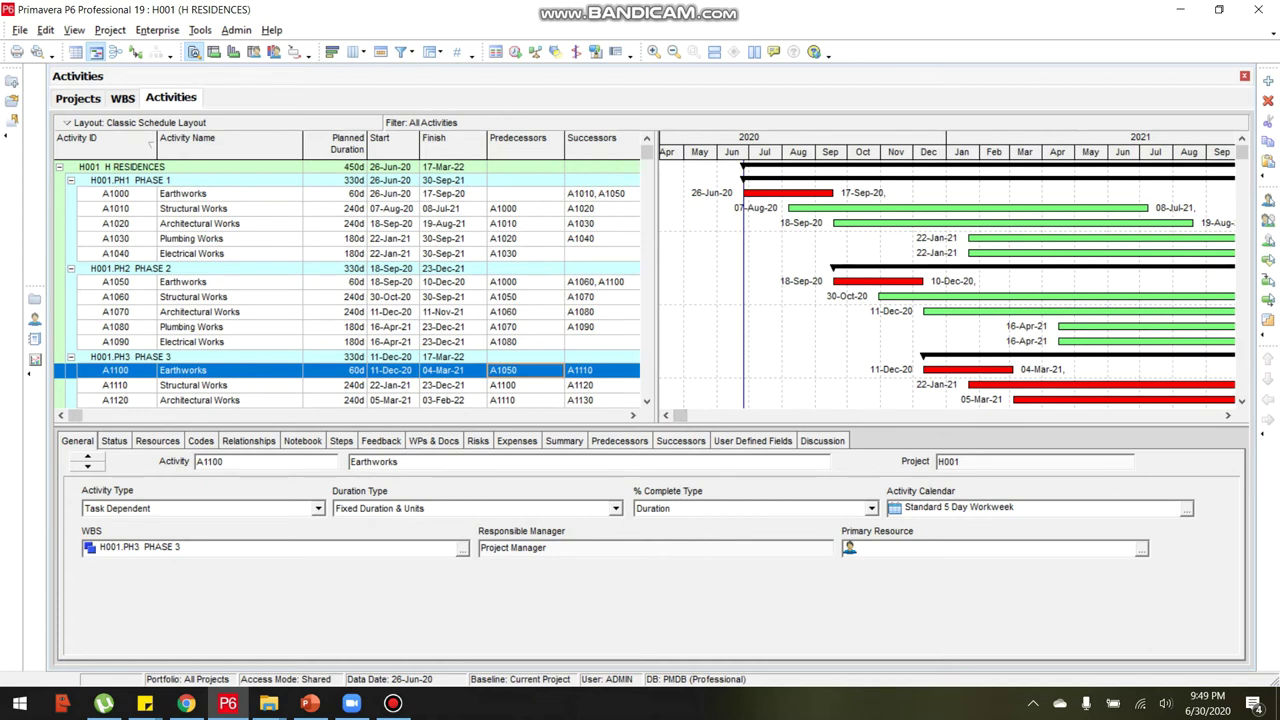
pyautogui.click(1228, 415)
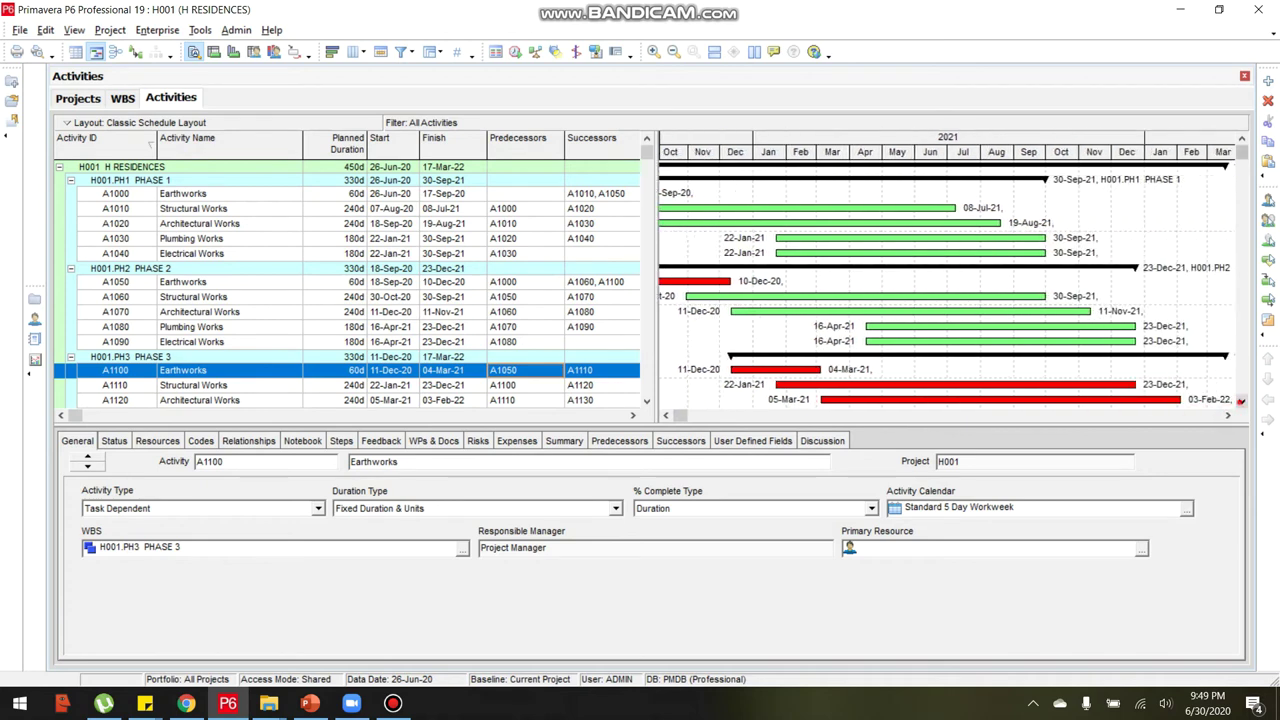
pyautogui.click(1241, 400)
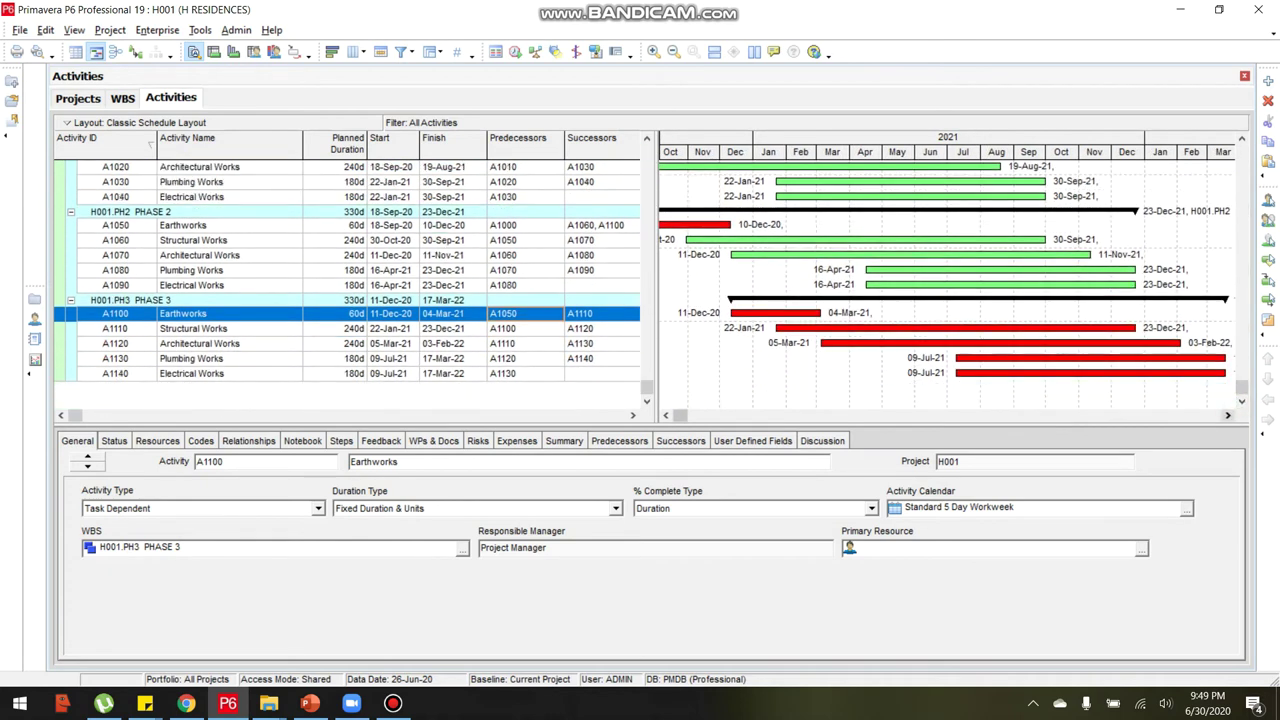
pyautogui.click(1227, 415)
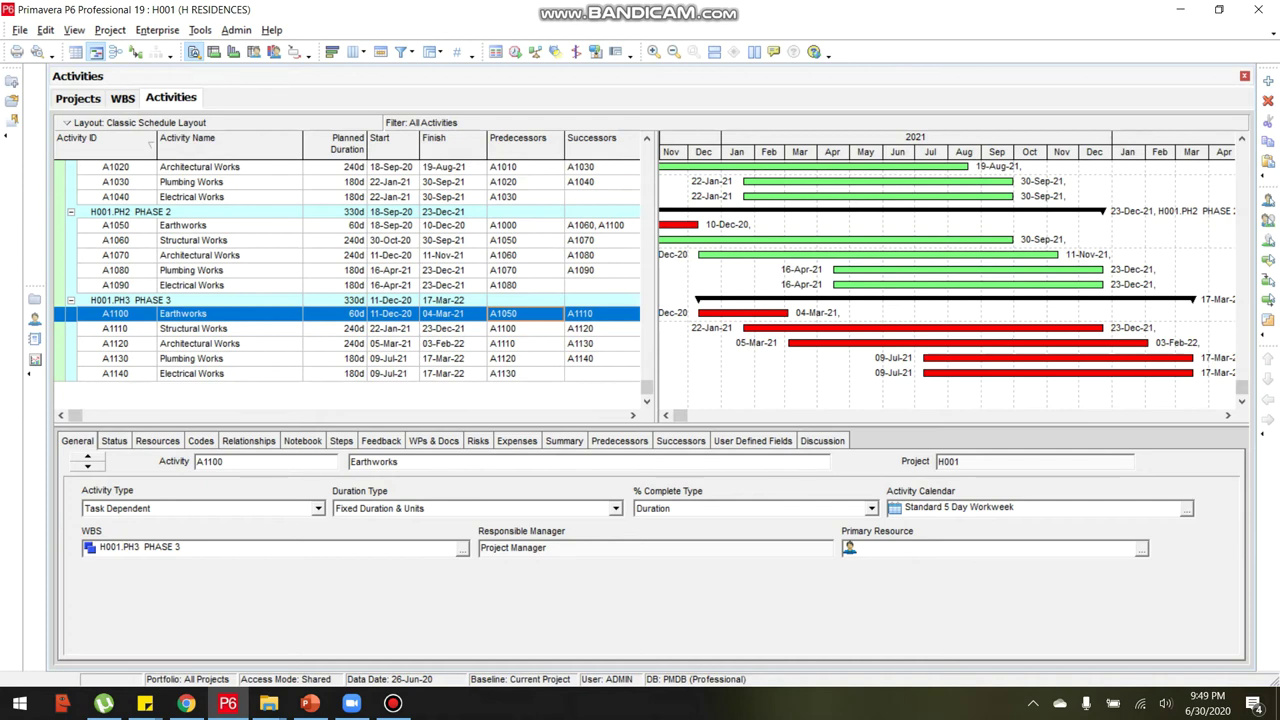
pyautogui.click(1241, 138)
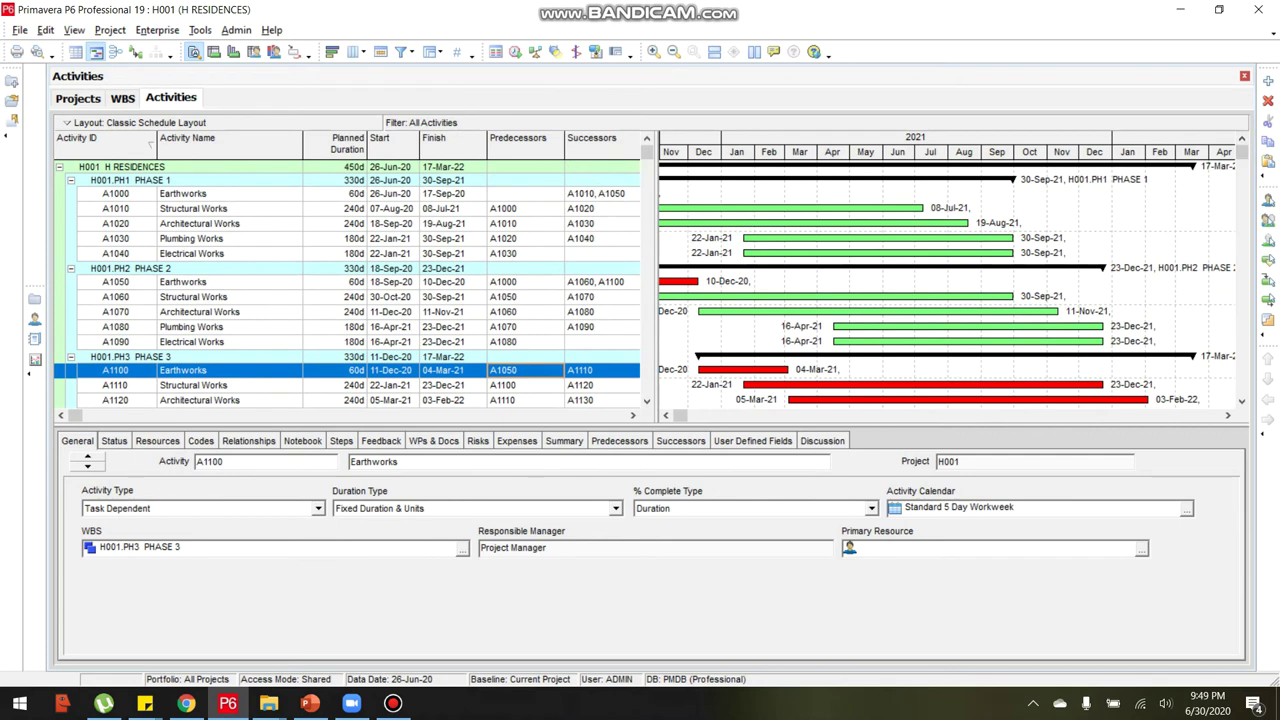
pyautogui.click(1241, 401)
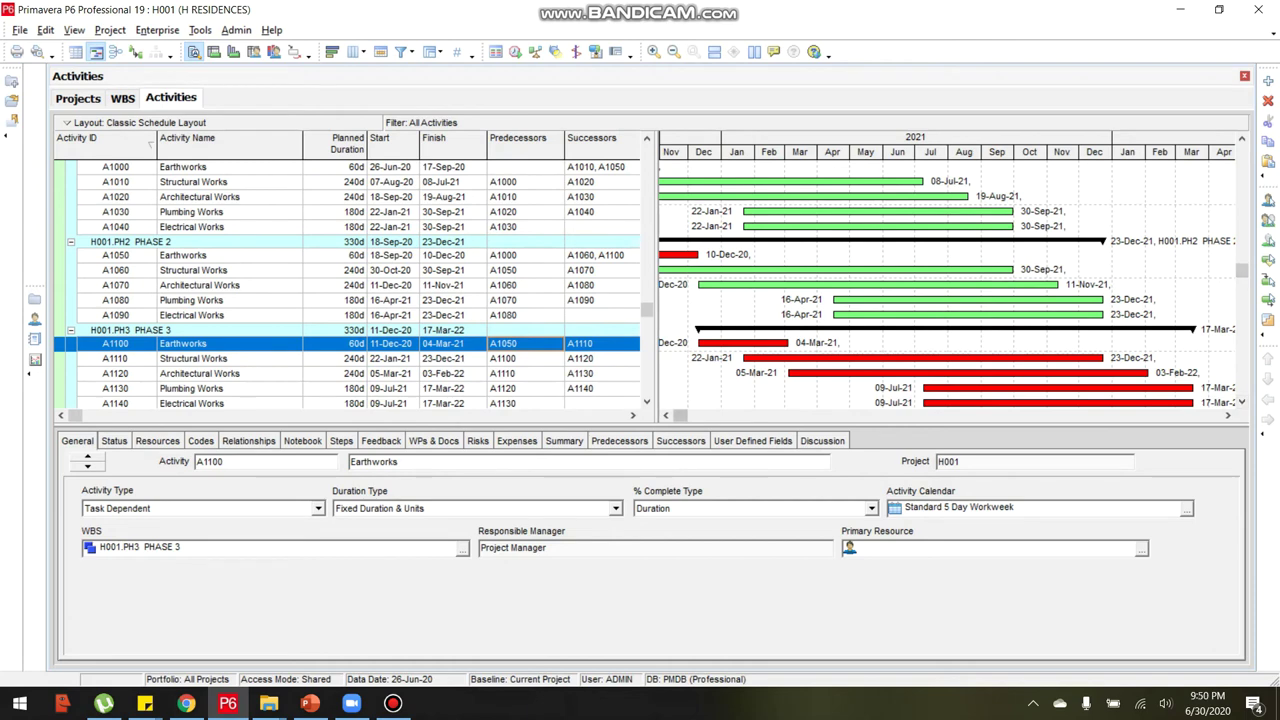
pyautogui.click(1227, 415)
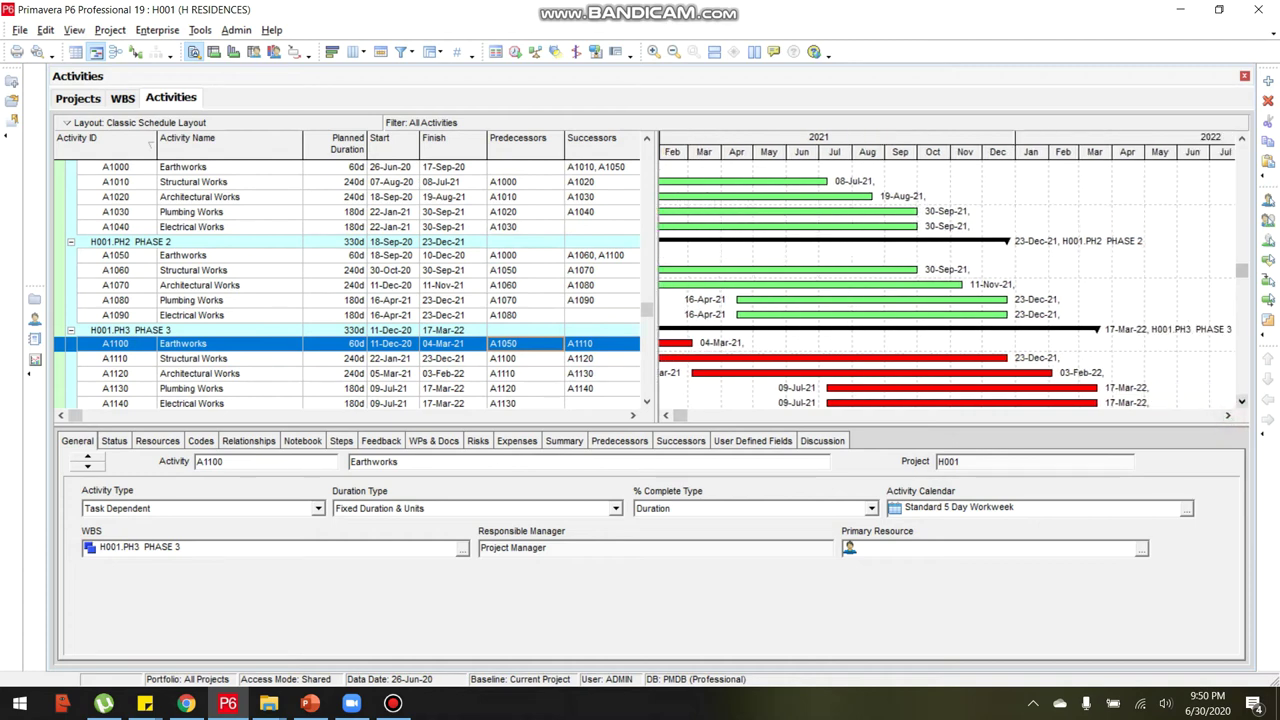
pyautogui.click(1241, 401)
pyautogui.click(1241, 401)
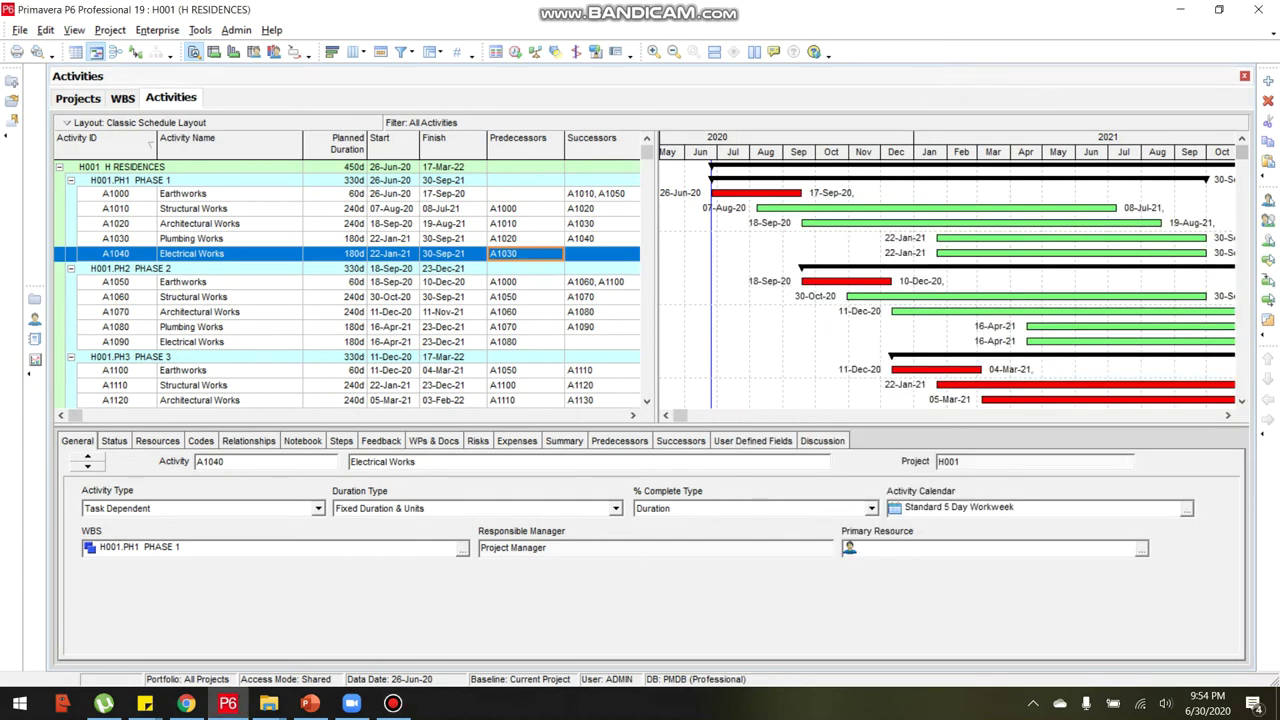
# Show the predecessor details of PHASE 1 Electrical Works (A1040) and turn on relationship lines in the Gantt chart.
pyautogui.click(619, 441)
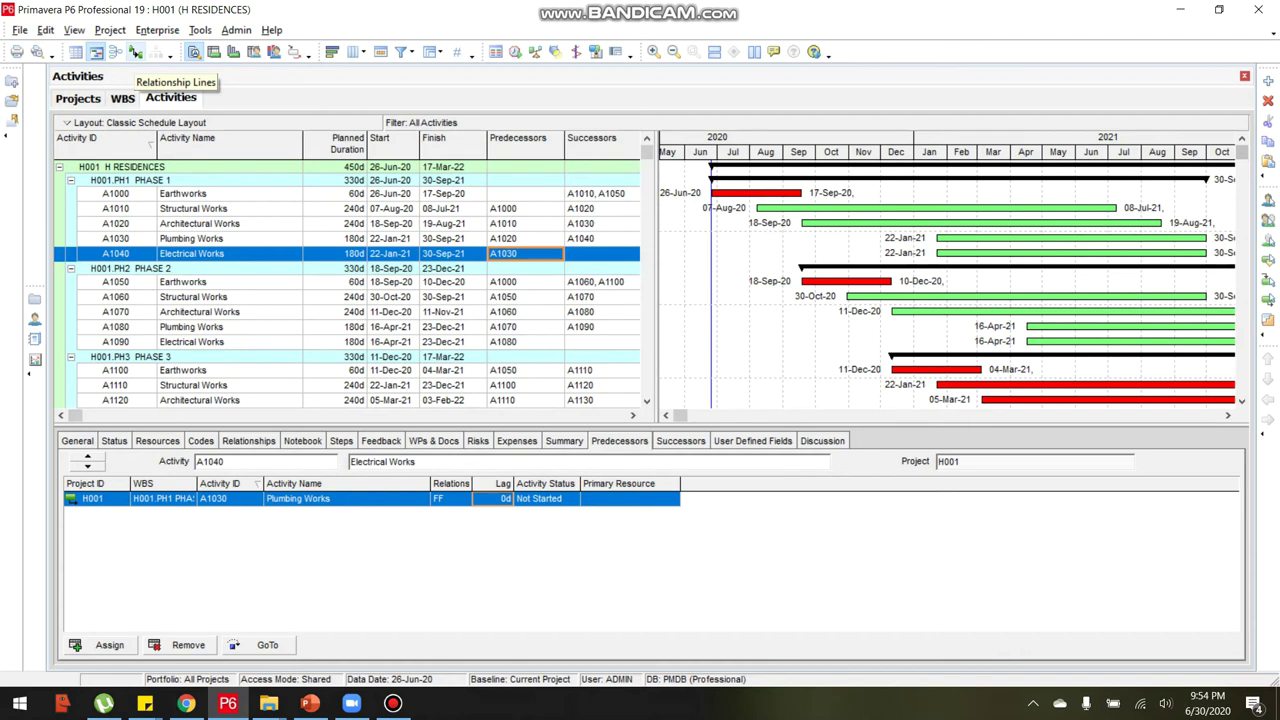
pyautogui.click(136, 52)
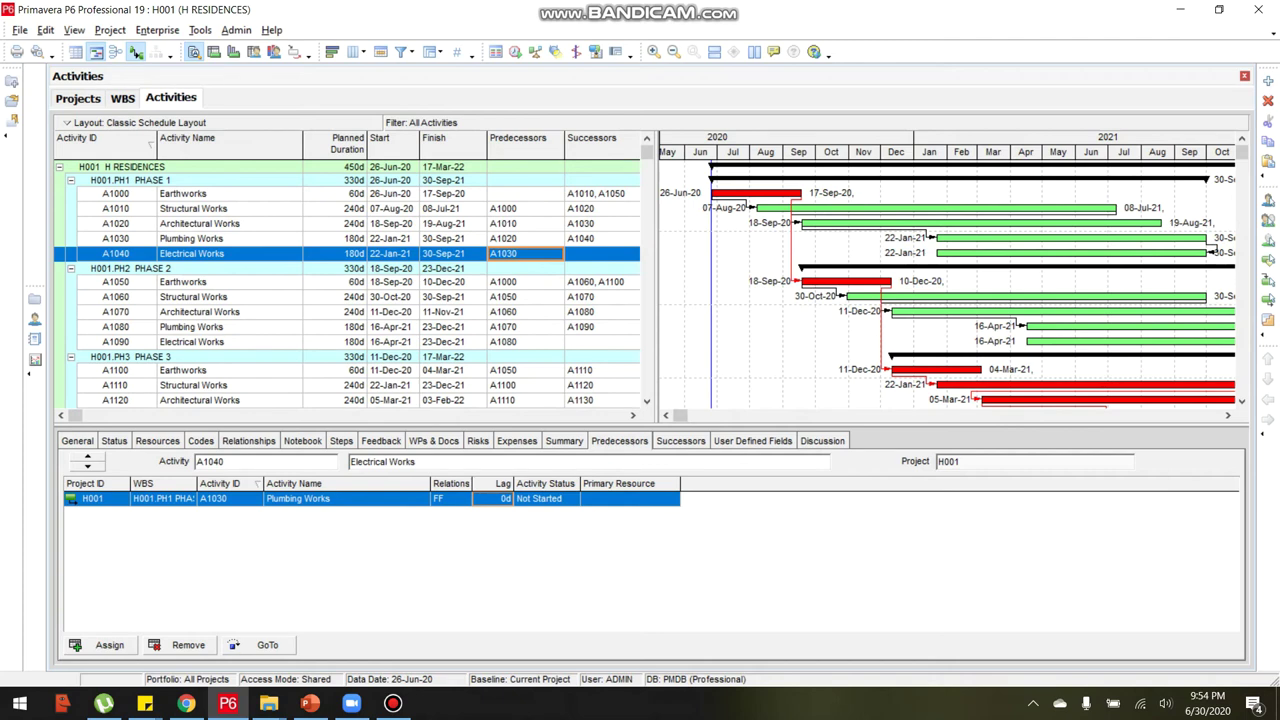
# Review the predecessor relationship types and lags of PHASE 1 Earthworks, Structural Works and Architectural Works against their Gantt bars.
pyautogui.click(211, 194)
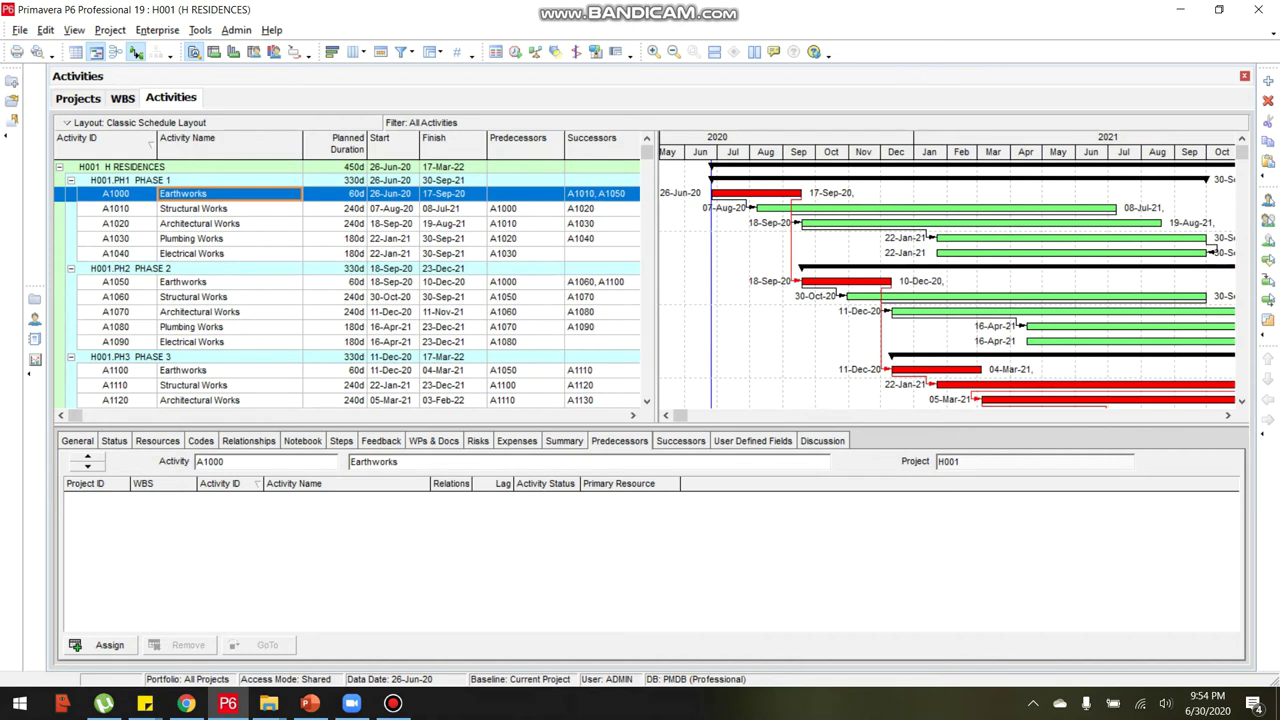
pyautogui.click(216, 208)
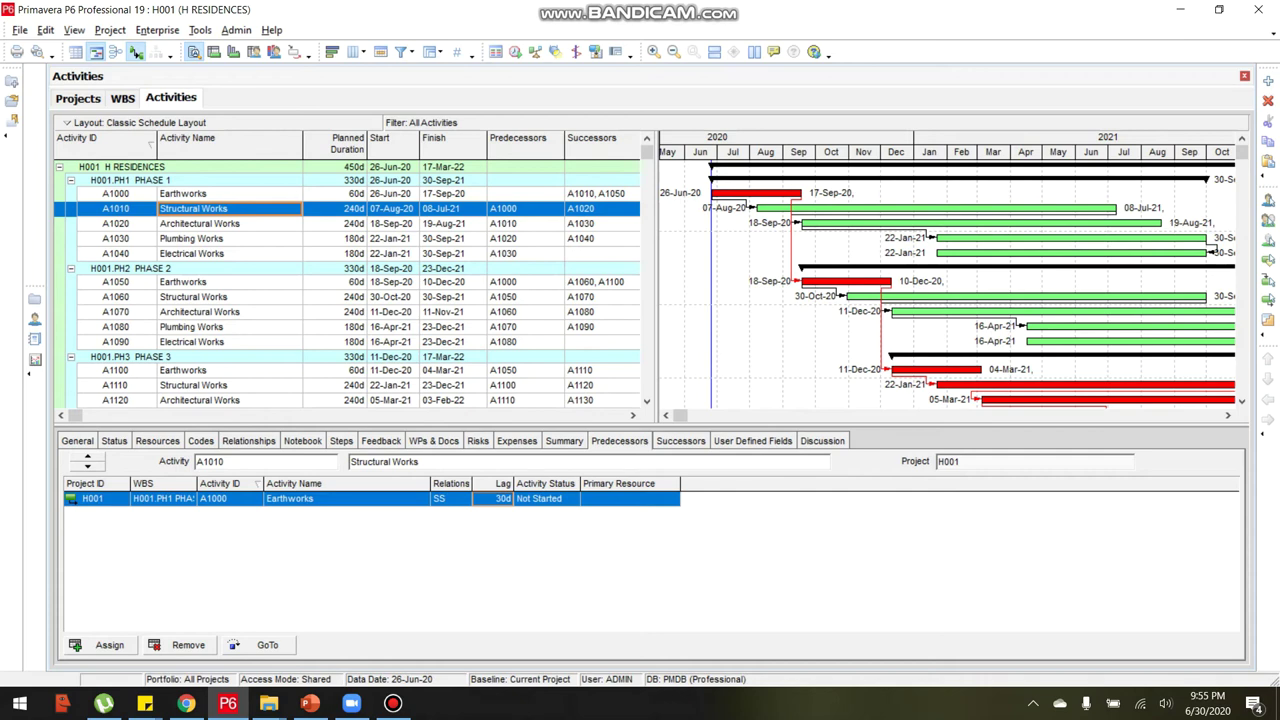
pyautogui.click(496, 499)
pyautogui.click(449, 499)
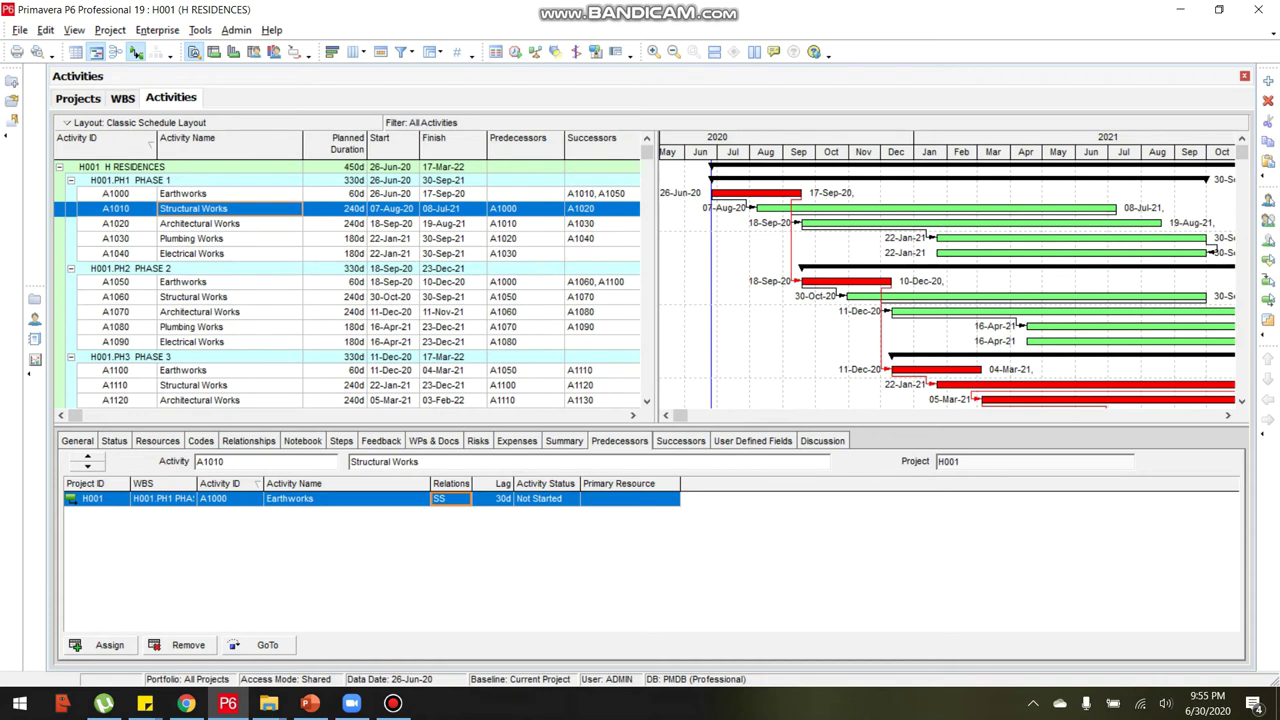
pyautogui.click(214, 224)
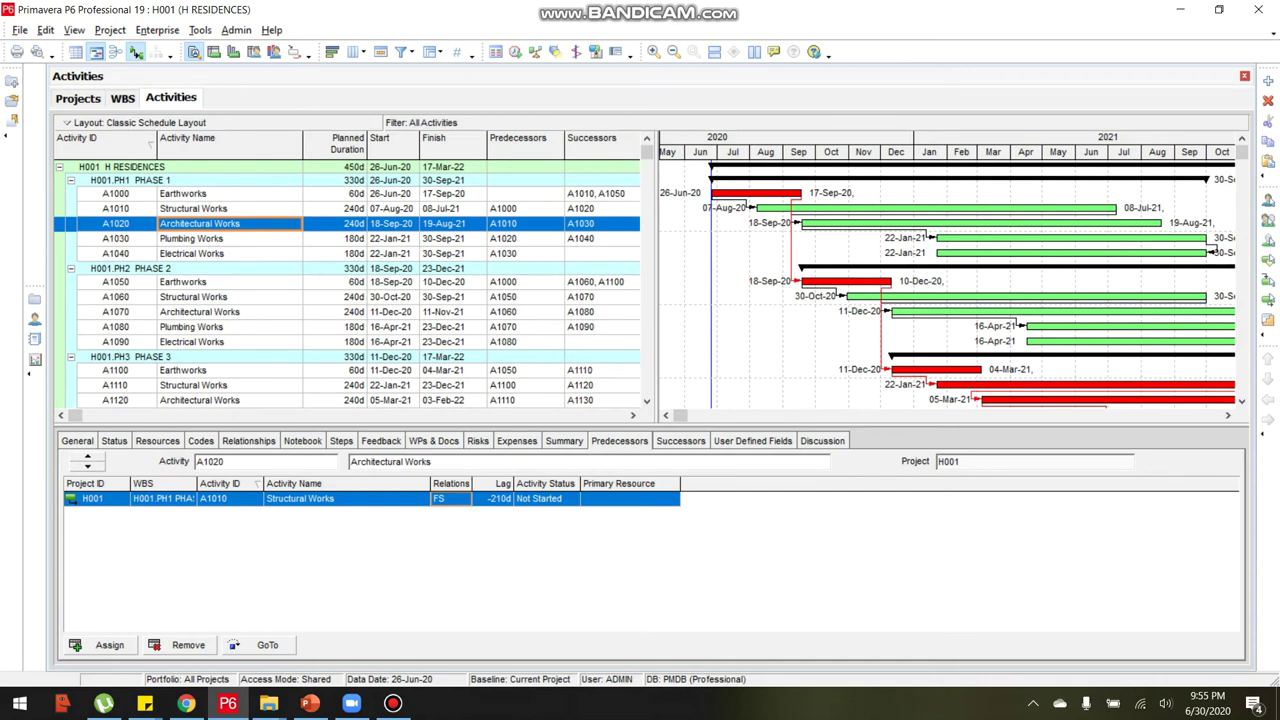
pyautogui.click(766, 208)
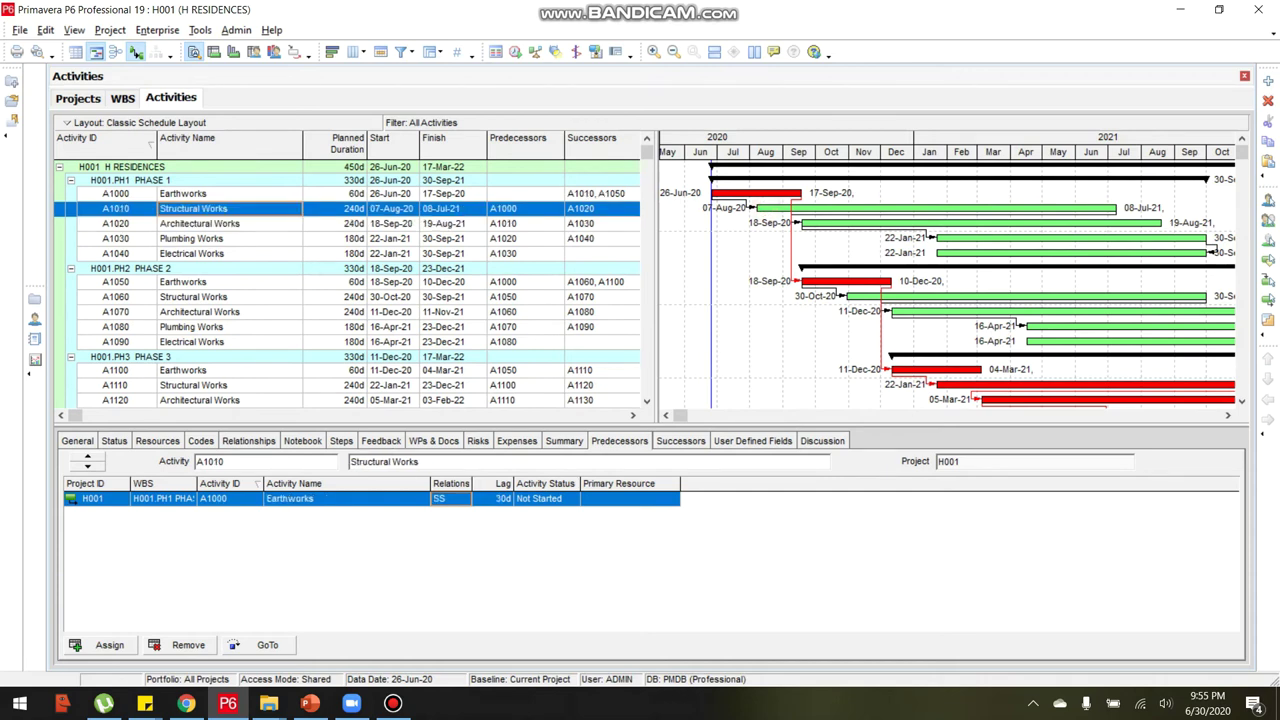
pyautogui.click(833, 223)
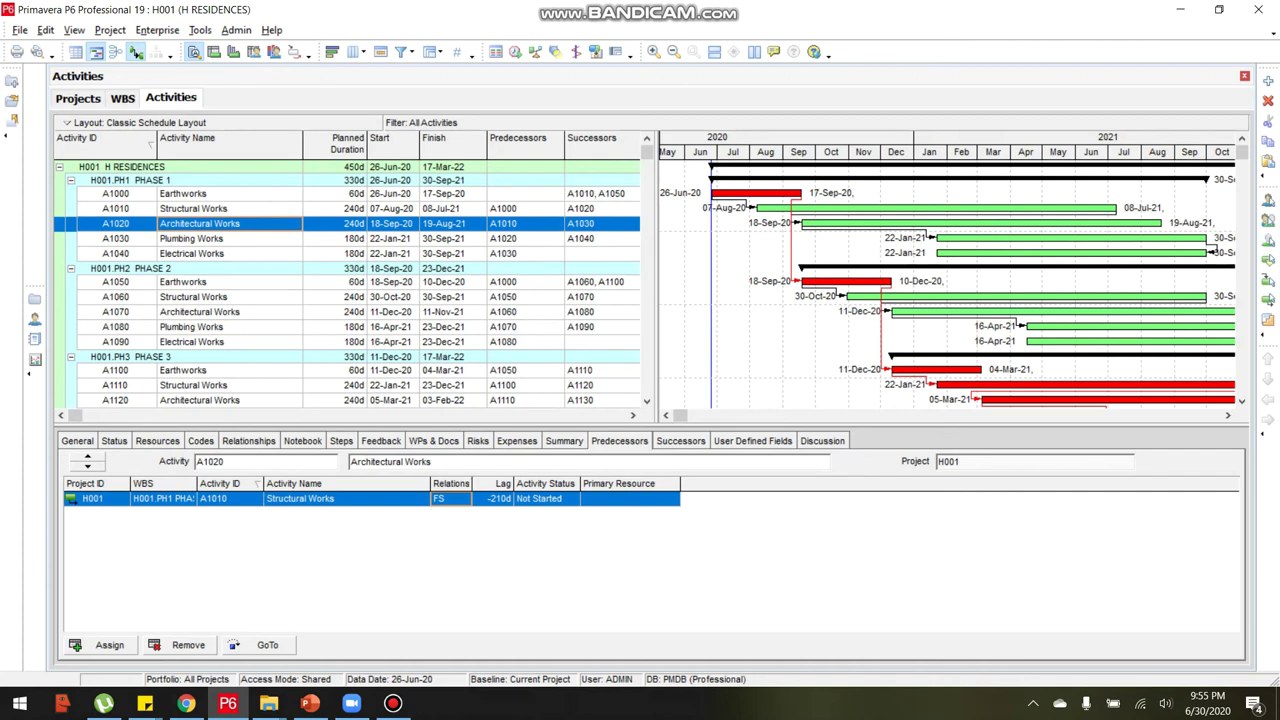
pyautogui.click(229, 208)
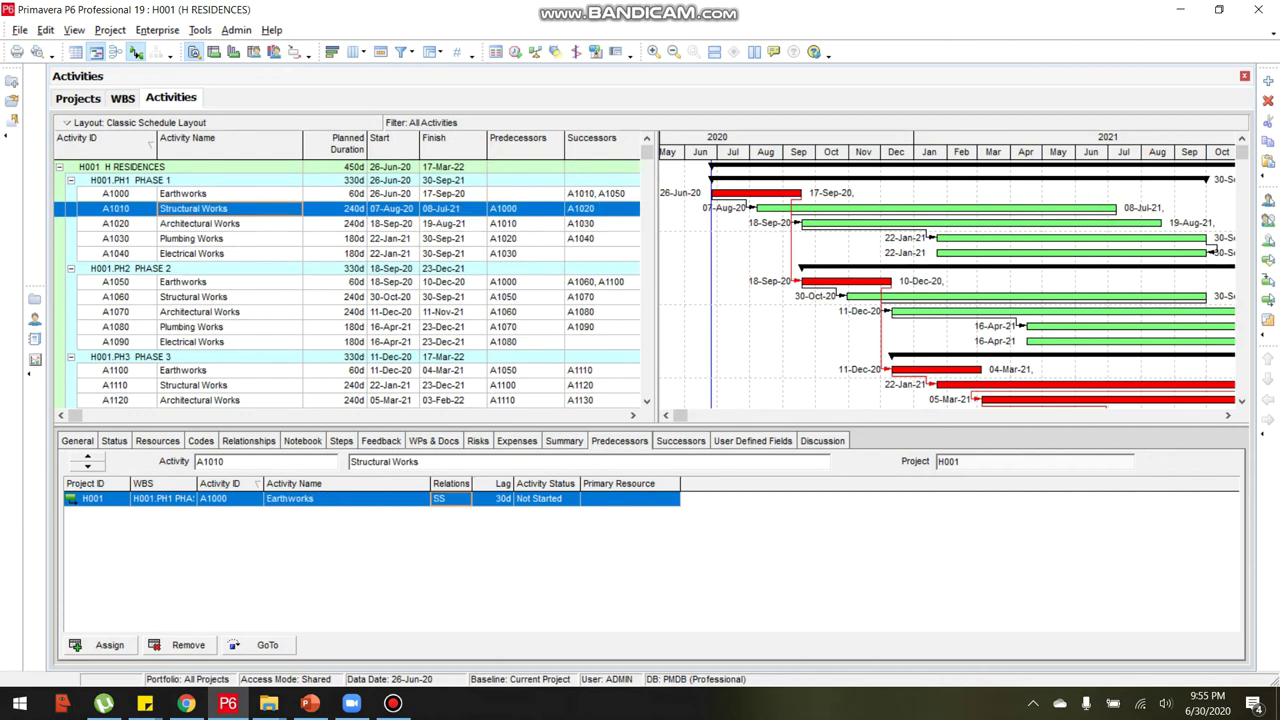
pyautogui.click(229, 223)
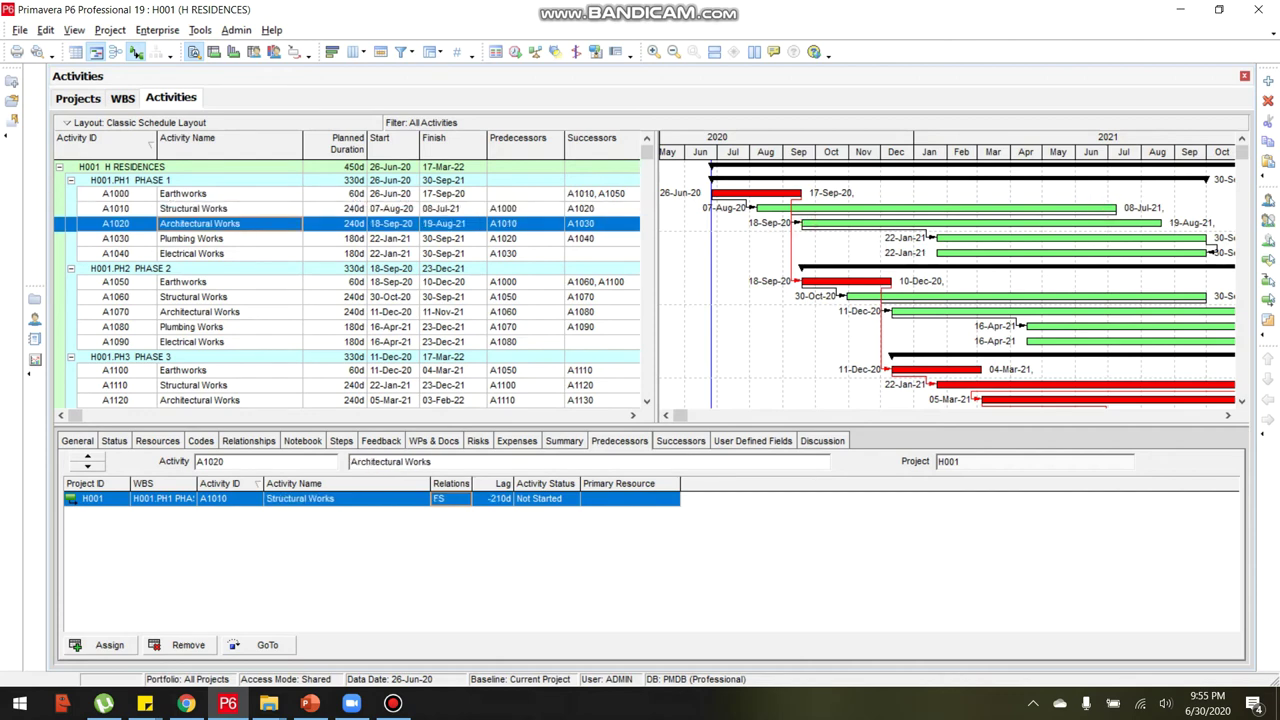
pyautogui.click(393, 703)
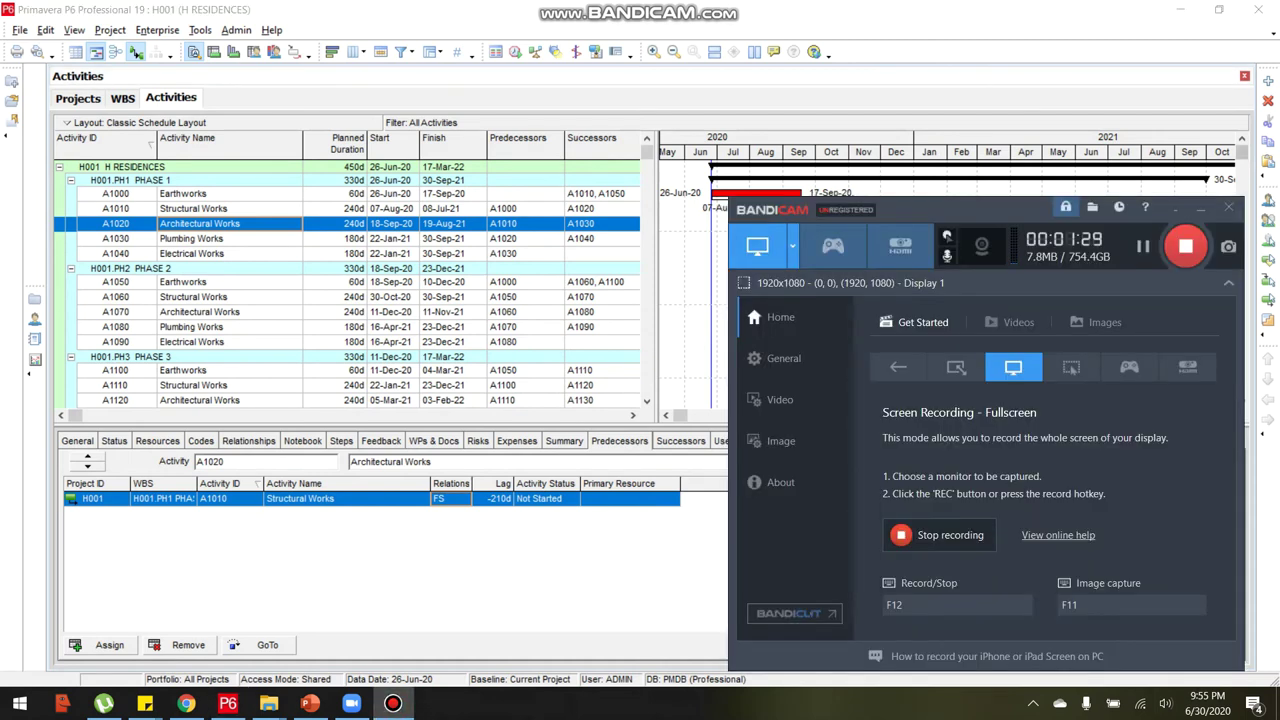
pyautogui.click(940, 118)
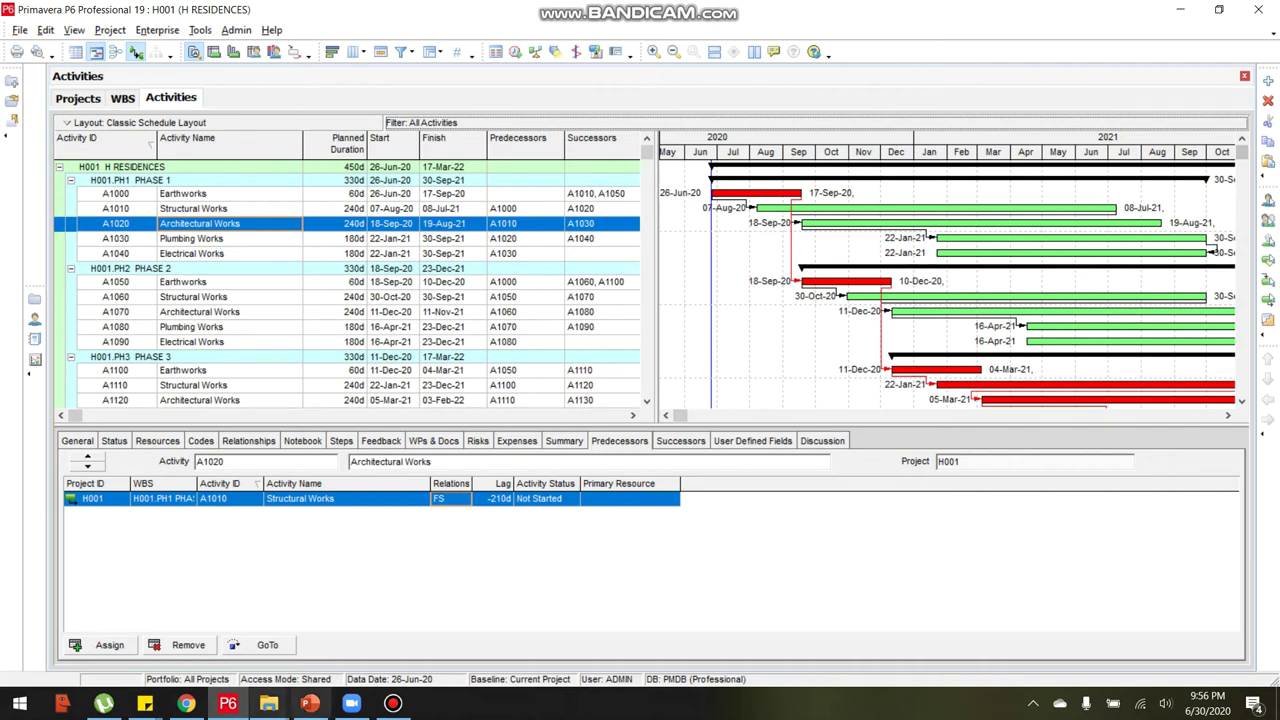
pyautogui.click(393, 703)
pyautogui.click(1201, 207)
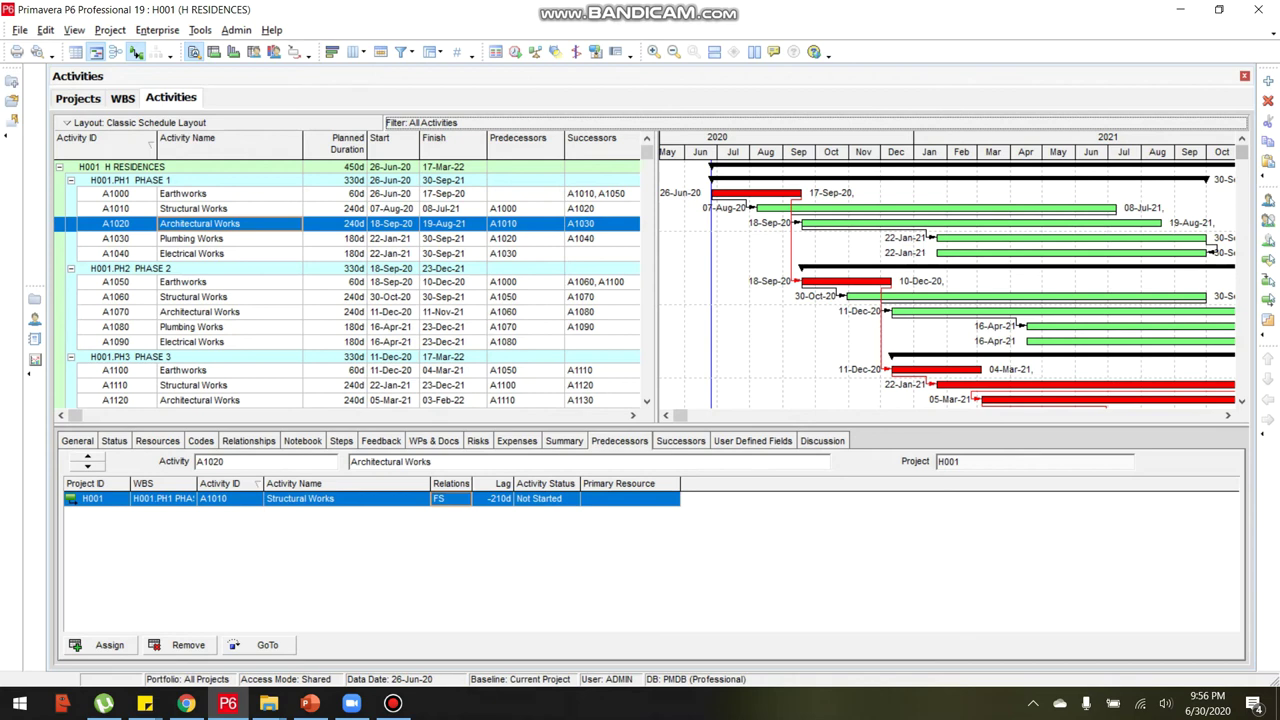
# Enlarge the activity table and Gantt chart area downward, then widen the Gantt chart to show the bars through the project finish.
pyautogui.moveTo(649, 428); pyautogui.dragTo(649, 576)
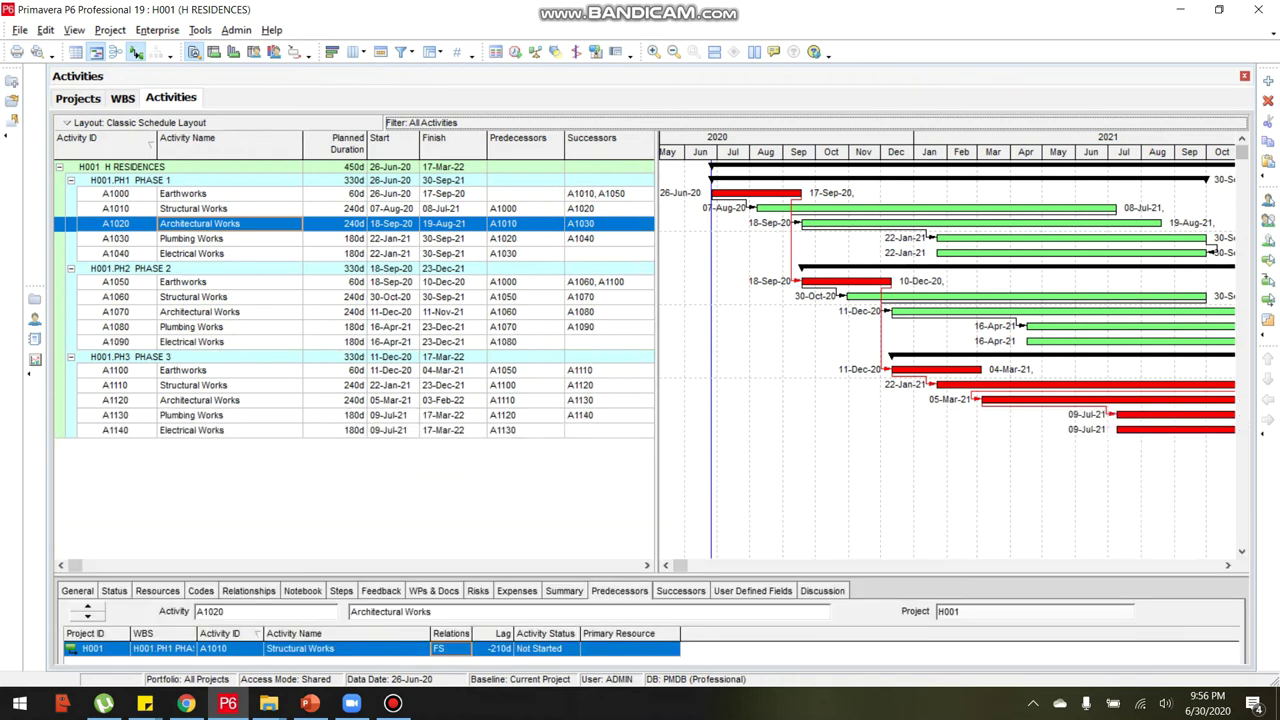
pyautogui.click(1228, 565)
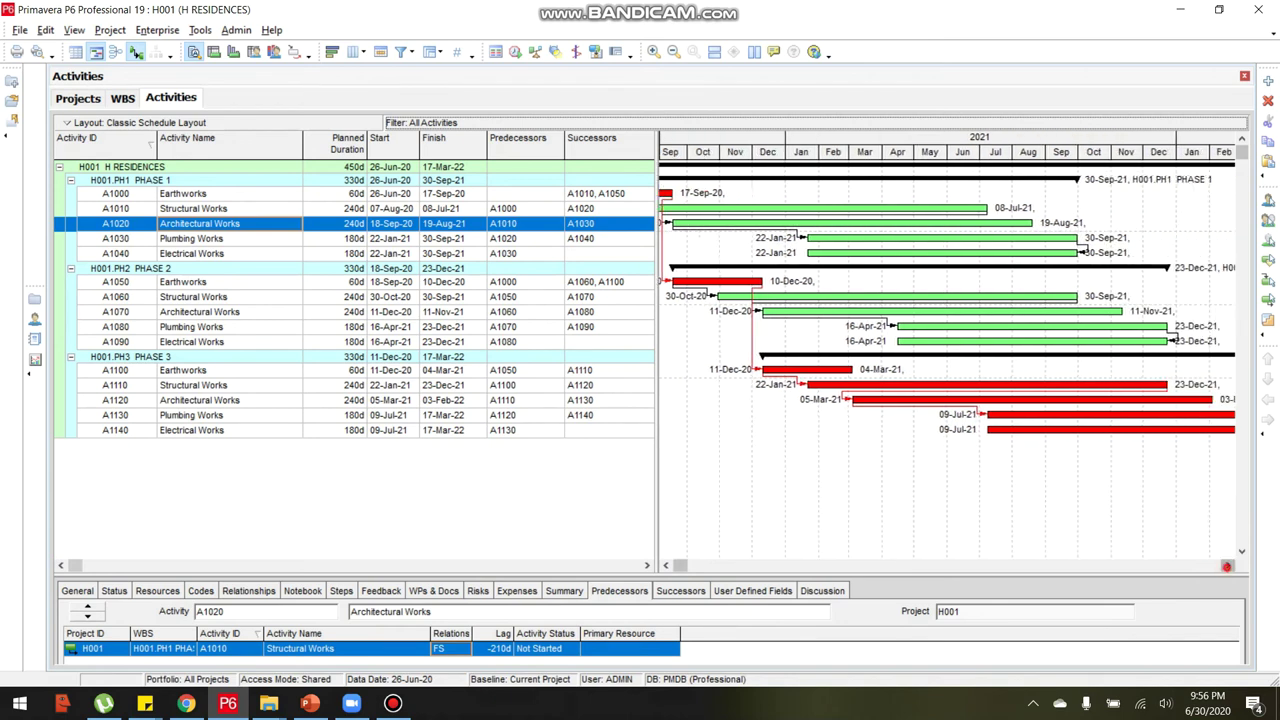
pyautogui.click(1227, 565)
pyautogui.moveTo(656, 462); pyautogui.dragTo(597, 462)
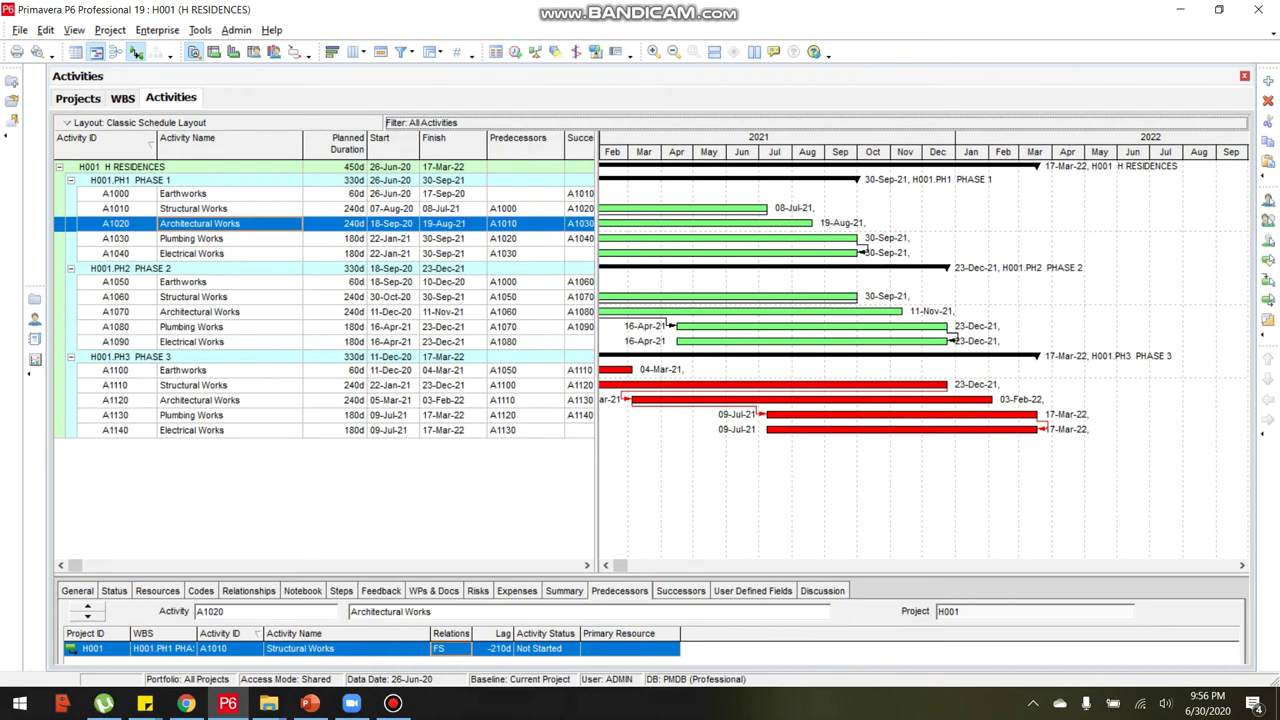
# Set the Gantt chart timescale's date interval to Year/Quarter and show all H RESIDENCES bars from the project start.
pyautogui.rightClick(849, 142)
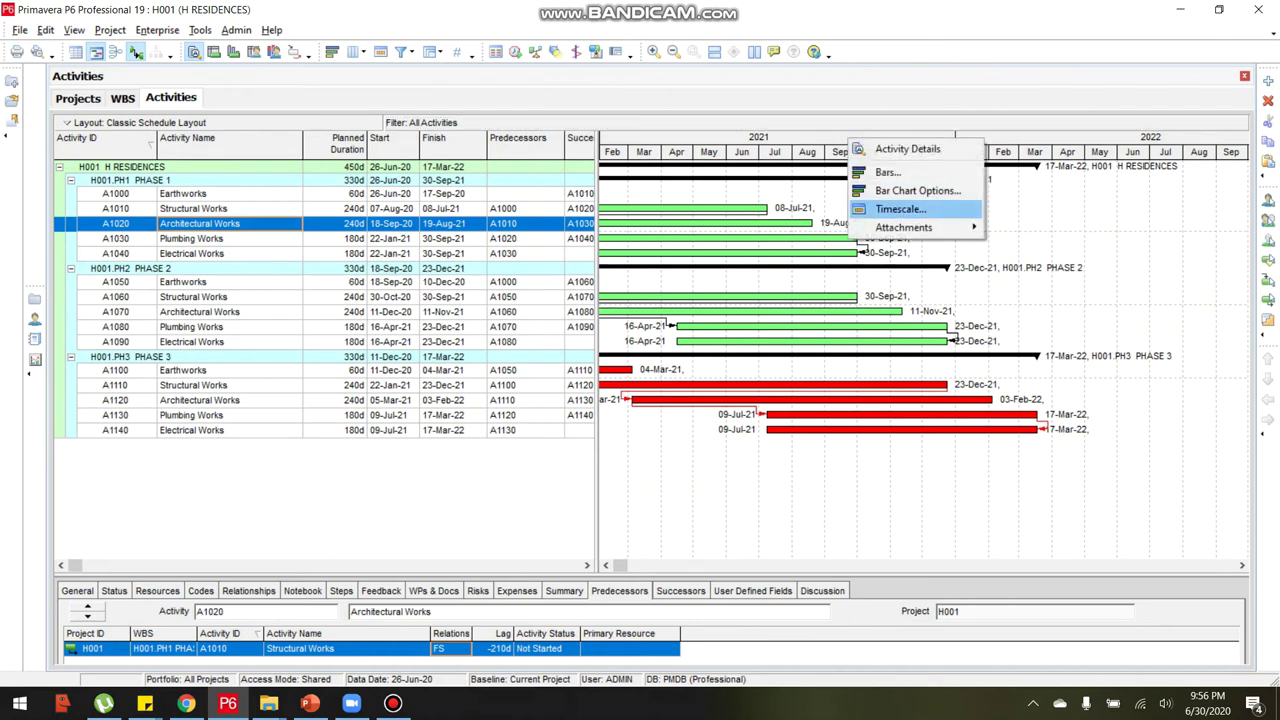
pyautogui.click(895, 209)
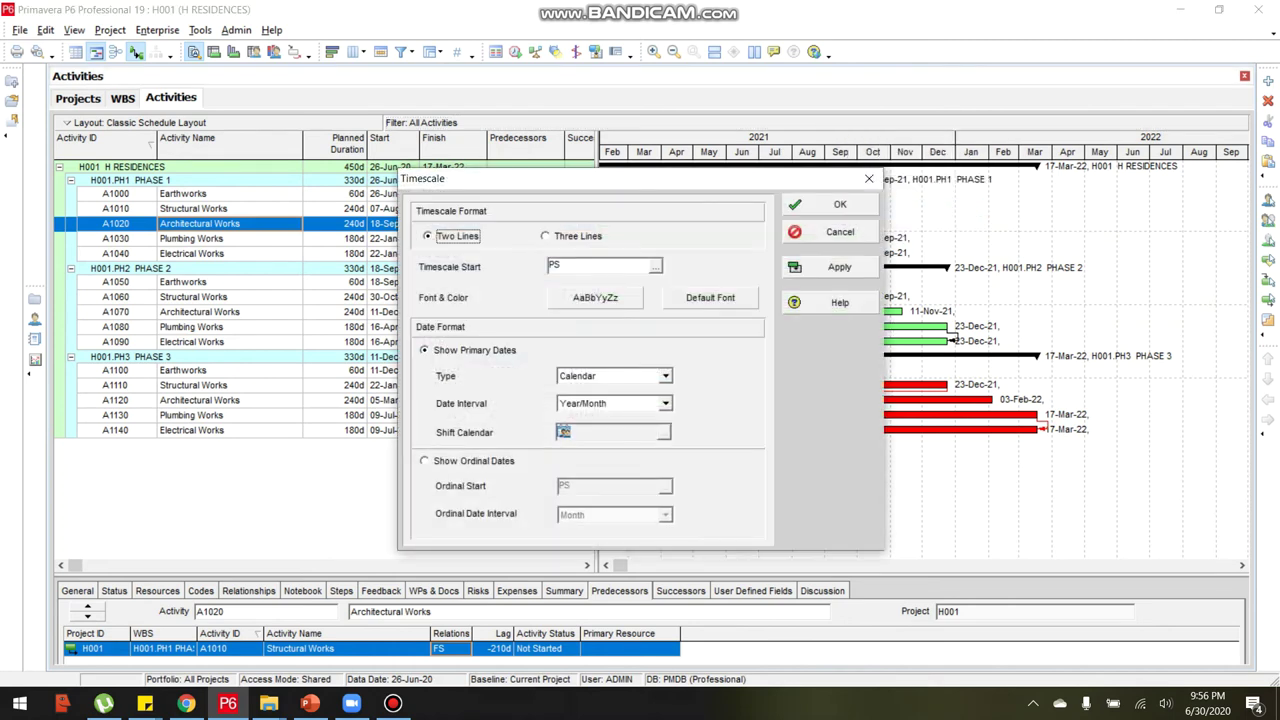
pyautogui.click(613, 403)
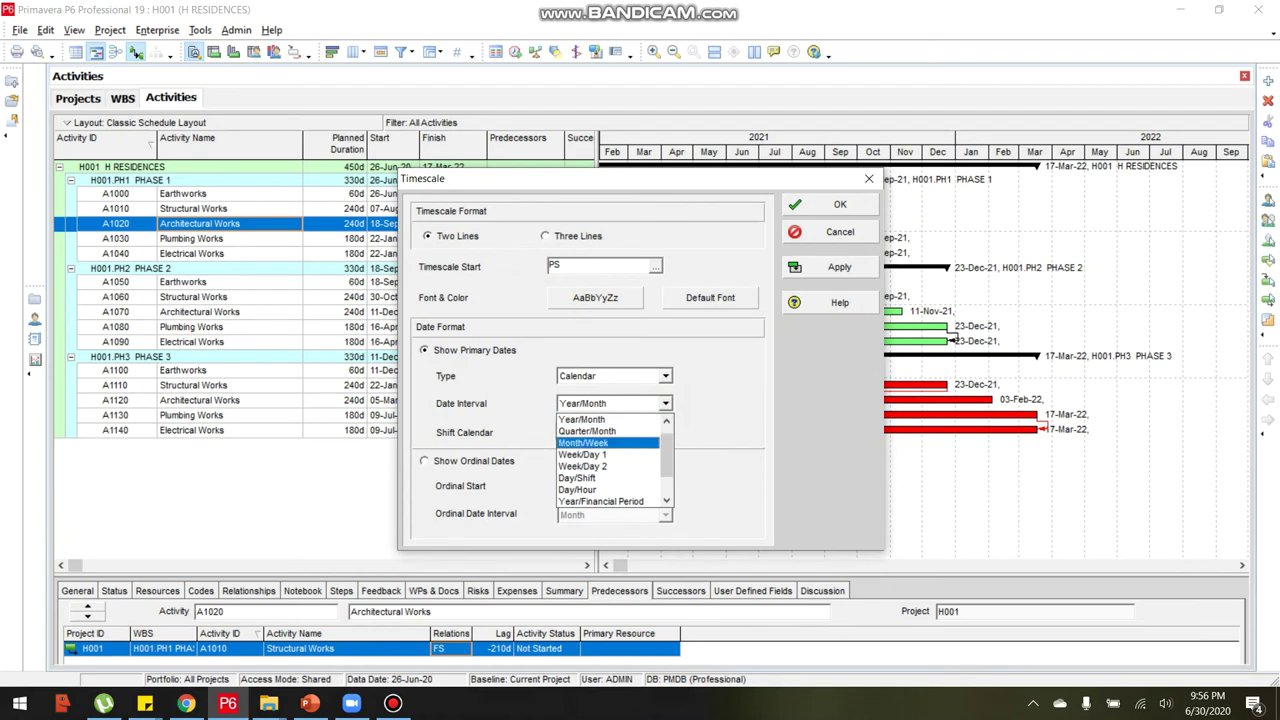
pyautogui.press('Up')
pyautogui.press('Up')
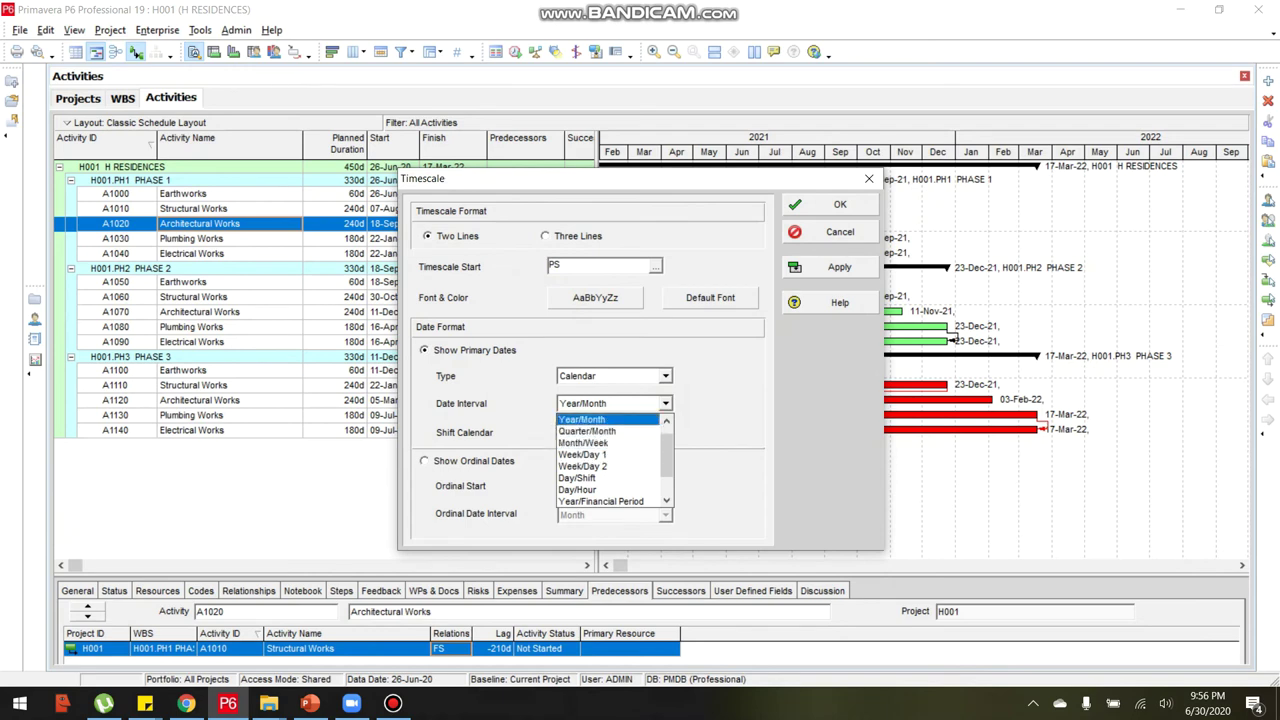
pyautogui.moveTo(666, 466); pyautogui.dragTo(666, 482)
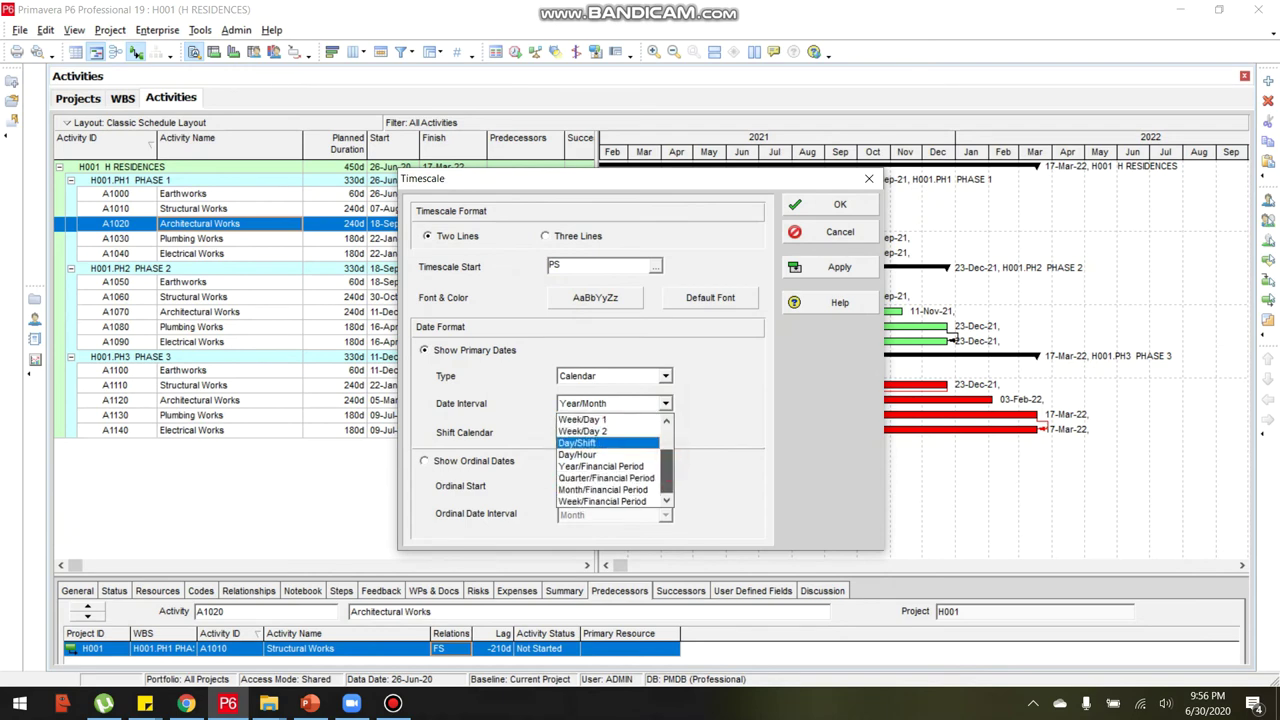
pyautogui.scroll(2, 600, 460)
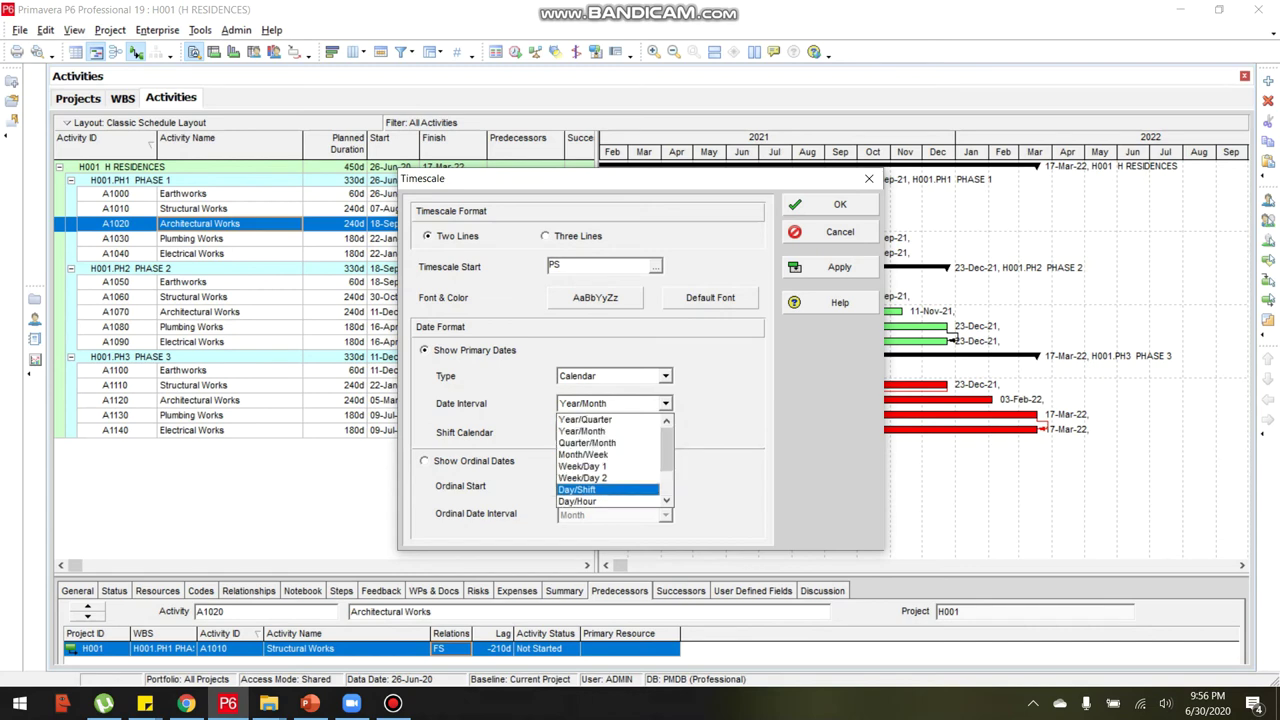
pyautogui.click(564, 428)
pyautogui.click(838, 267)
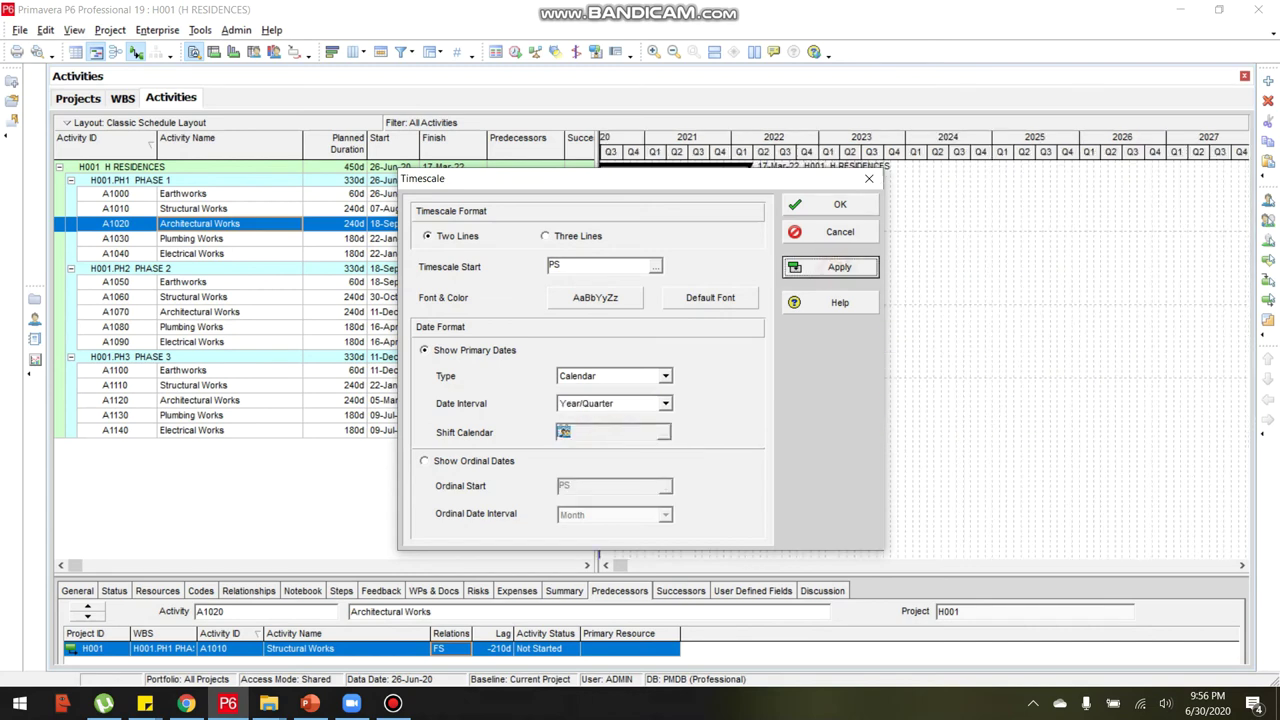
pyautogui.click(838, 204)
pyautogui.click(606, 565)
pyautogui.click(606, 565)
pyautogui.click(606, 565)
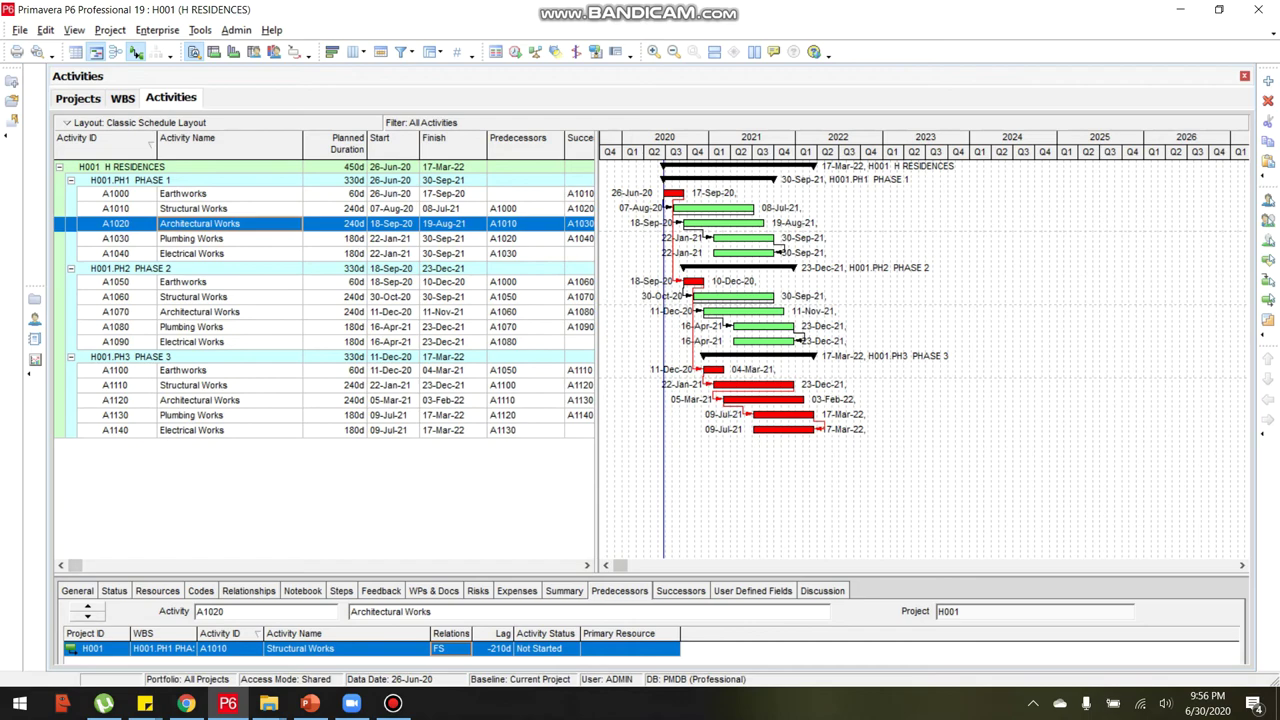
# Enlarge the activity details area upward and select PHASE 1 Earthworks (A1000).
pyautogui.moveTo(724, 578); pyautogui.dragTo(724, 494)
pyautogui.click(393, 703)
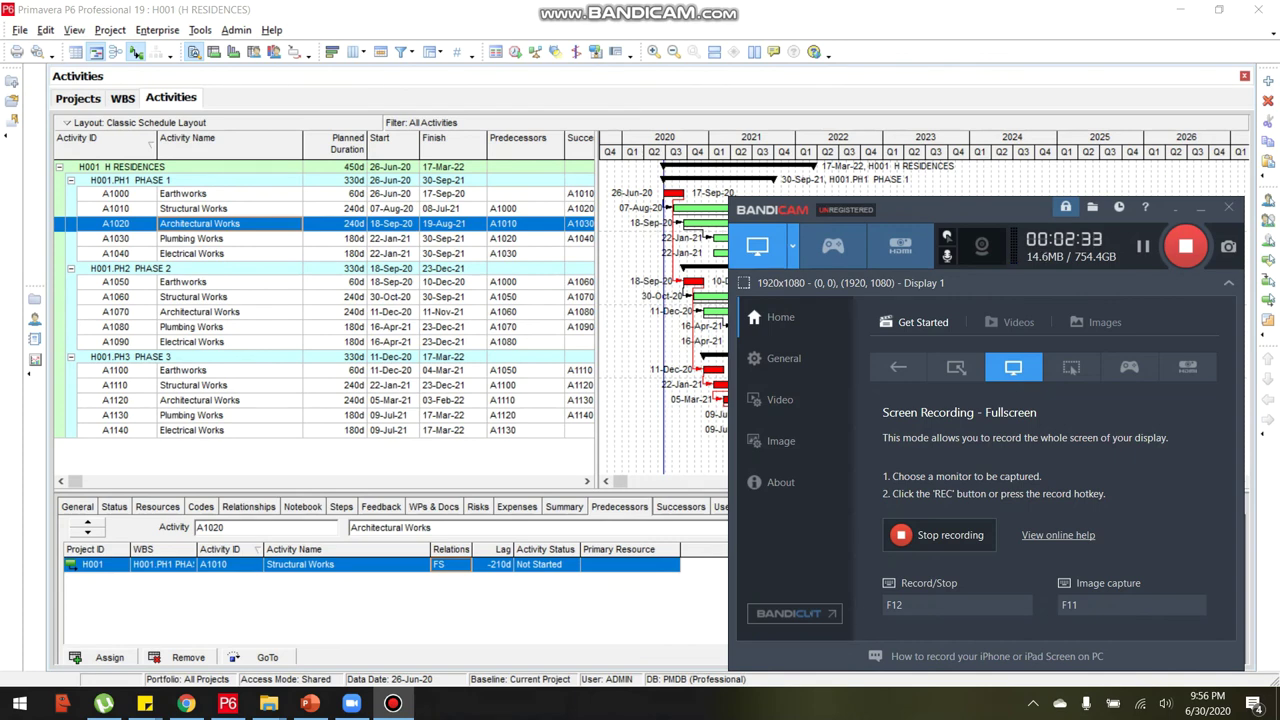
pyautogui.click(130, 193)
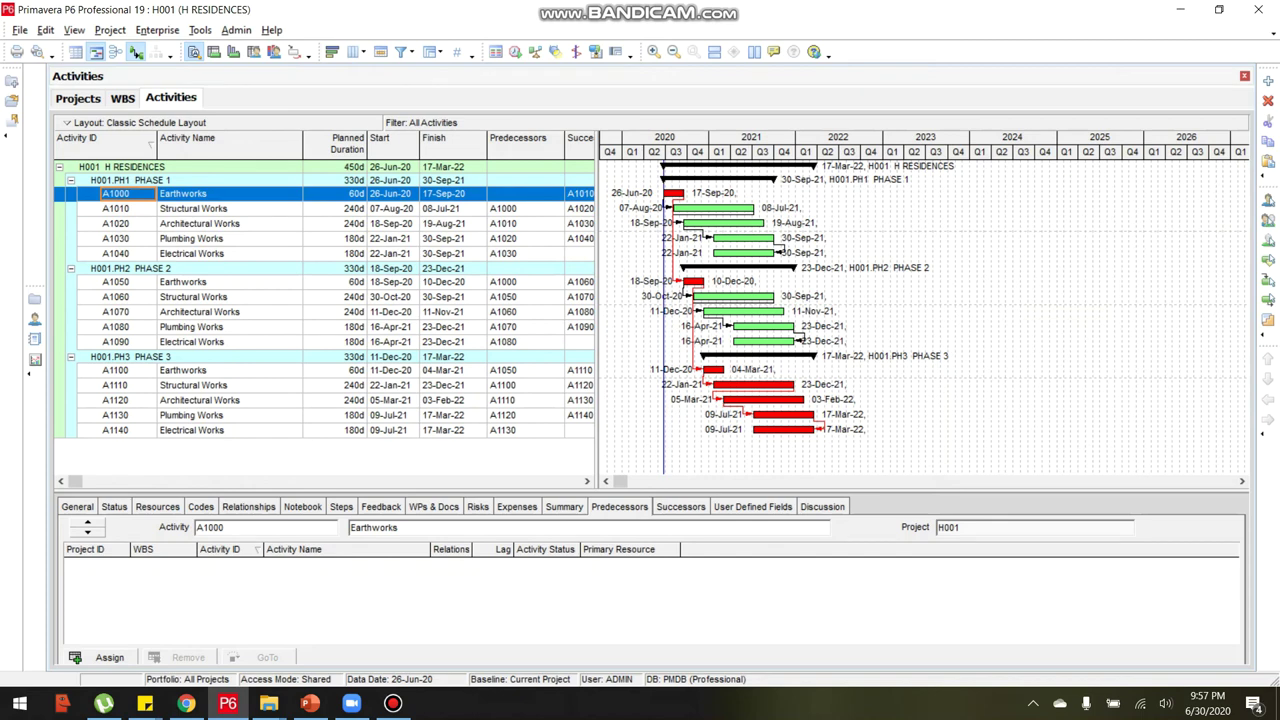
# Open the BRICE HOMES project (H004) from the HOUSING group of XYZ CONSTRUCTION.
pyautogui.click(122, 98)
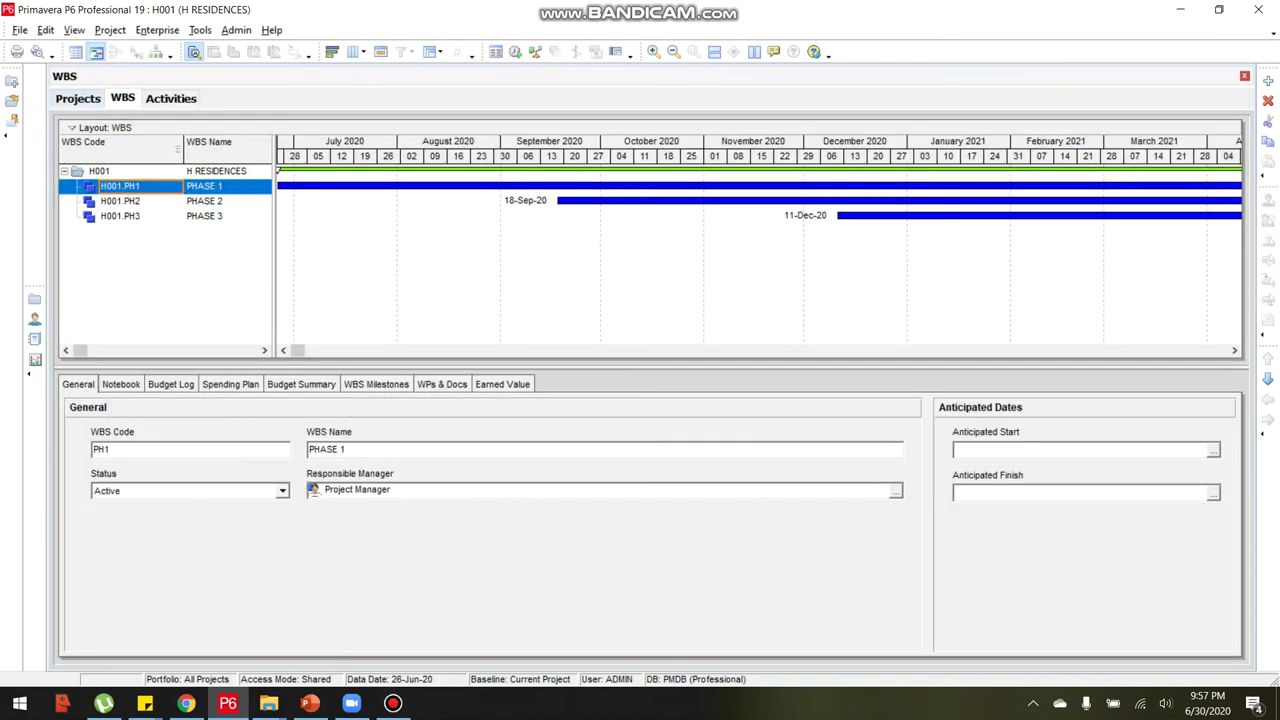
pyautogui.click(77, 98)
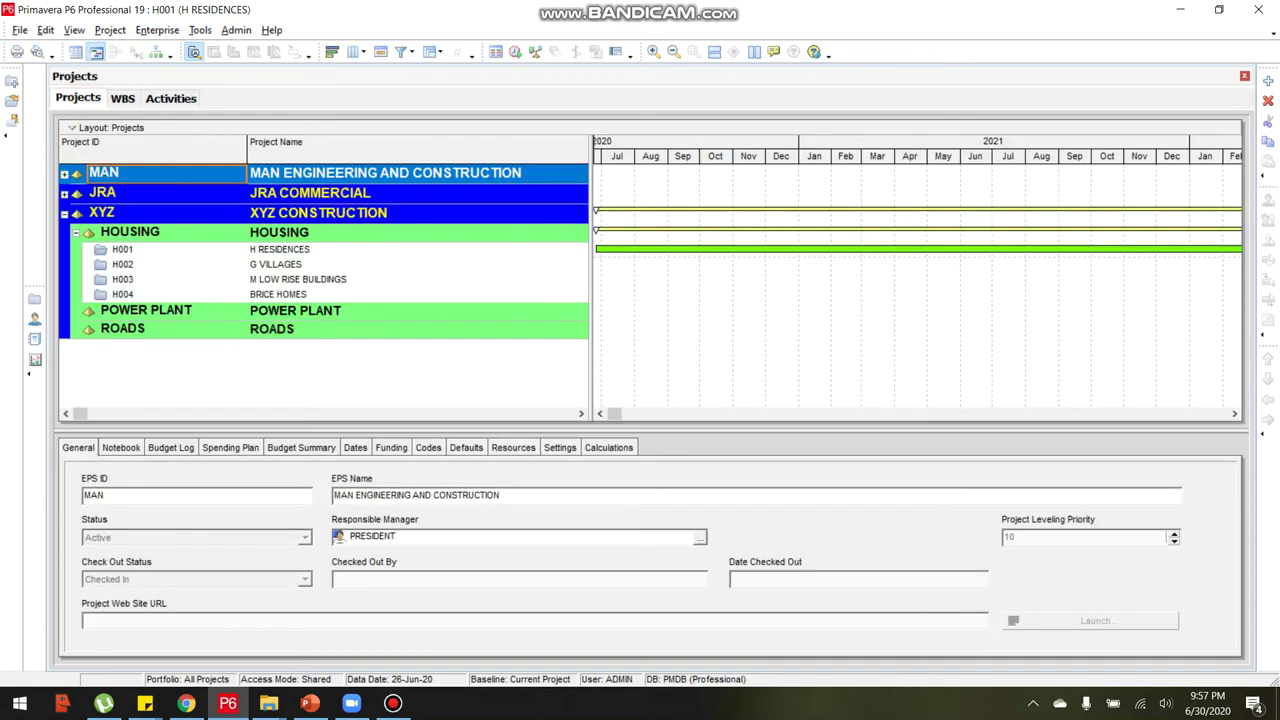
pyautogui.click(140, 294)
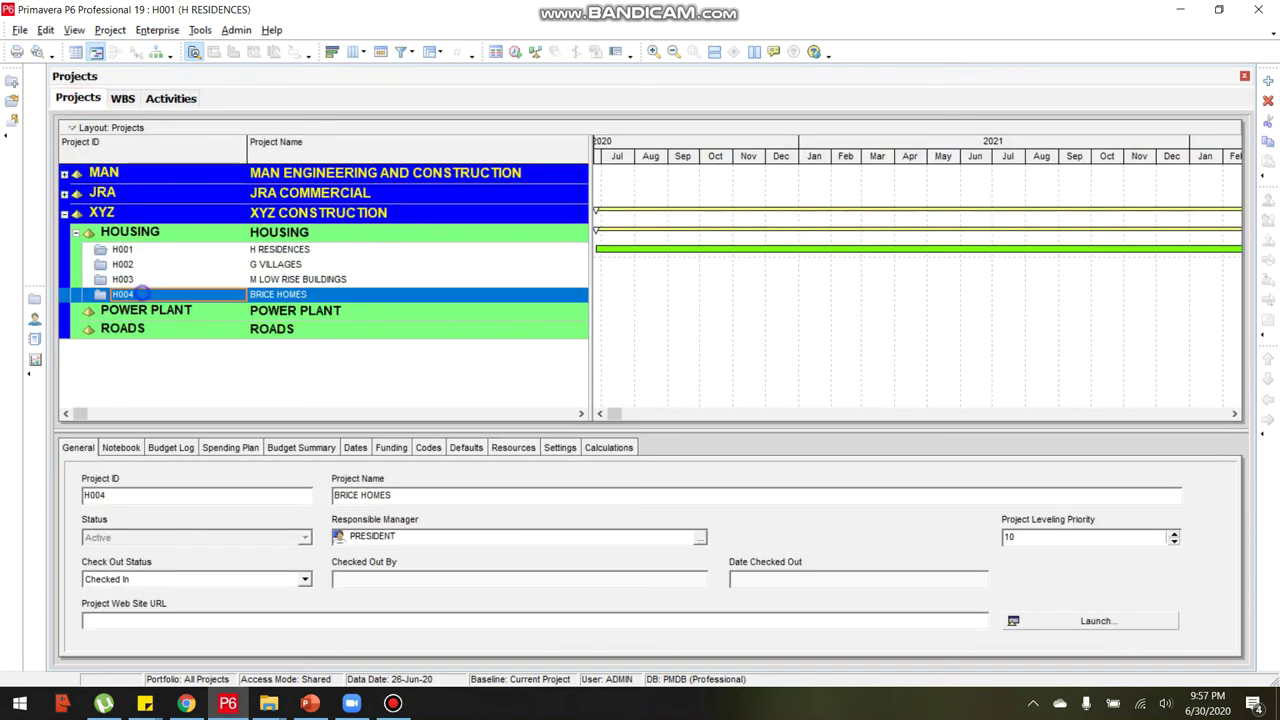
pyautogui.rightClick(140, 290)
pyautogui.click(180, 278)
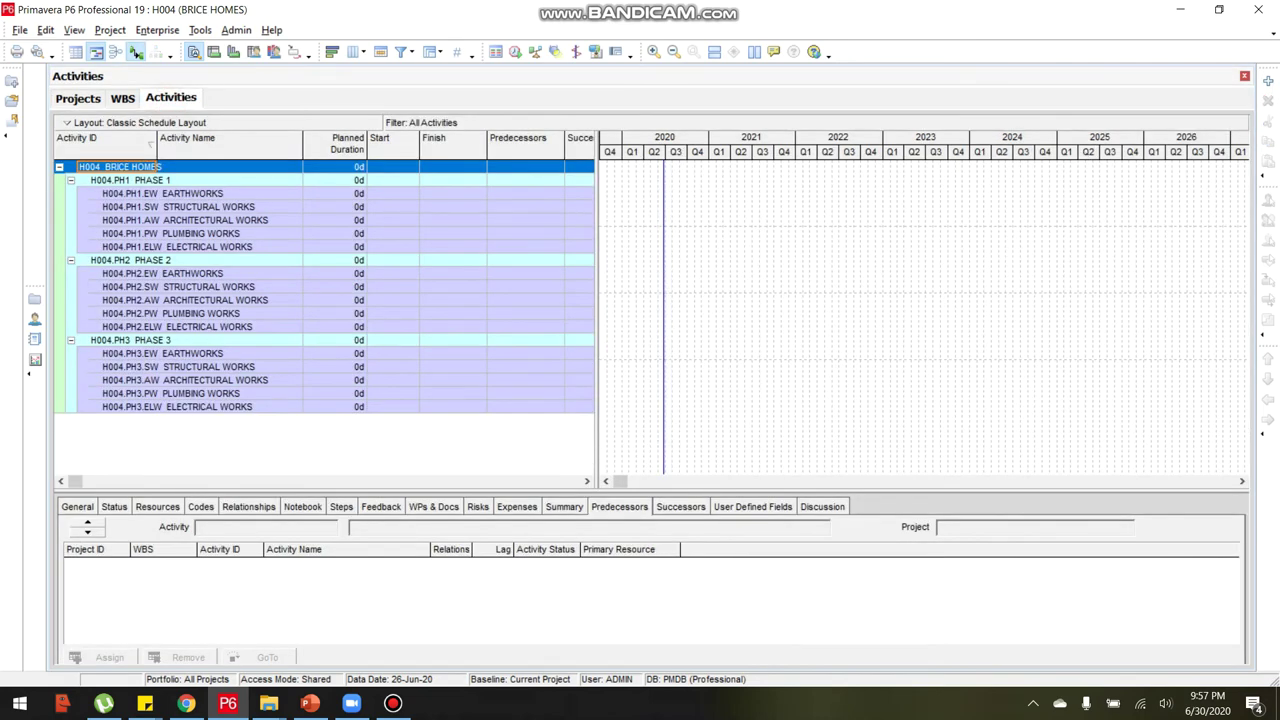
# Collapse the PHASE 2 and PHASE 3 groups of BRICE HOMES, leaving PHASE 1 expanded.
pyautogui.click(158, 180)
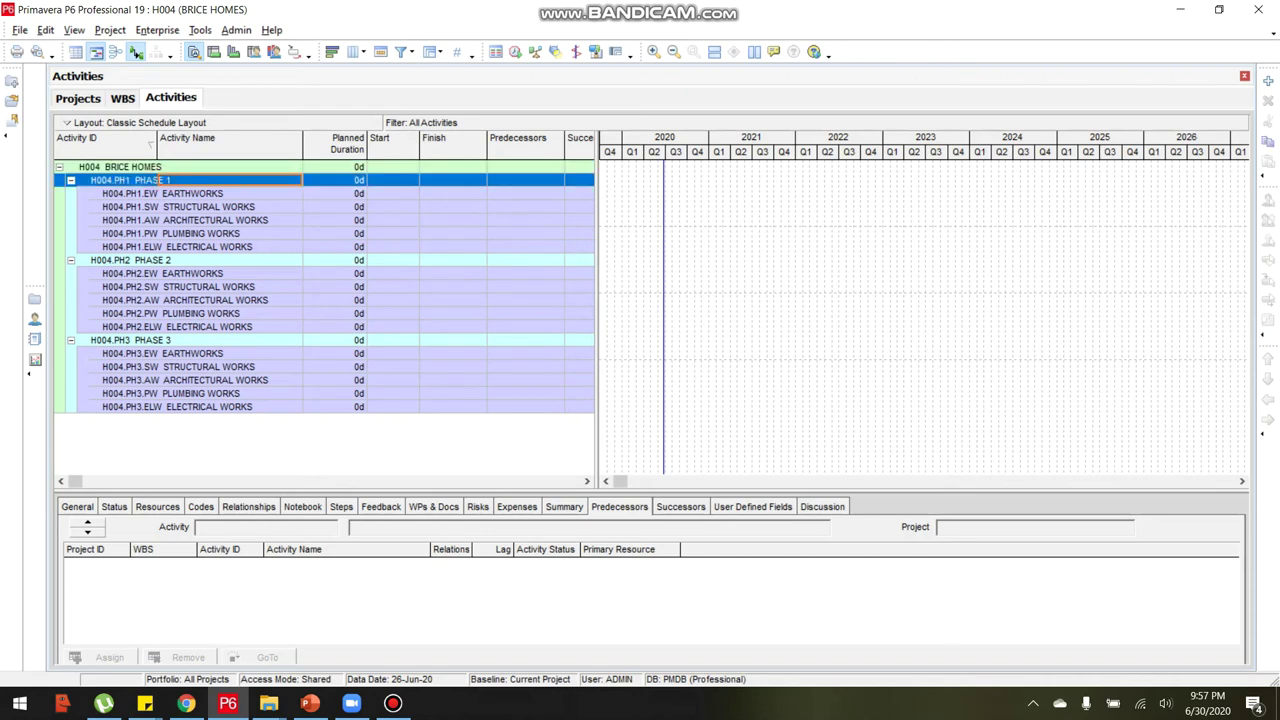
pyautogui.click(158, 340)
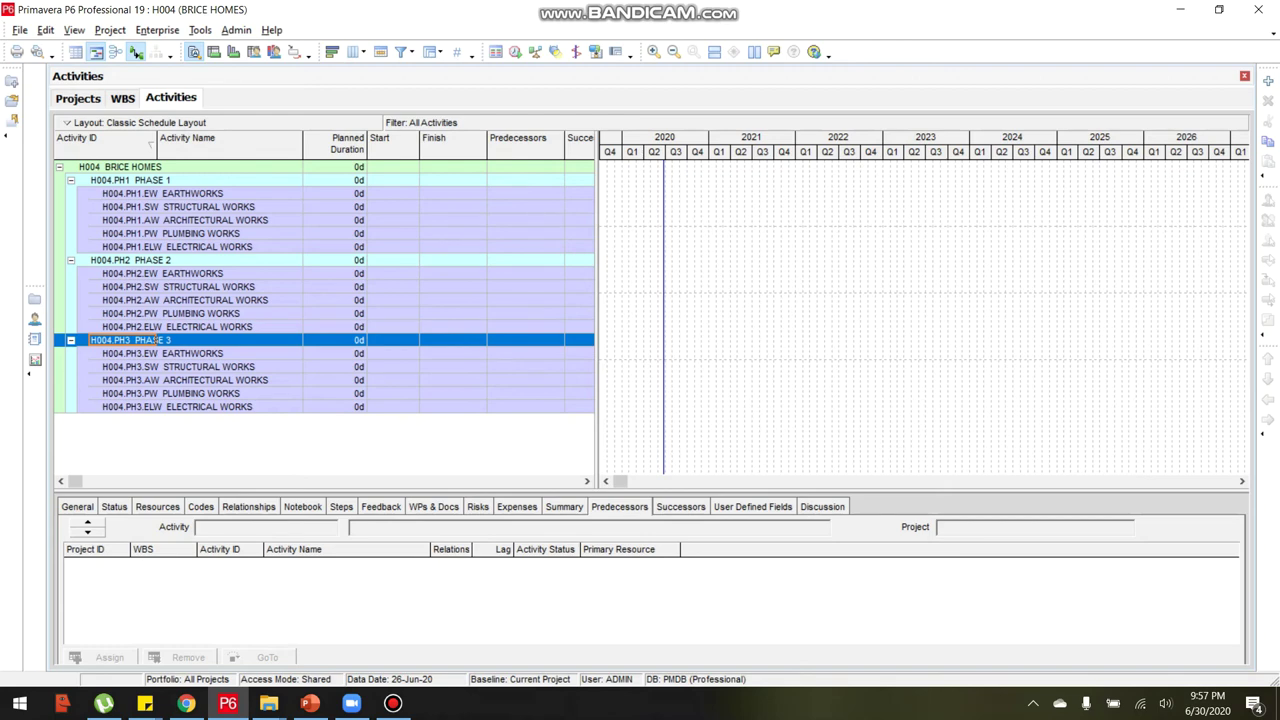
pyautogui.click(70, 260)
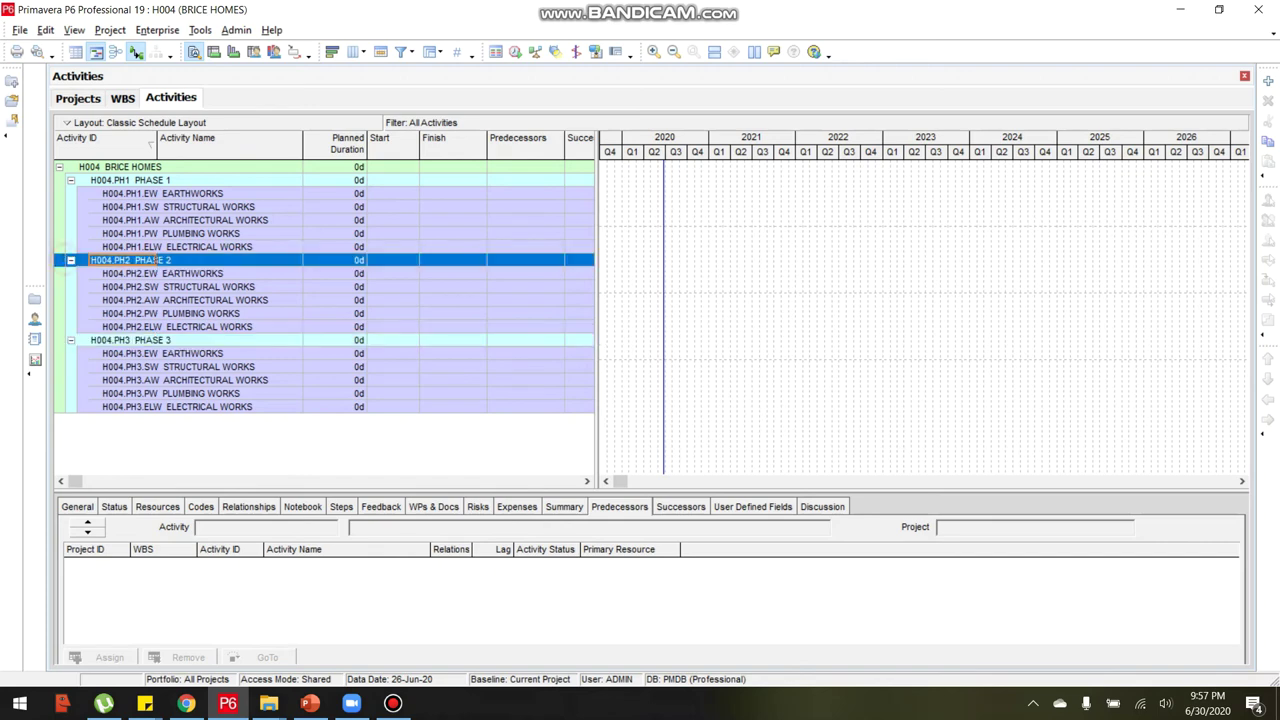
pyautogui.click(70, 260)
pyautogui.doubleClick(155, 273)
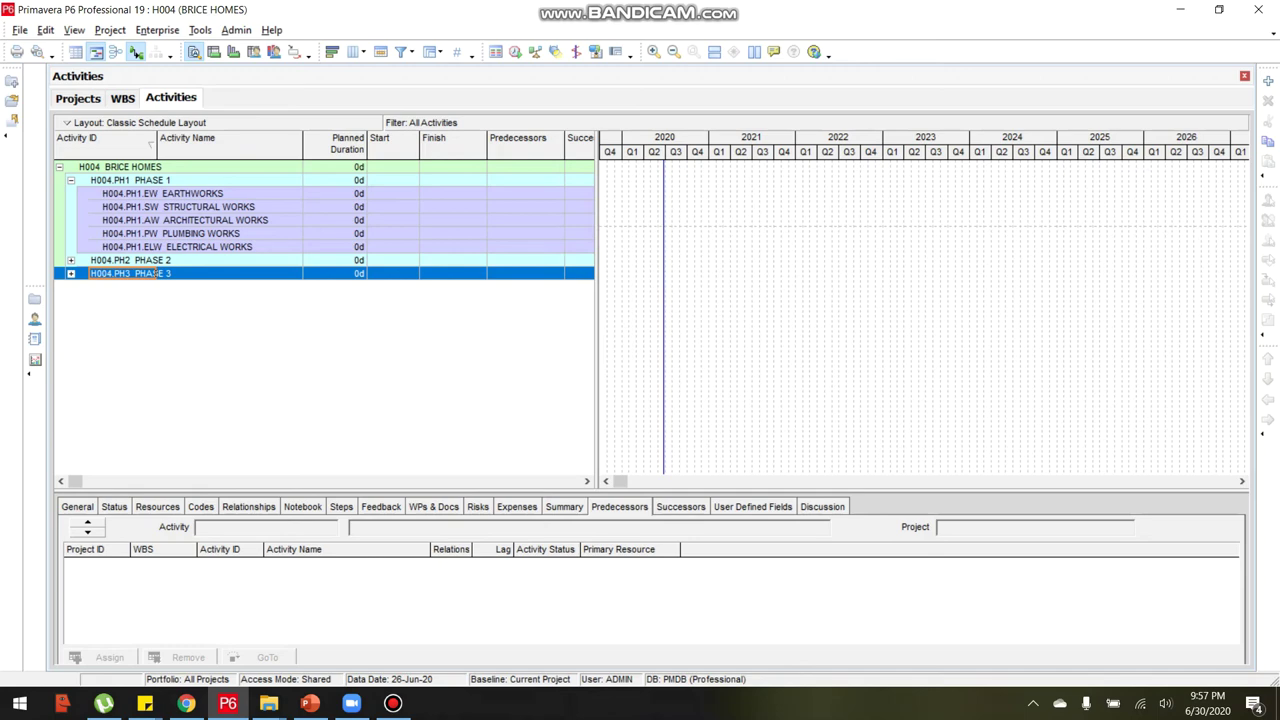
# Add an activity named Excavation under PHASE 1 EARTHWORKS.
pyautogui.click(228, 193)
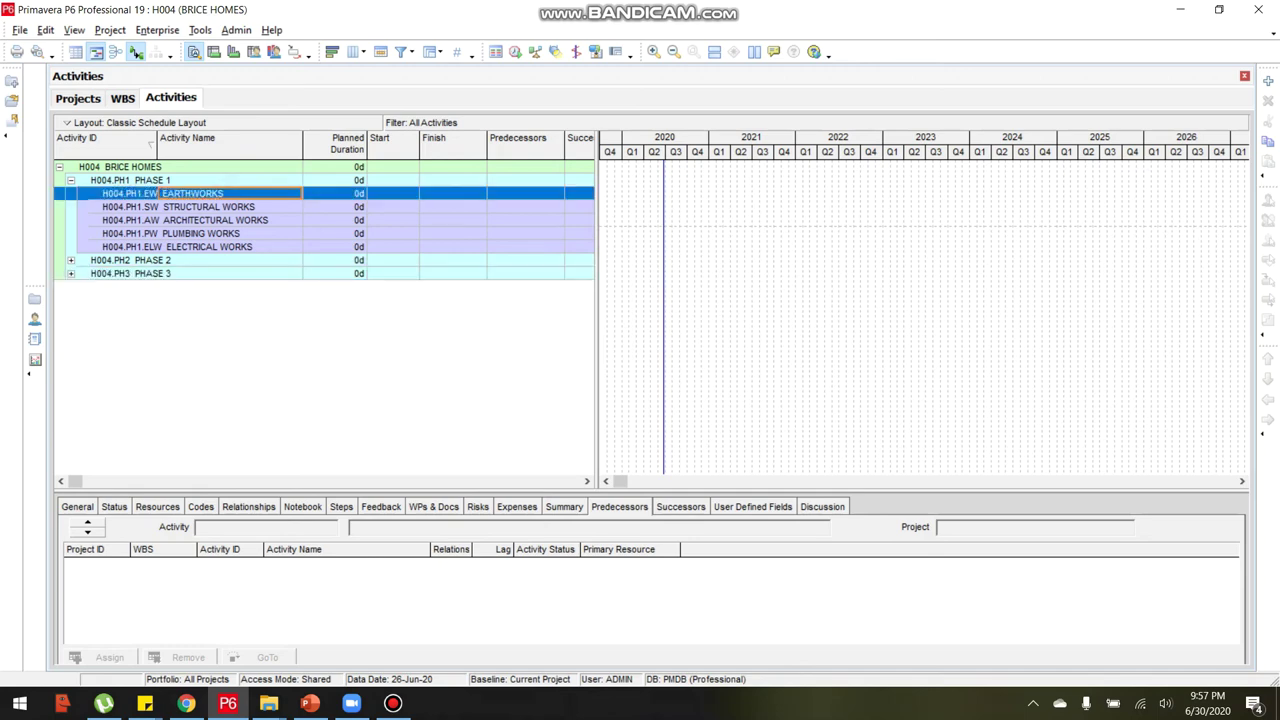
pyautogui.rightClick(228, 192)
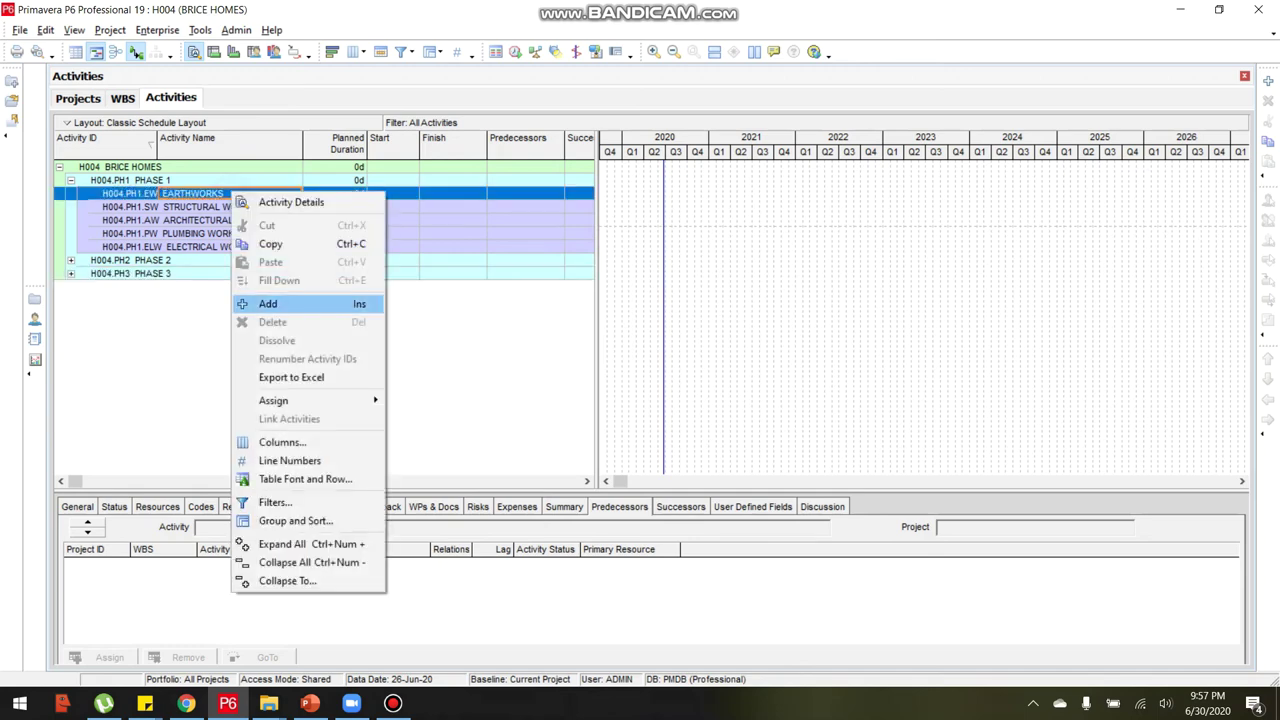
pyautogui.click(268, 304)
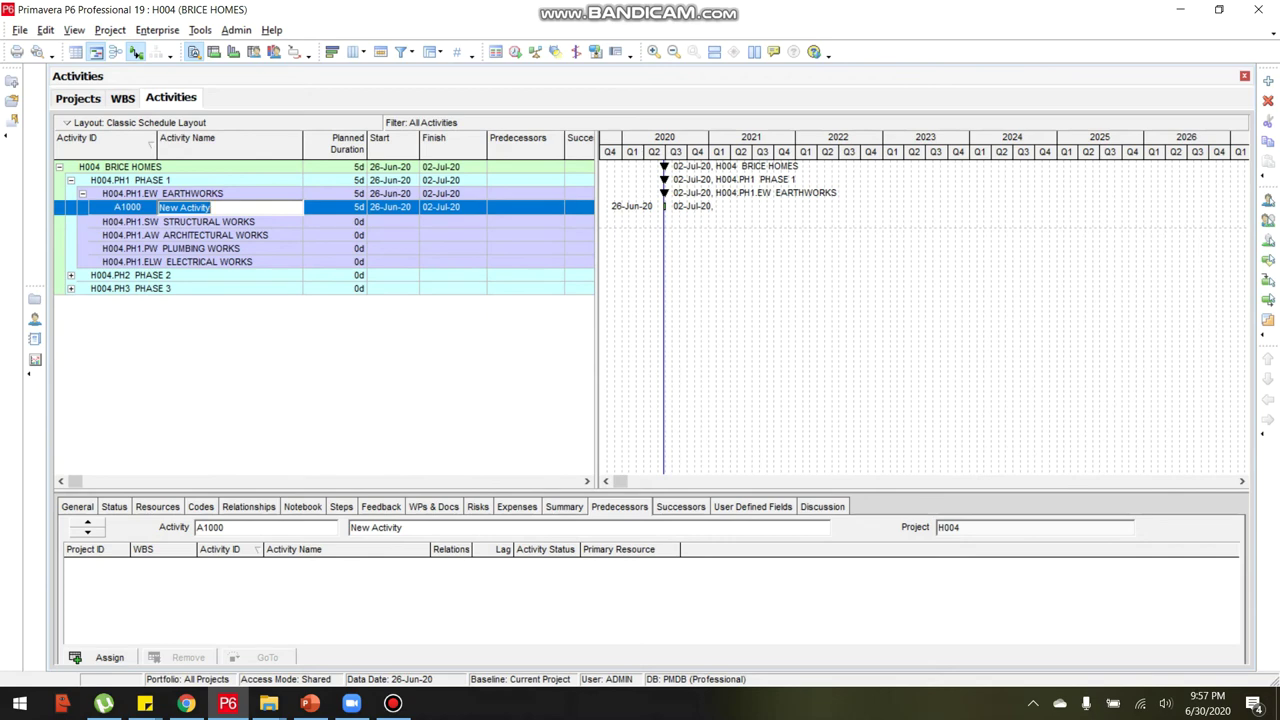
pyautogui.write('E')
pyautogui.write('cxaca')
pyautogui.press('BackSpace')
pyautogui.press('BackSpace')
pyautogui.press('BackSpace')
pyautogui.press('BackSpace')
pyautogui.press('BackSpace')
pyautogui.write('xcavatiob')
pyautogui.press('BackSpace')
pyautogui.write('n')
pyautogui.press('Return')
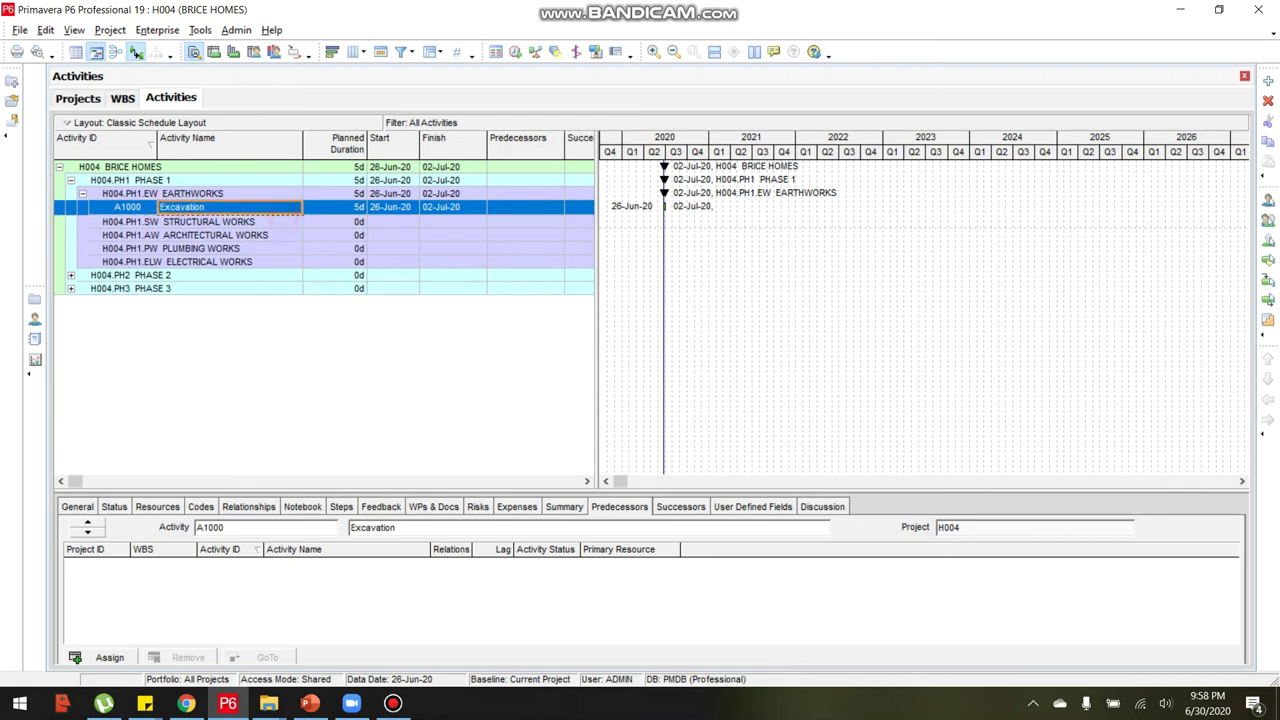
# Add an activity named Backfilling below Excavation under PHASE 1 EARTHWORKS.
pyautogui.rightClick(251, 210)
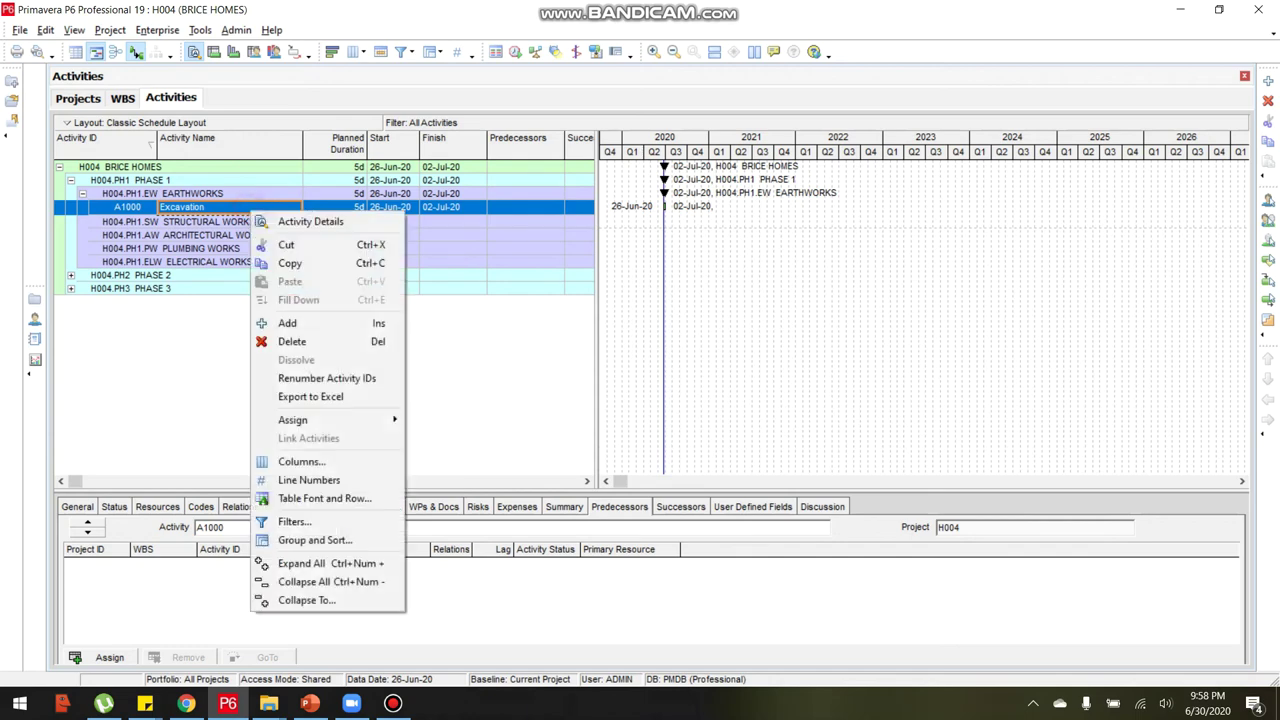
pyautogui.click(227, 215)
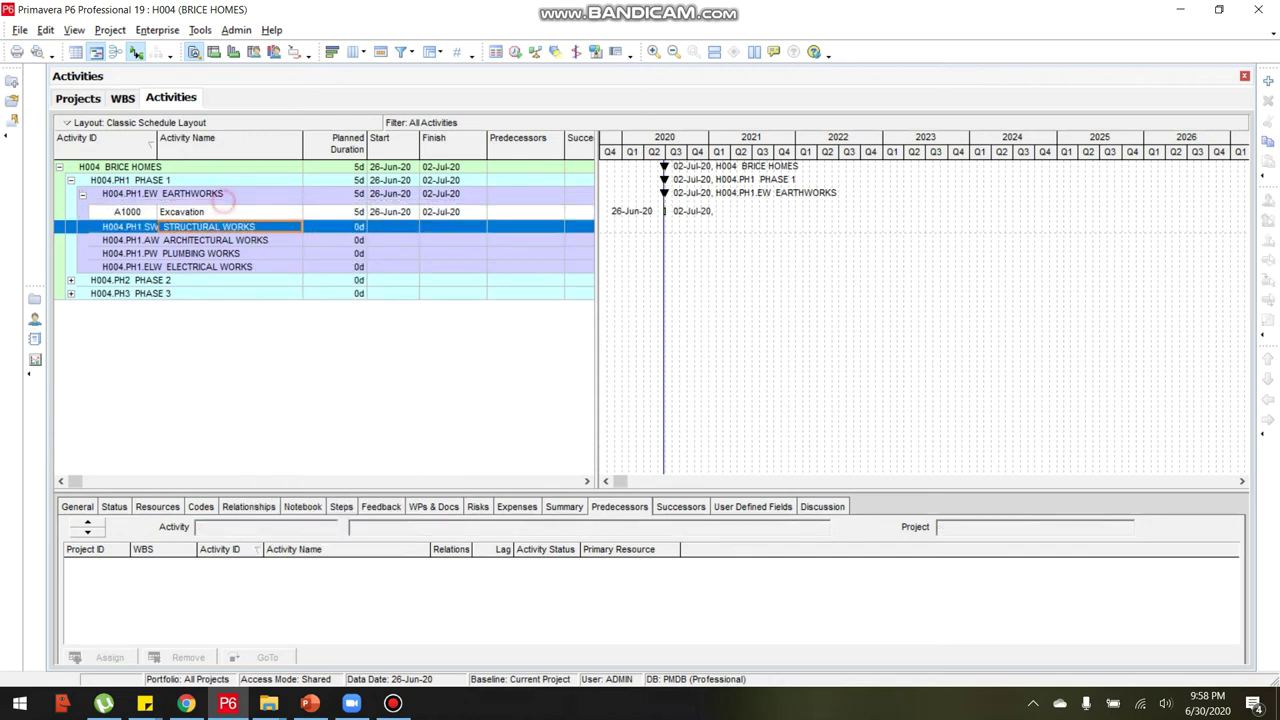
pyautogui.rightClick(227, 215)
pyautogui.click(258, 329)
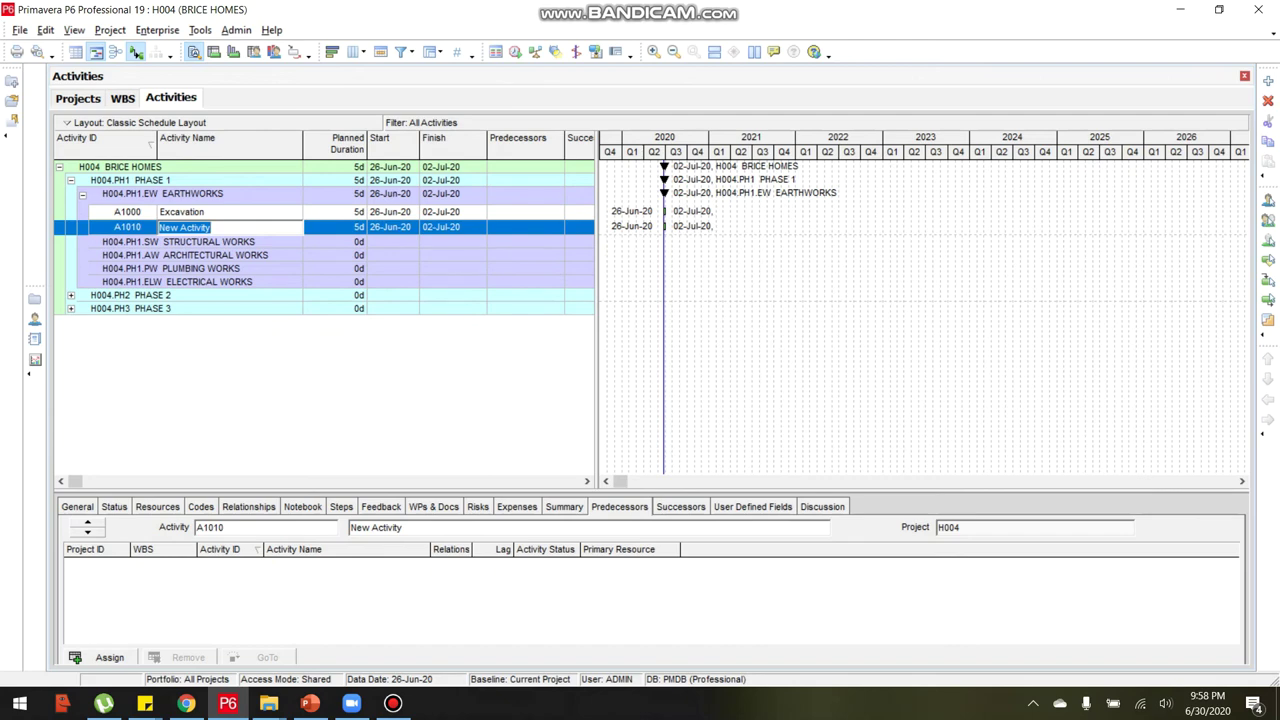
pyautogui.write('Backfilling')
pyautogui.press('Return')
pyautogui.click(185, 228)
pyautogui.click(232, 229)
pyautogui.moveTo(188, 228); pyautogui.dragTo(218, 229)
pyautogui.click(249, 241)
# Add an activity named Imported Fill below Backfilling under PHASE 1 EARTHWORKS.
pyautogui.rightClick(229, 228)
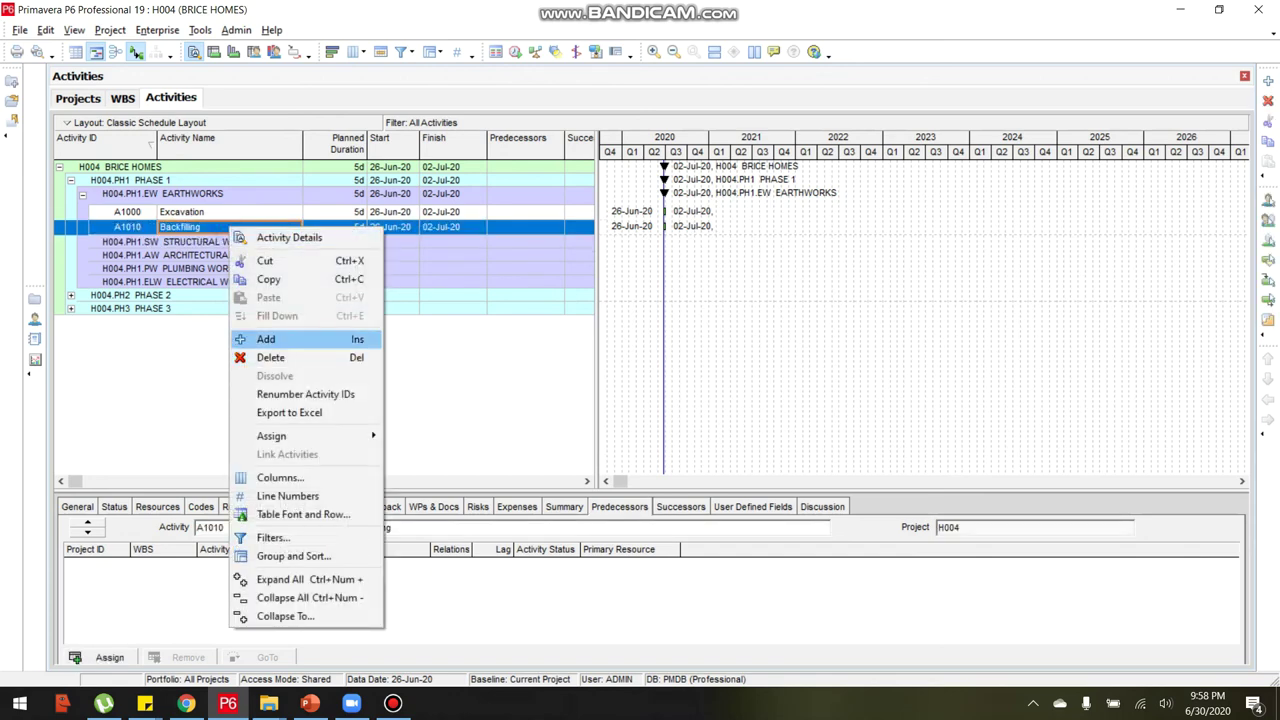
pyautogui.click(265, 340)
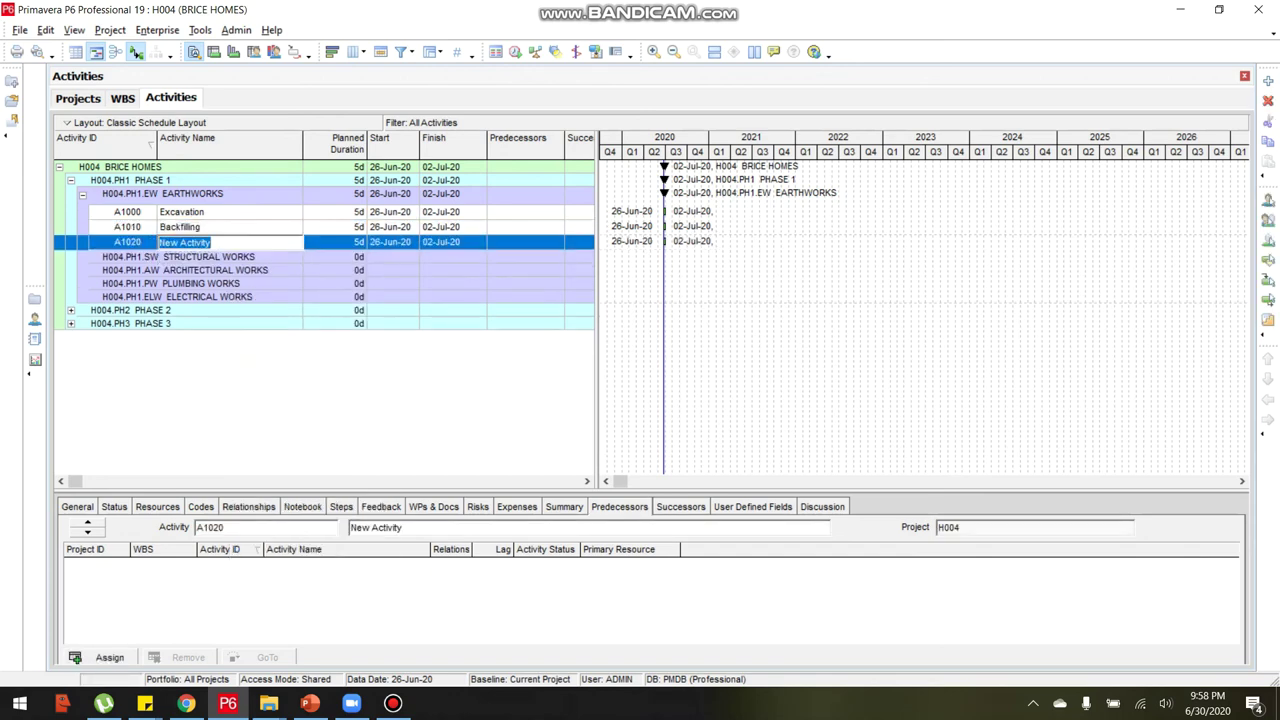
pyautogui.write('IM')
pyautogui.press('BackSpace')
pyautogui.press('BackSpace')
pyautogui.write('im')
pyautogui.press('BackSpace')
pyautogui.press('BackSpace')
pyautogui.write('Imported Fill')
pyautogui.press('Up')
pyautogui.press('Down')
# Add an activity named Soil Poisoning below Imported Fill under PHASE 1 EARTHWORKS.
pyautogui.rightClick(188, 243)
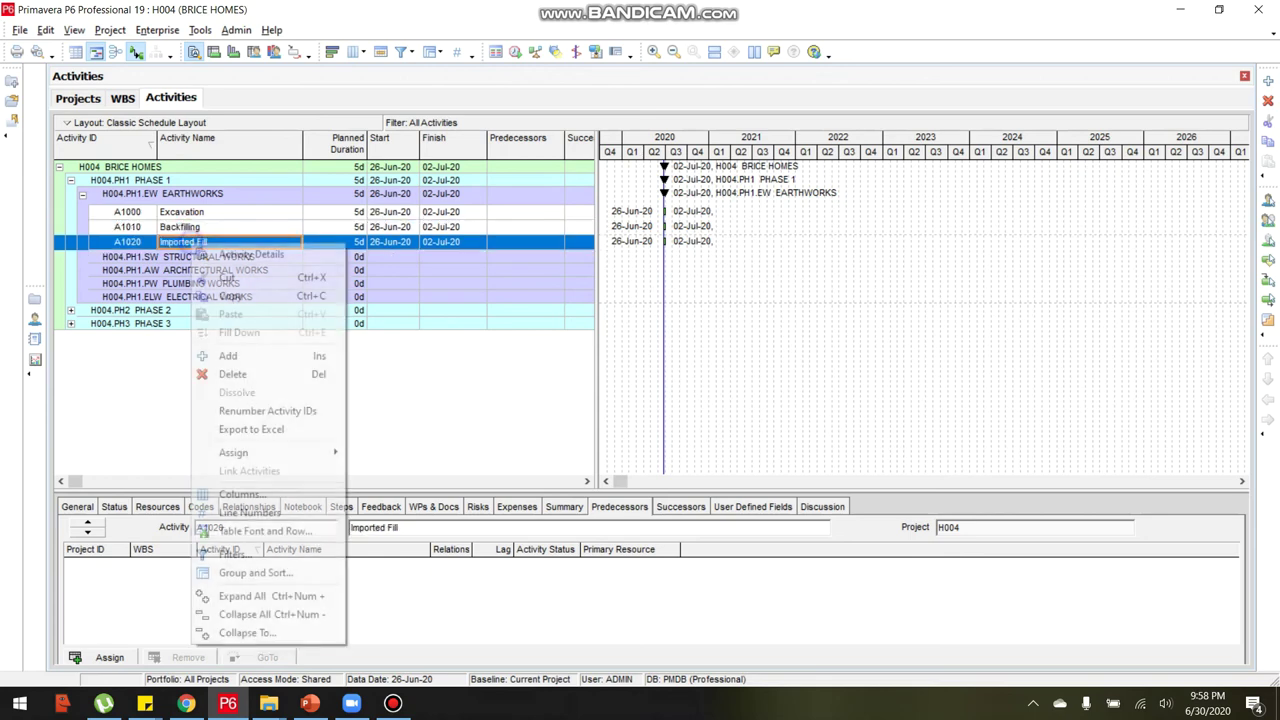
pyautogui.click(215, 355)
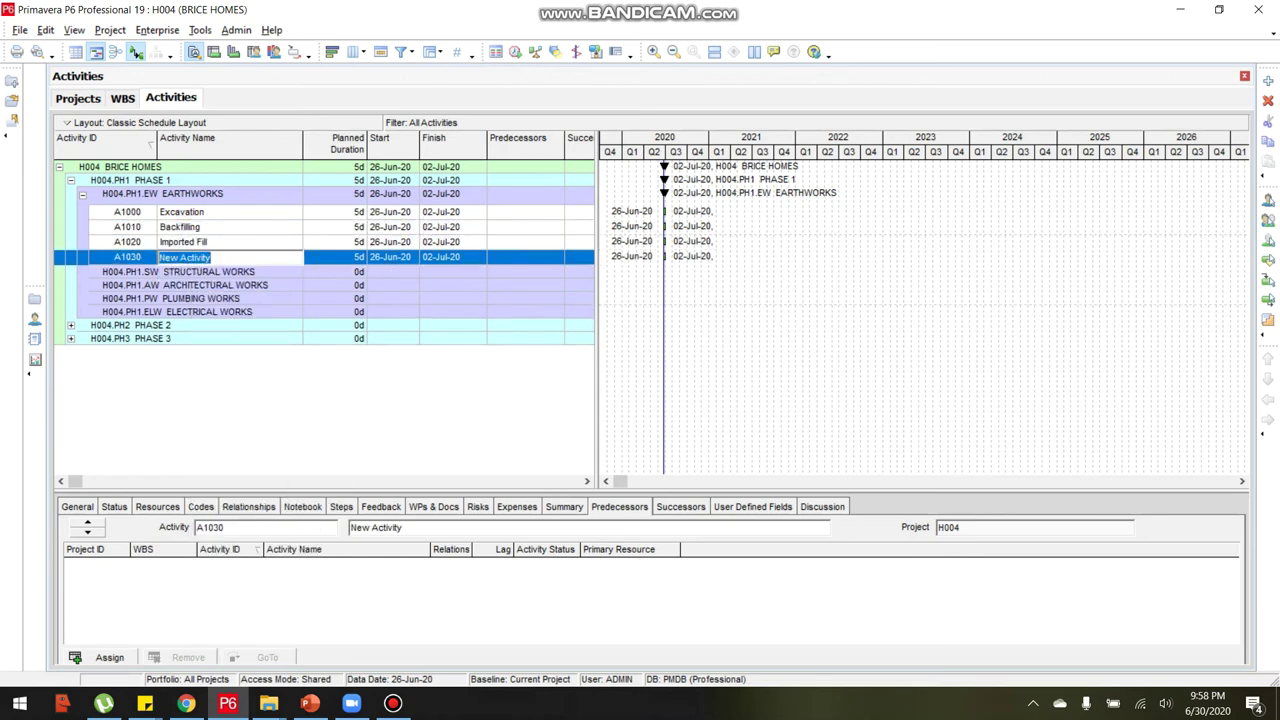
pyautogui.write('Soil Poisoning')
pyautogui.click(393, 704)
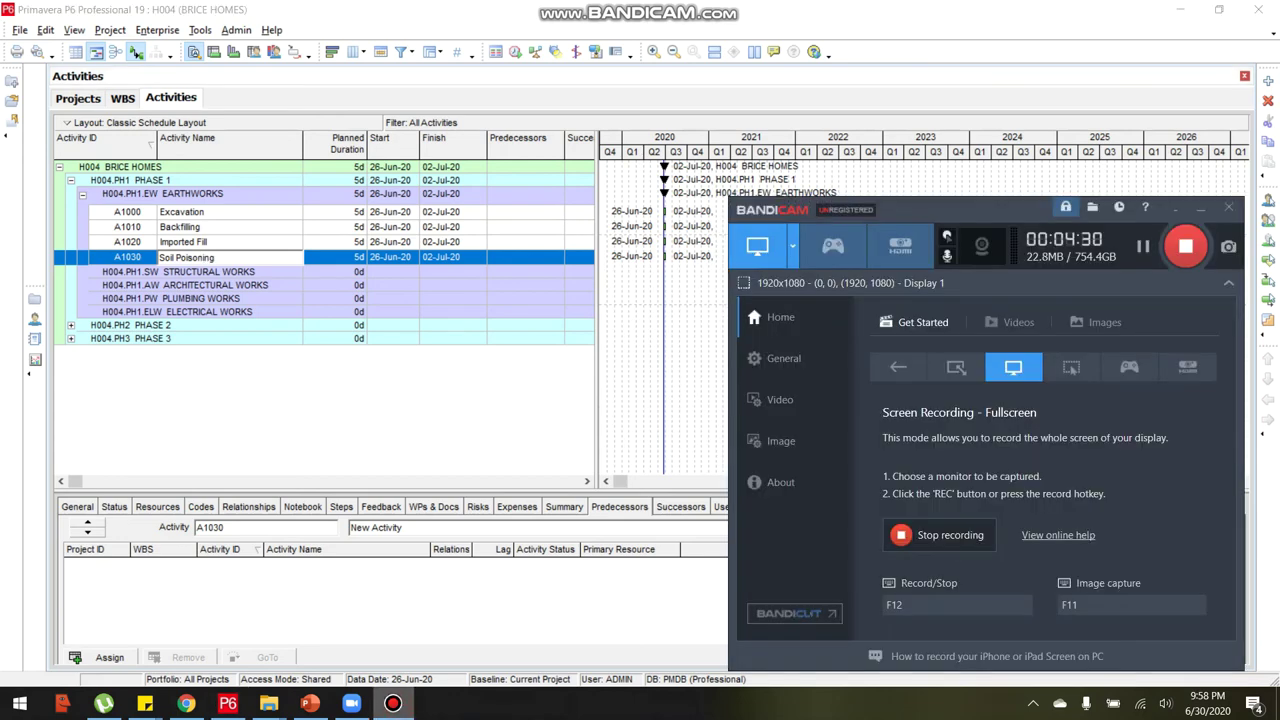
# Add an activity named Steel Fabrication under PHASE 1 STRUCTURAL WORKS.
pyautogui.click(208, 271)
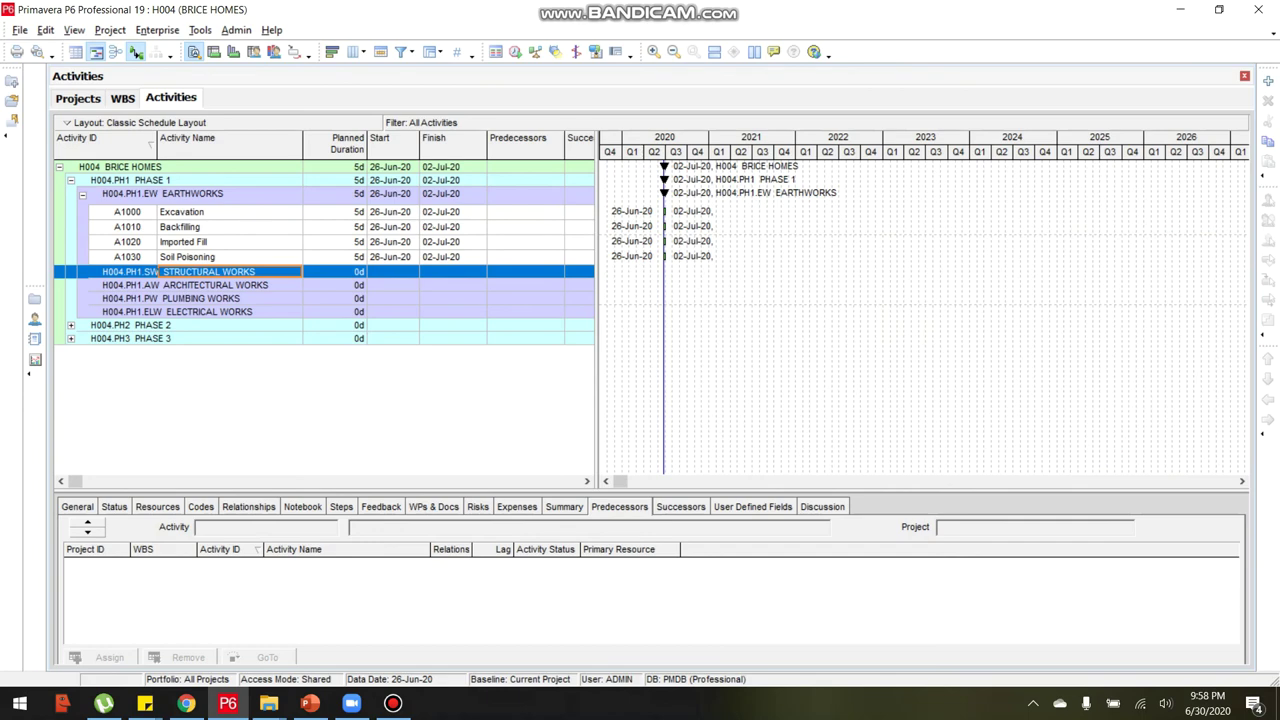
pyautogui.rightClick(194, 273)
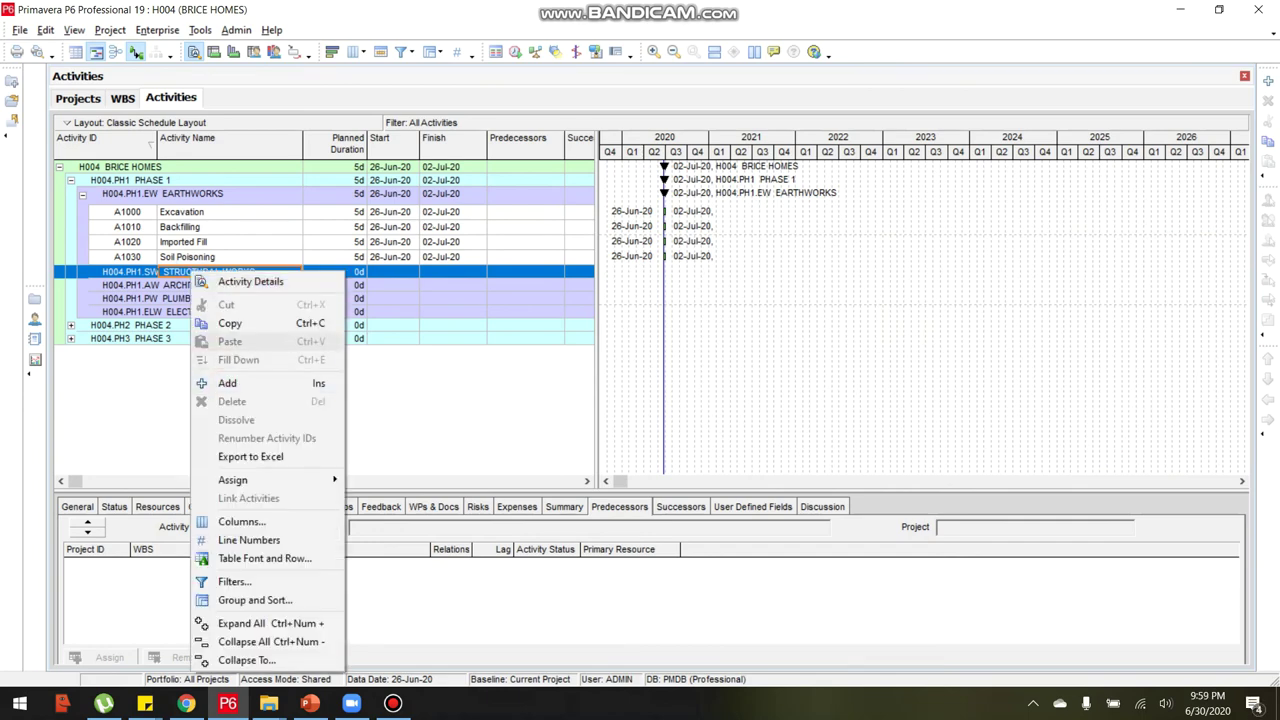
pyautogui.click(123, 291)
pyautogui.rightClick(189, 272)
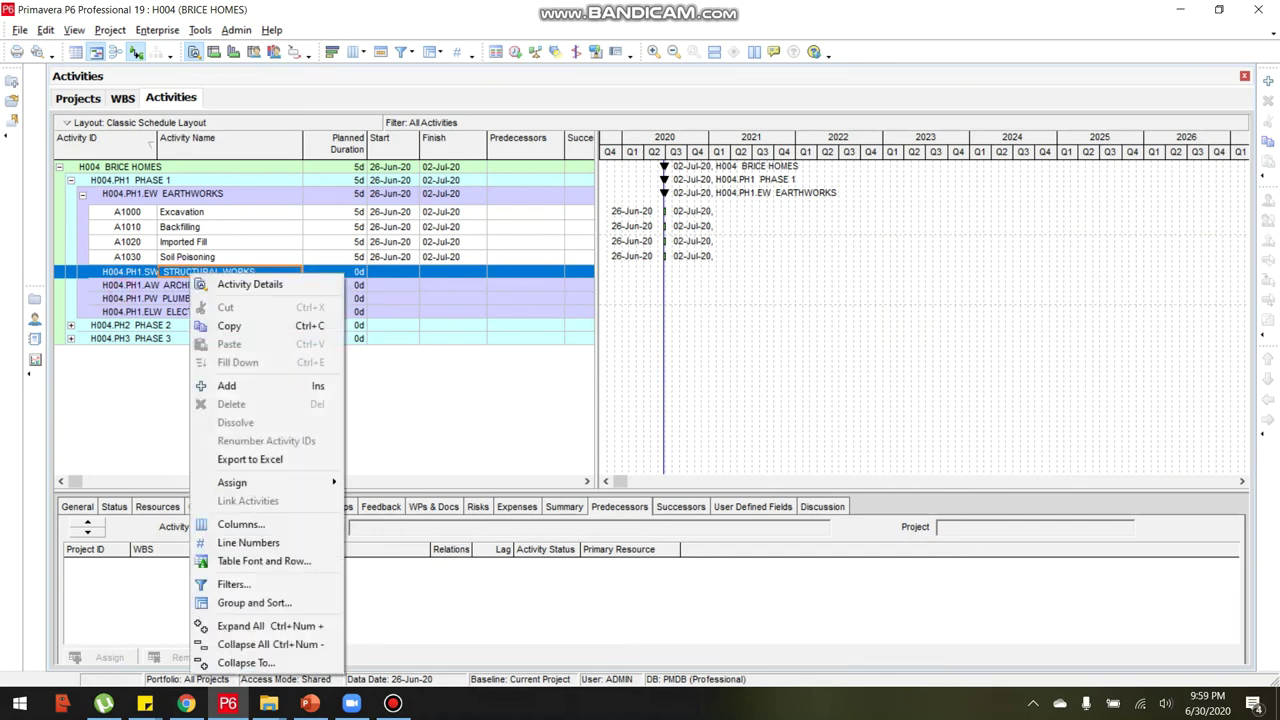
pyautogui.click(227, 385)
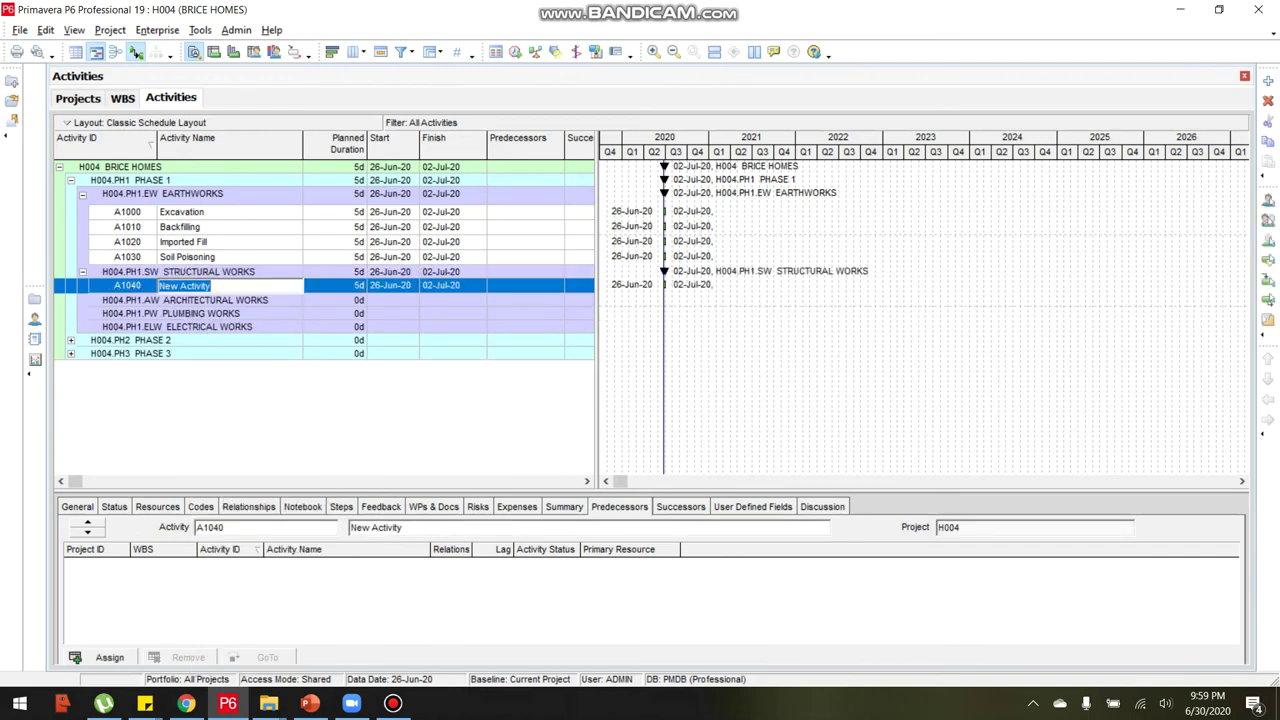
pyautogui.write('Steel Fabrication')
pyautogui.click(286, 323)
# Add an activity named Formworks Fabrication below Steel Fabrication under PHASE 1 STRUCTURAL WORKS.
pyautogui.rightClick(230, 285)
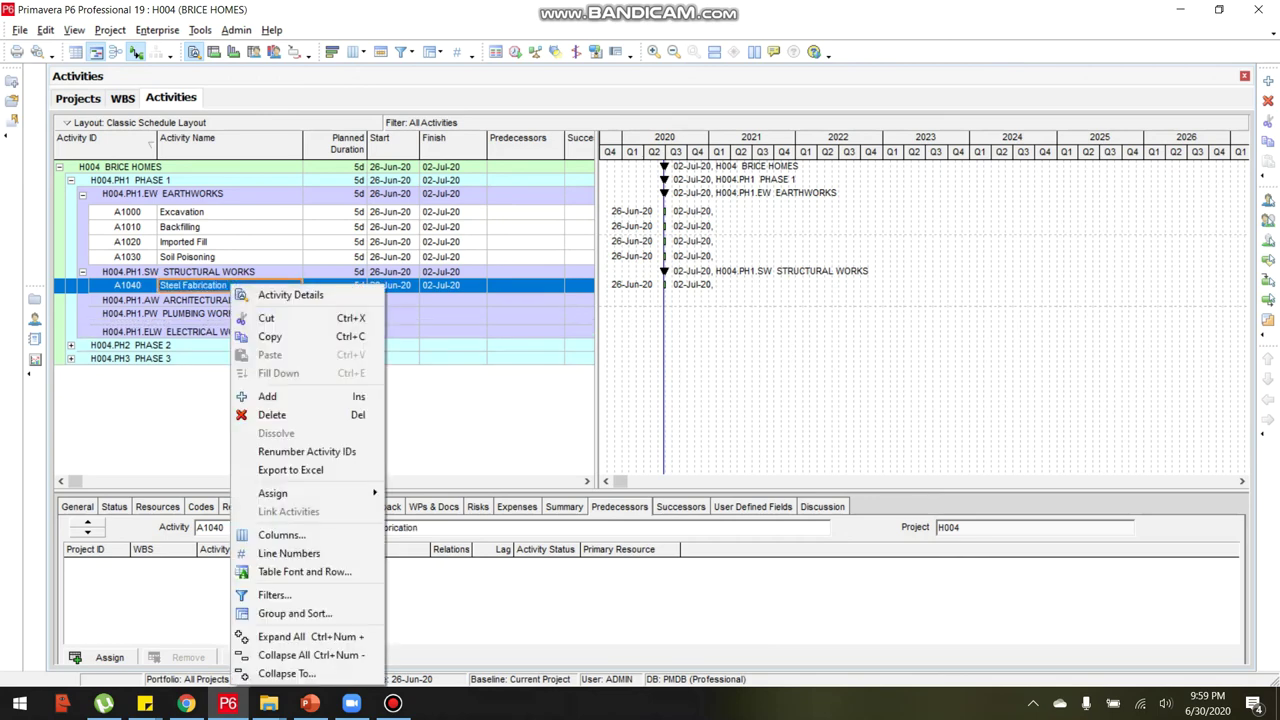
pyautogui.click(267, 396)
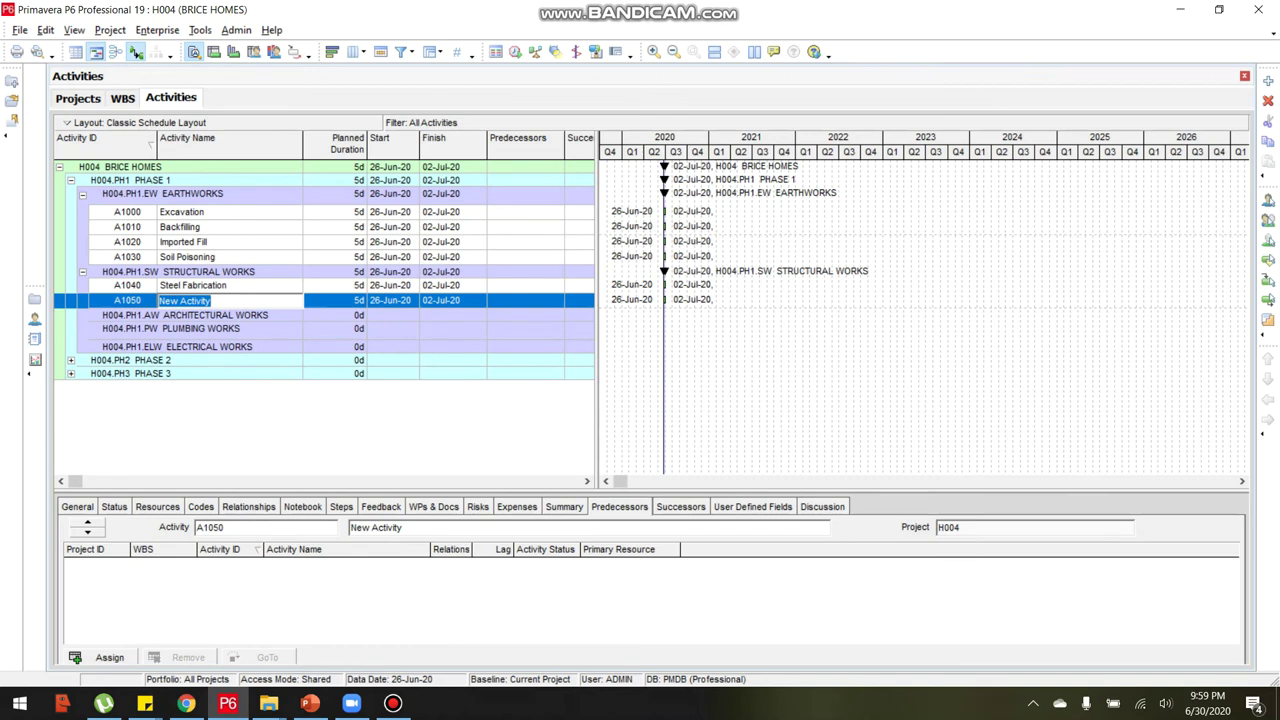
pyautogui.write('Formworks Fabric')
pyautogui.press('BackSpace')
pyautogui.press('BackSpace')
pyautogui.press('BackSpace')
pyautogui.write('ricatio')
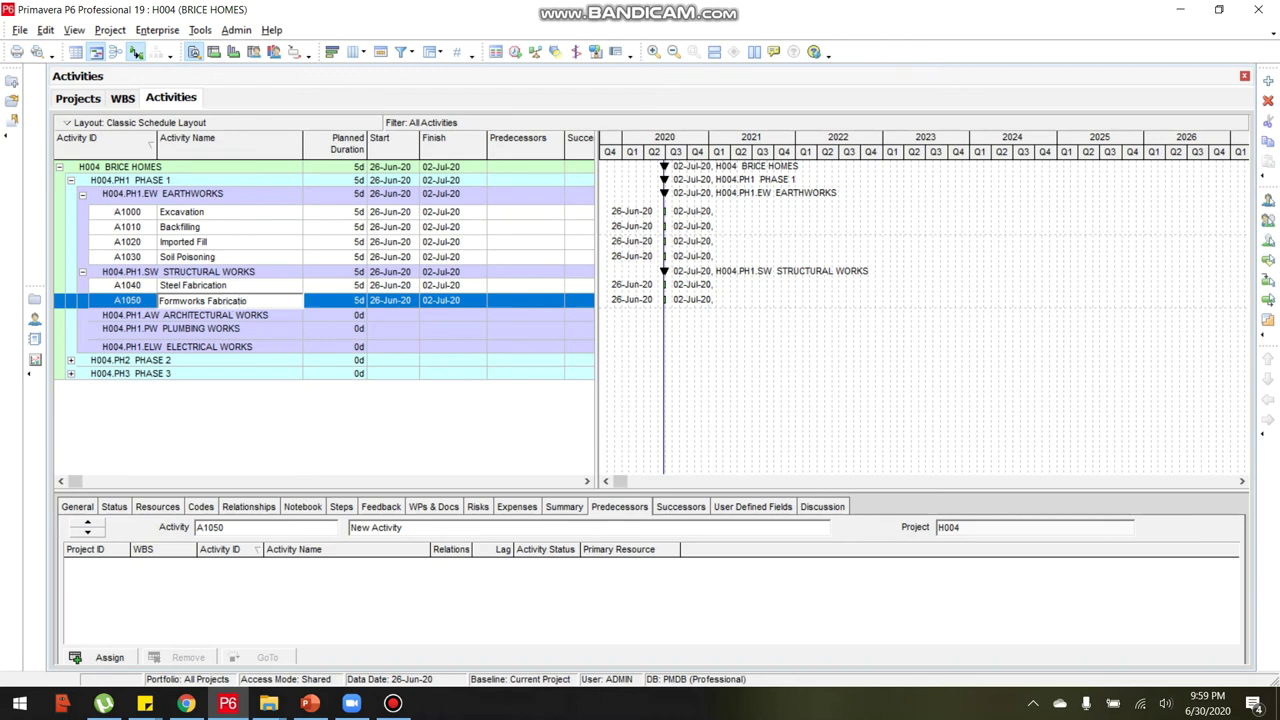
pyautogui.write('n')
pyautogui.press('Return')
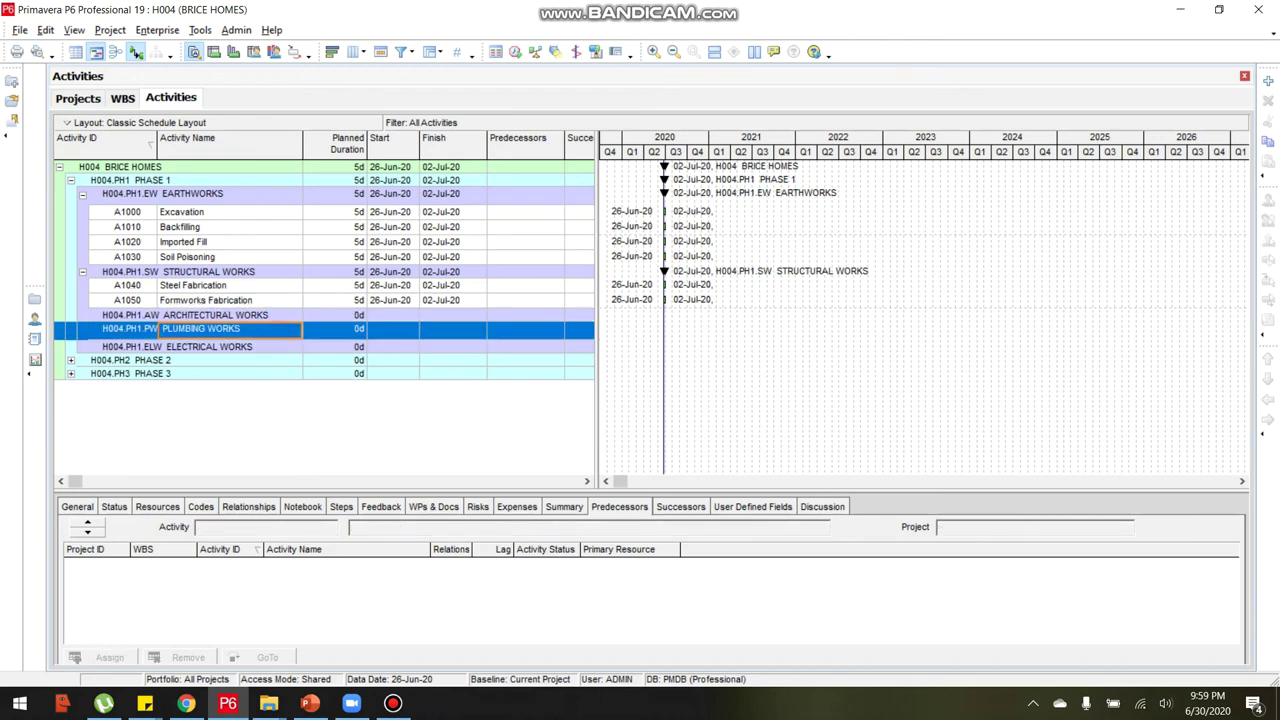
# Add an activity named Concreting below Formworks Fabrication under PHASE 1 STRUCTURAL WORKS.
pyautogui.click(257, 299)
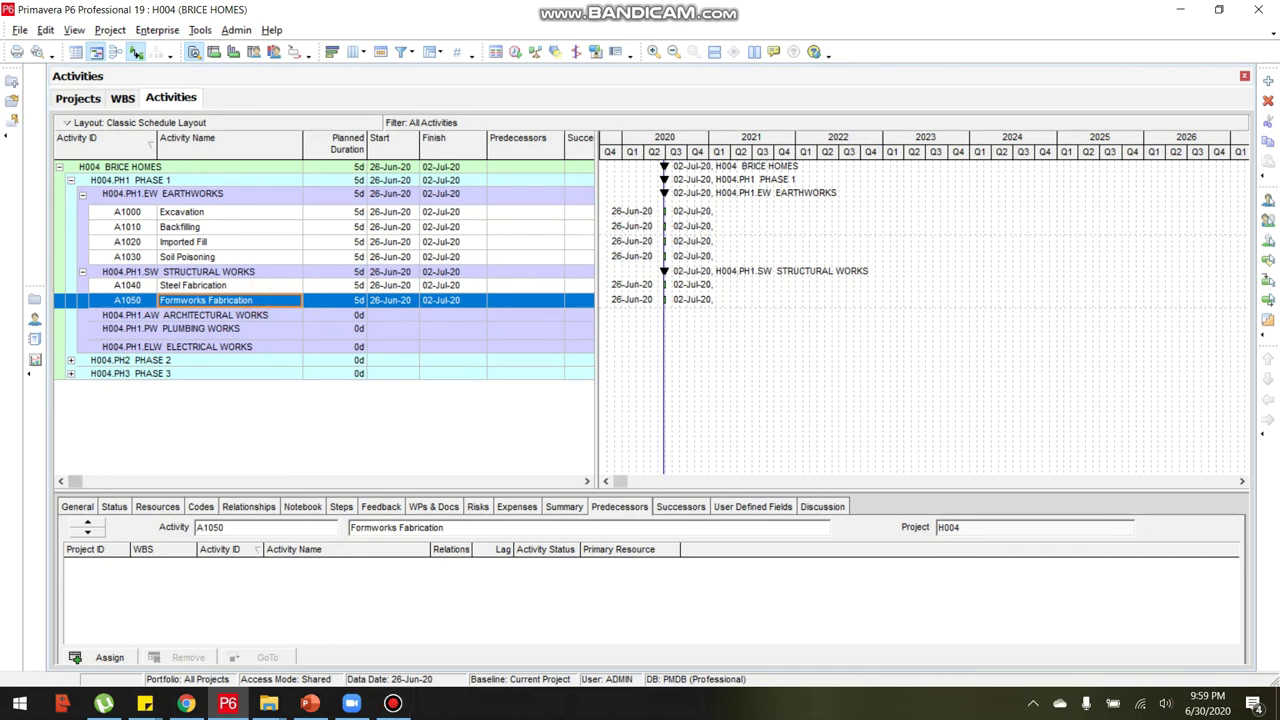
pyautogui.rightClick(260, 298)
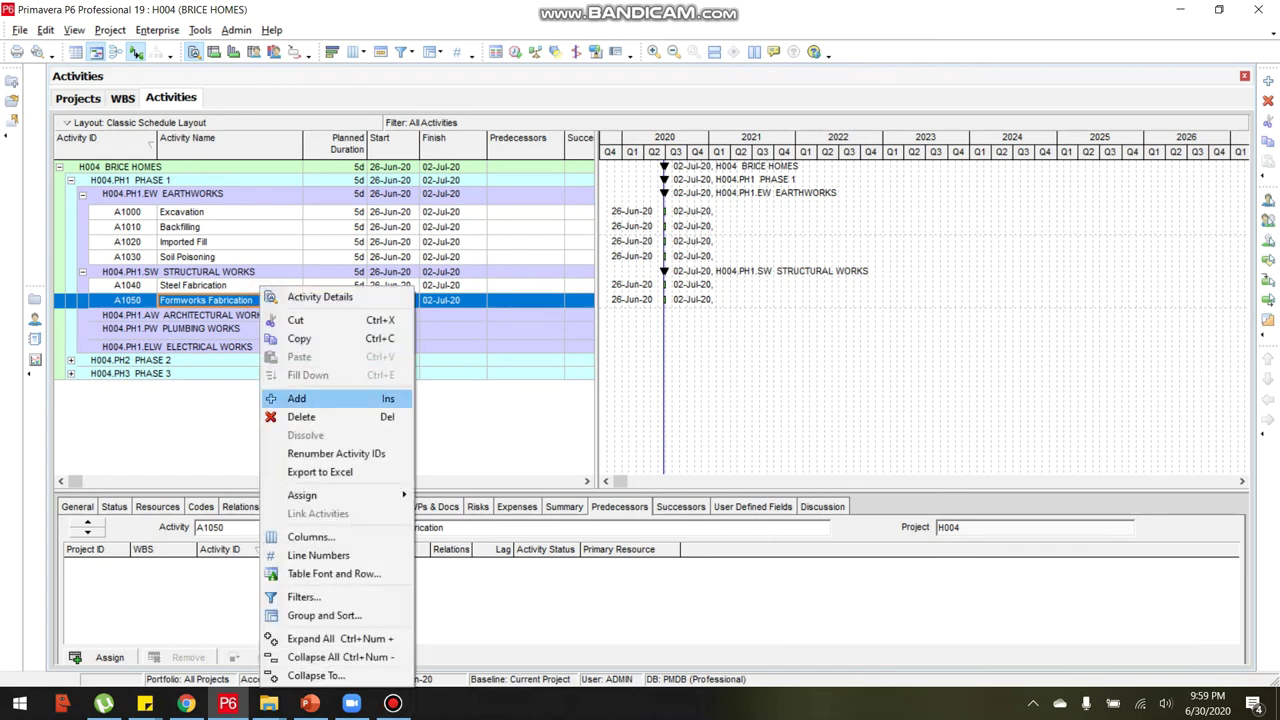
pyautogui.click(294, 398)
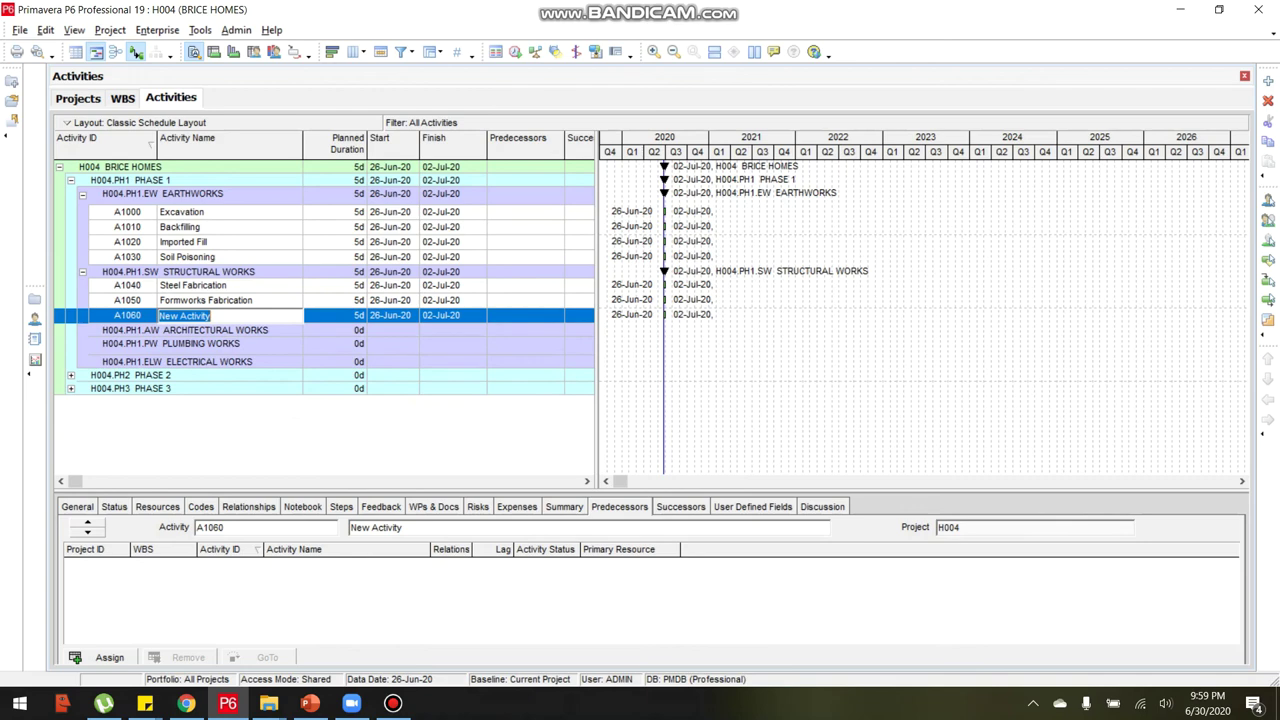
pyautogui.write('Concre')
pyautogui.write('te')
pyautogui.write('ing')
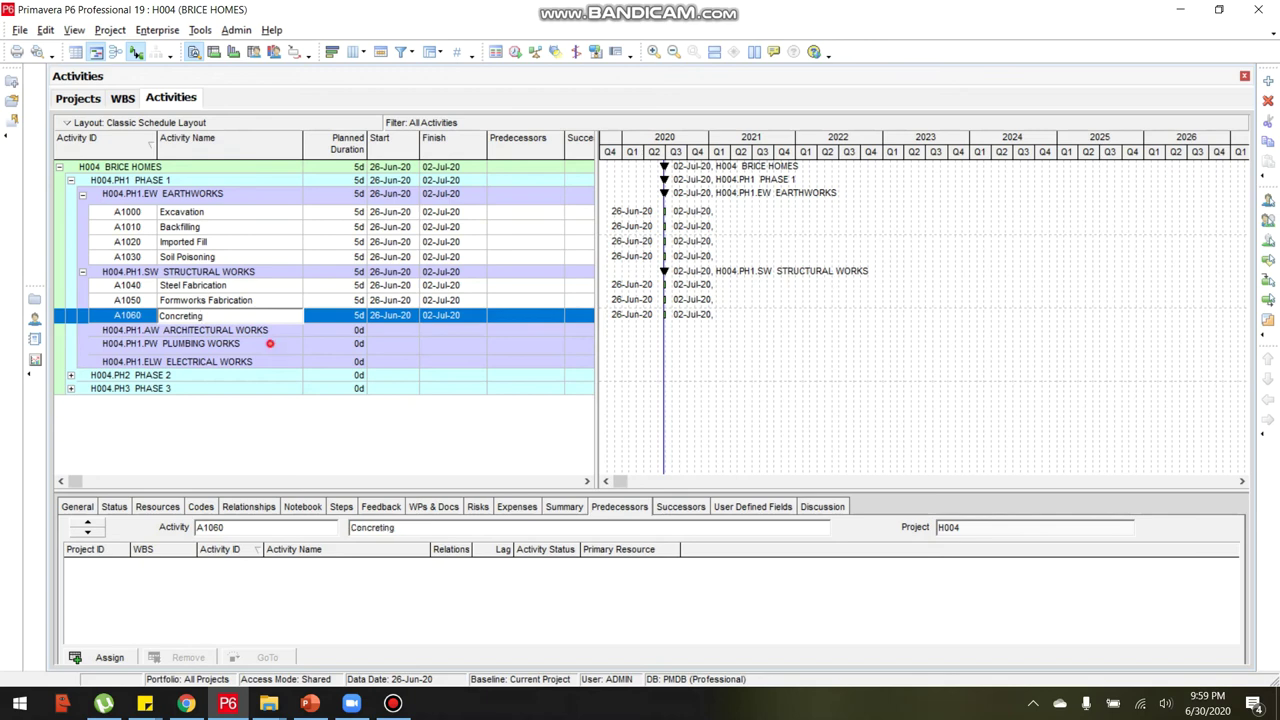
pyautogui.click(268, 343)
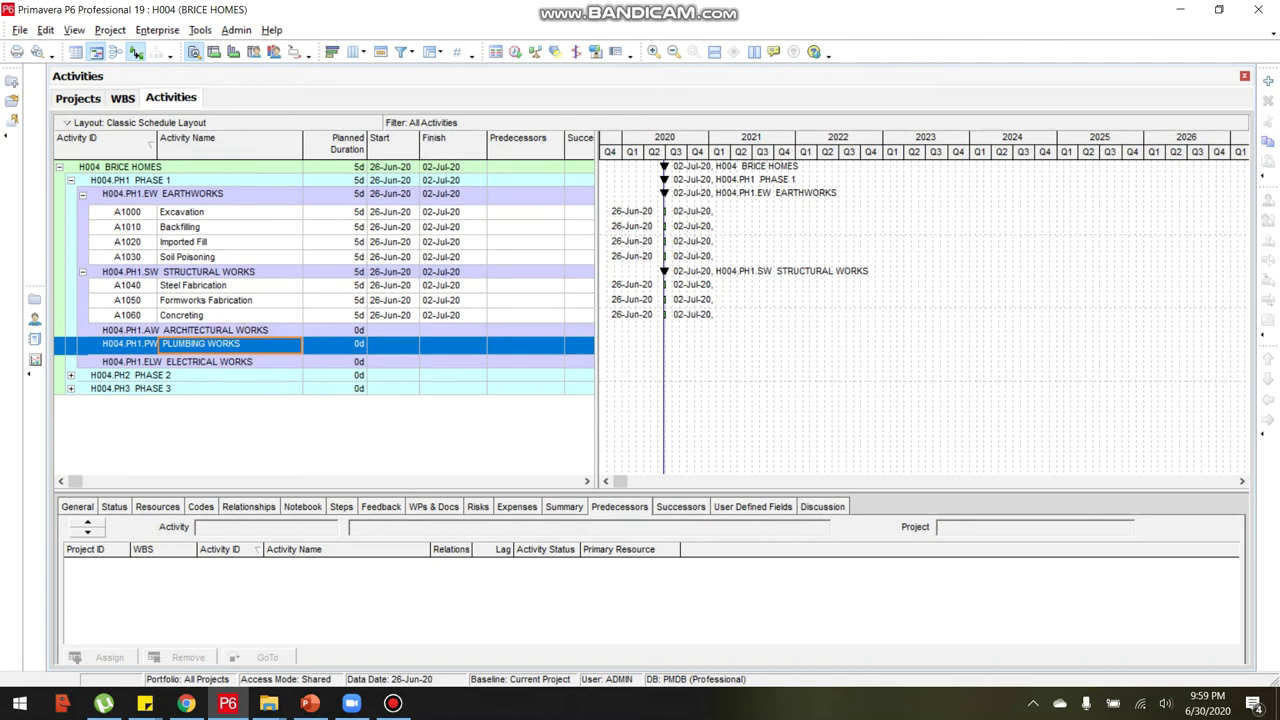
# Add an activity named Plastering under PHASE 1 ARCHITECTURAL WORKS.
pyautogui.click(219, 329)
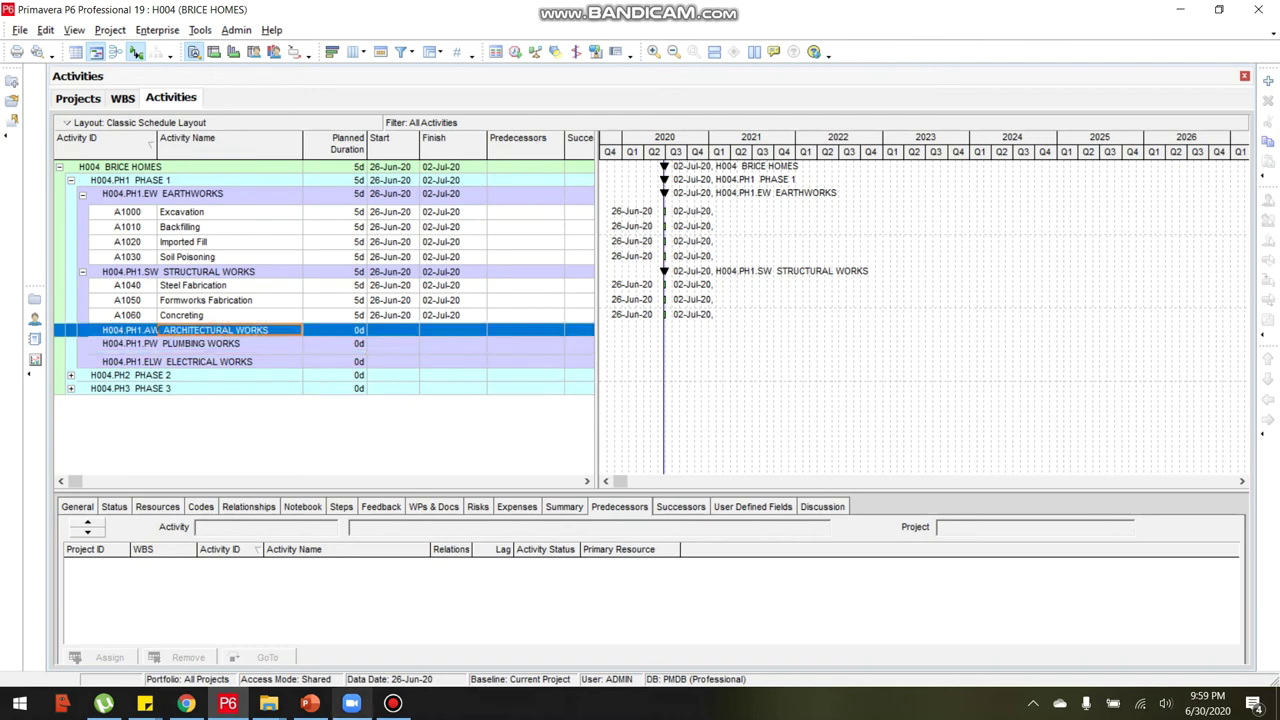
pyautogui.click(393, 703)
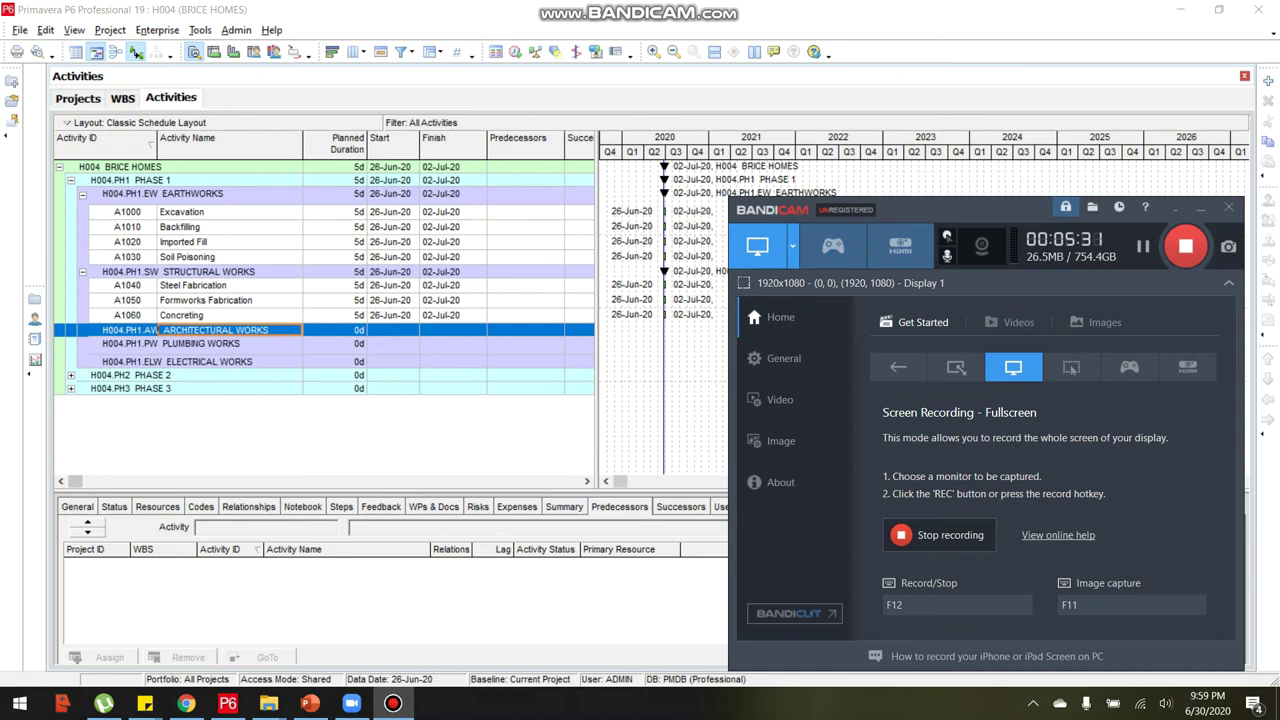
pyautogui.click(365, 398)
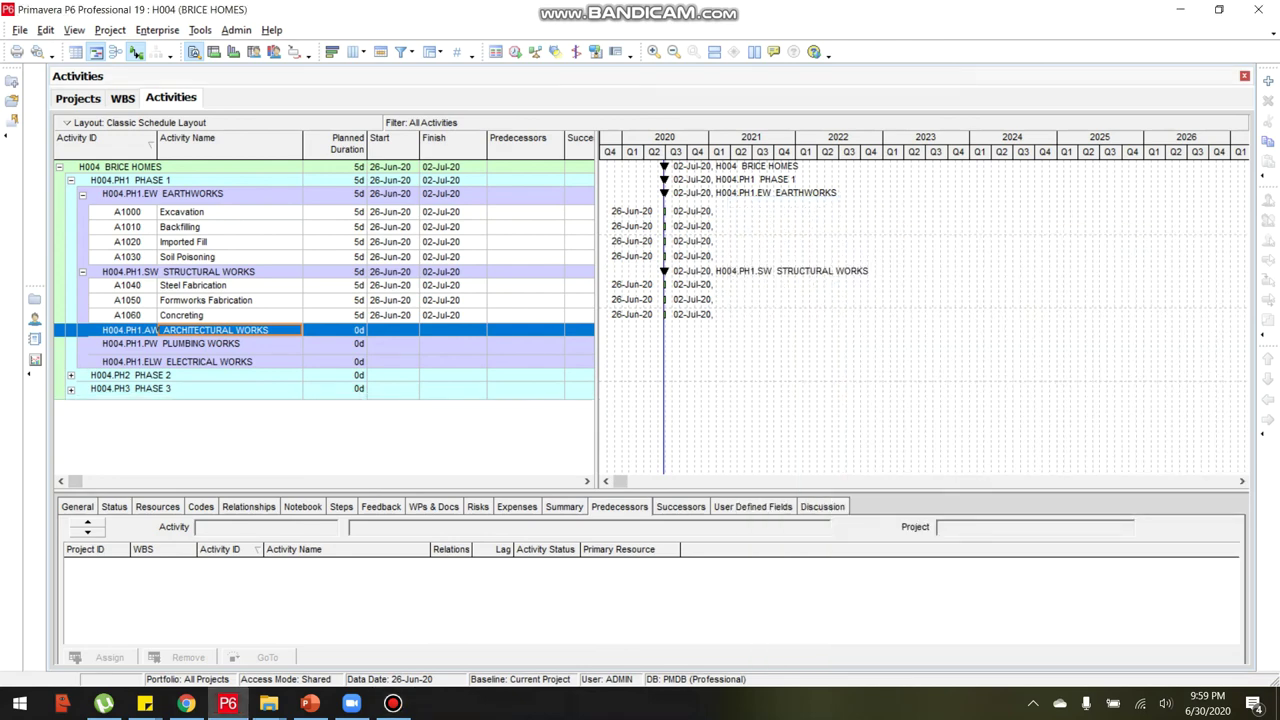
pyautogui.click(246, 349)
pyautogui.click(235, 329)
pyautogui.rightClick(238, 330)
pyautogui.click(283, 398)
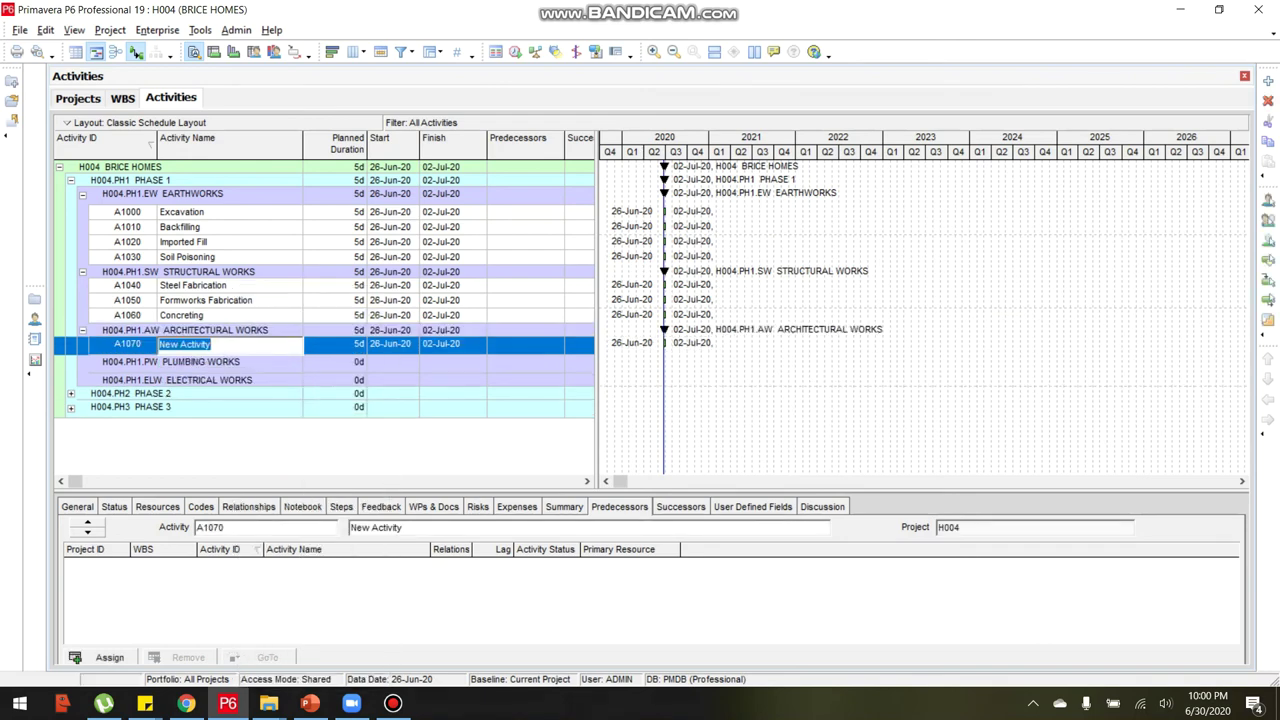
pyautogui.write('F')
pyautogui.press('BackSpace')
pyautogui.write('Plastere')
pyautogui.press('BackSpace')
pyautogui.write('ing')
pyautogui.press('Return')
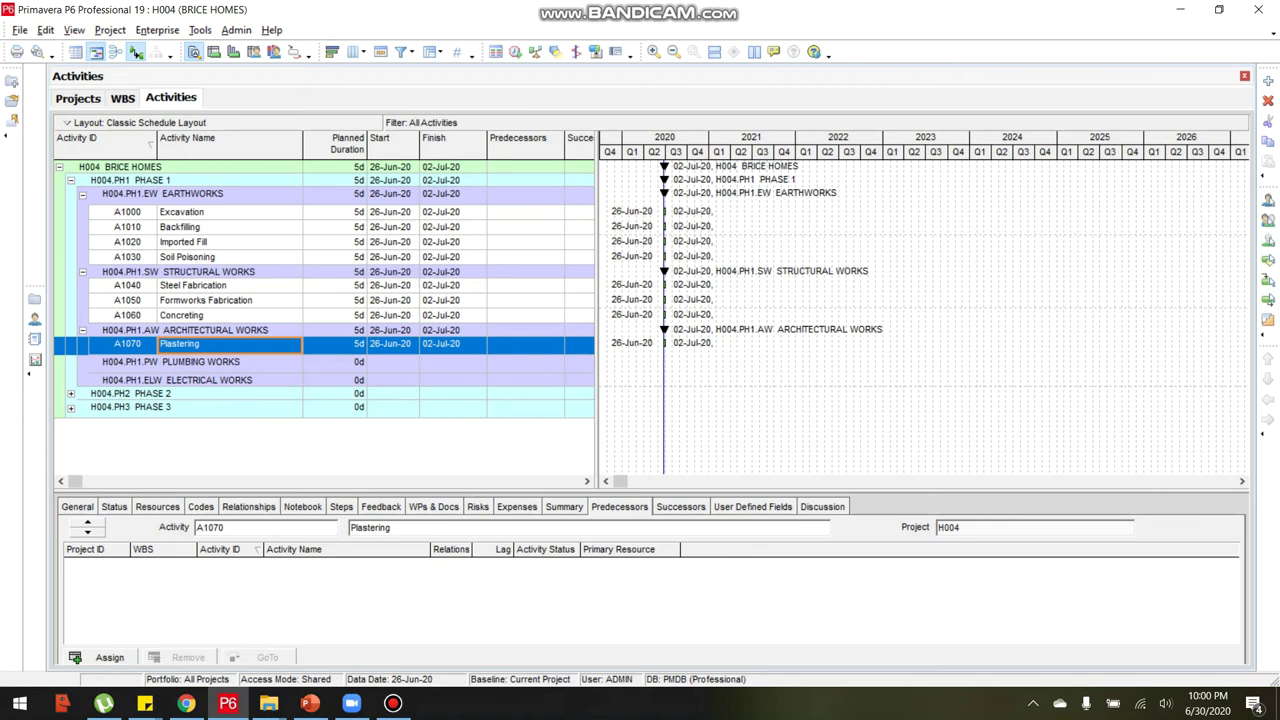
# Add an activity named Tile Works below Plastering under PHASE 1 ARCHITECTURAL WORKS.
pyautogui.rightClick(255, 347)
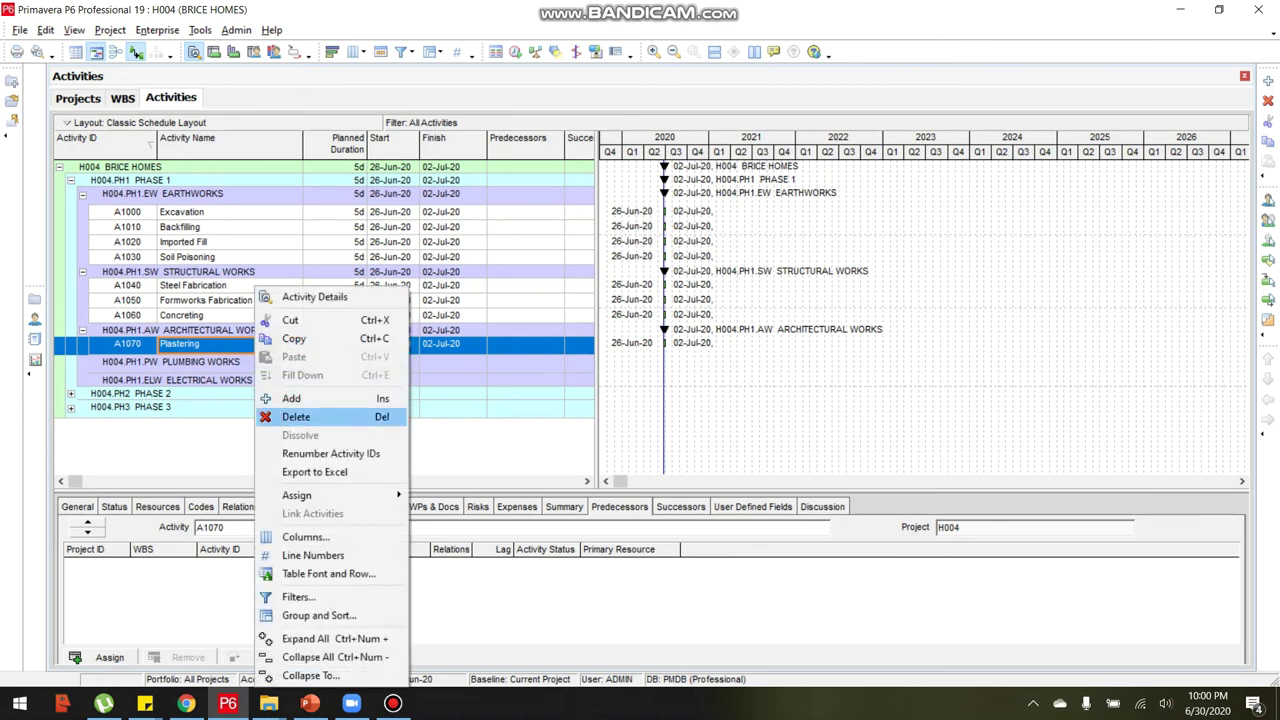
pyautogui.click(285, 398)
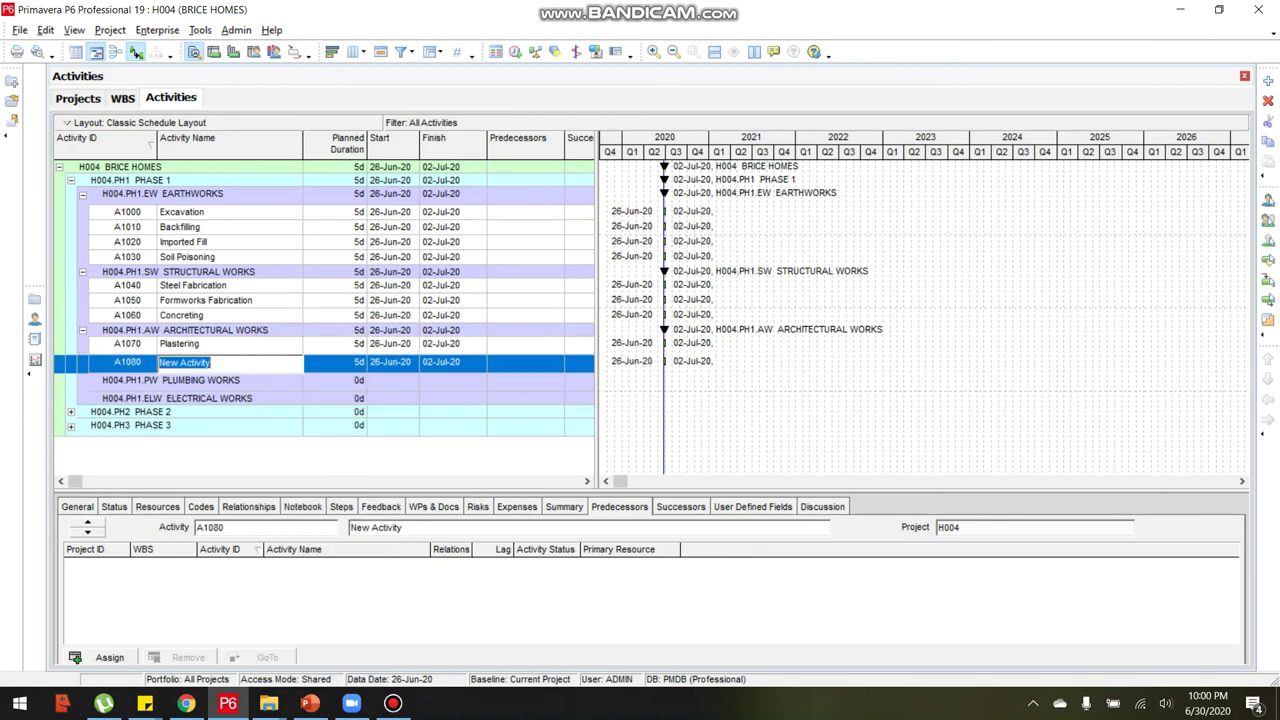
pyautogui.write('Tile ')
pyautogui.write('E')
pyautogui.press('BackSpace')
pyautogui.write('Works')
pyautogui.press('Return')
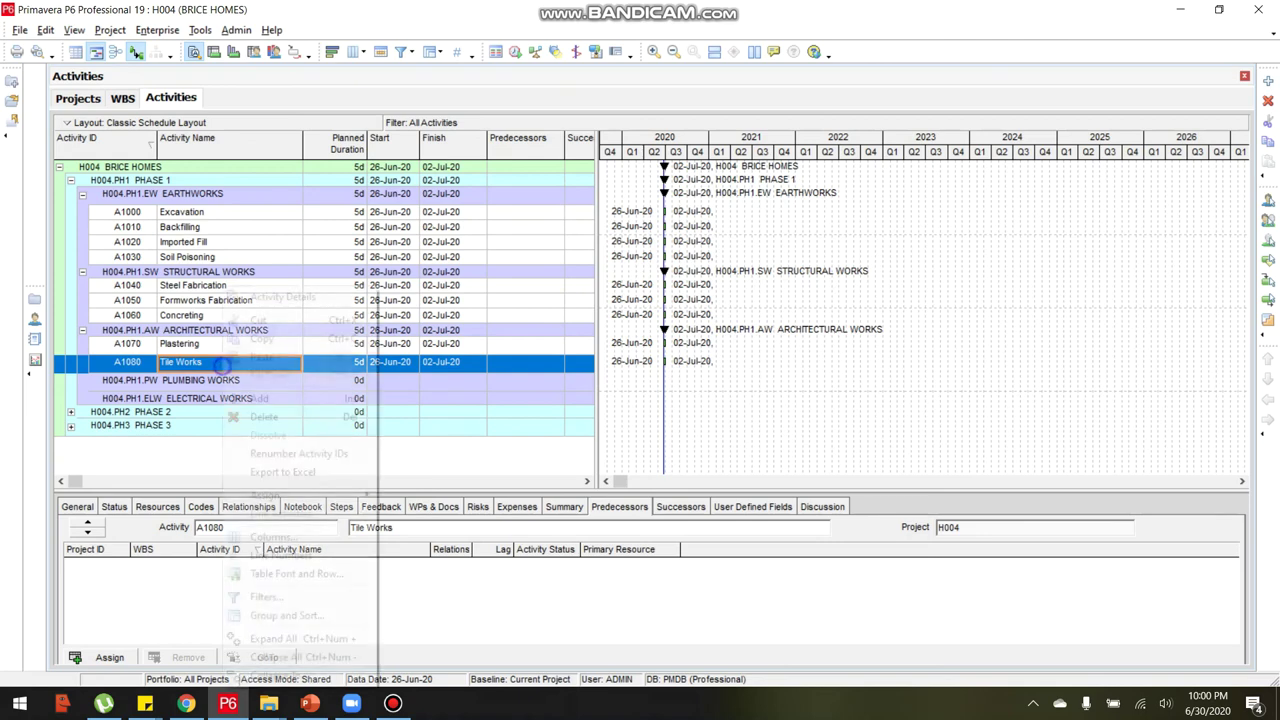
# Add an activity named Doors & Windows below Tile Works under PHASE 1 ARCHITECTURAL WORKS.
pyautogui.rightClick(243, 361)
pyautogui.click(268, 398)
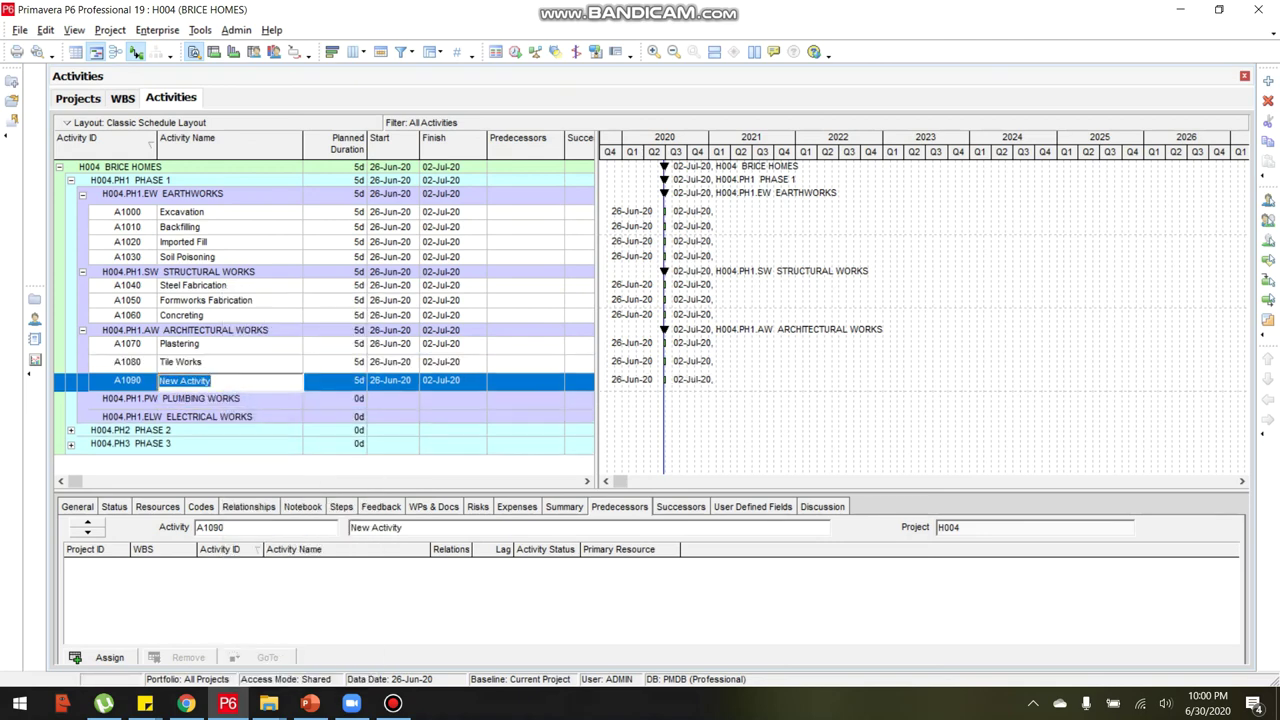
pyautogui.write('Doors & window')
pyautogui.press('BackSpace')
pyautogui.press('BackSpace')
pyautogui.press('BackSpace')
pyautogui.press('BackSpace')
pyautogui.press('BackSpace')
pyautogui.press('BackSpace')
pyautogui.click(393, 703)
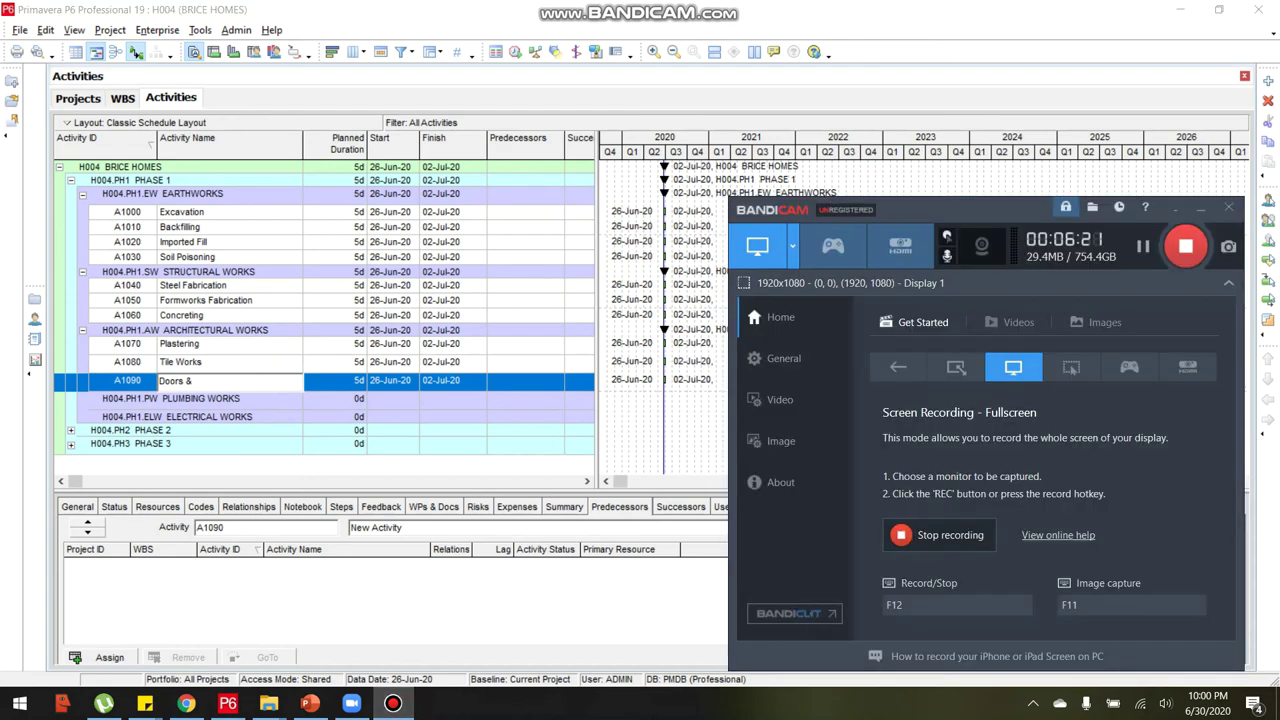
pyautogui.hotkey('alt', 'Tab')
pyautogui.write('Winow')
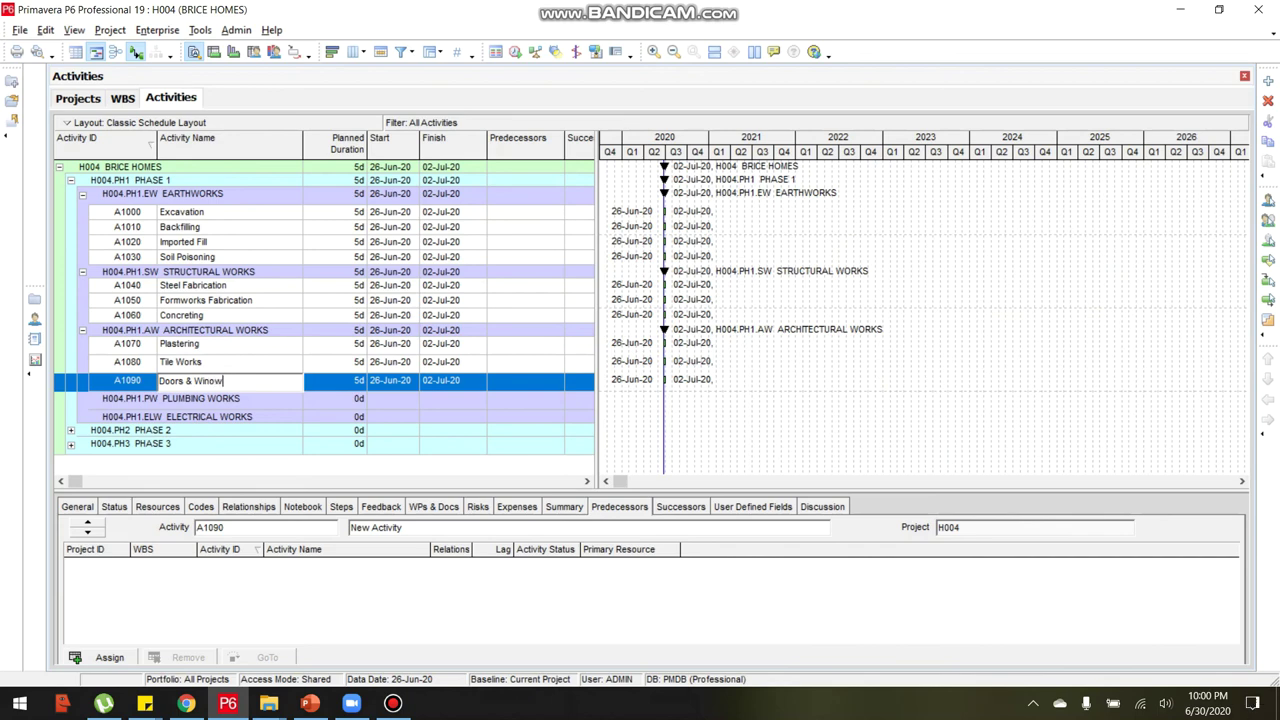
pyautogui.press('BackSpace')
pyautogui.press('BackSpace')
pyautogui.press('BackSpace')
pyautogui.write('ndows')
pyautogui.press('Return')
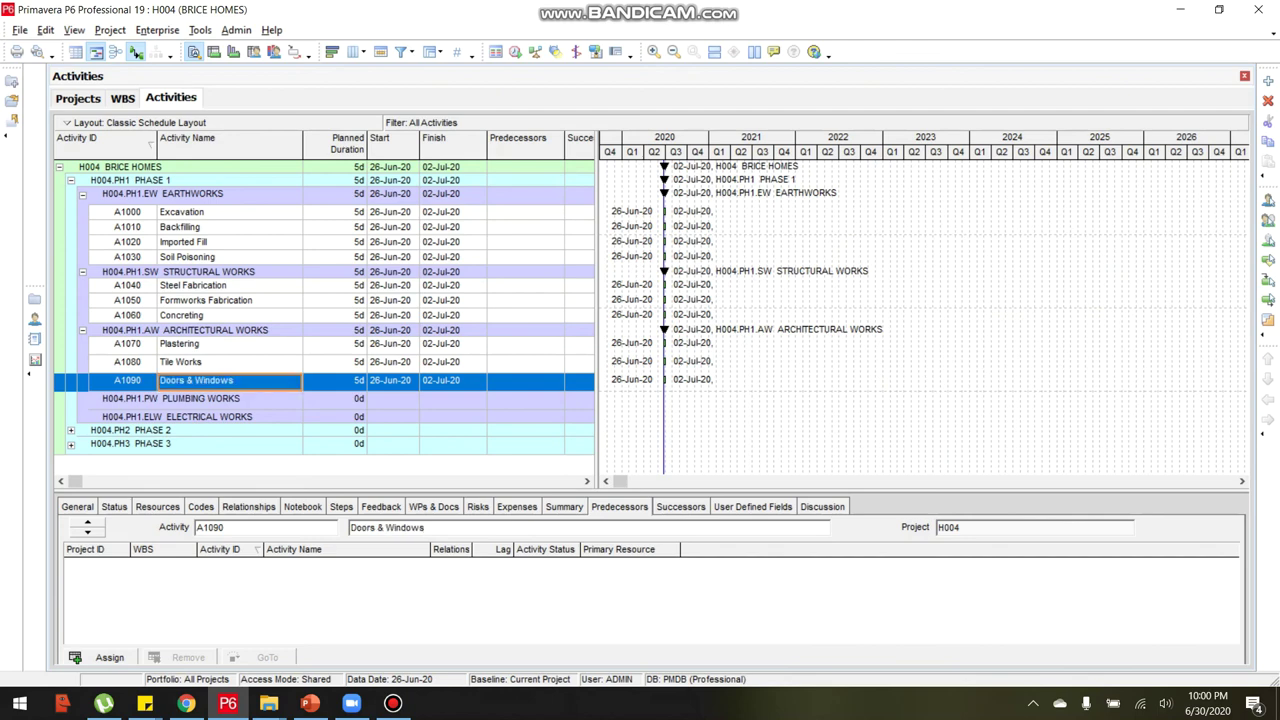
# Add an activity named Painting Works below Doors & Windows under PHASE 1 ARCHITECTURAL WORKS.
pyautogui.rightClick(247, 384)
pyautogui.click(283, 398)
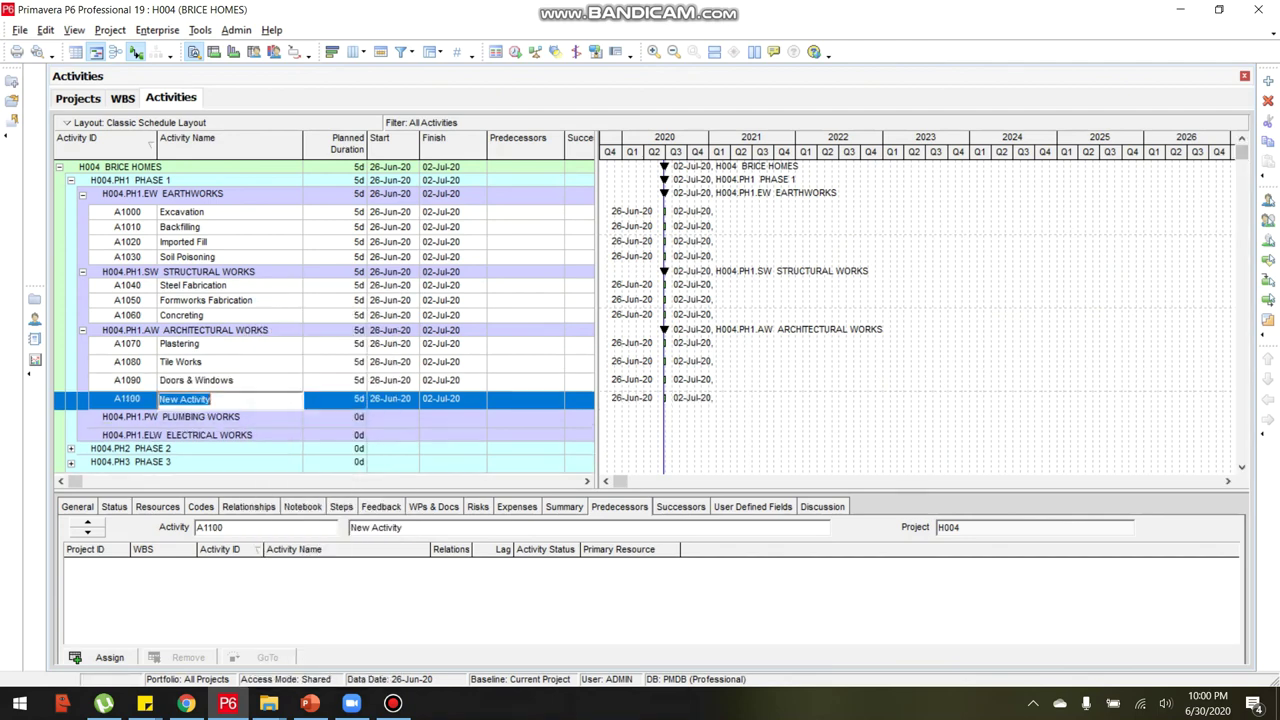
pyautogui.write('Painting Works')
pyautogui.click(236, 423)
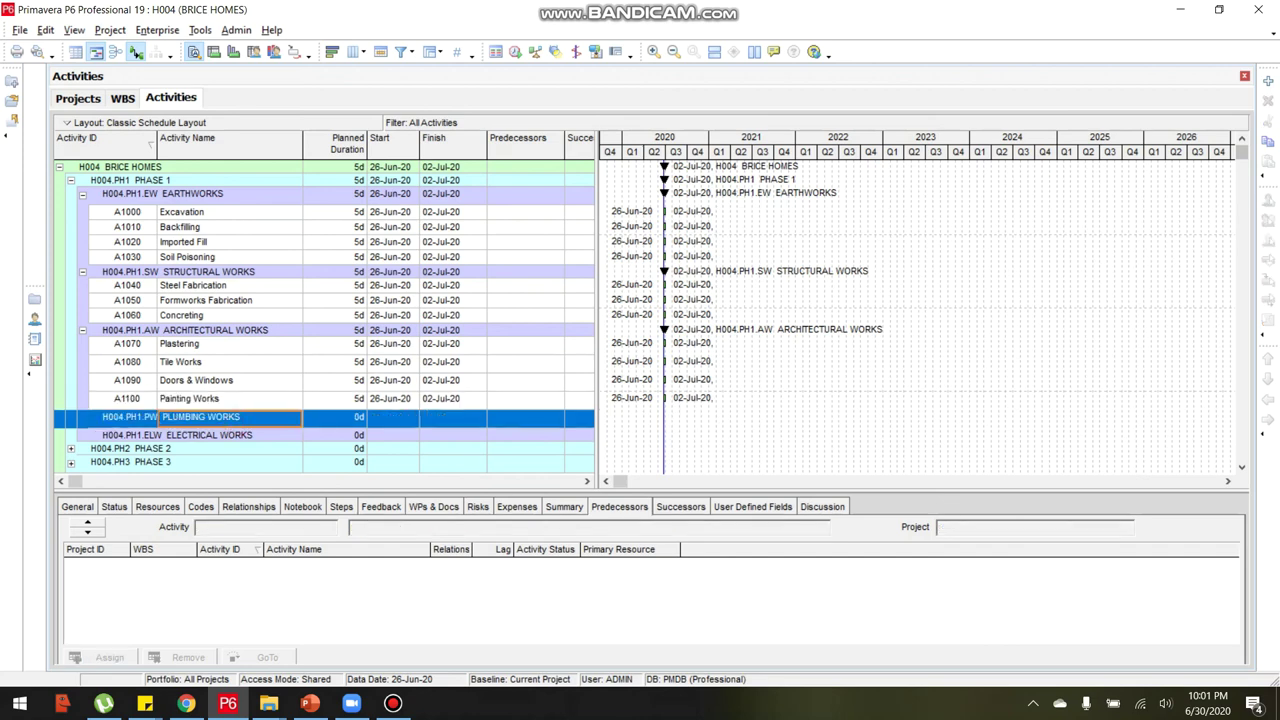
# Add an activity named Roughins under PHASE 1 PLUMBING WORKS.
pyautogui.rightClick(243, 418)
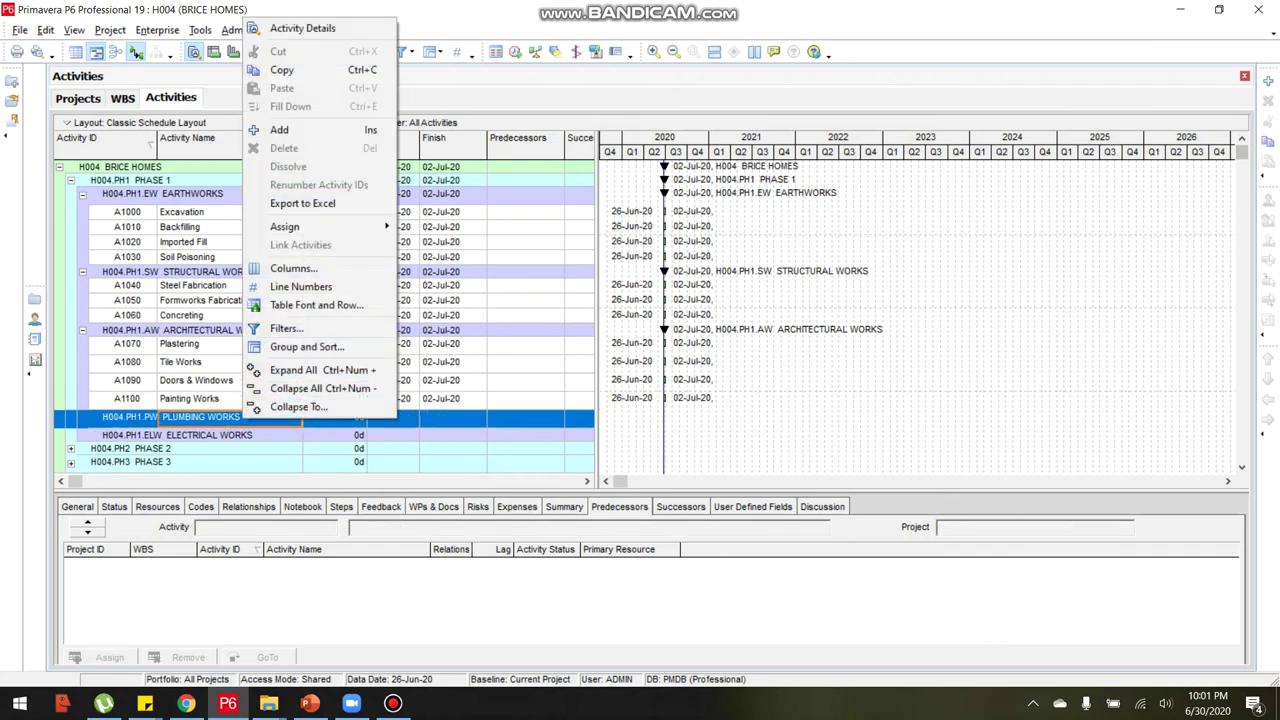
pyautogui.click(279, 130)
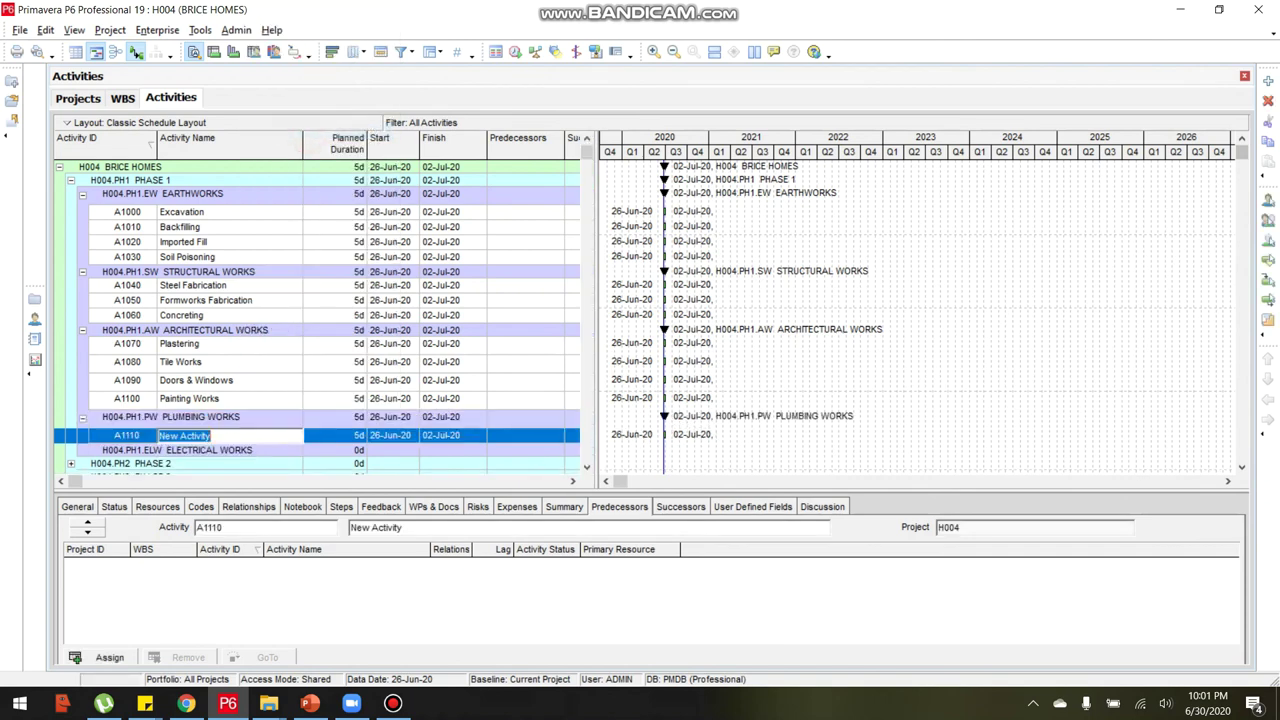
pyautogui.write('Rohu')
pyautogui.press('BackSpace')
pyautogui.press('BackSpace')
pyautogui.write('ughins')
pyautogui.press('Return')
# Add an activity named Sanitary Lines below Roughins under PHASE 1 PLUMBING WORKS.
pyautogui.rightClick(253, 435)
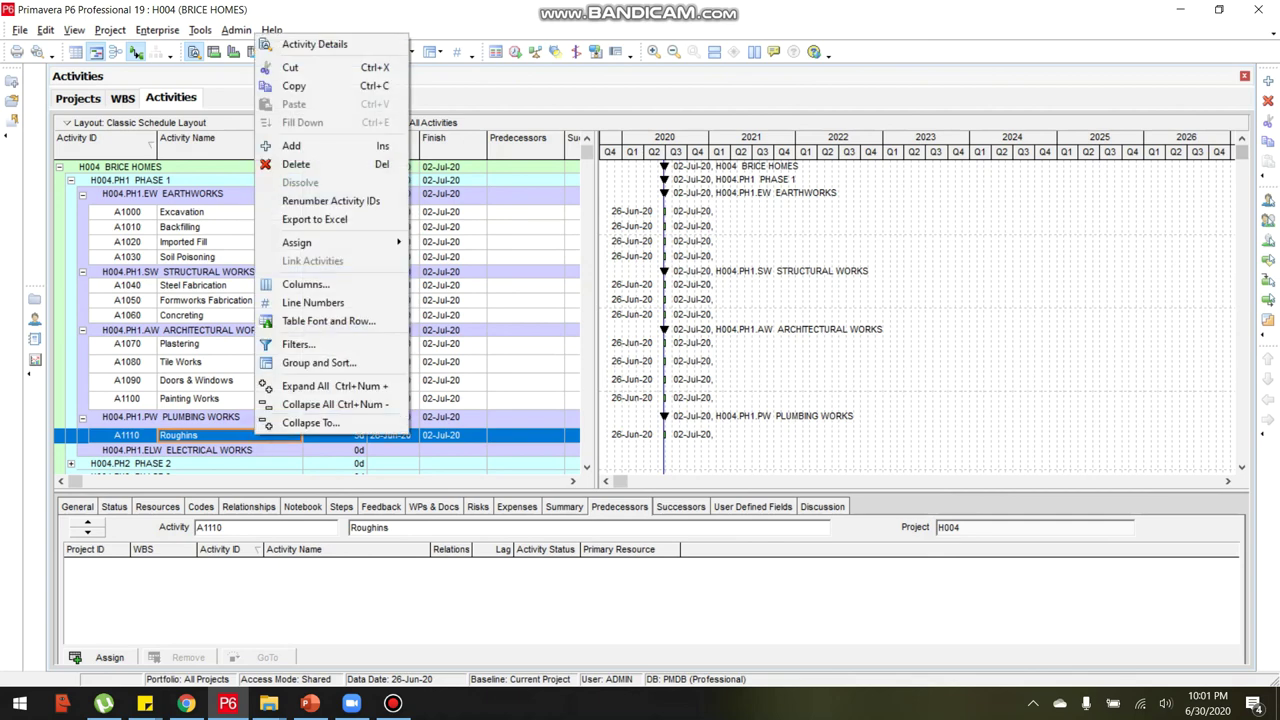
pyautogui.click(290, 146)
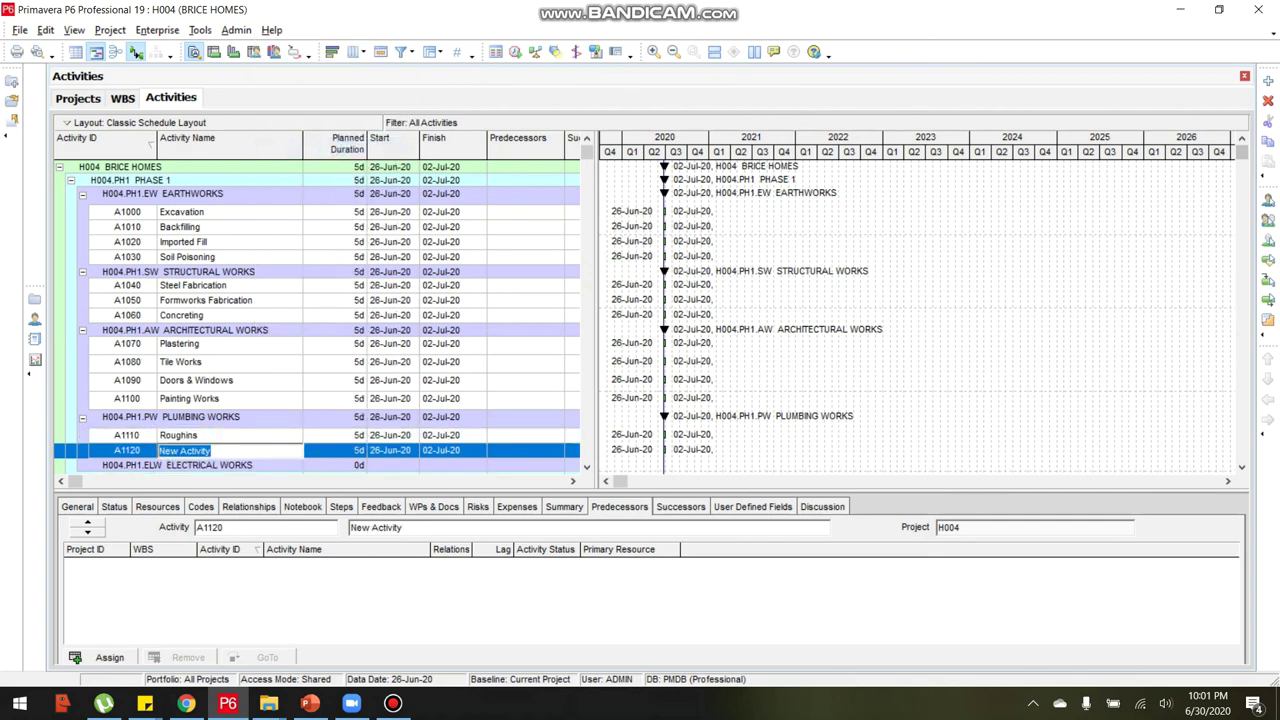
pyautogui.write('Sanitary Lines')
pyautogui.press('Return')
pyautogui.press('Return')
# Add an activity named Sewer Lines below Sanitary Lines under PHASE 1 PLUMBING WORKS.
pyautogui.rightClick(245, 450)
pyautogui.click(300, 157)
pyautogui.click(393, 703)
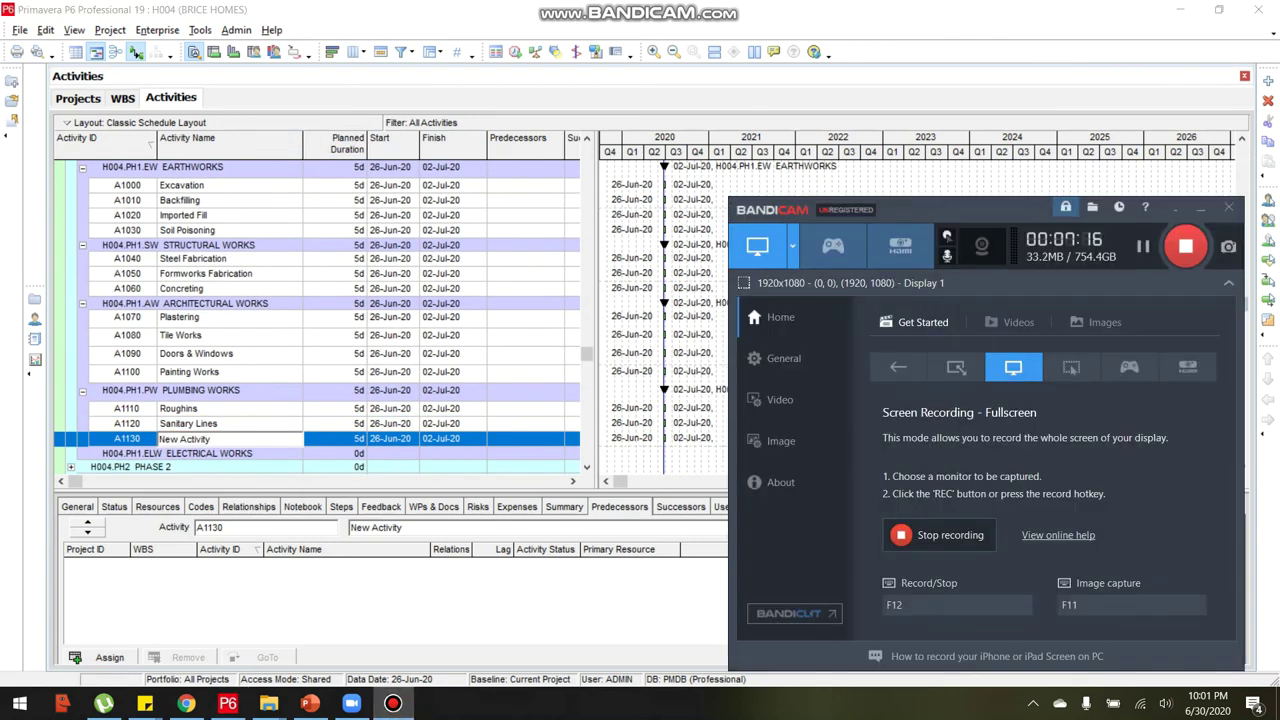
pyautogui.click(234, 438)
pyautogui.moveTo(230, 438); pyautogui.dragTo(158, 439)
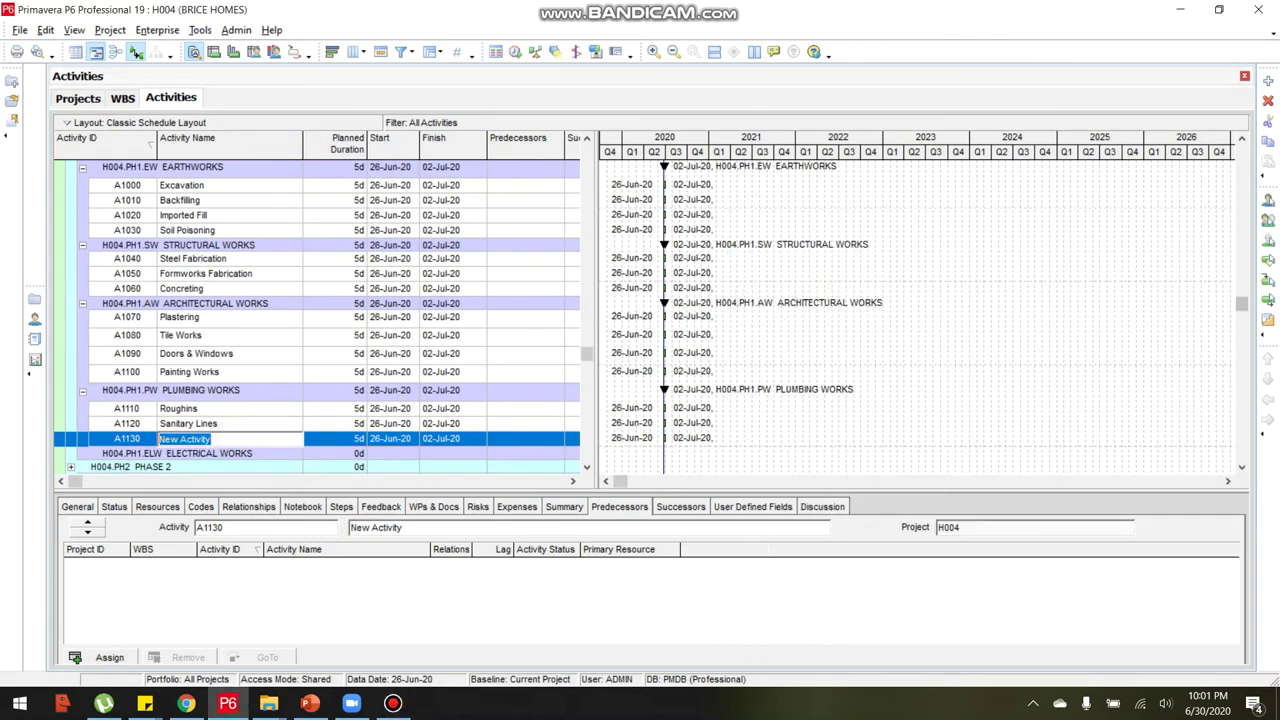
pyautogui.write('Swe')
pyautogui.press('BackSpace')
pyautogui.press('BackSpace')
pyautogui.write('ewer Lines')
pyautogui.press('Return')
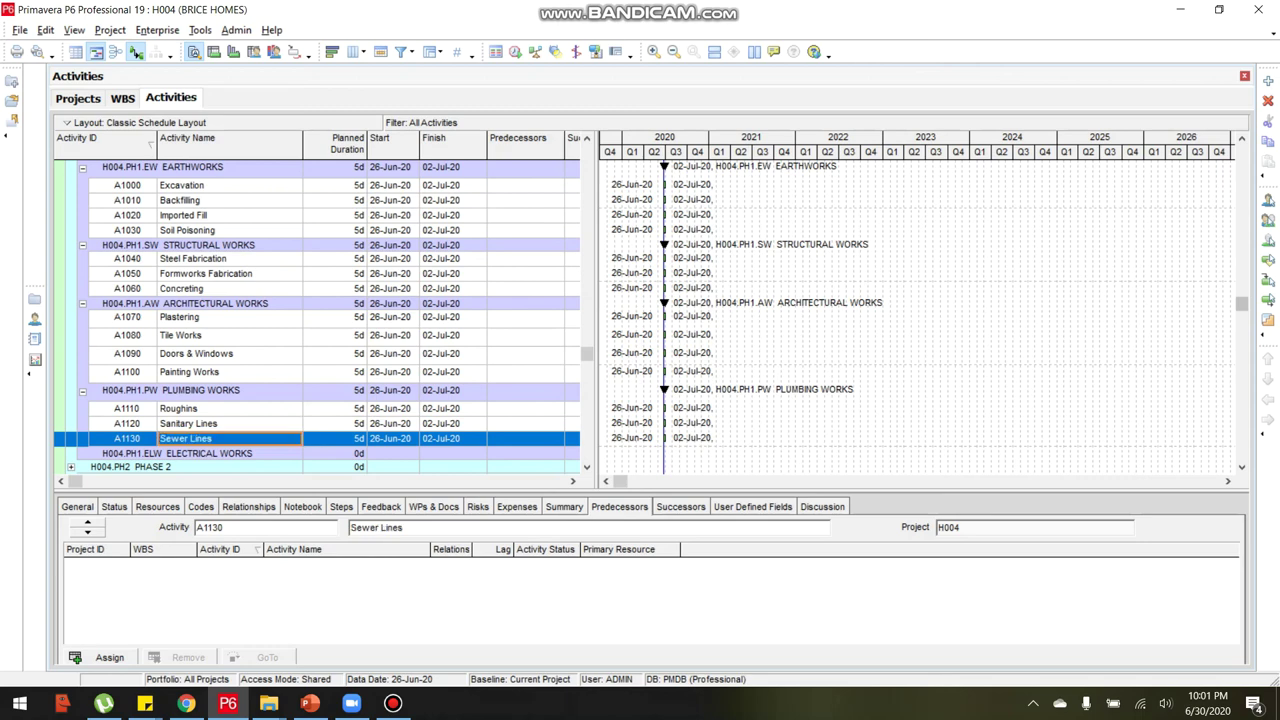
# Add an activity named Water Lines below Sewer Lines under PHASE 1 PLUMBING WORKS.
pyautogui.rightClick(226, 438)
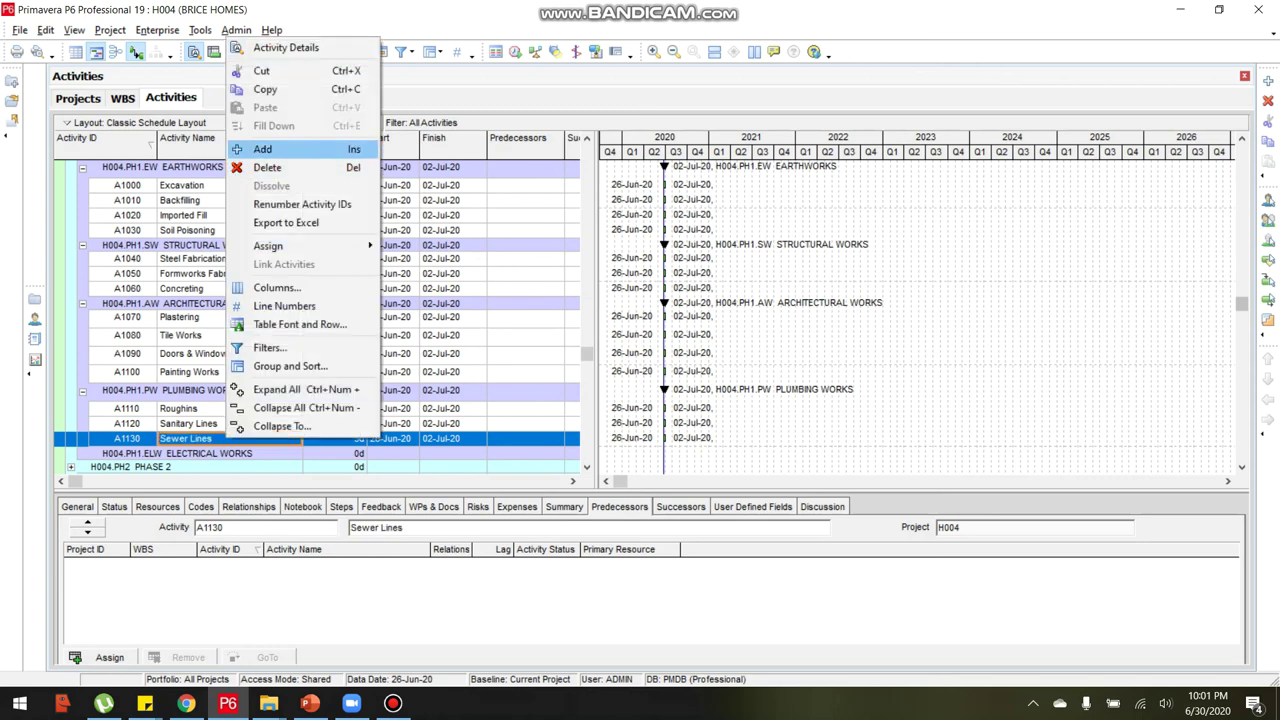
pyautogui.click(290, 151)
pyautogui.write('WWa')
pyautogui.press('BackSpace')
pyautogui.press('BackSpace')
pyautogui.write('ater ')
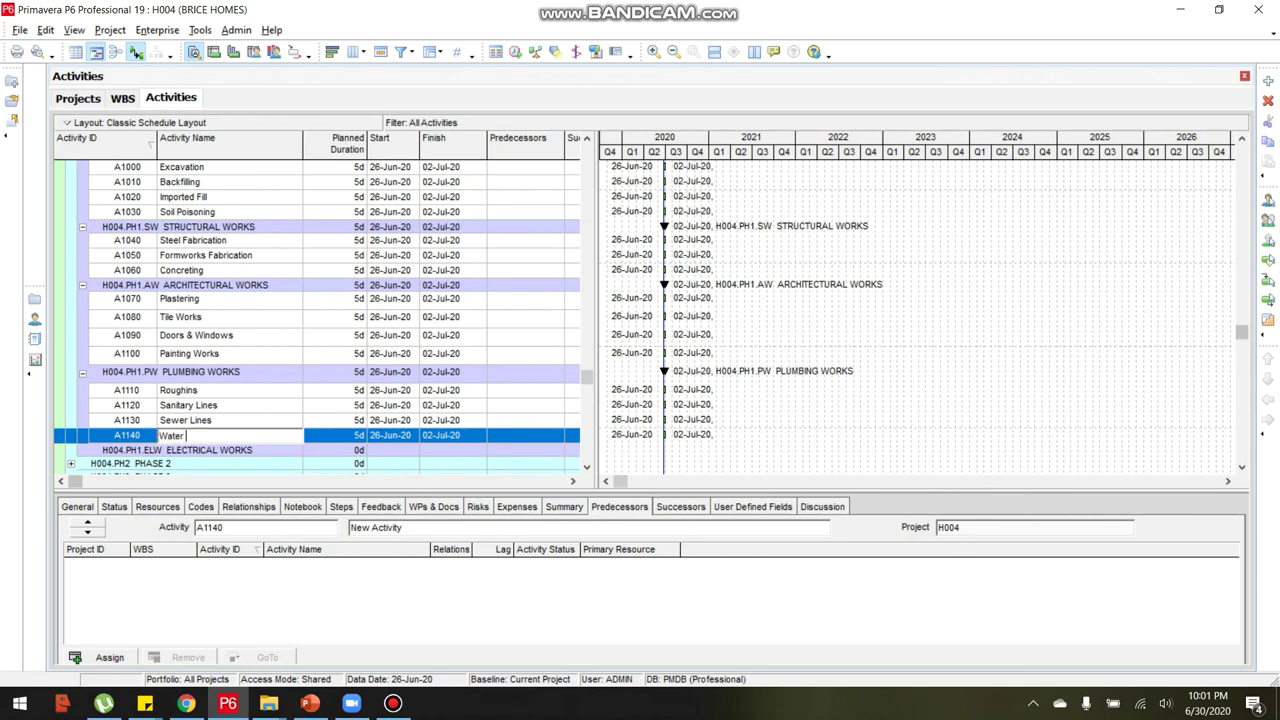
pyautogui.write('Lines')
pyautogui.press('Return')
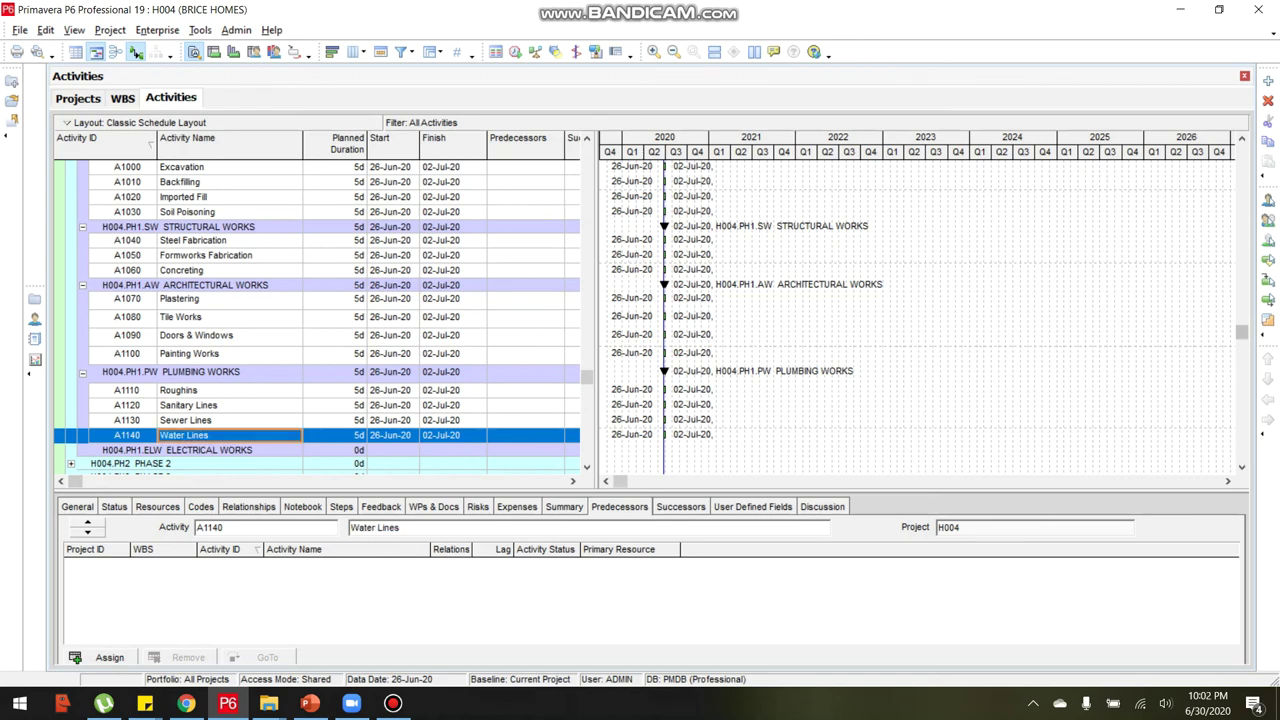
# Add an activity named Fixtures below Water Lines under PHASE 1 PLUMBING WORKS.
pyautogui.rightClick(280, 435)
pyautogui.click(371, 148)
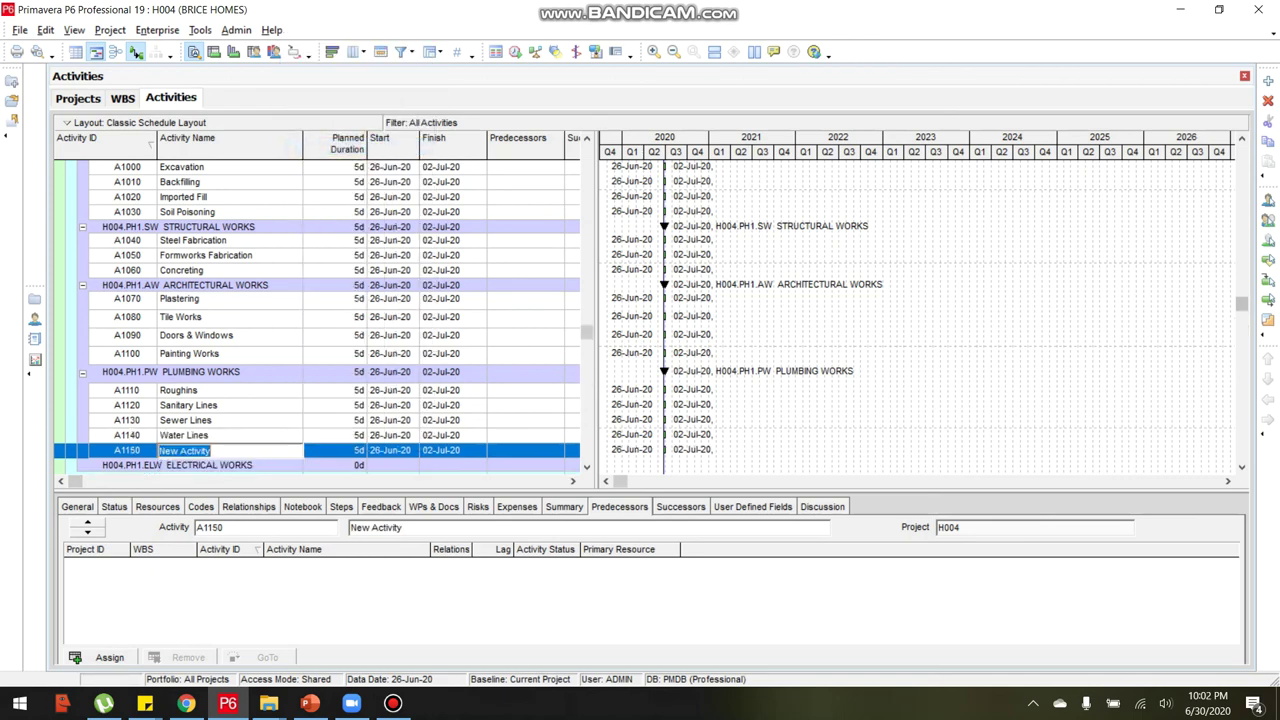
pyautogui.write('Fixtures')
pyautogui.click(80, 371)
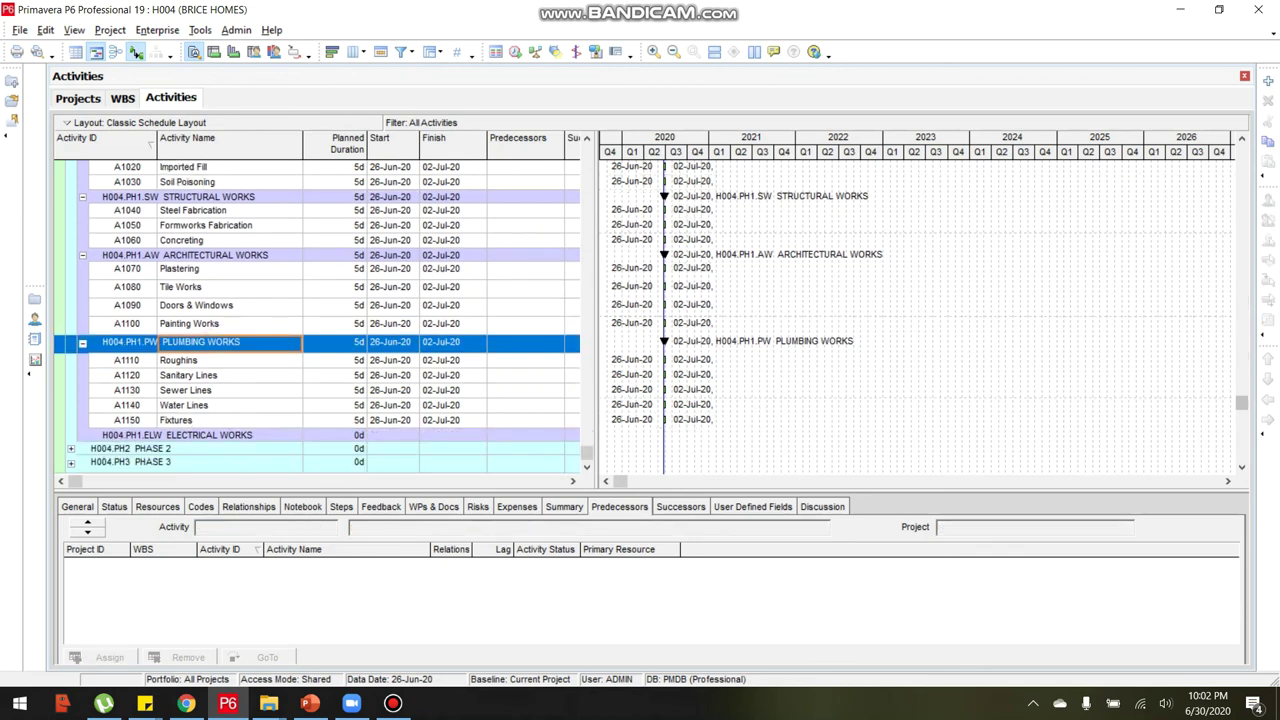
# Add an activity named Roughins under PHASE 1 ELECTRICAL WORKS.
pyautogui.click(161, 435)
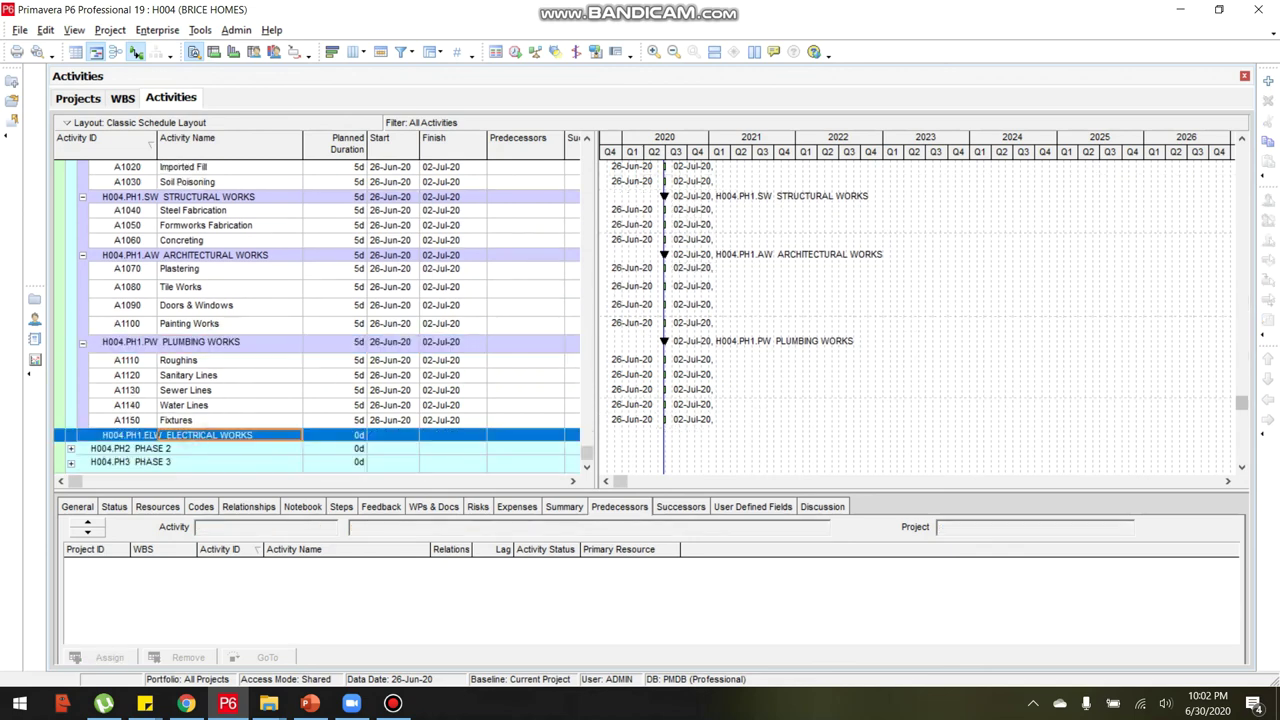
pyautogui.rightClick(192, 440)
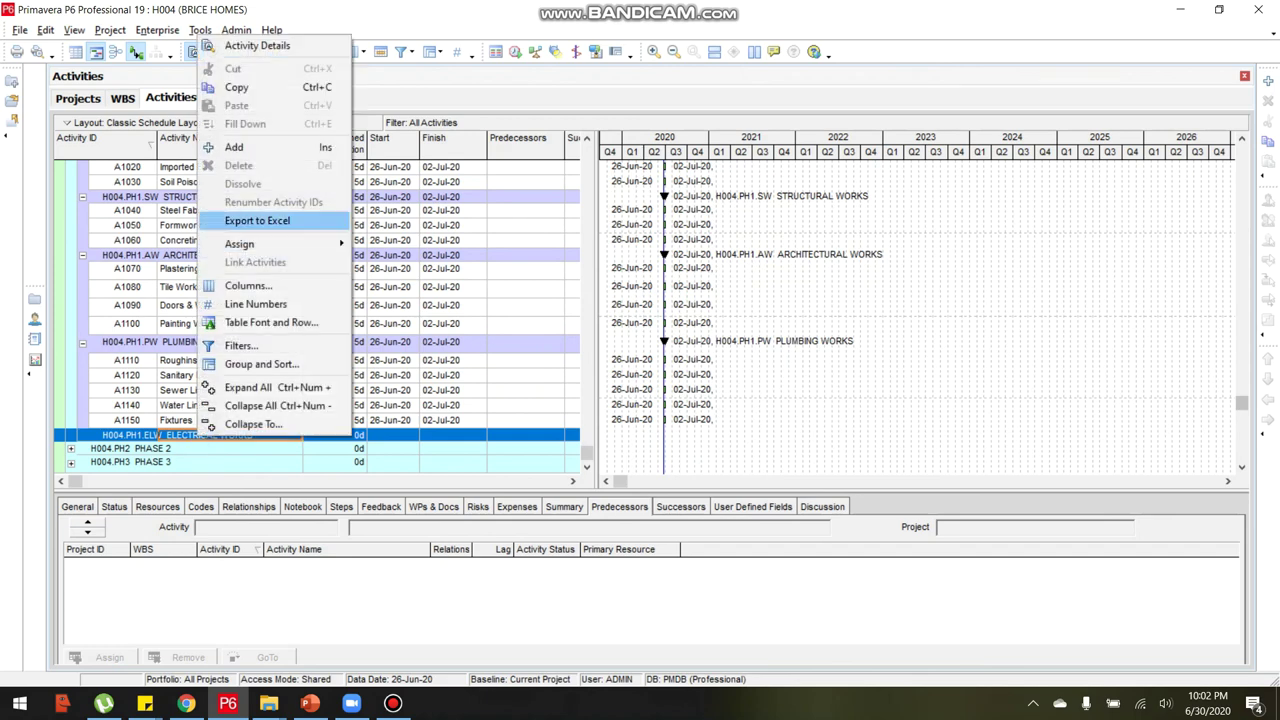
pyautogui.click(243, 146)
pyautogui.write('Roh')
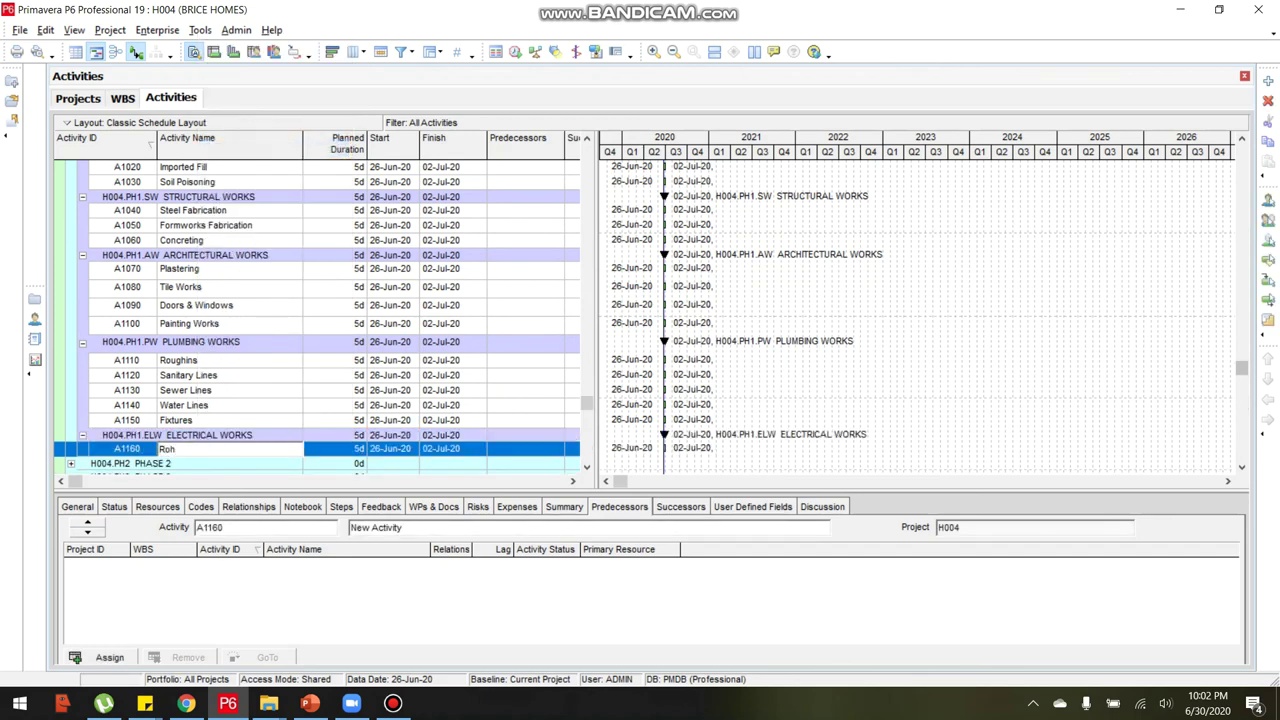
pyautogui.press('BackSpace')
pyautogui.write('ughs')
pyautogui.press('BackSpace')
pyautogui.write('ins')
pyautogui.click(229, 420)
# Add an activity named Wirings below Roughins under PHASE 1 ELECTRICAL WORKS.
pyautogui.click(229, 448)
pyautogui.scroll(-1, 320, 318)
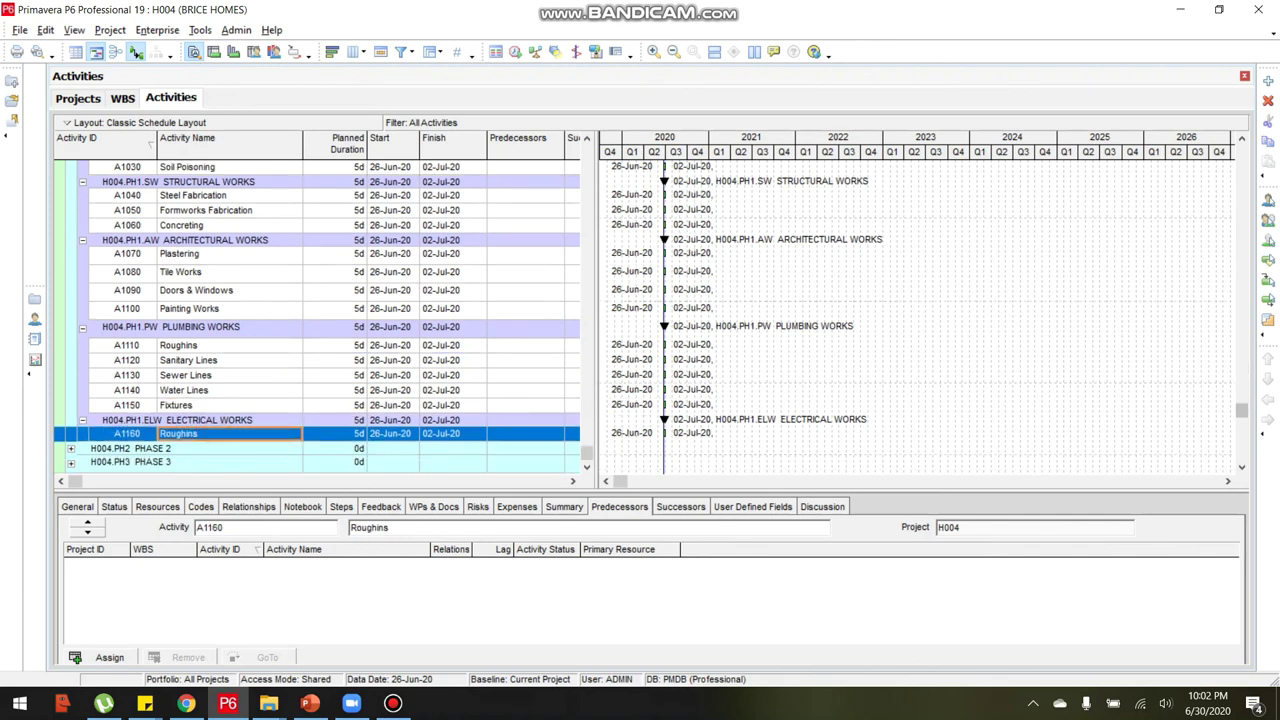
pyautogui.rightClick(229, 433)
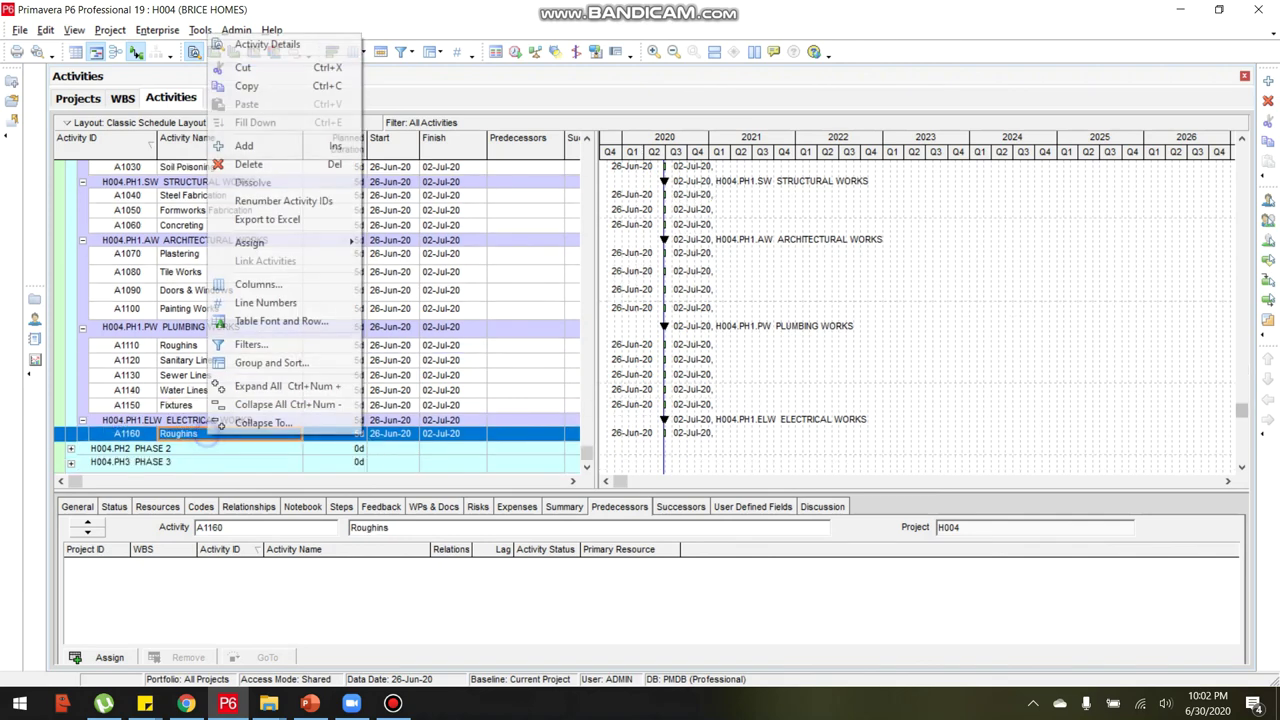
pyautogui.click(245, 146)
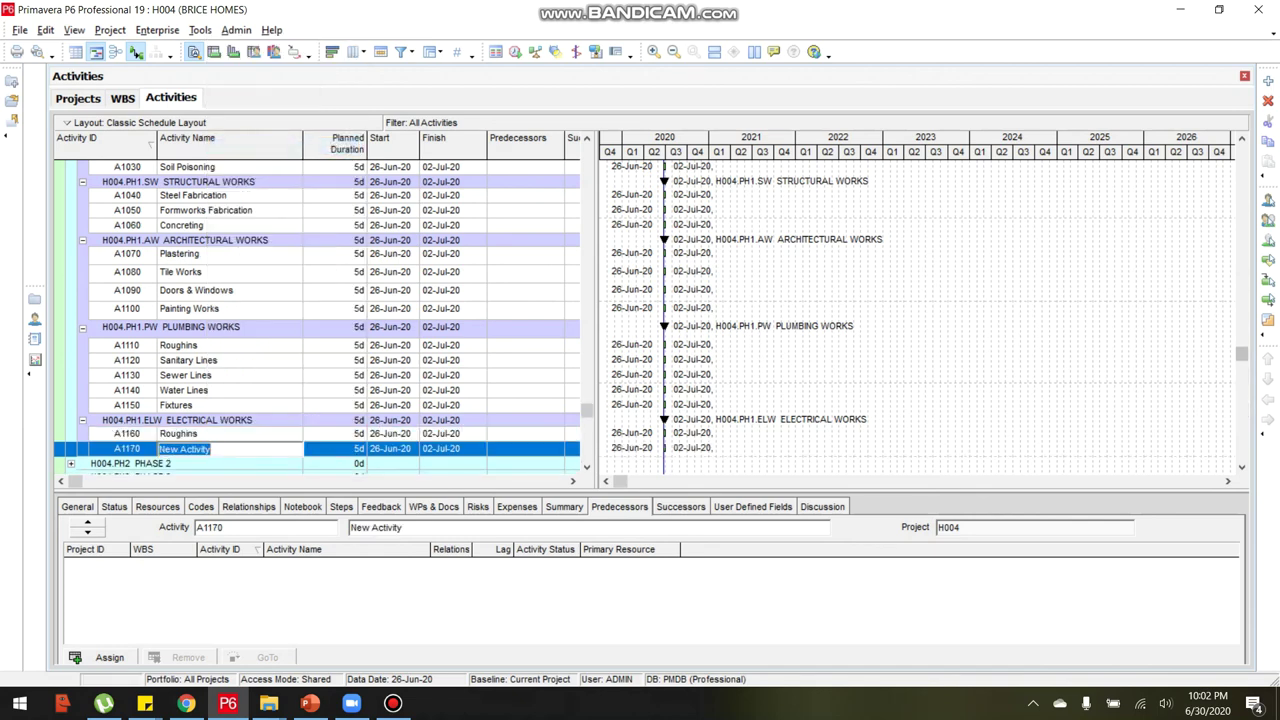
pyautogui.write('Wirings')
pyautogui.press('Return')
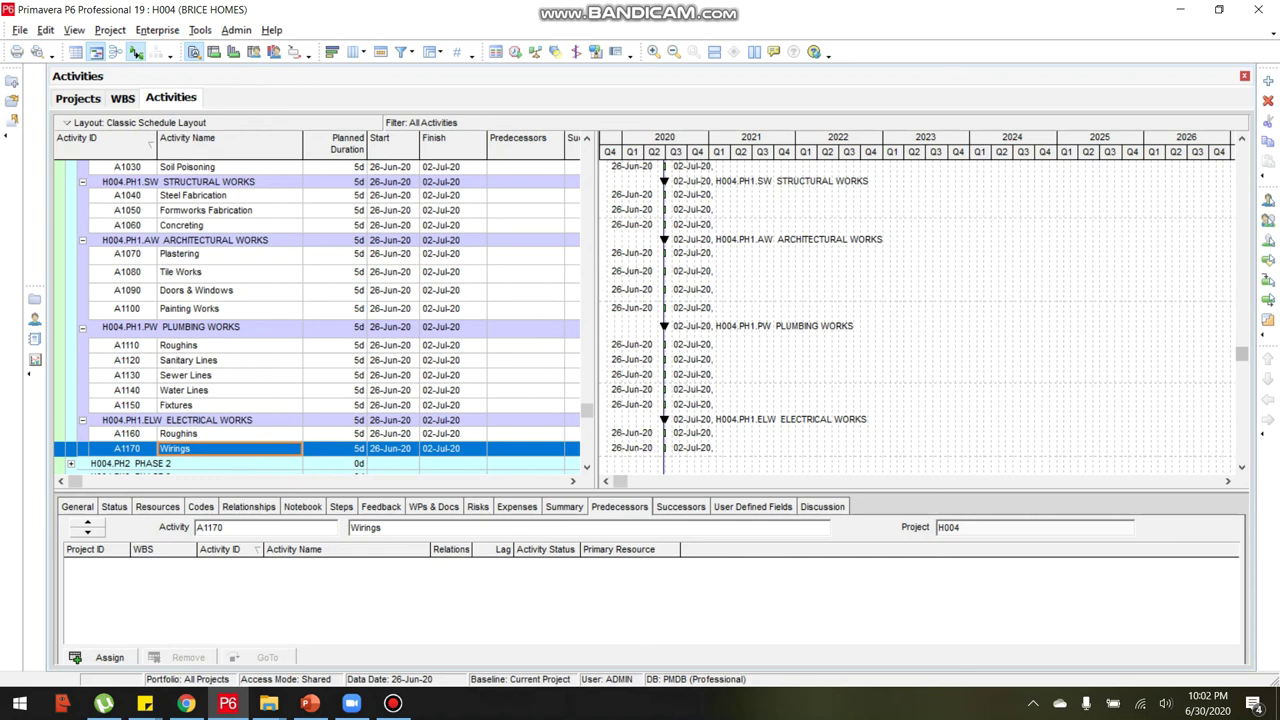
pyautogui.click(219, 434)
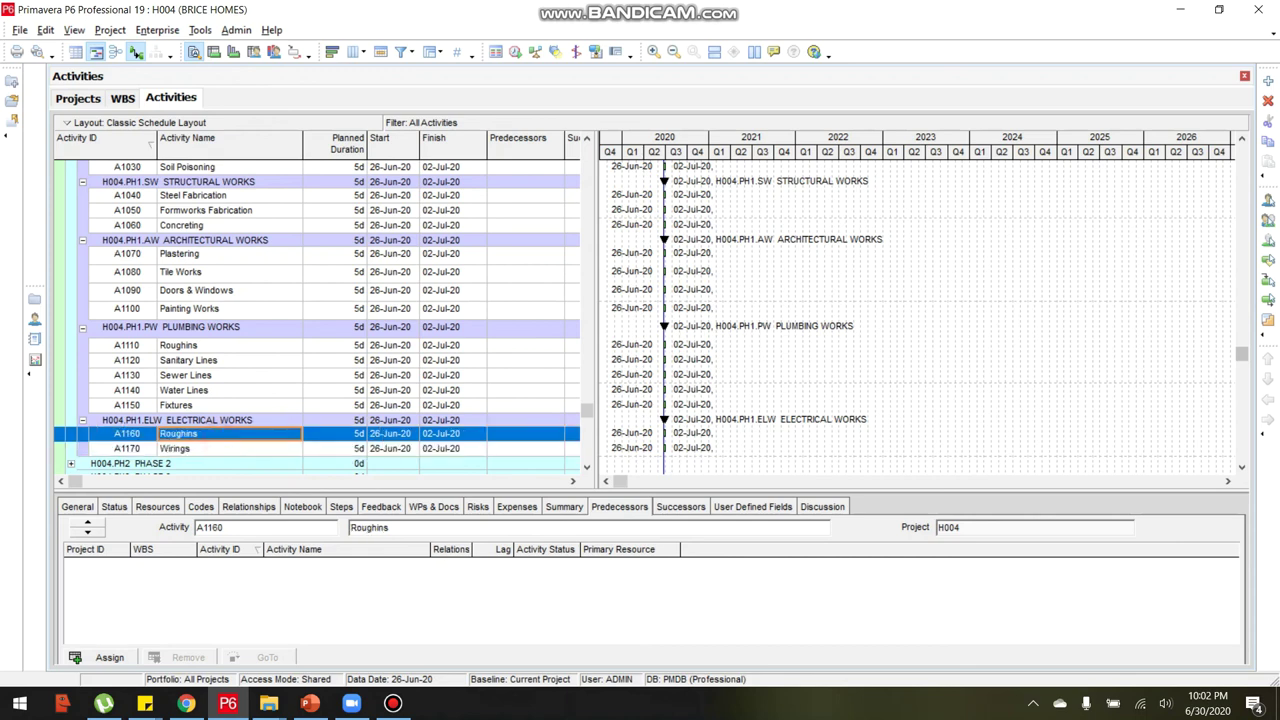
pyautogui.click(393, 703)
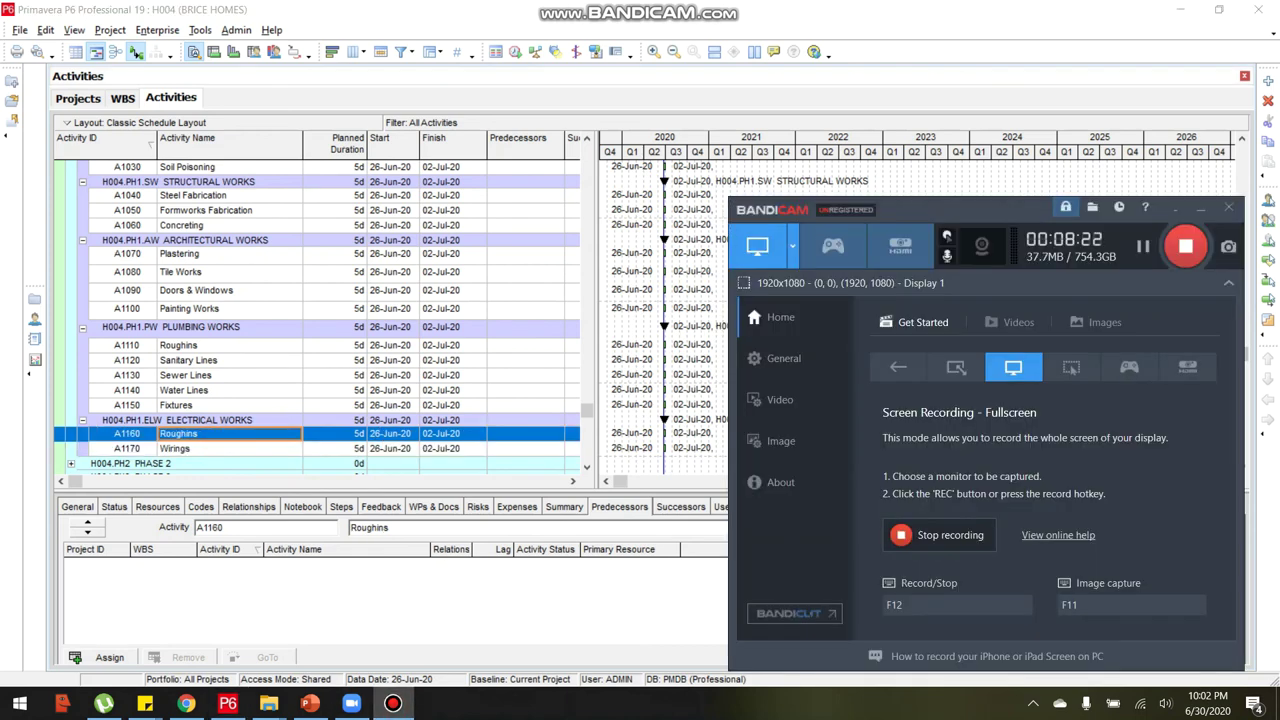
pyautogui.click(211, 435)
# Add an activity named Fixtures below Wirings under PHASE 1 ELECTRICAL WORKS.
pyautogui.click(204, 449)
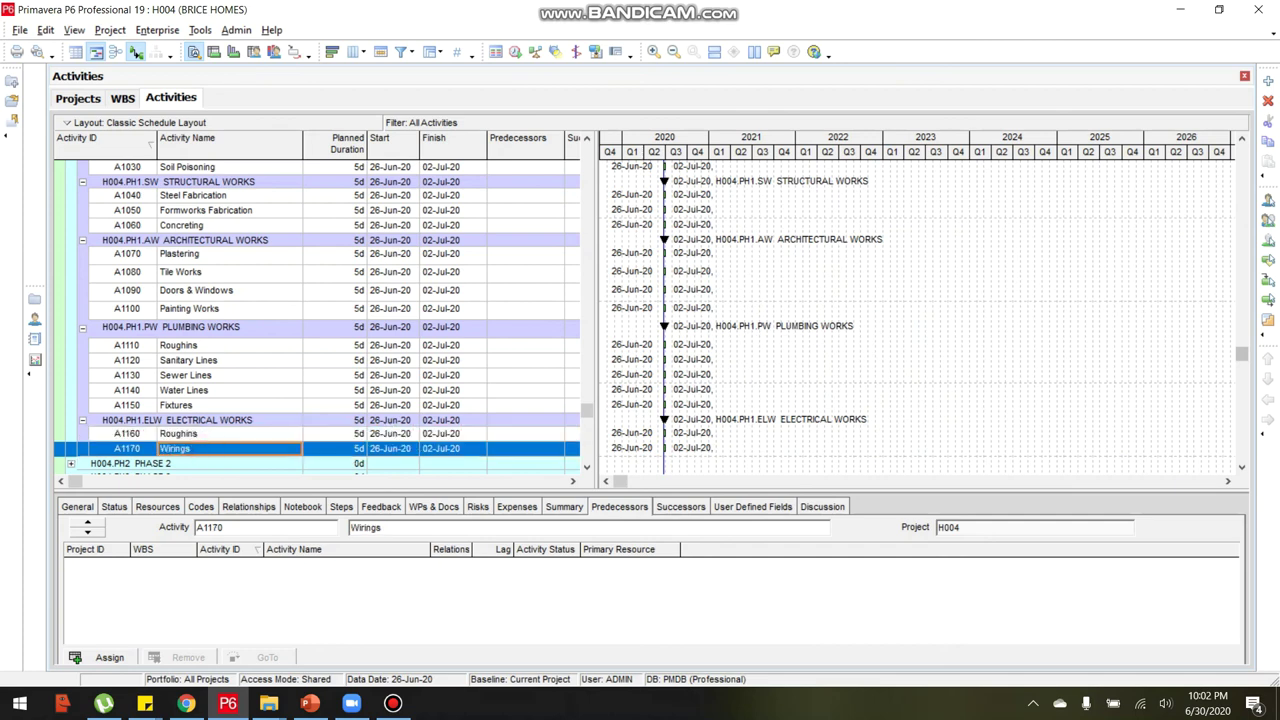
pyautogui.rightClick(208, 446)
pyautogui.click(250, 152)
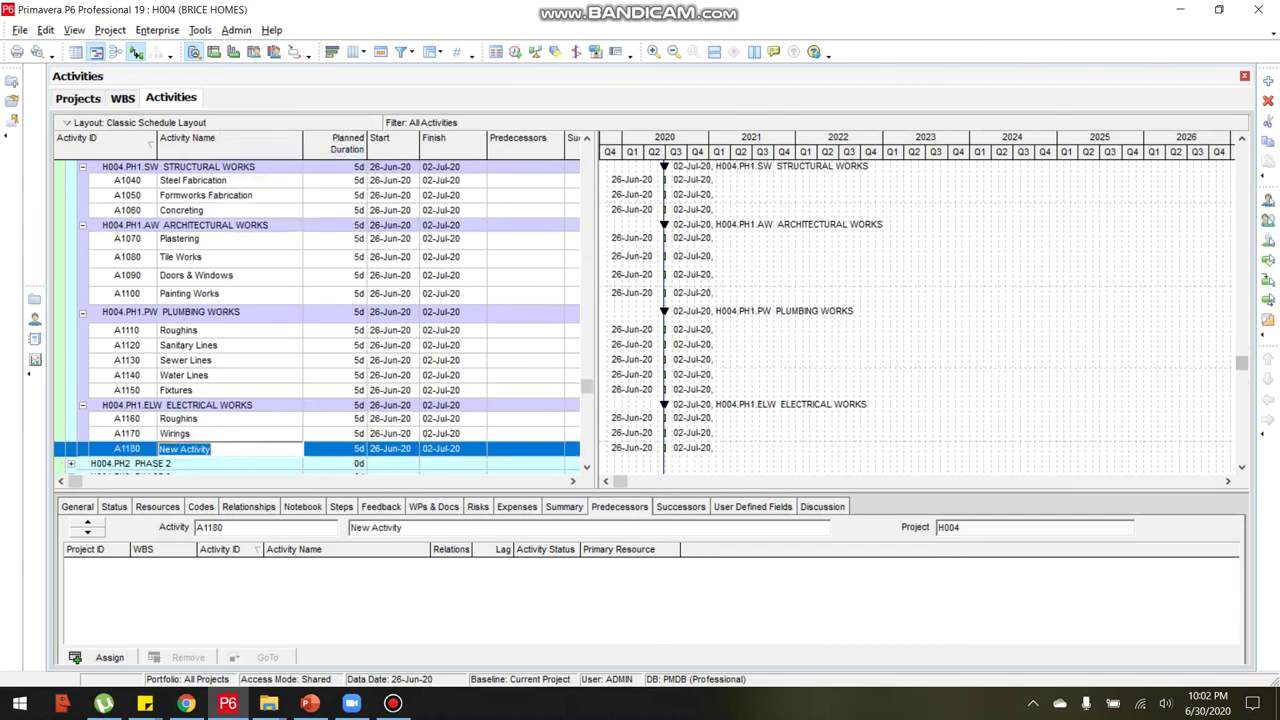
pyautogui.write('F')
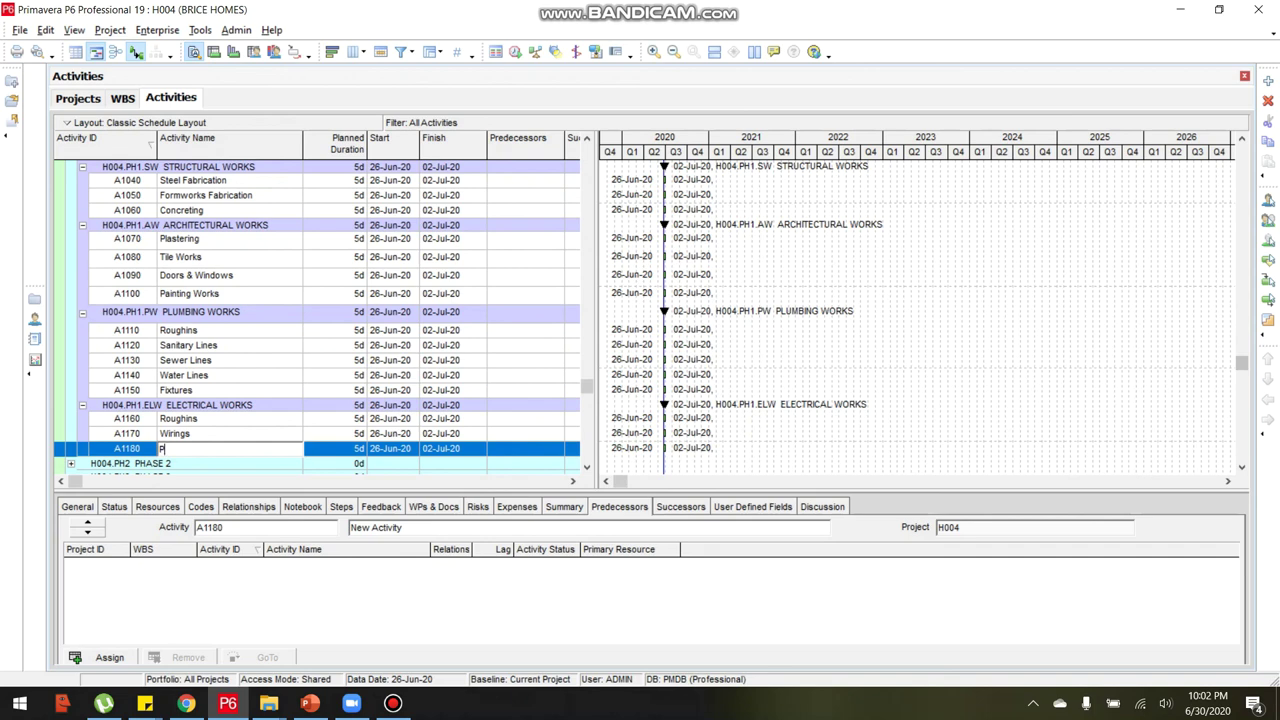
pyautogui.press('BackSpace')
pyautogui.write('Fixtures')
pyautogui.click(214, 419)
pyautogui.rightClick(214, 421)
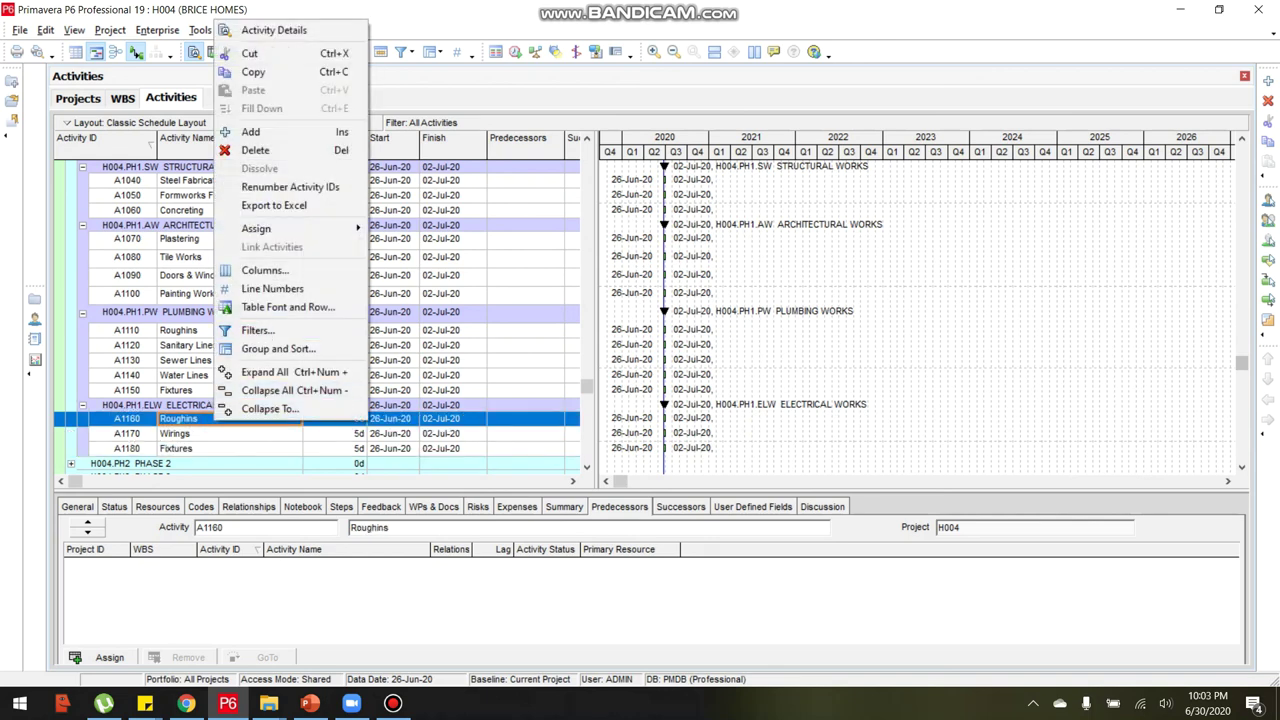
pyautogui.click(190, 443)
pyautogui.click(195, 433)
pyautogui.click(217, 420)
pyautogui.click(212, 433)
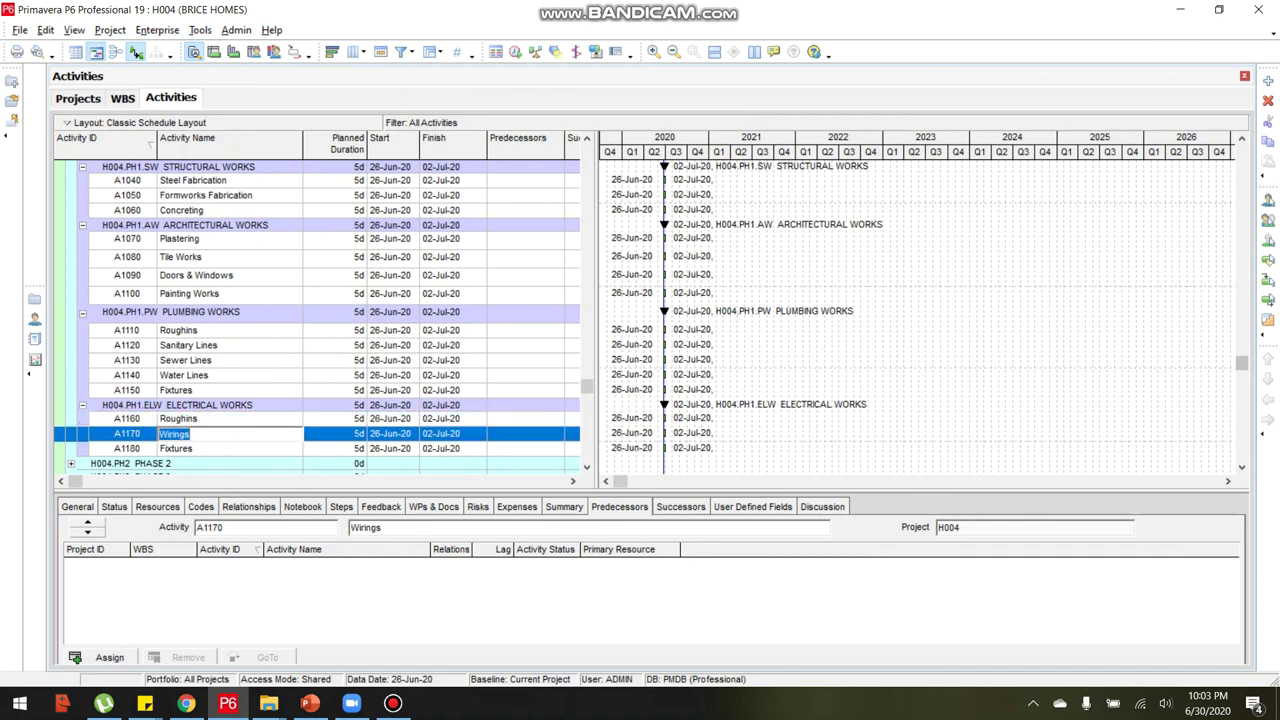
pyautogui.click(217, 420)
pyautogui.press('BackSpace')
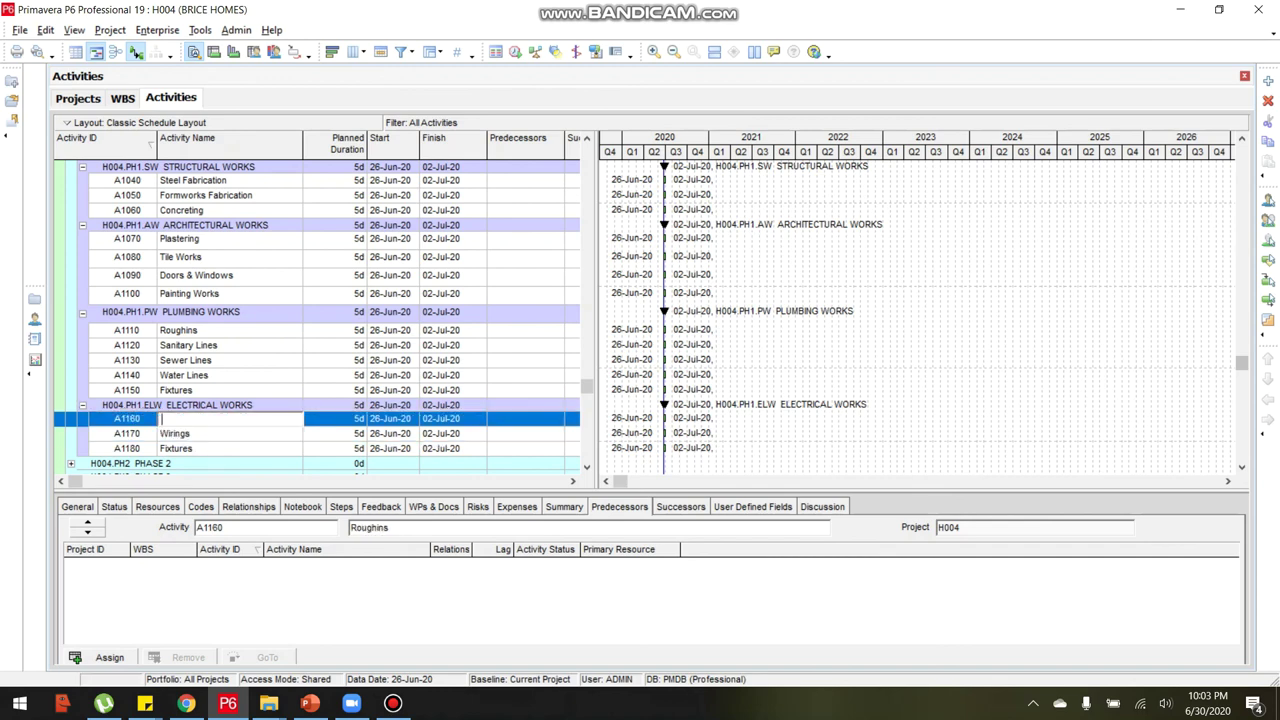
pyautogui.click(220, 445)
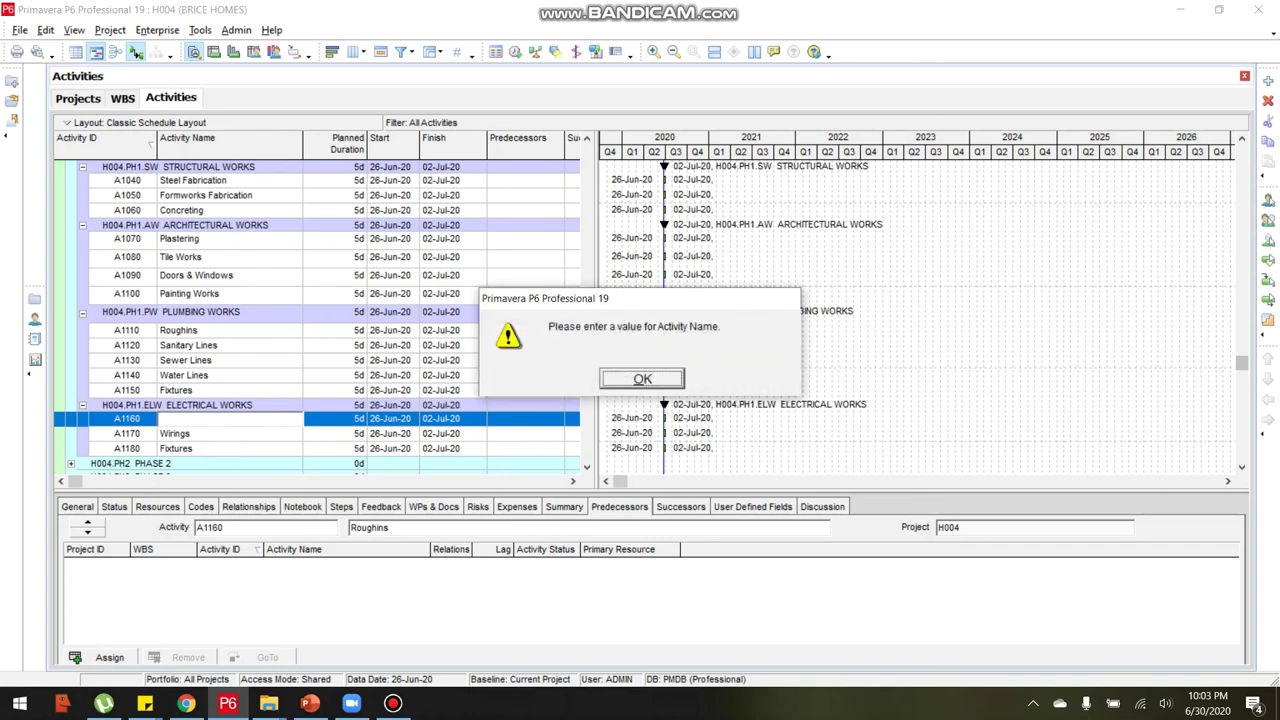
pyautogui.press('Return')
# Add an activity named Panel Boards Set below Fixtures under PHASE 1 ELECTRICAL WORKS.
pyautogui.click(230, 448)
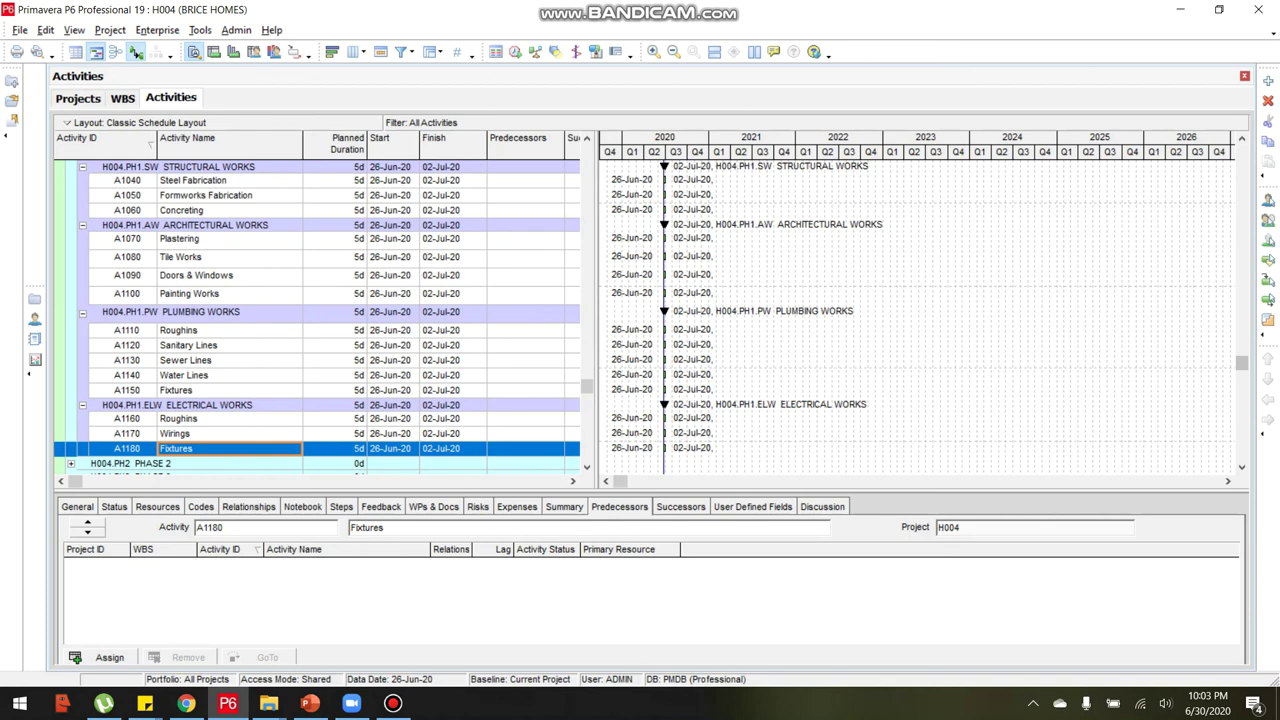
pyautogui.rightClick(240, 448)
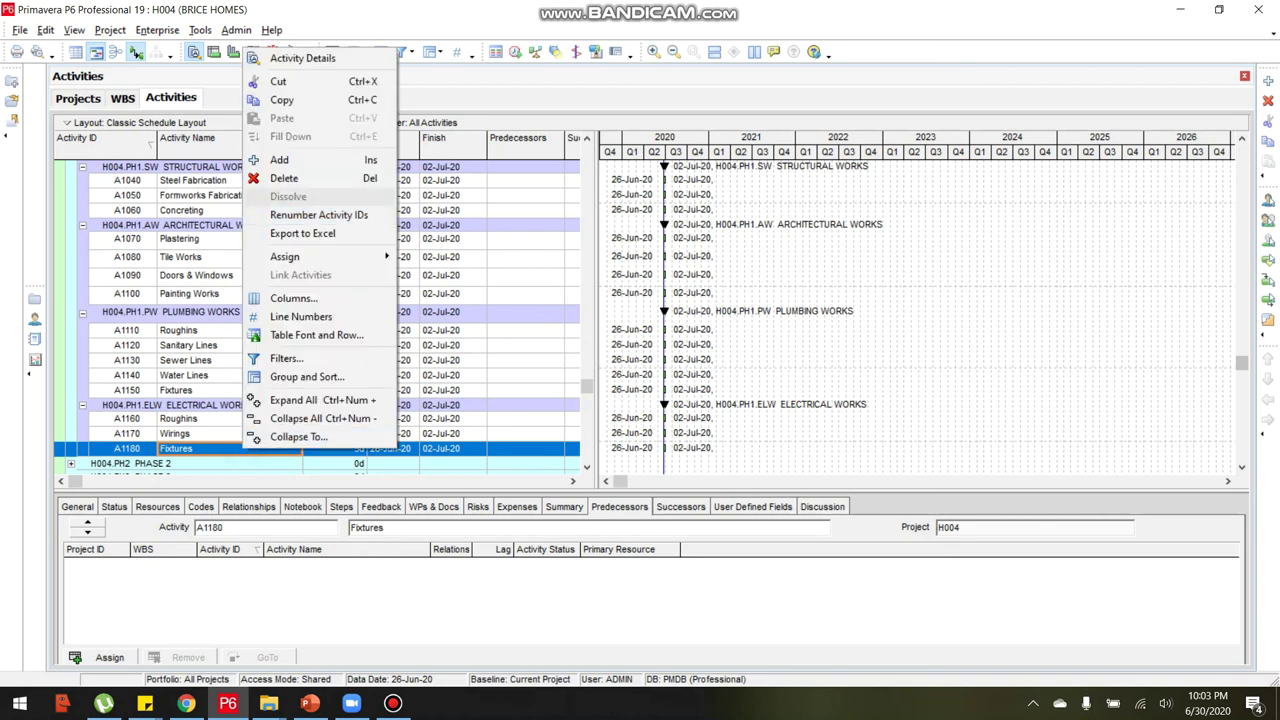
pyautogui.click(280, 160)
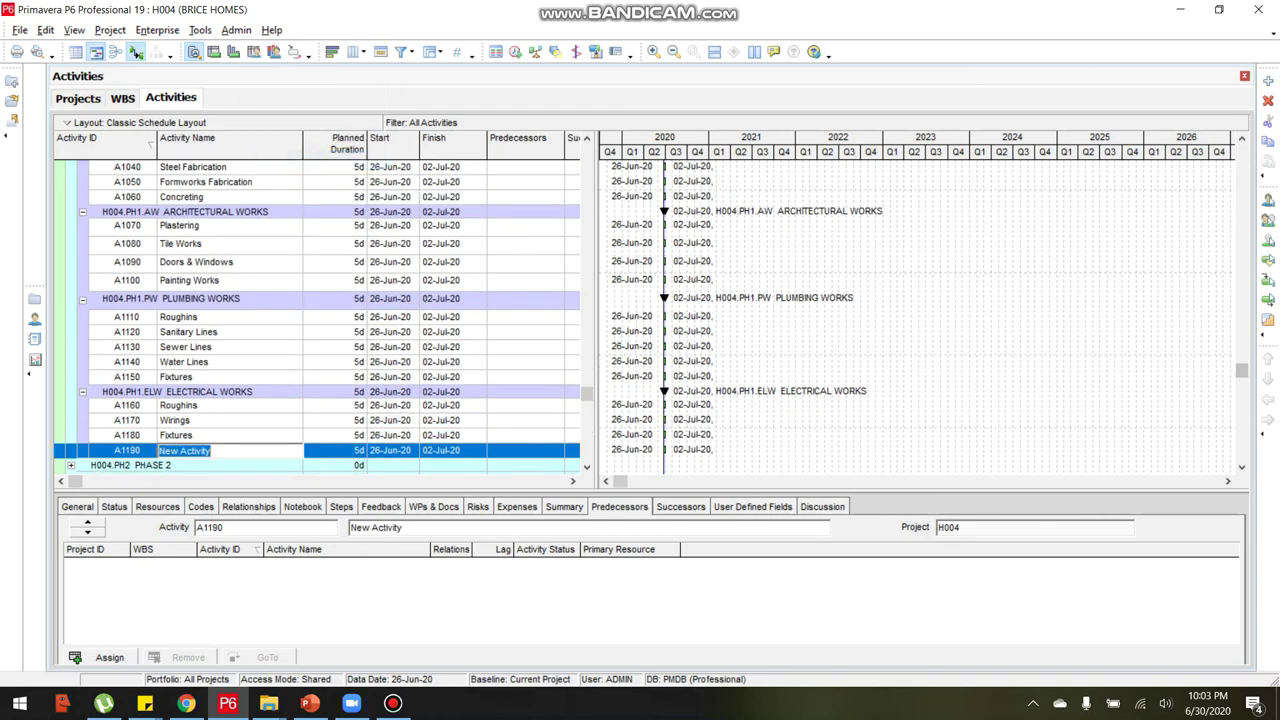
pyautogui.write('Panel Boards and B')
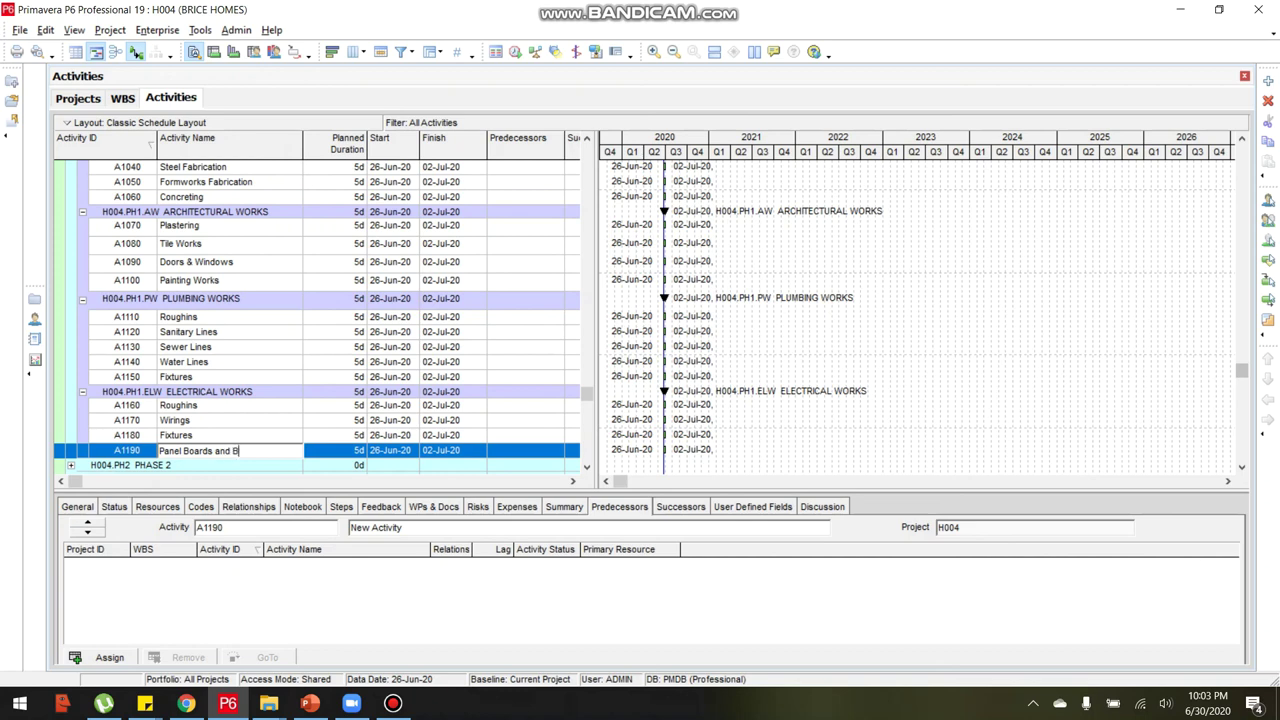
pyautogui.press('BackSpace')
pyautogui.press('BackSpace')
pyautogui.press('BackSpace')
pyautogui.press('BackSpace')
pyautogui.press('BackSpace')
pyautogui.write('Set')
pyautogui.press('Return')
pyautogui.click(393, 703)
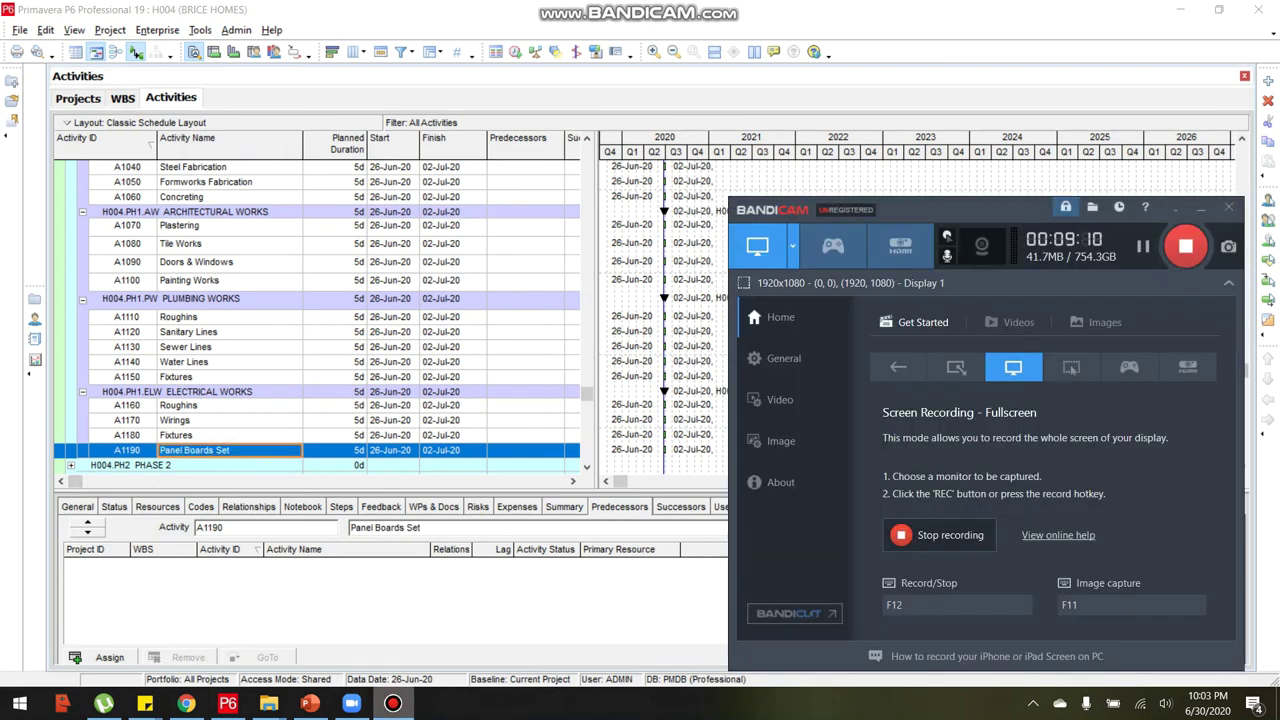
pyautogui.click(229, 347)
# Collapse the earthworks, structural, architectural, plumbing and electrical work packages under PHASE 1.
pyautogui.scroll(3, 318, 315)
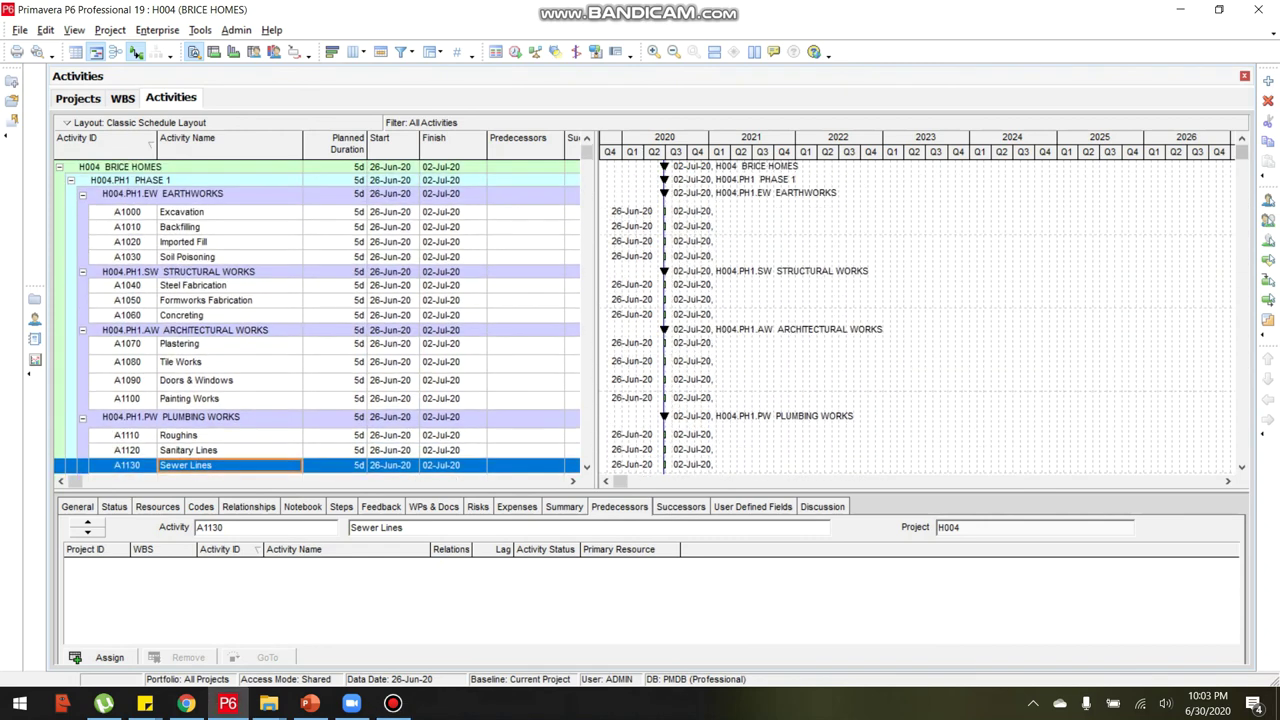
pyautogui.click(82, 193)
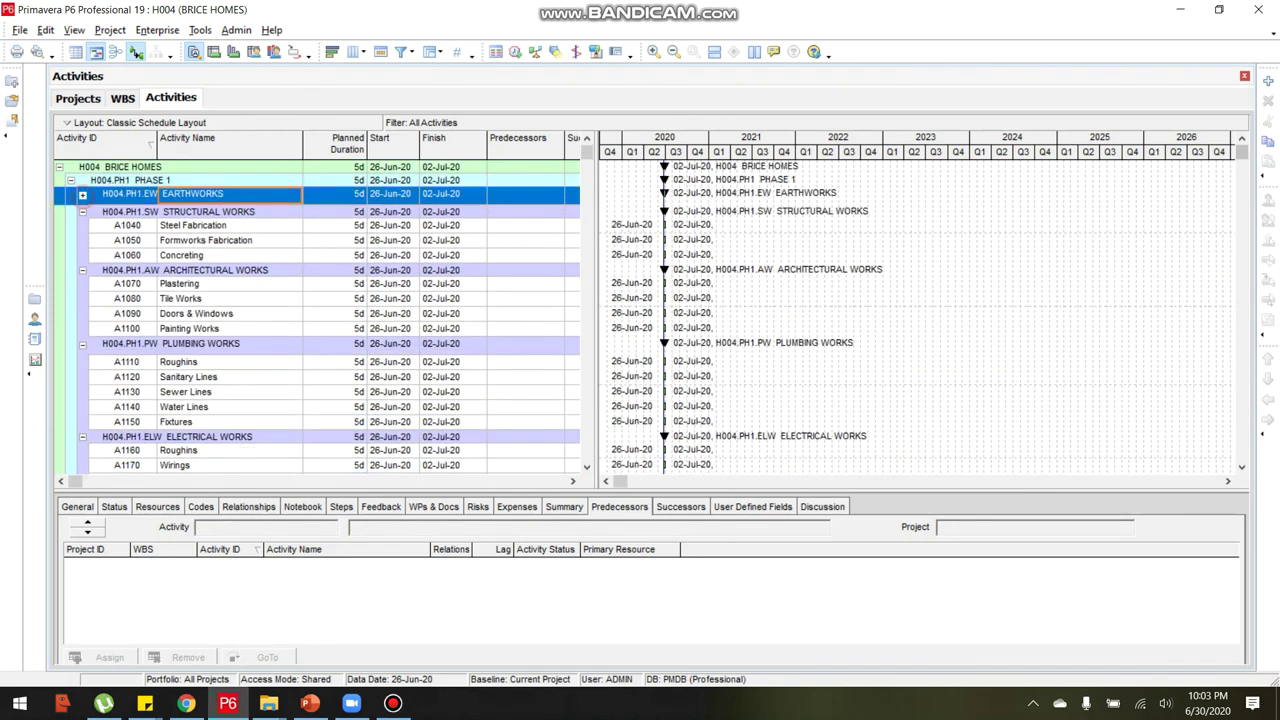
pyautogui.click(82, 212)
pyautogui.click(82, 225)
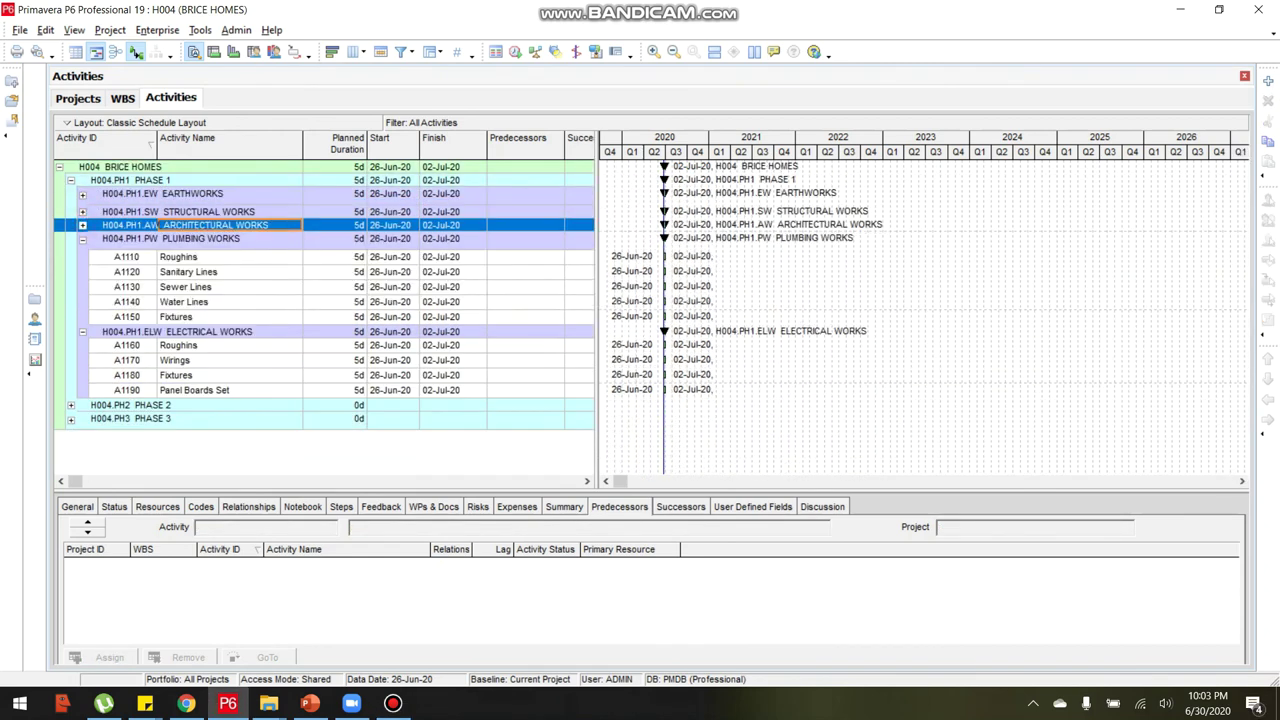
pyautogui.click(82, 238)
pyautogui.click(82, 256)
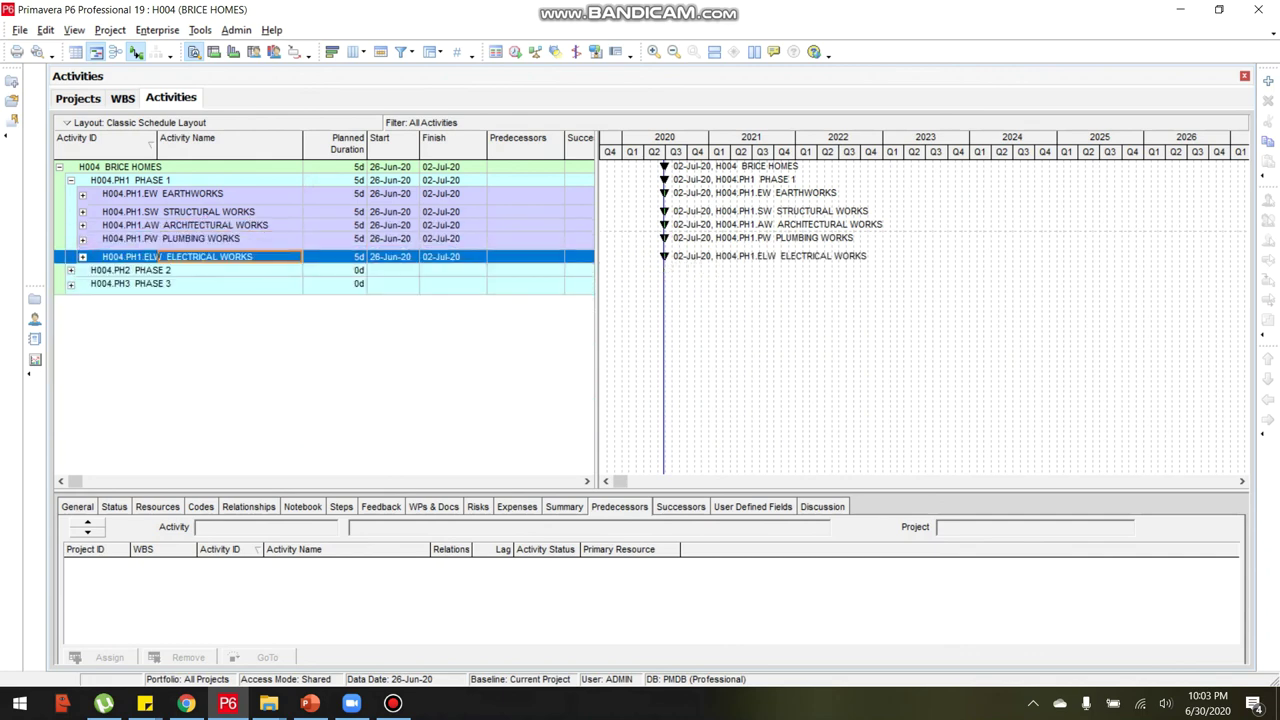
pyautogui.click(392, 703)
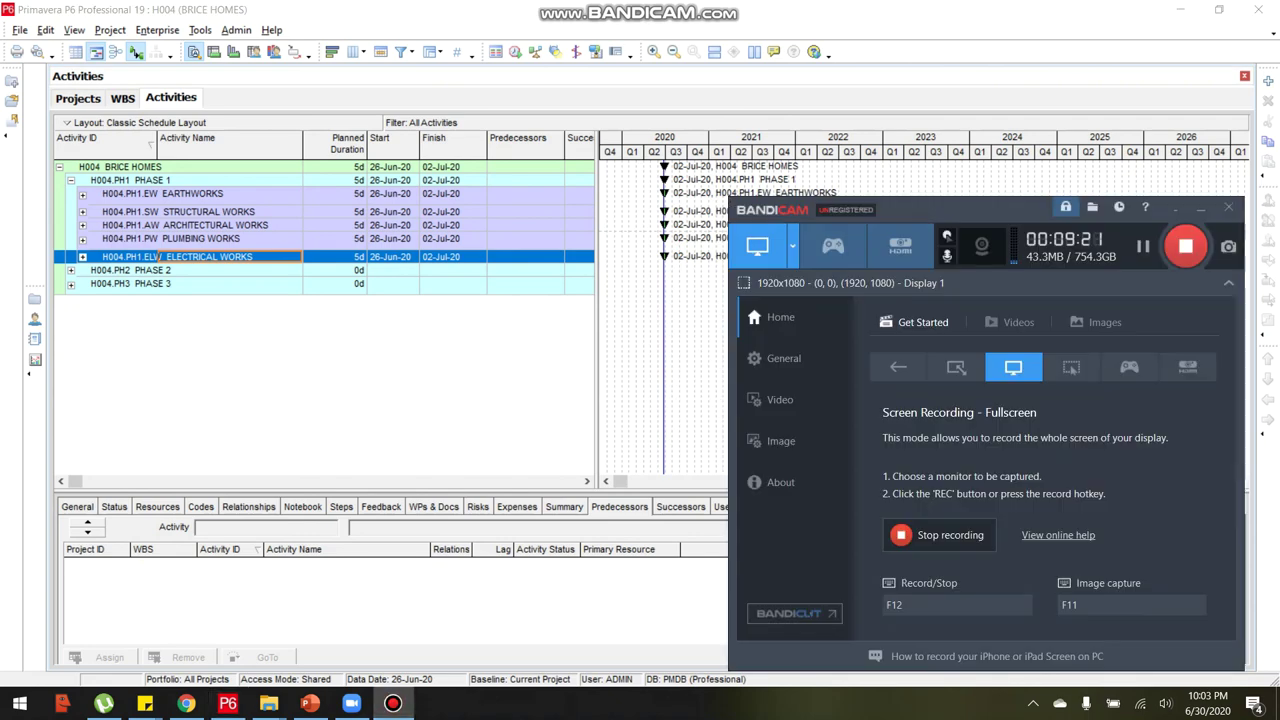
pyautogui.click(343, 235)
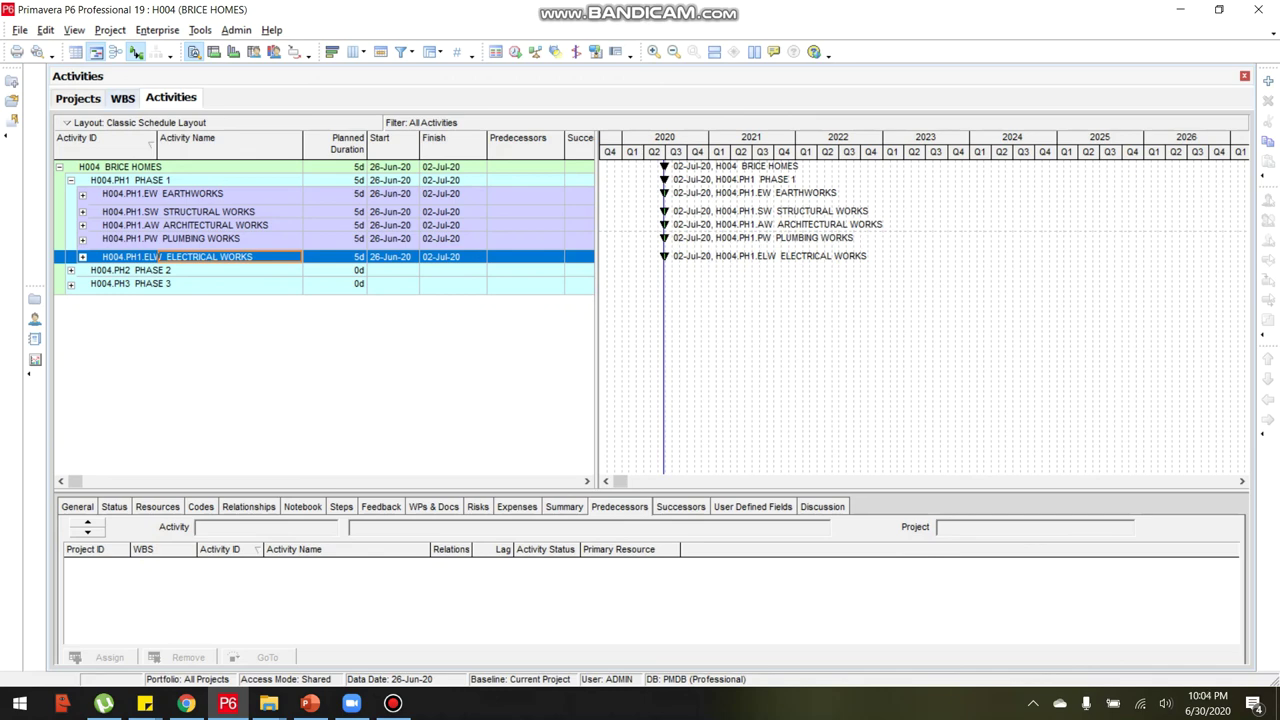
# Open the H RESIDENCES project (H001) from the HOUSING group of XYZ CONSTRUCTION.
pyautogui.click(78, 98)
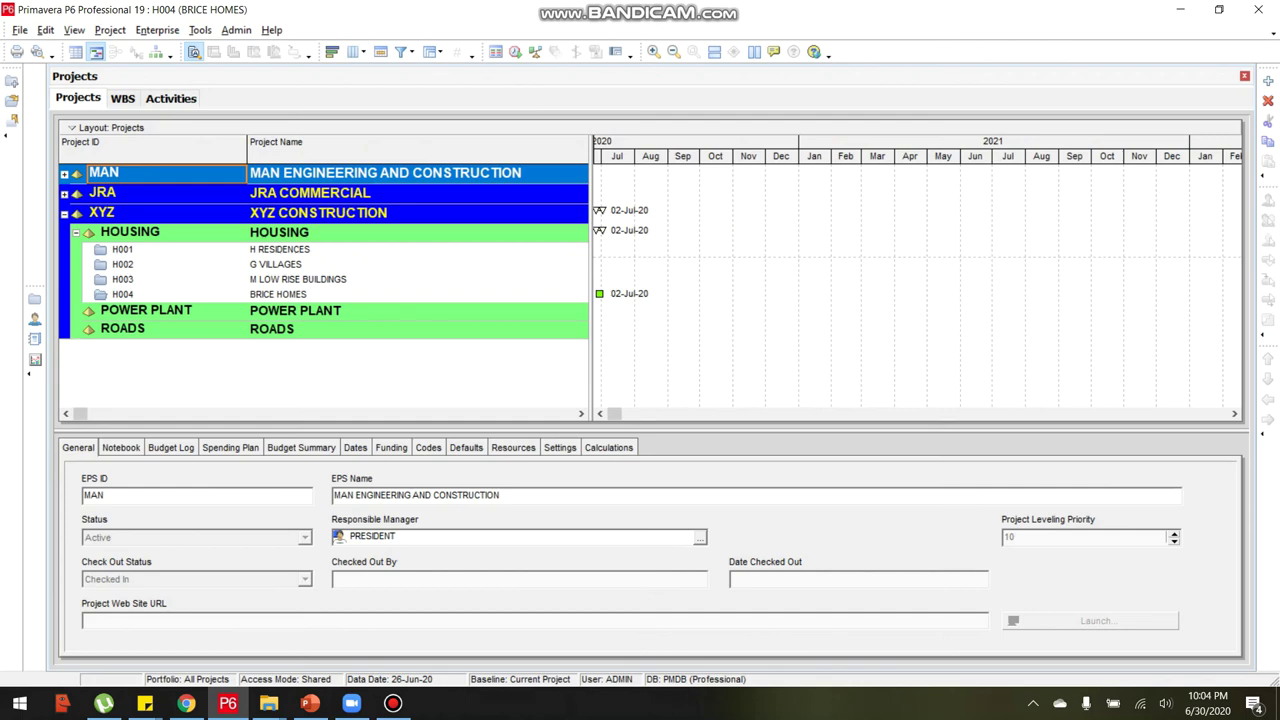
pyautogui.click(122, 249)
pyautogui.rightClick(127, 249)
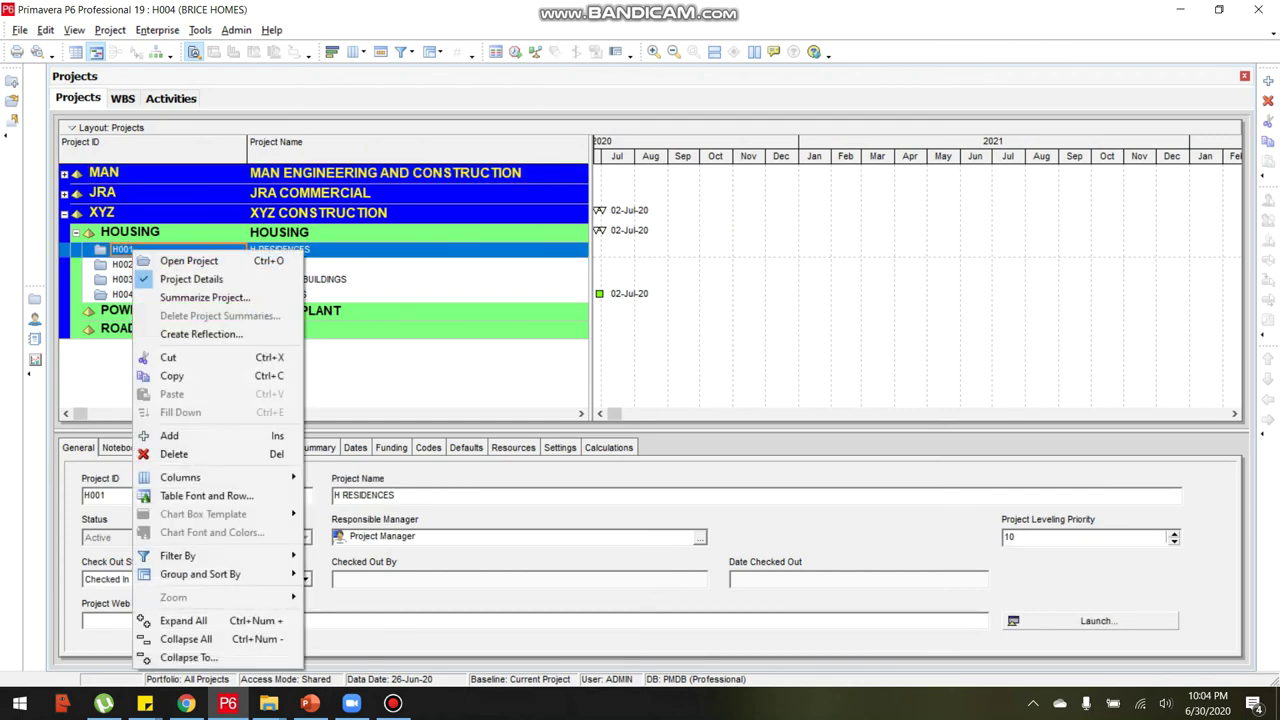
pyautogui.press('Escape')
pyautogui.rightClick(136, 250)
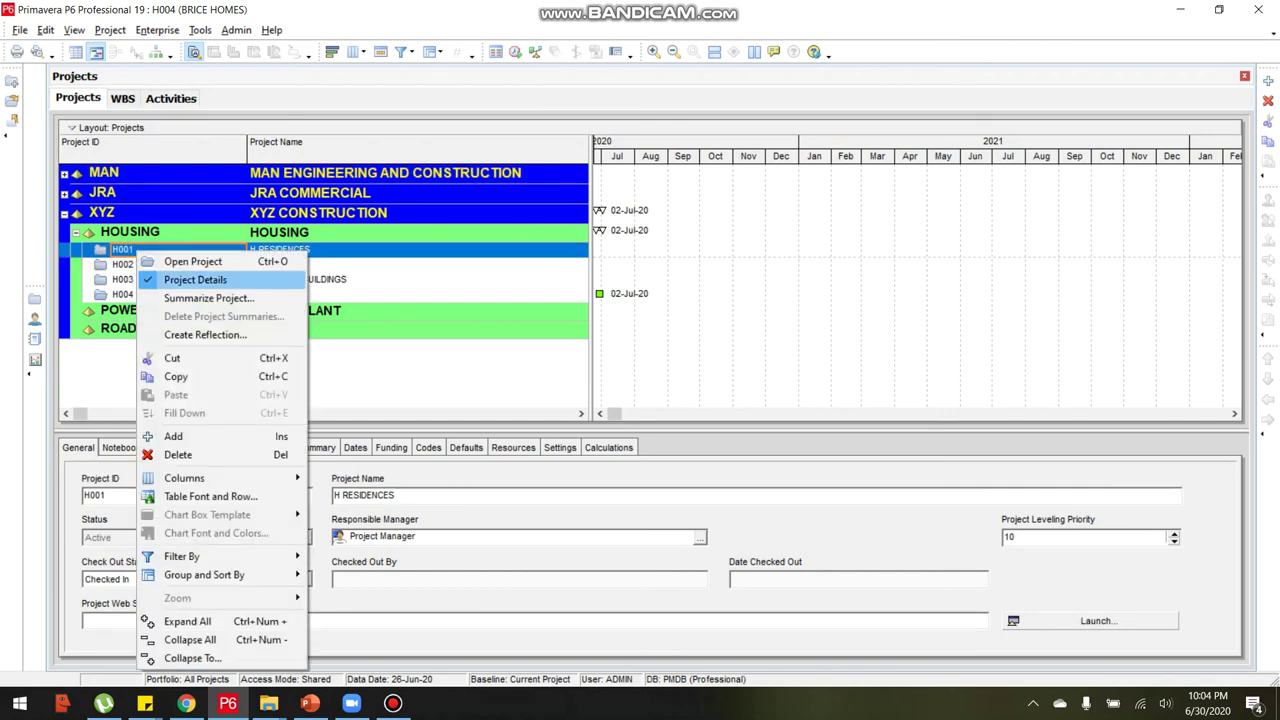
pyautogui.click(193, 261)
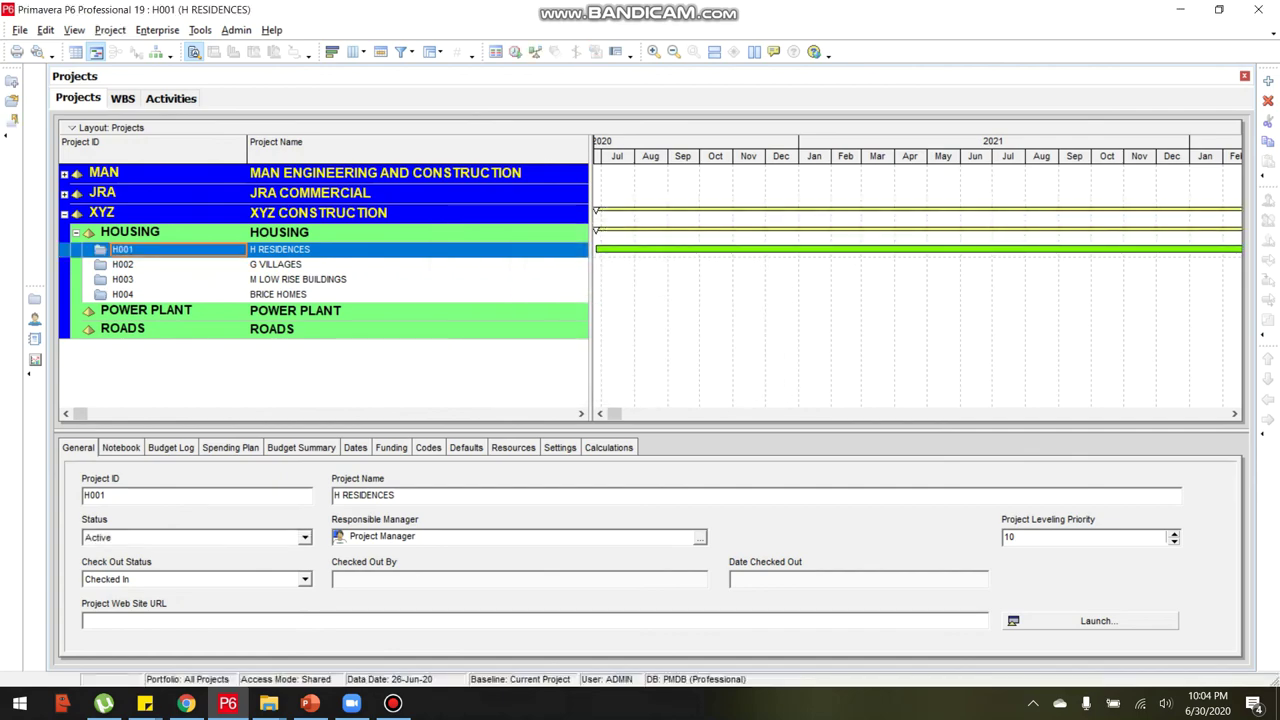